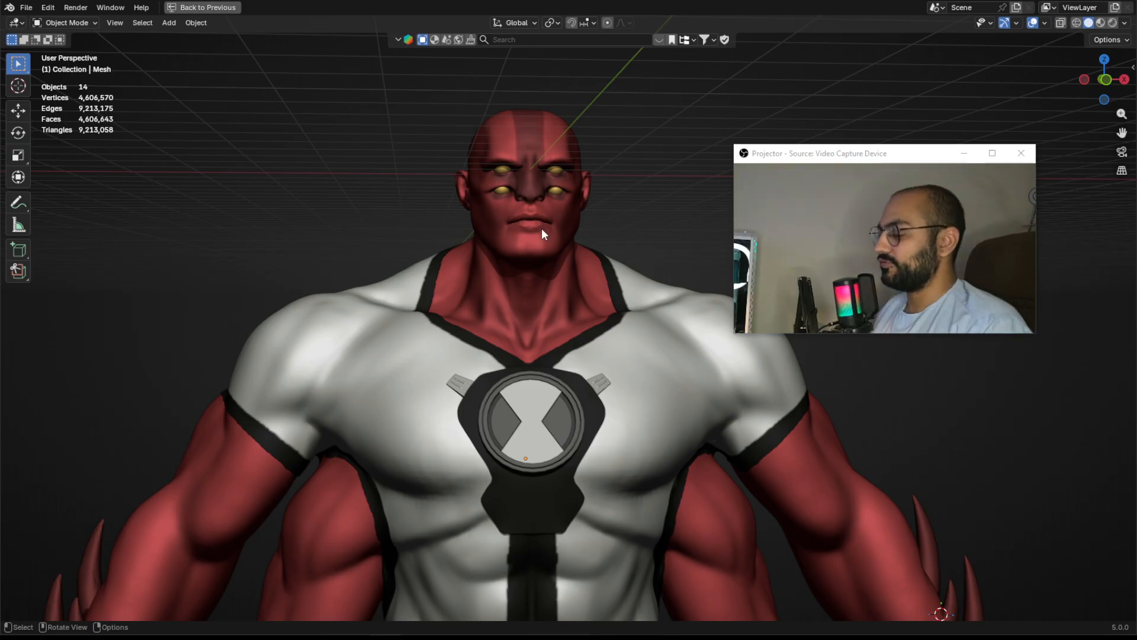
Examine the Four Arms sculpt's head, torso and arms from the front and from slightly turned angles
scroll(542, 228, down, 10)
shift+middle_drag(595, 385, 583, 521)
scroll(592, 292, up, 7)
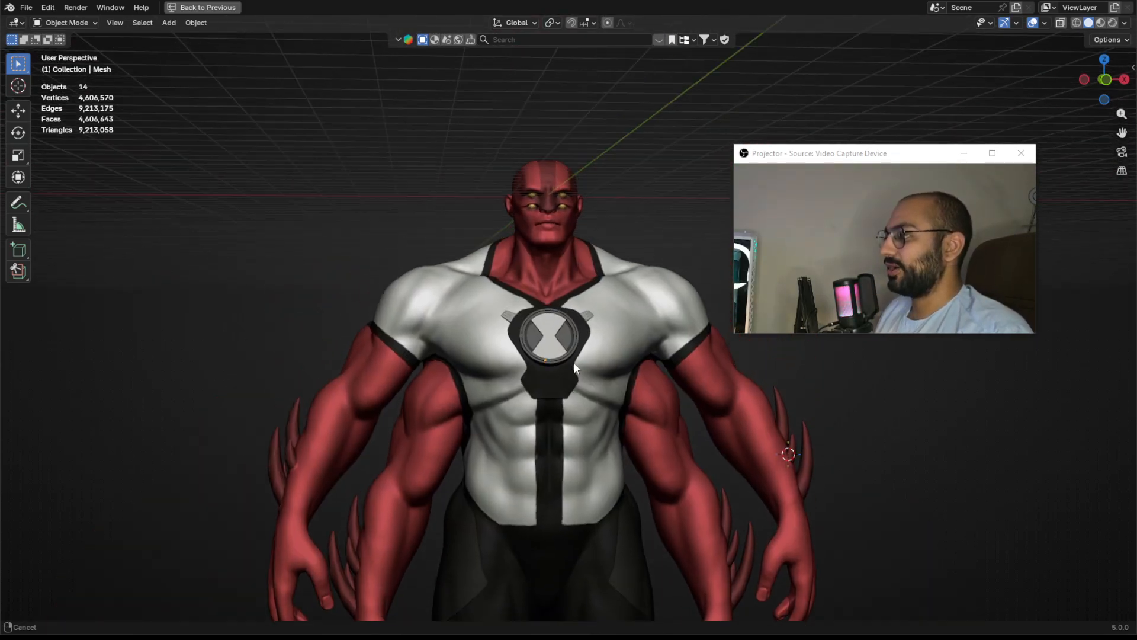
scroll(575, 359, up, 4)
middle_drag(569, 304, 609, 326)
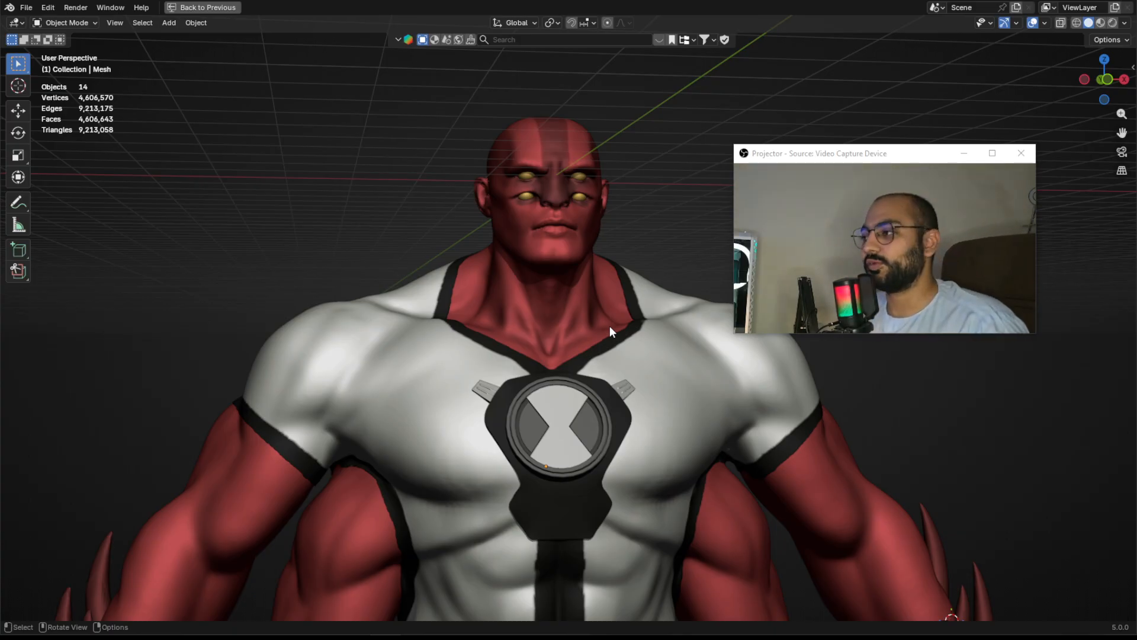
mouse_move(610, 326)
middle_down()
mouse_move(587, 342)
mouse_move(621, 321)
mouse_move(635, 328)
mouse_move(623, 329)
middle_up()
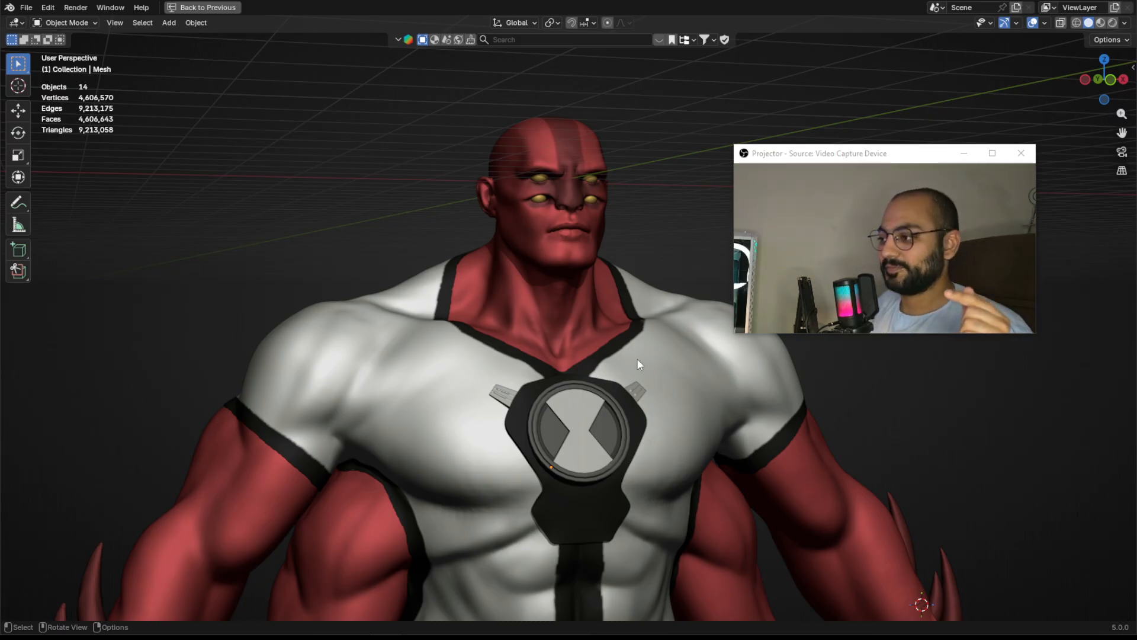
middle_drag(638, 359, 631, 356)
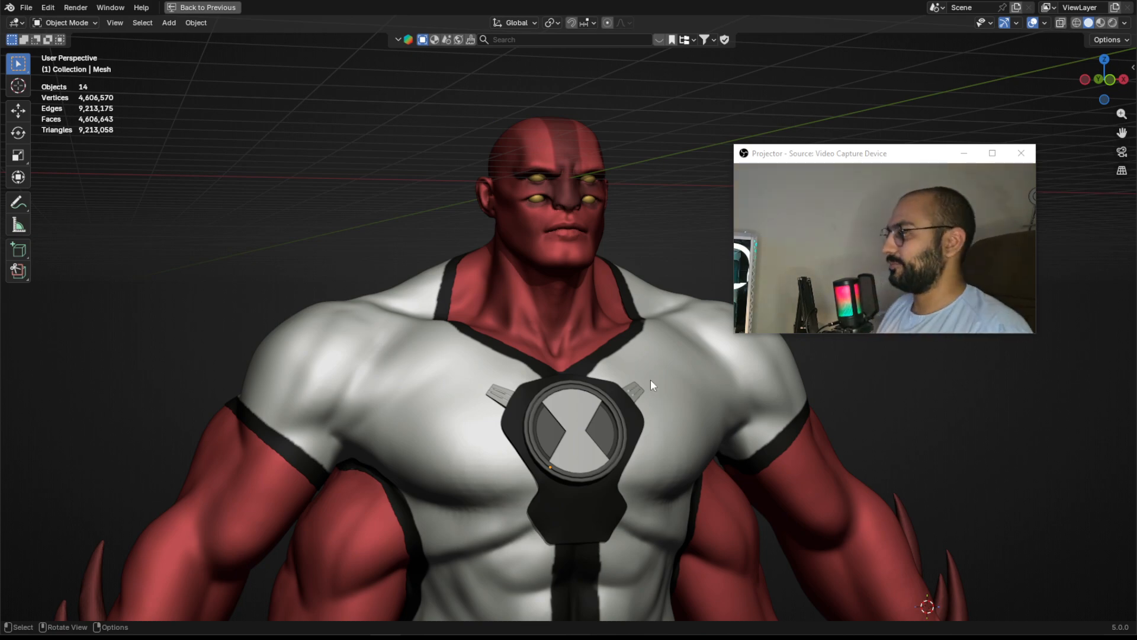
middle_drag(648, 372, 610, 350)
scroll(610, 350, down, 3)
Restore the full workspace layout from the maximized viewport and show all four views of the Four Arms reference sheet
key(ctrl+space)
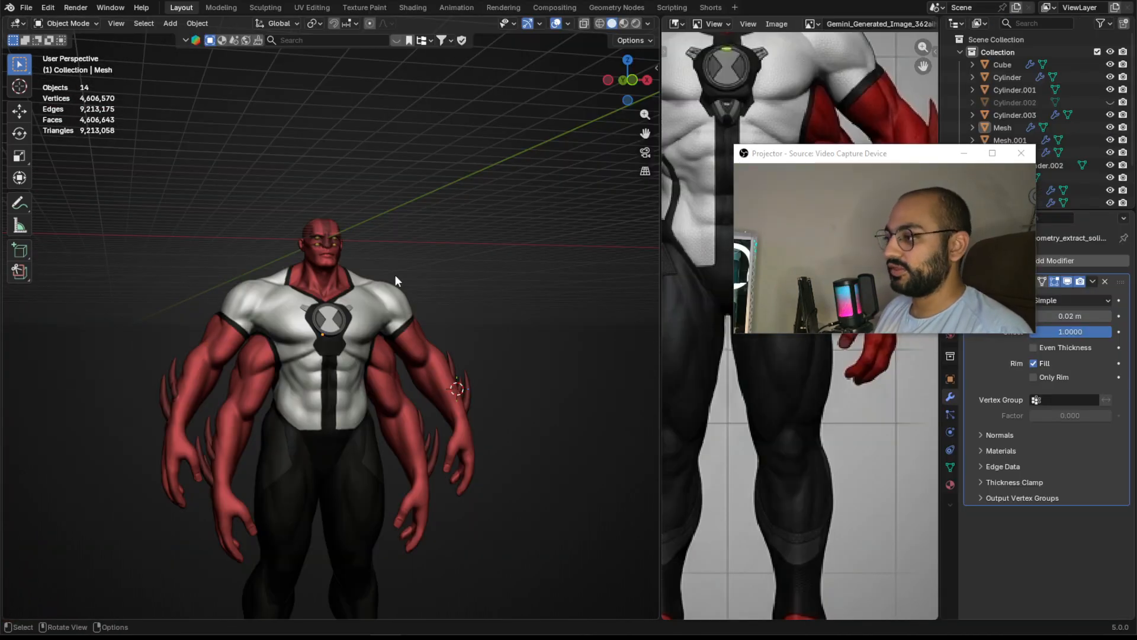
scroll(414, 308, up, 5)
scroll(461, 424, up, 1)
scroll(847, 405, down, 2)
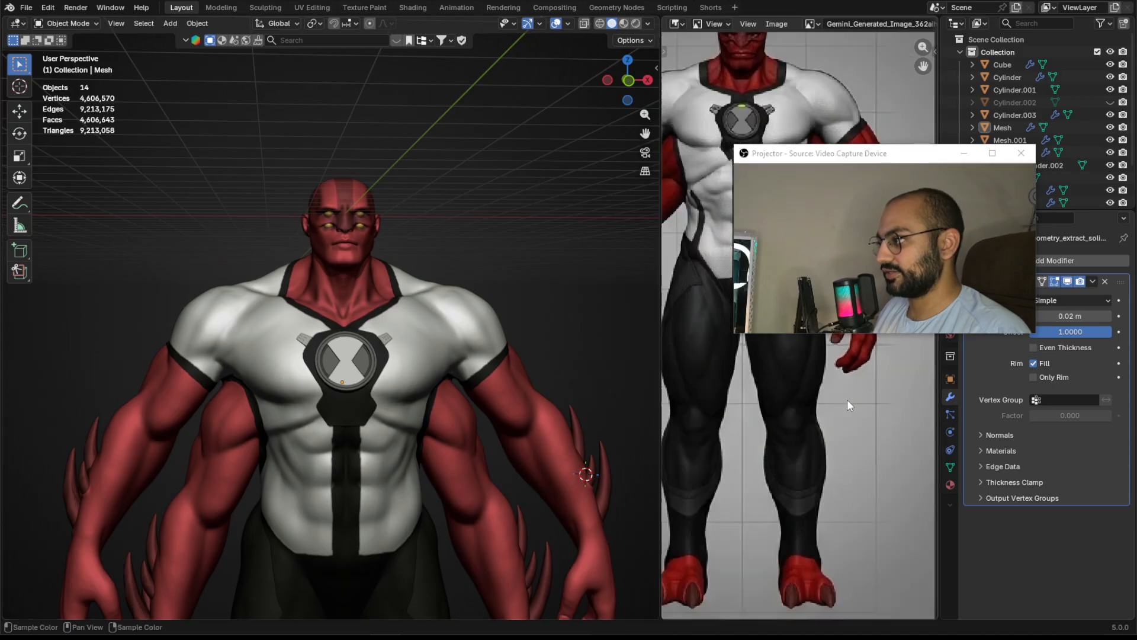
scroll(847, 405, down, 2)
drag(905, 154, 507, 170)
scroll(872, 347, up, 3)
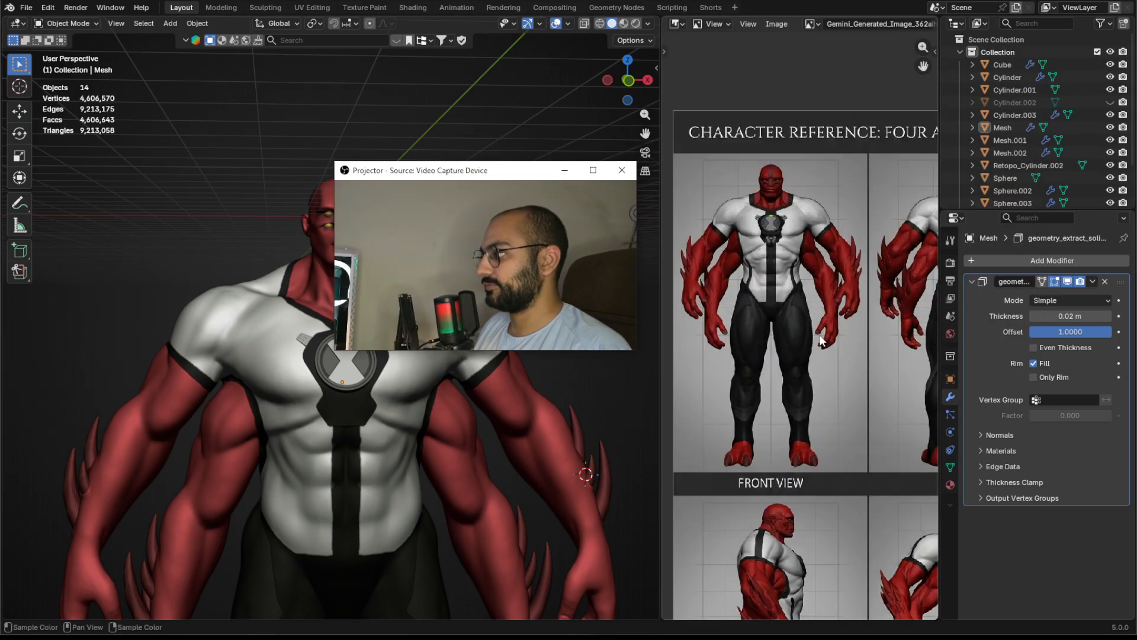
scroll(841, 355, down, 3)
scroll(825, 296, up, 2)
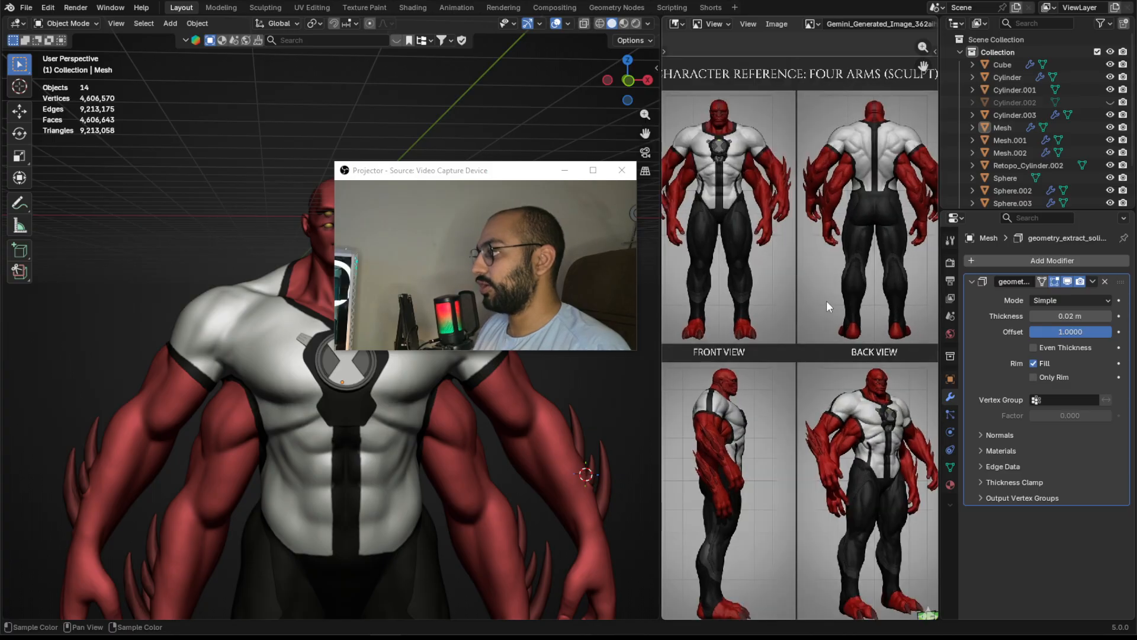
drag(506, 170, 913, 335)
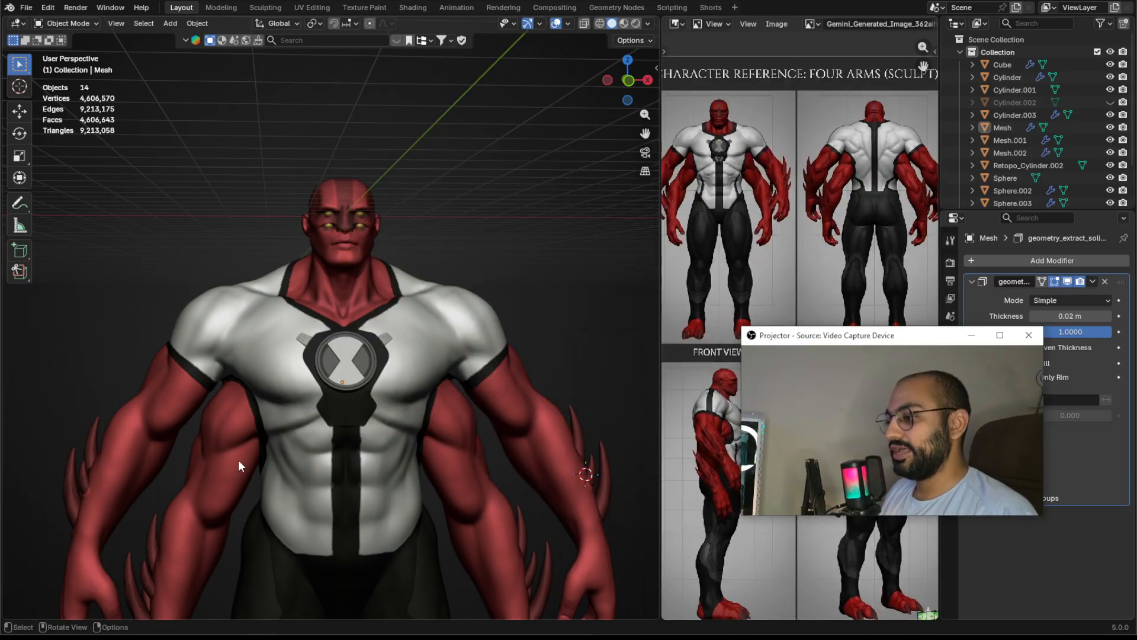
Switch to Gemini in the browser, preview the uploaded Ben 10 character image and read the full body sculpt reference prompt
key(alt+Tab)
scroll(764, 269, up, 3)
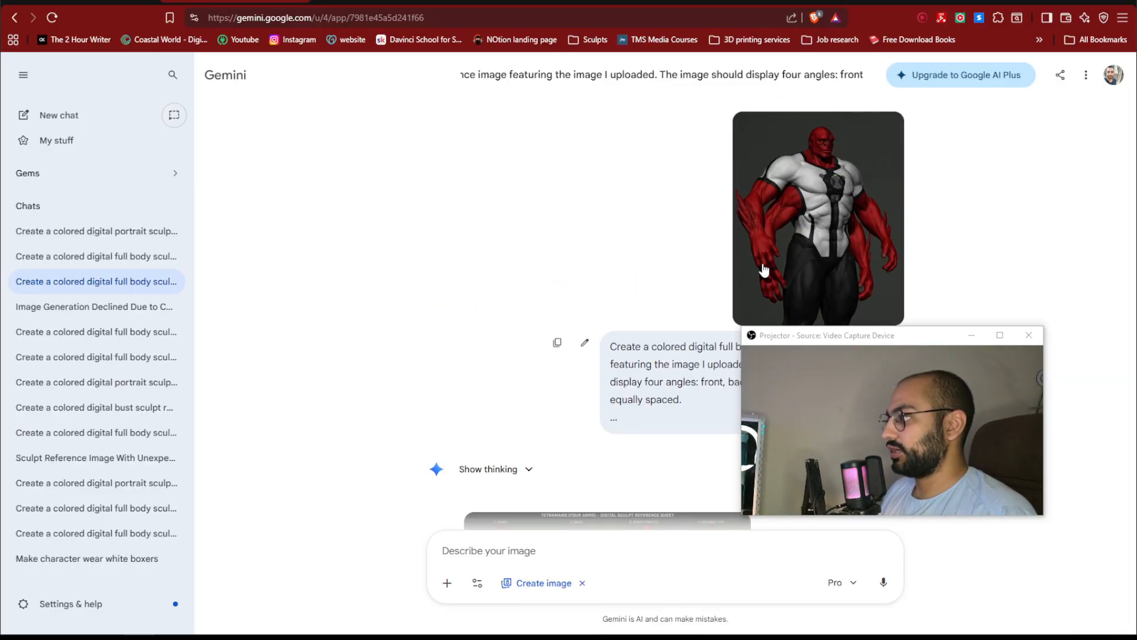
click(788, 198)
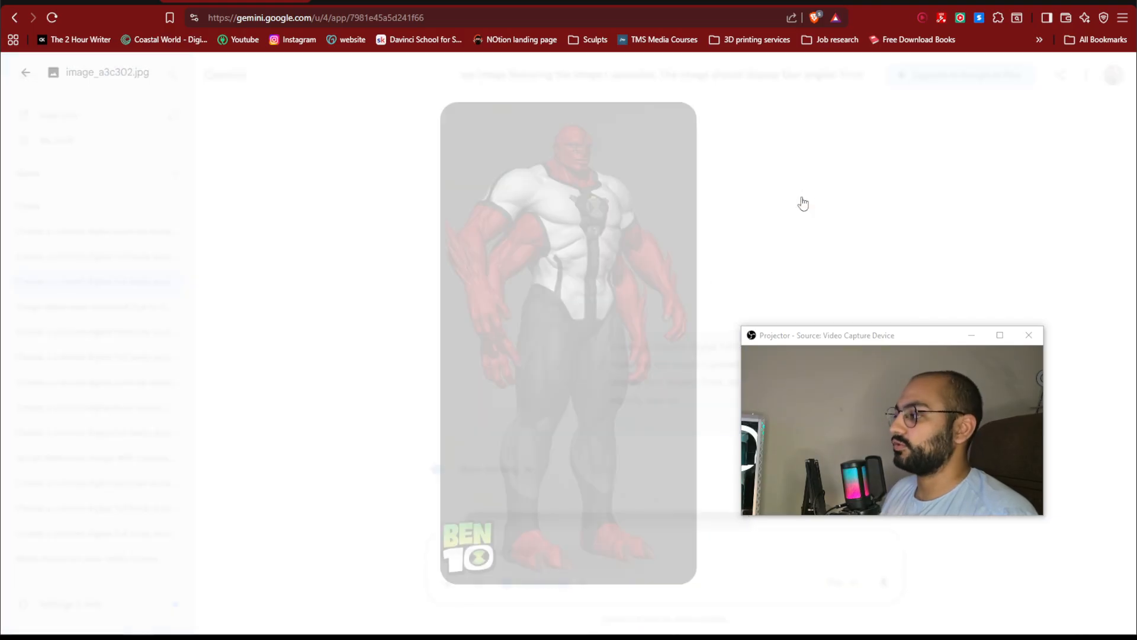
click(801, 198)
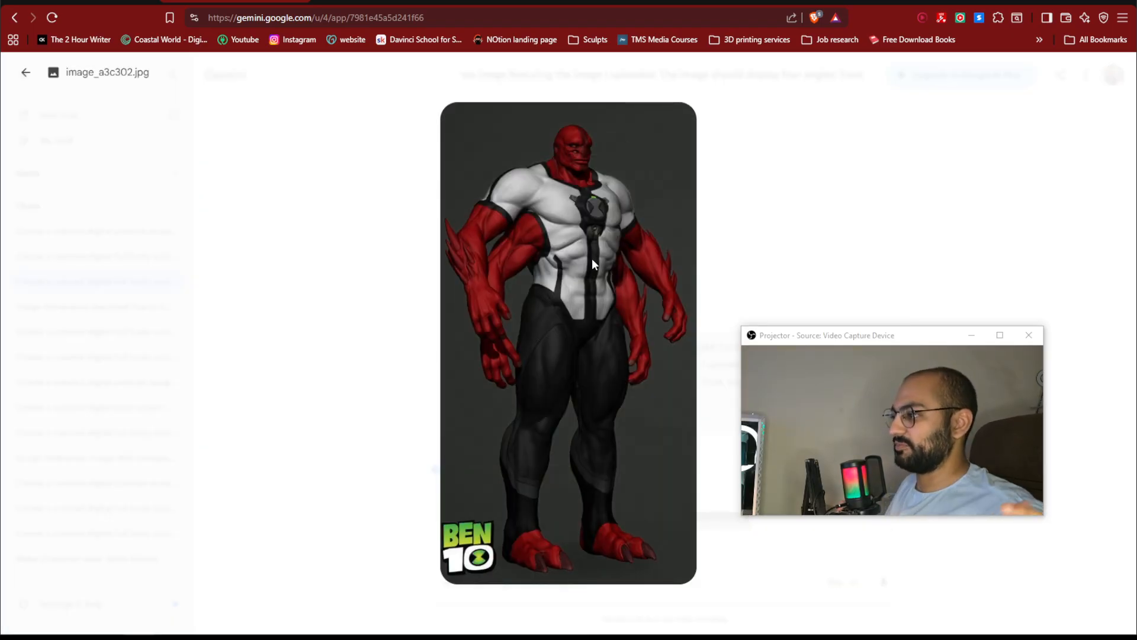
click(794, 221)
drag(836, 339, 349, 199)
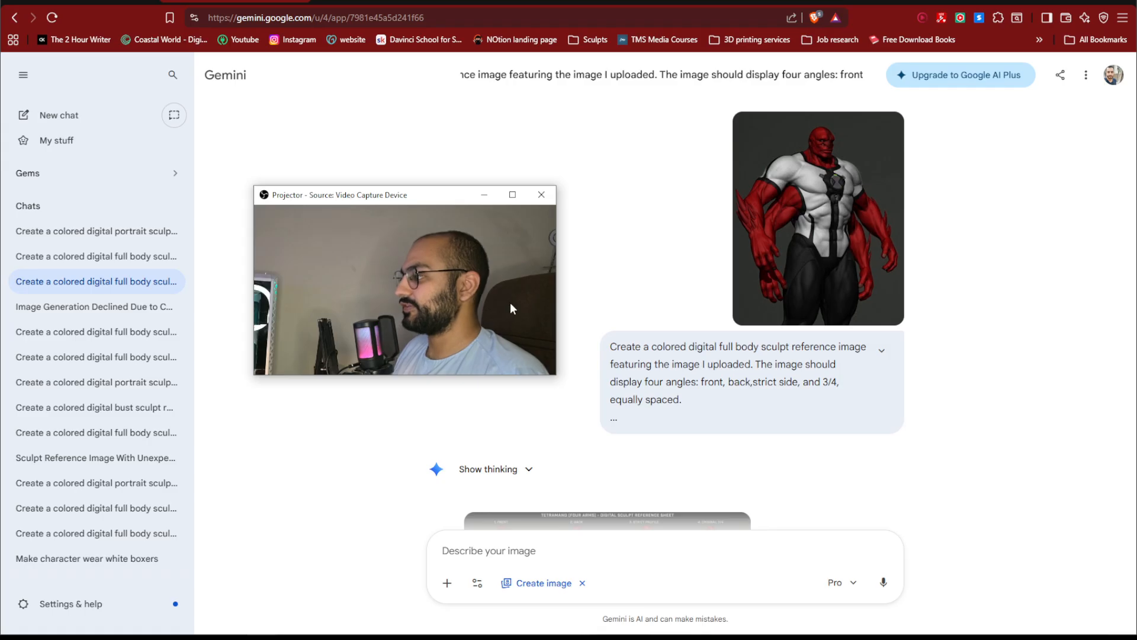
drag(610, 347, 735, 358)
click(735, 359)
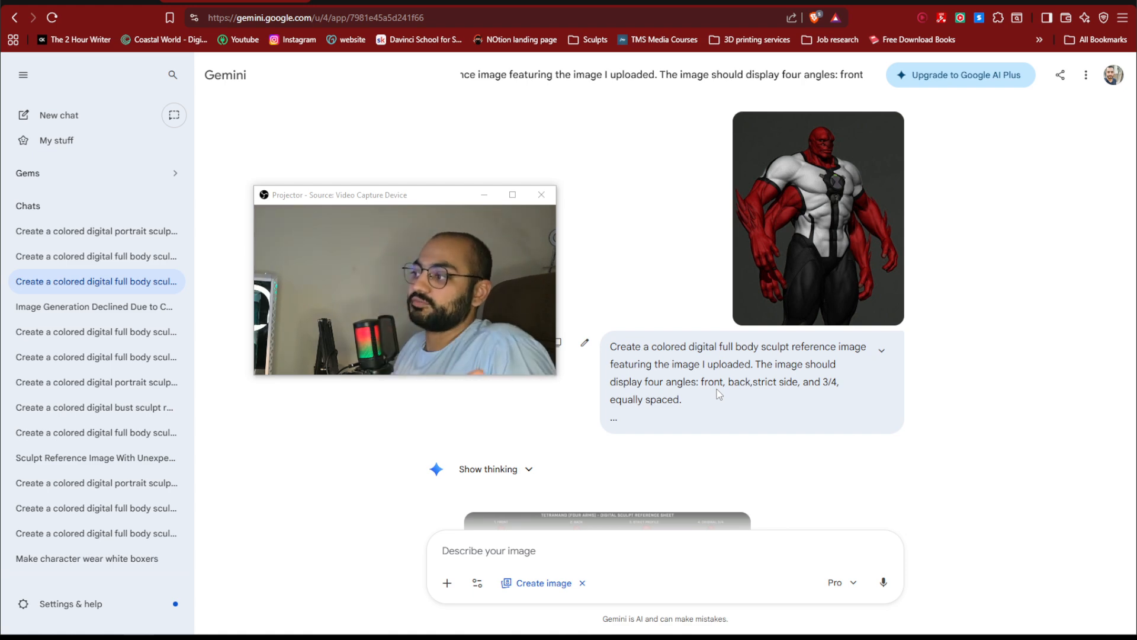
Open the Ronaldo portrait sculpt reference from My stuff and read the prompt requesting front, strict side and 3/4 angles
click(102, 154)
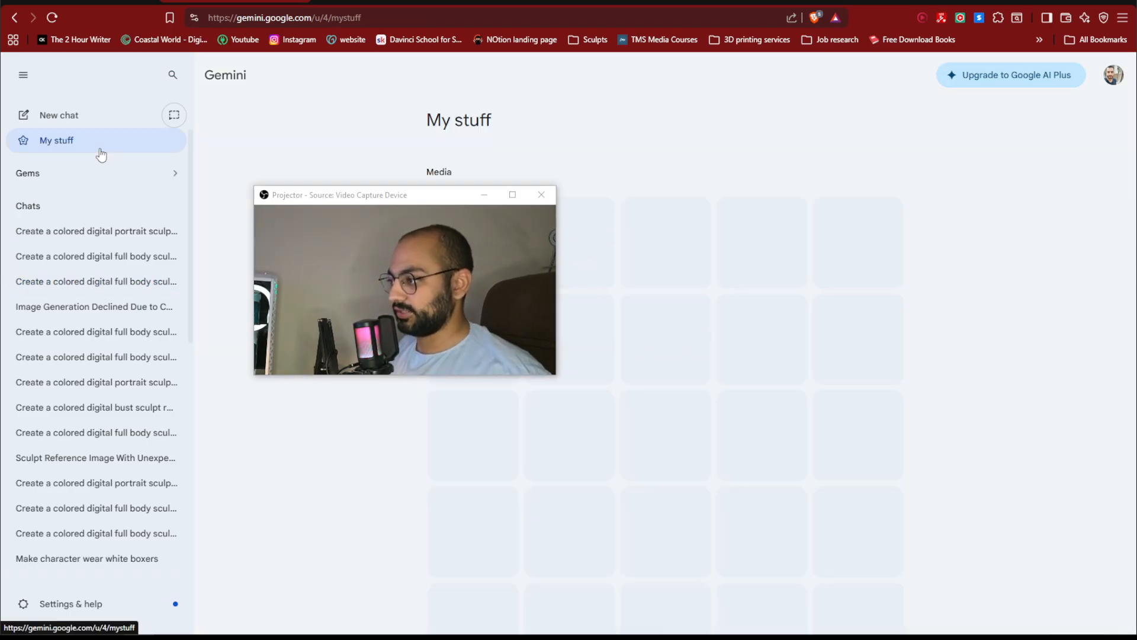
drag(365, 190, 827, 379)
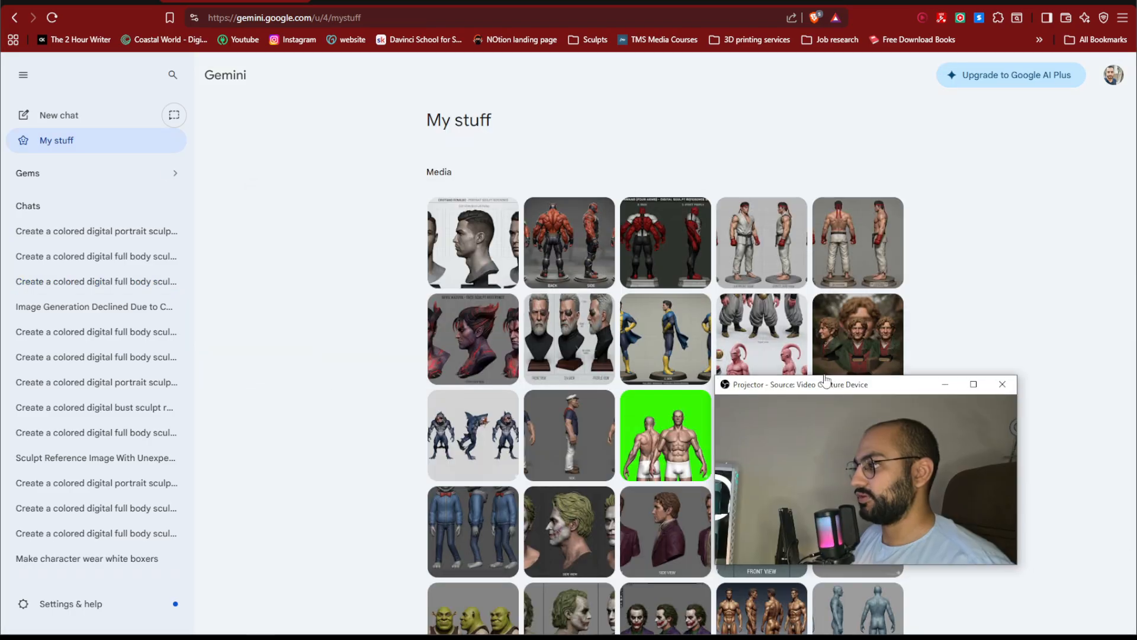
click(473, 243)
drag(864, 164, 610, 126)
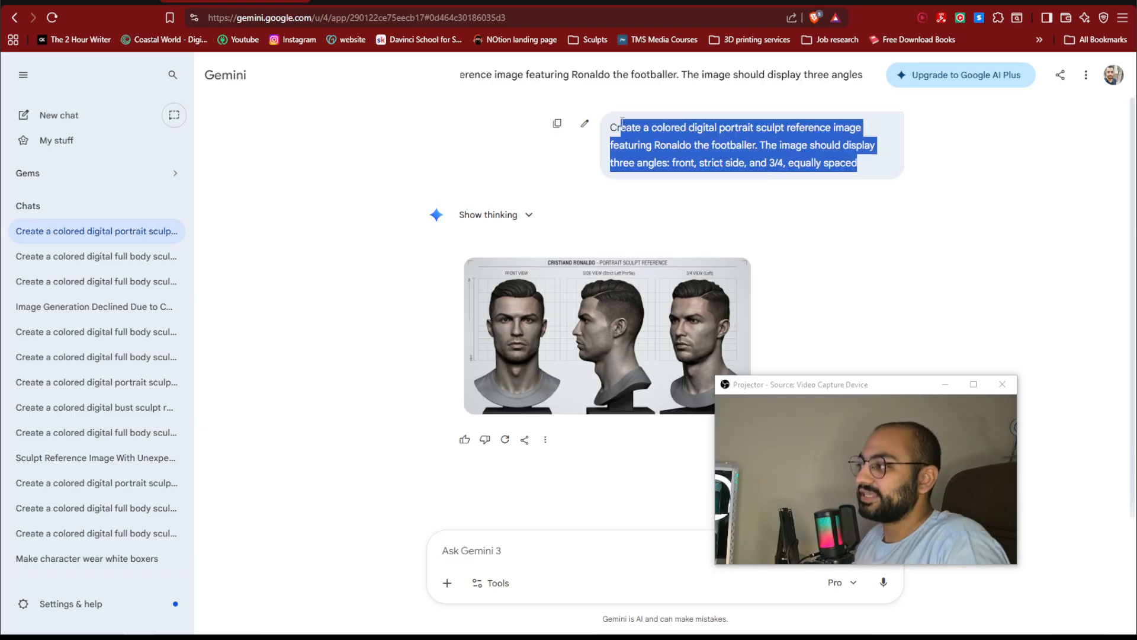
click(792, 146)
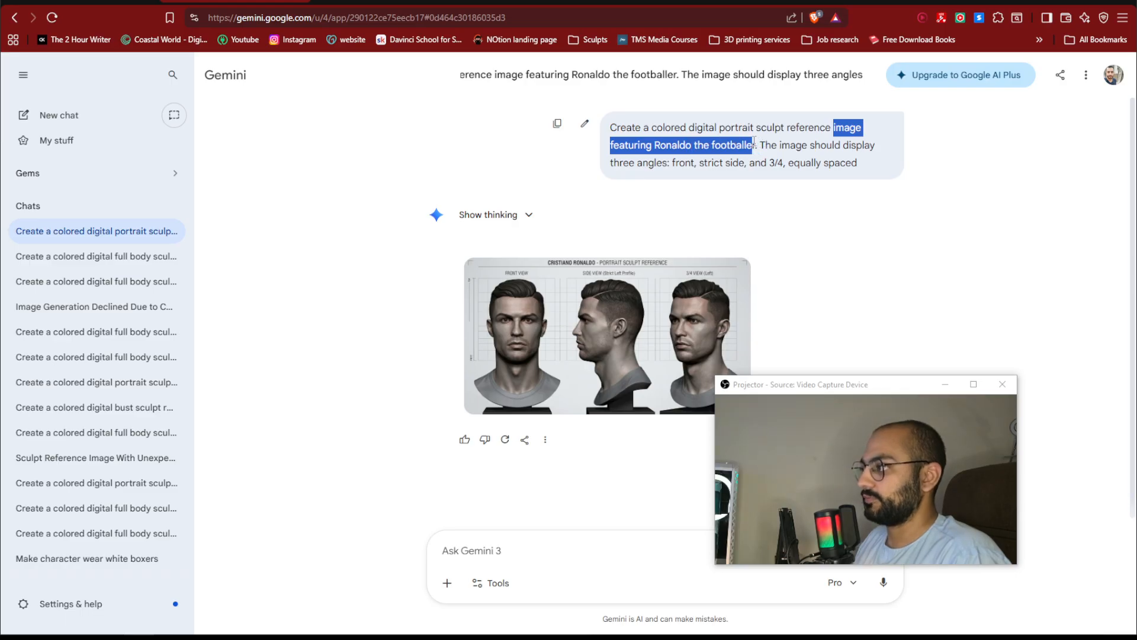
click(647, 146)
Review the full body Four Arms chats, comparing the text-only prompt with the one based on the uploaded image
click(89, 256)
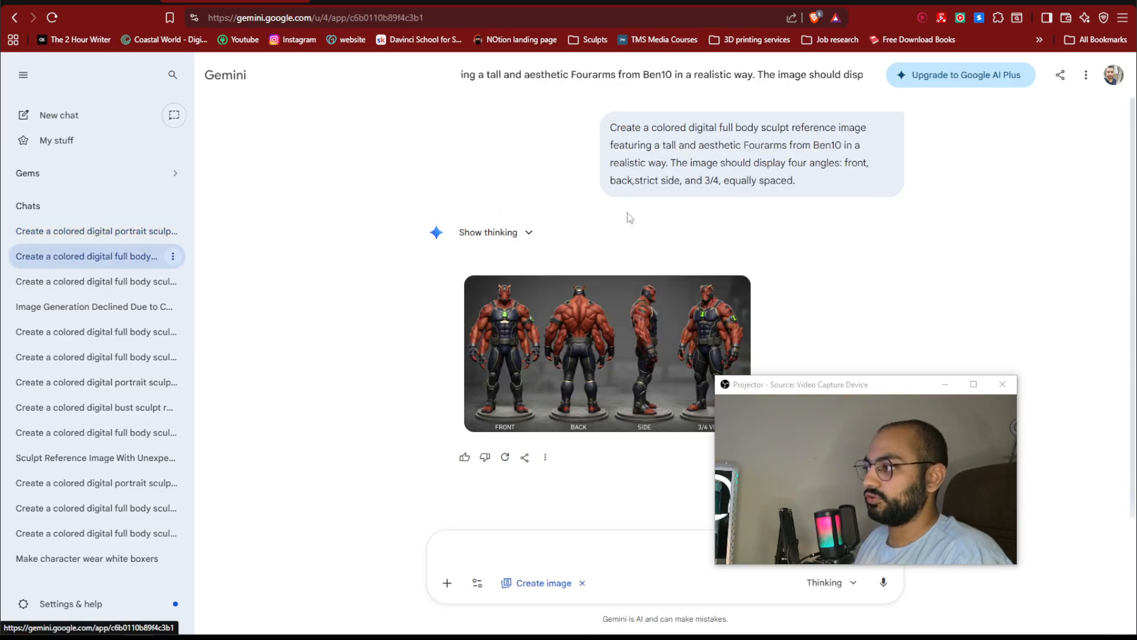
click(119, 306)
click(113, 282)
scroll(792, 278, down, 1)
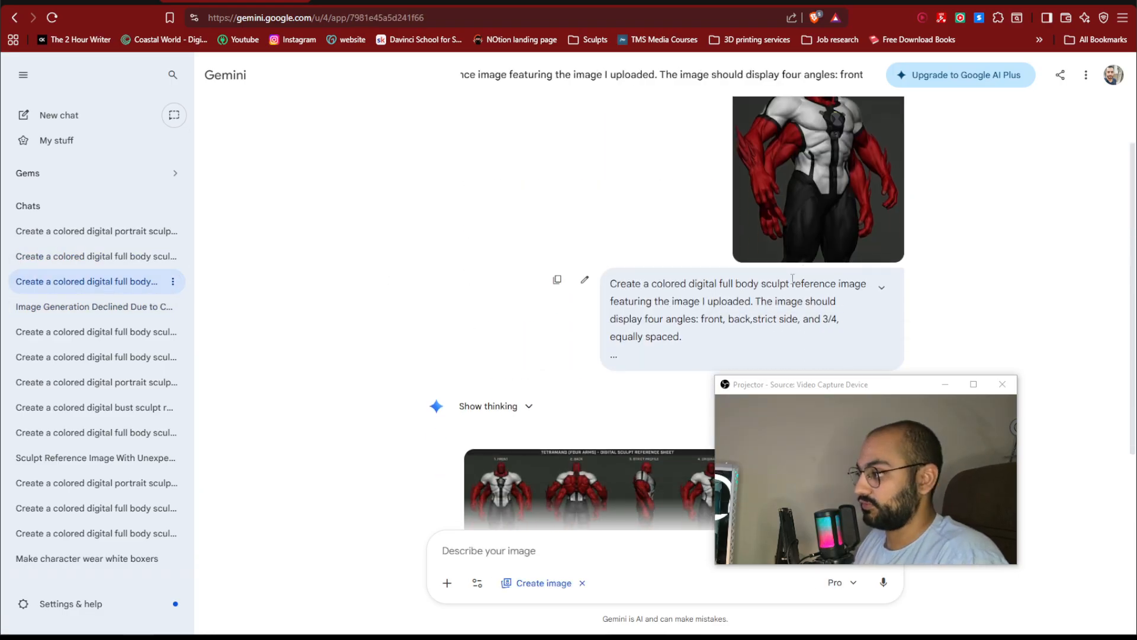
scroll(792, 279, up, 1)
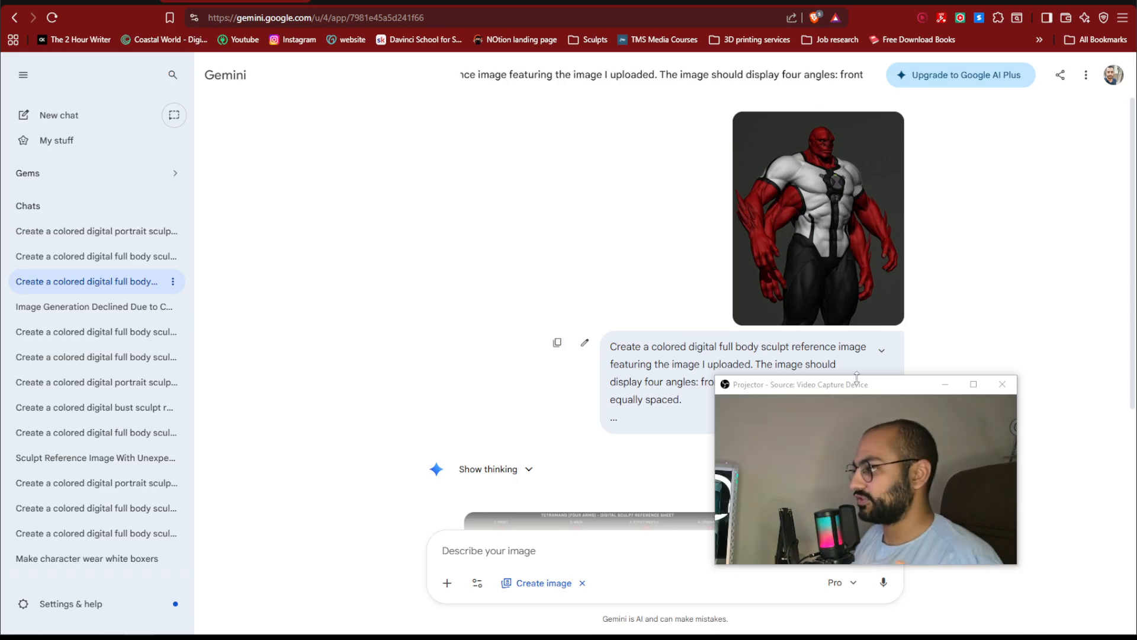
drag(856, 379, 422, 149)
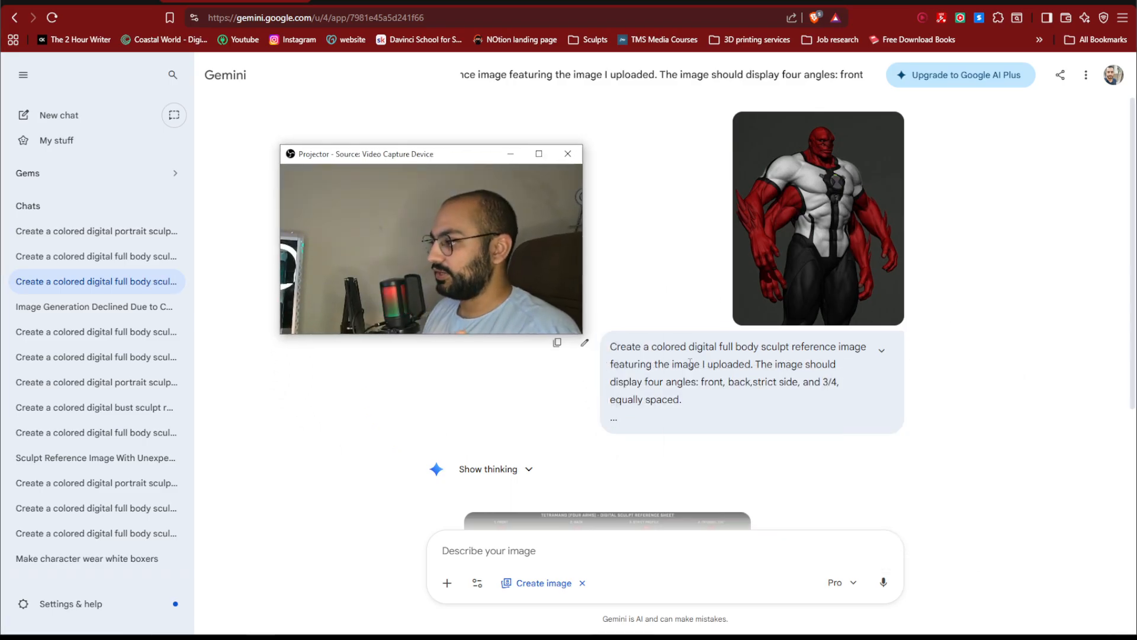
scroll(535, 401, down, 3)
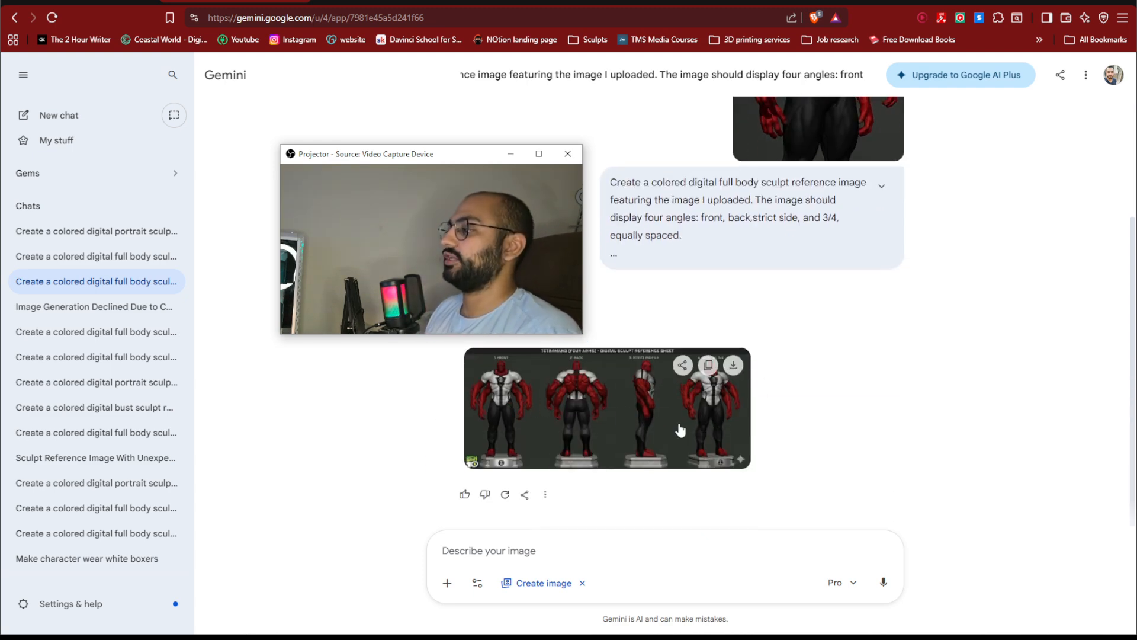
Switch back to Blender and slightly widen the Image Editor area beside the 3D viewport
key(alt+Tab)
drag(453, 161, 481, 437)
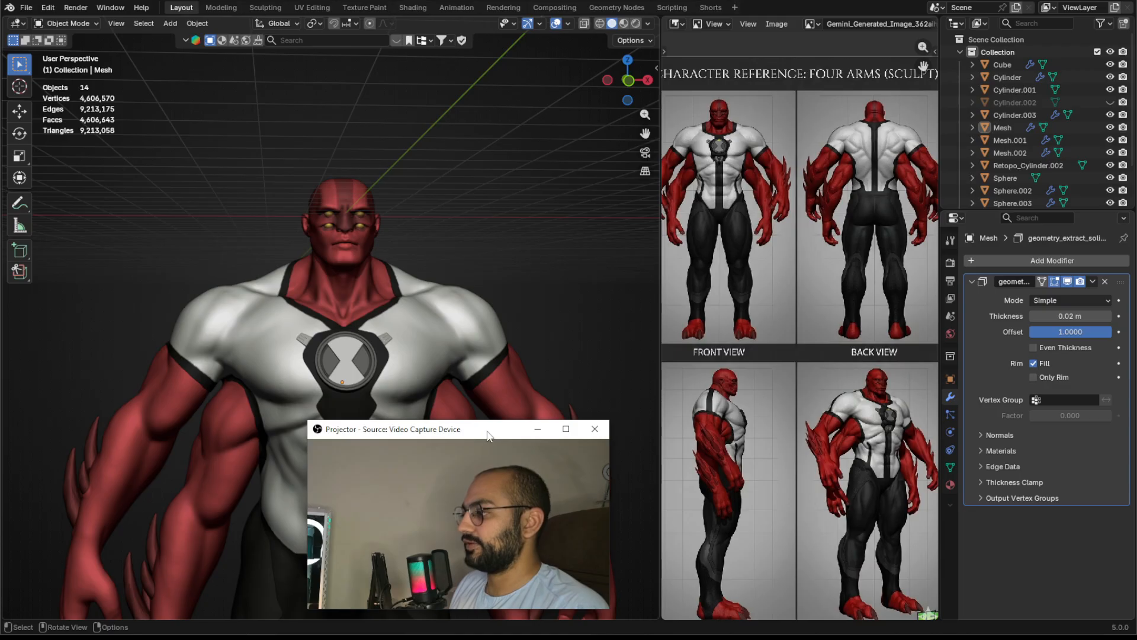
drag(489, 434, 620, 150)
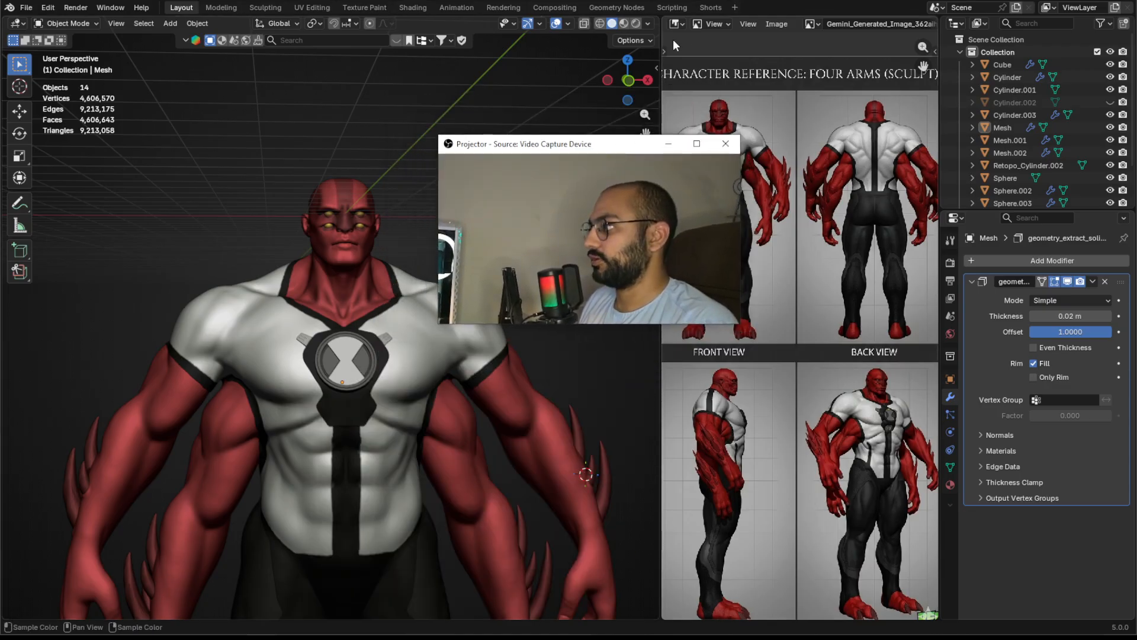
drag(659, 37, 642, 37)
click(667, 24)
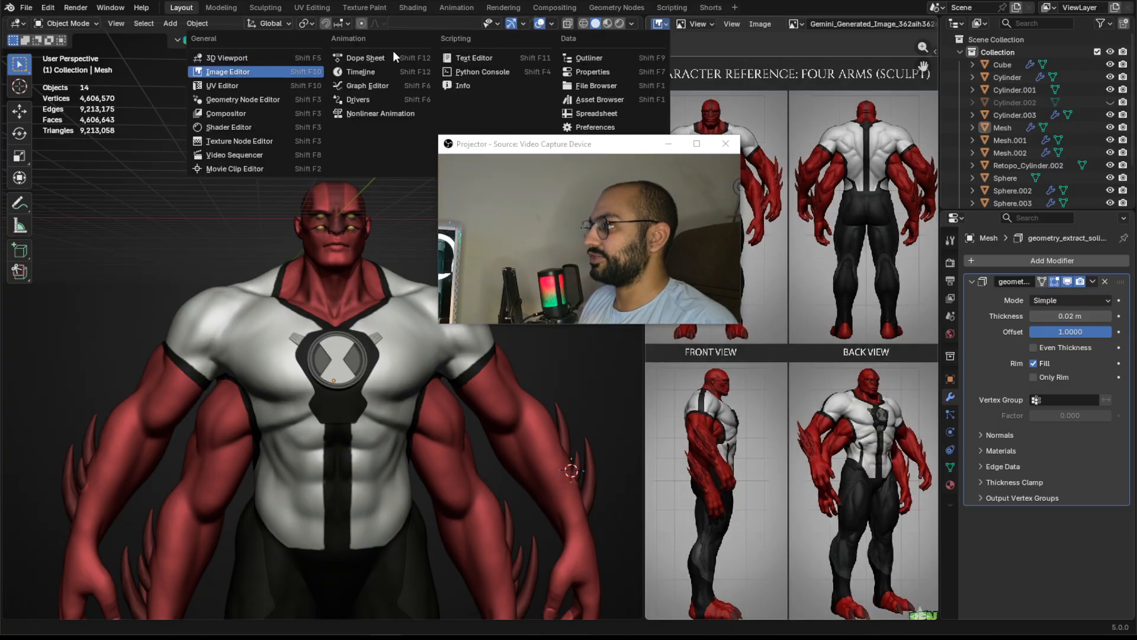
key(Escape)
Load the image of the pale horned figure from the file browser window into the Image Editor as the reference
drag(567, 149, 718, 221)
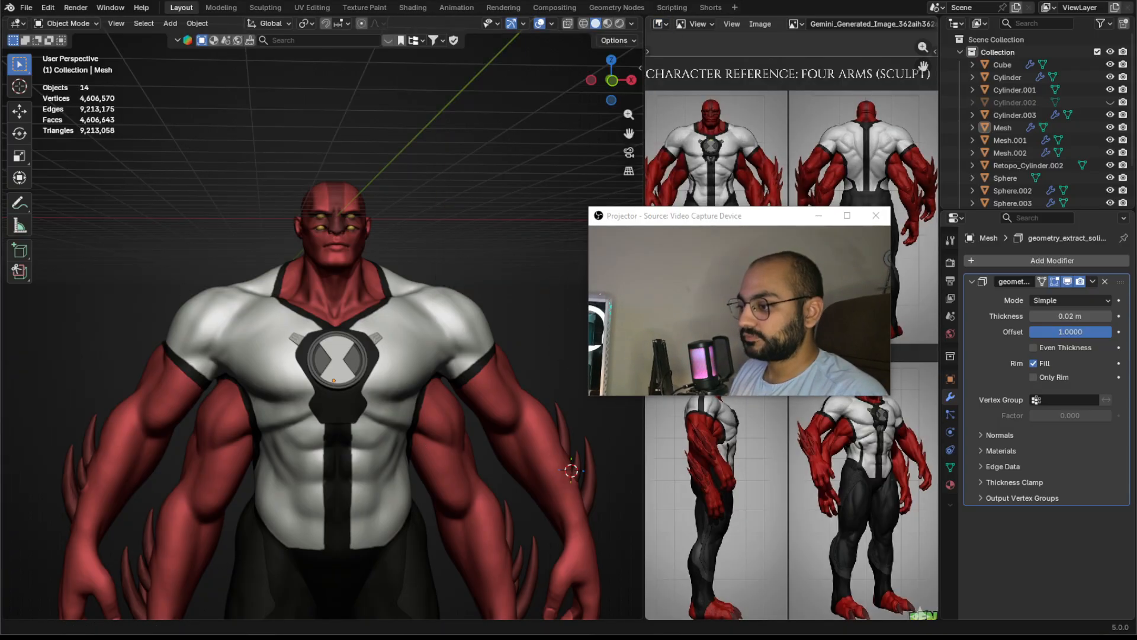
click(73, 603)
drag(180, 255, 786, 178)
drag(743, 222, 473, 412)
scroll(716, 189, up, 3)
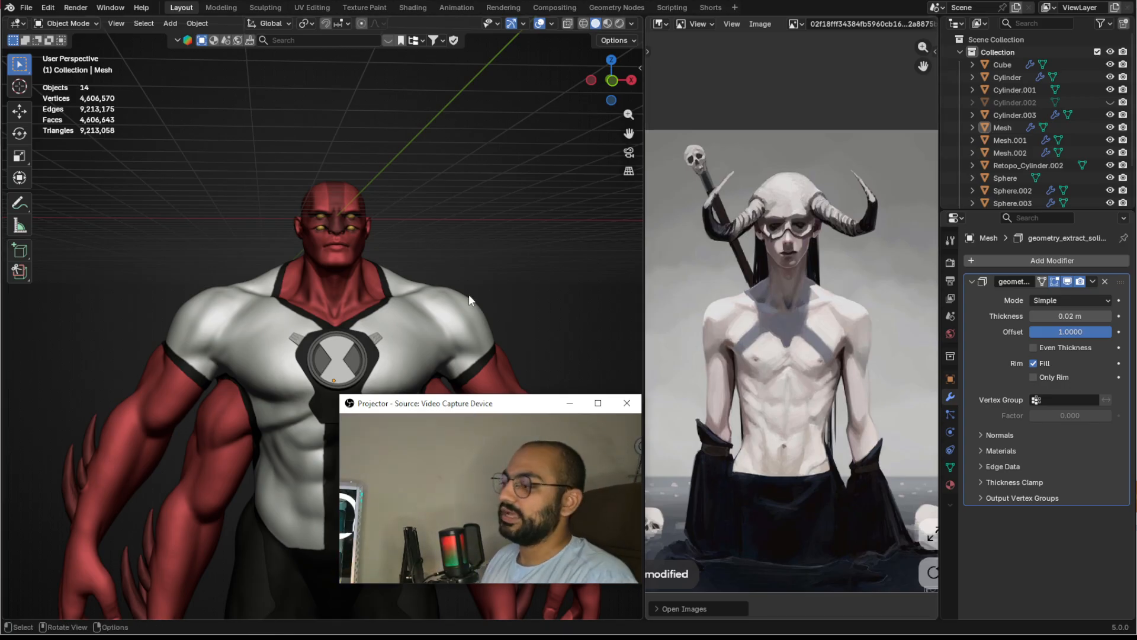
Examine the Four Arms model from a three-quarter angle and bring the whole horned figure reference into view
mouse_move(470, 299)
middle_down()
mouse_move(440, 309)
mouse_move(487, 298)
mouse_move(488, 287)
middle_up()
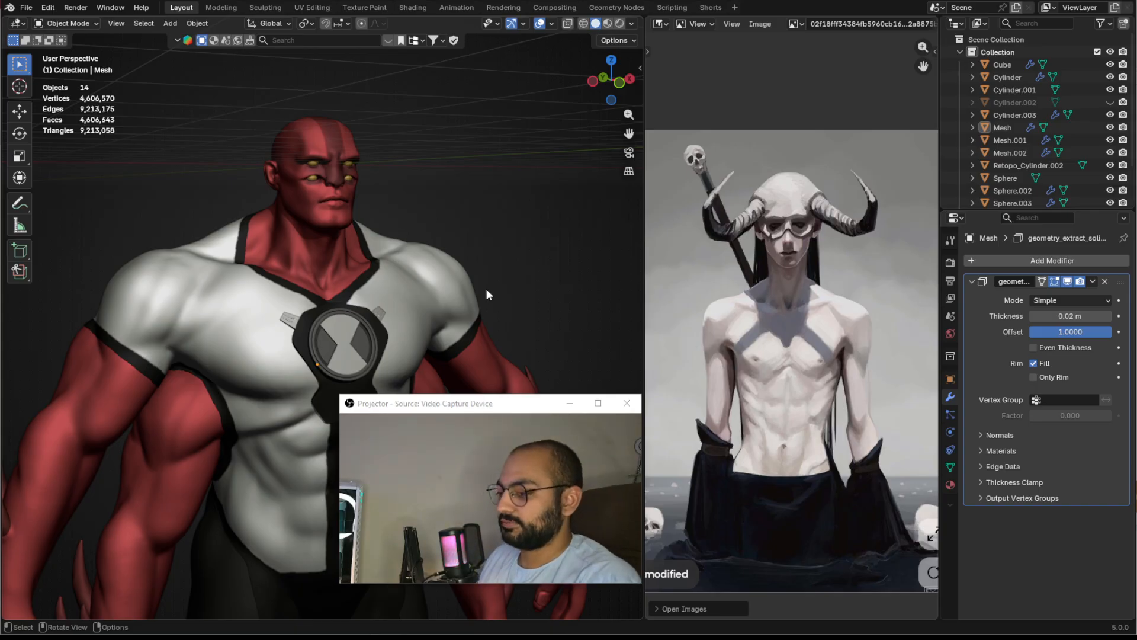
drag(485, 289, 489, 251)
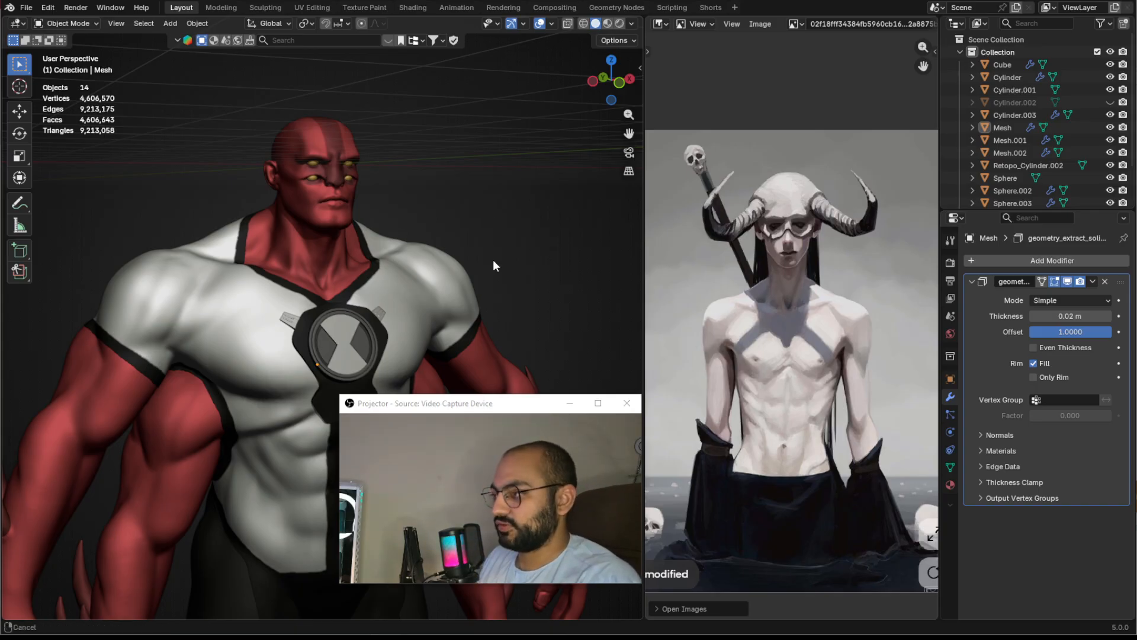
mouse_move(501, 314)
ctrl+middle_down()
mouse_move(482, 206)
mouse_move(517, 301)
ctrl+middle_up()
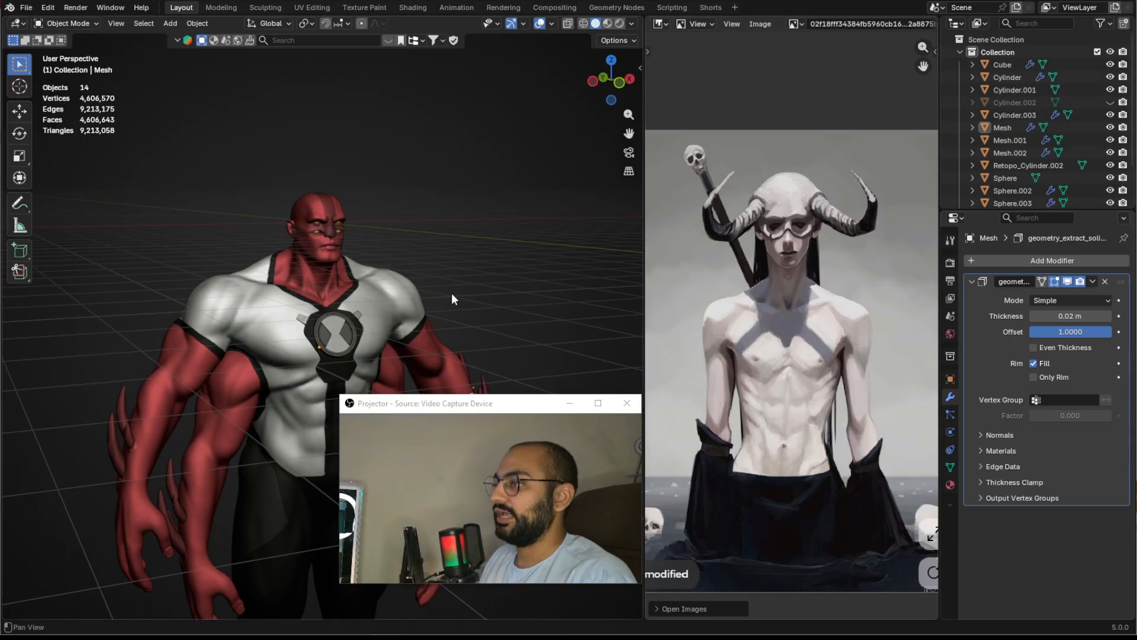
ctrl+shift+middle_drag(452, 293, 398, 261)
scroll(770, 367, down, 2)
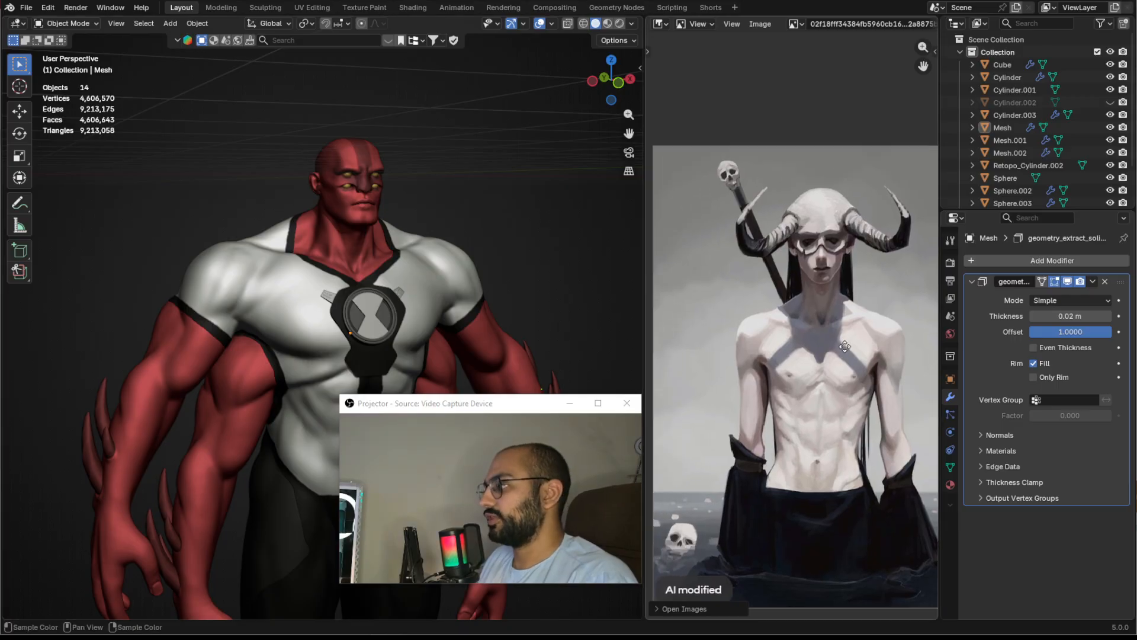
scroll(815, 350, up, 2)
middle_drag(815, 350, 856, 328)
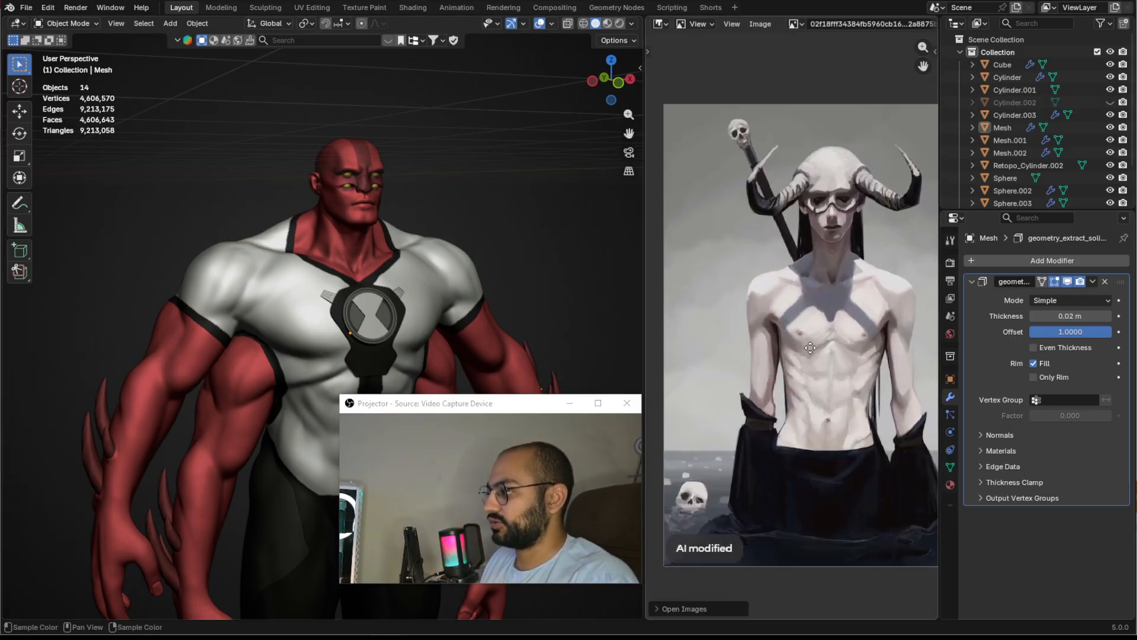
Examine the finished Four Arms model from several distances and angles, selecting its parts and clearing the selection
middle_drag(543, 271, 521, 392)
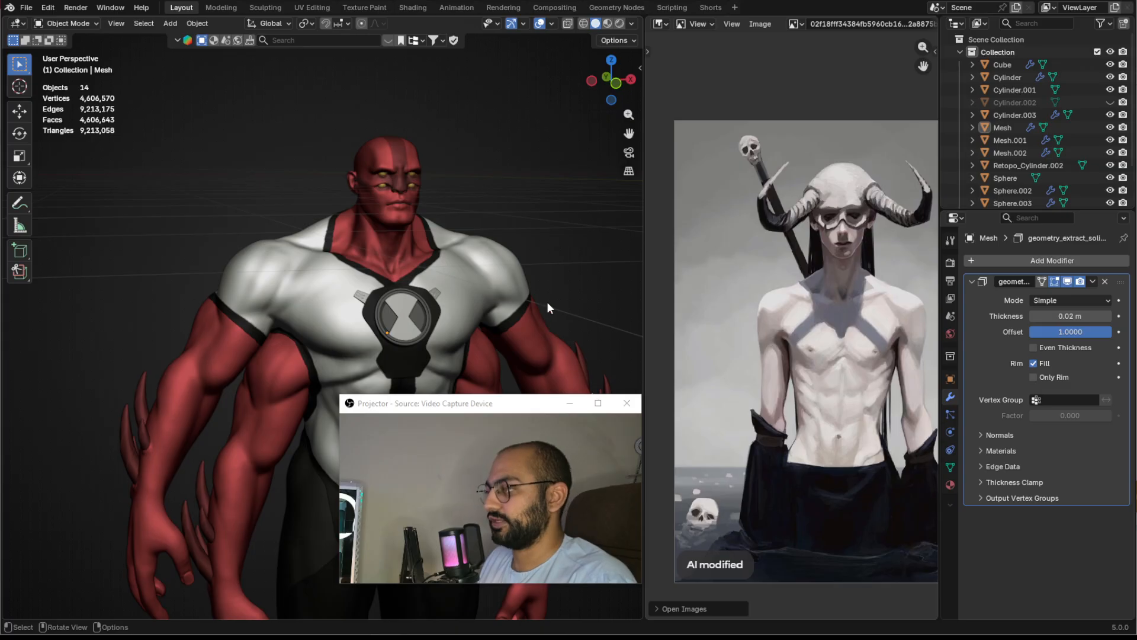
middle_drag(546, 301, 415, 237)
drag(299, 172, 524, 398)
scroll(523, 379, down, 3)
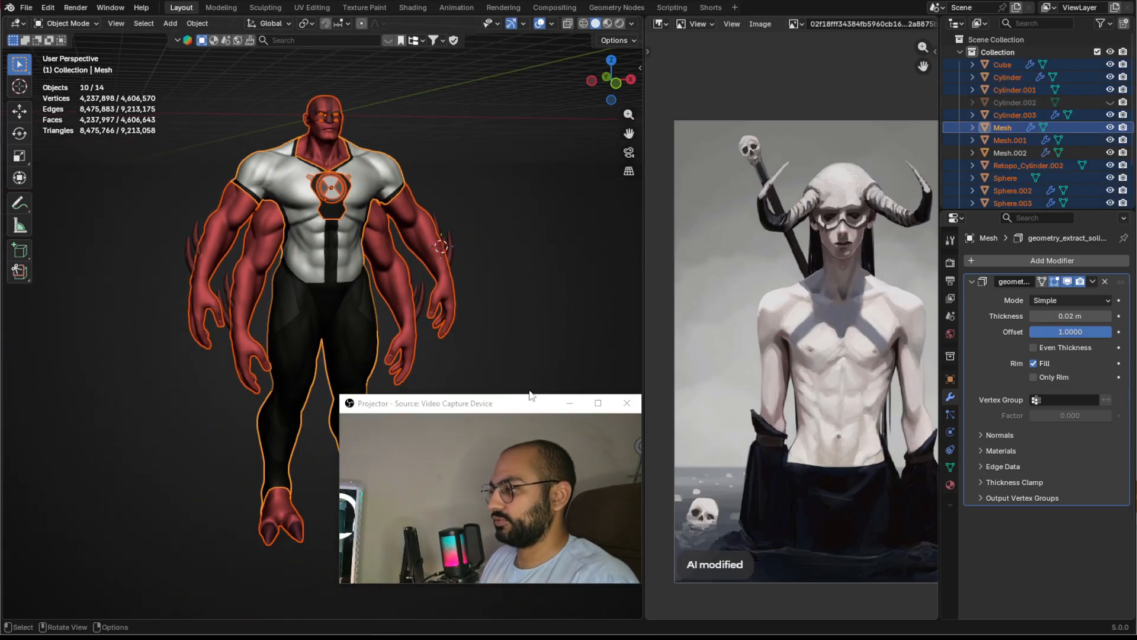
key(alt+a)
scroll(498, 232, up, 4)
shift+middle_drag(499, 232, 630, 268)
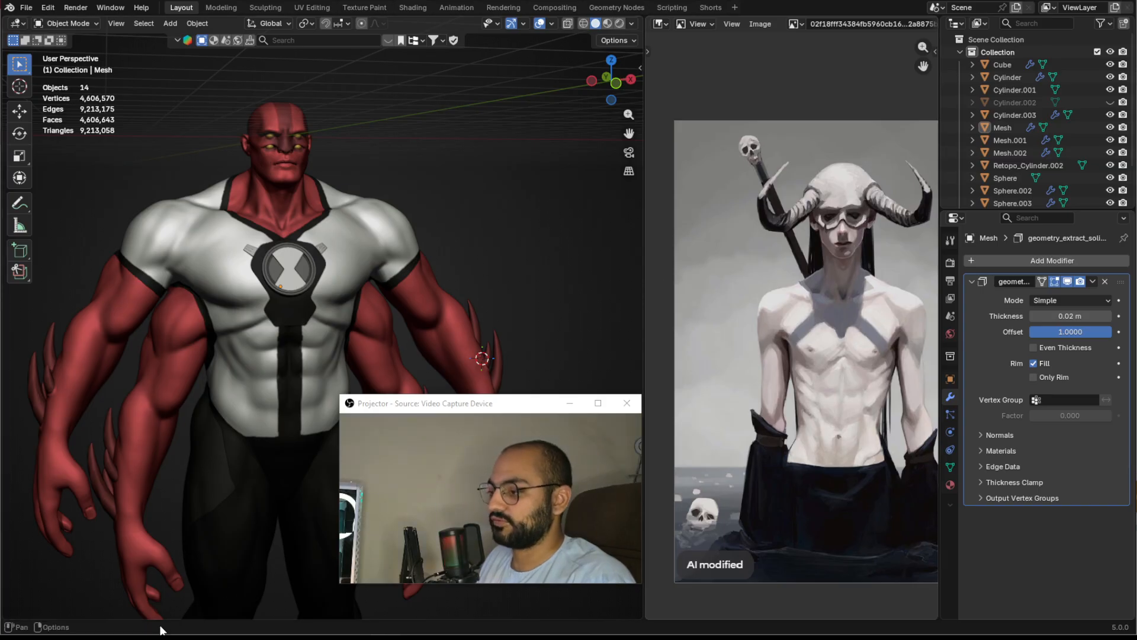
Switch to Gemini to view the Tetramand (Four Arms) digital sculpt reference sheet, and return to Blender
key(alt+Tab)
click(656, 367)
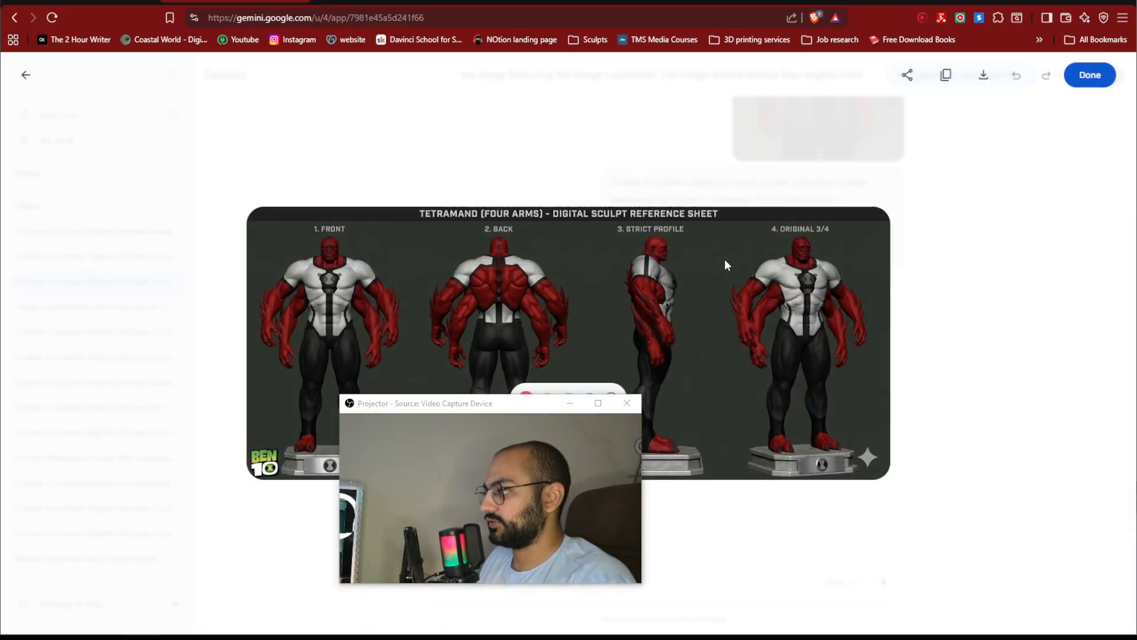
key(alt+Tab)
Show Gemini_Generated_Image_362aih362aih362a.png in the Image Editor in place of the horned figure and fit the whole Four Arms sheet in view
scroll(851, 228, down, 2)
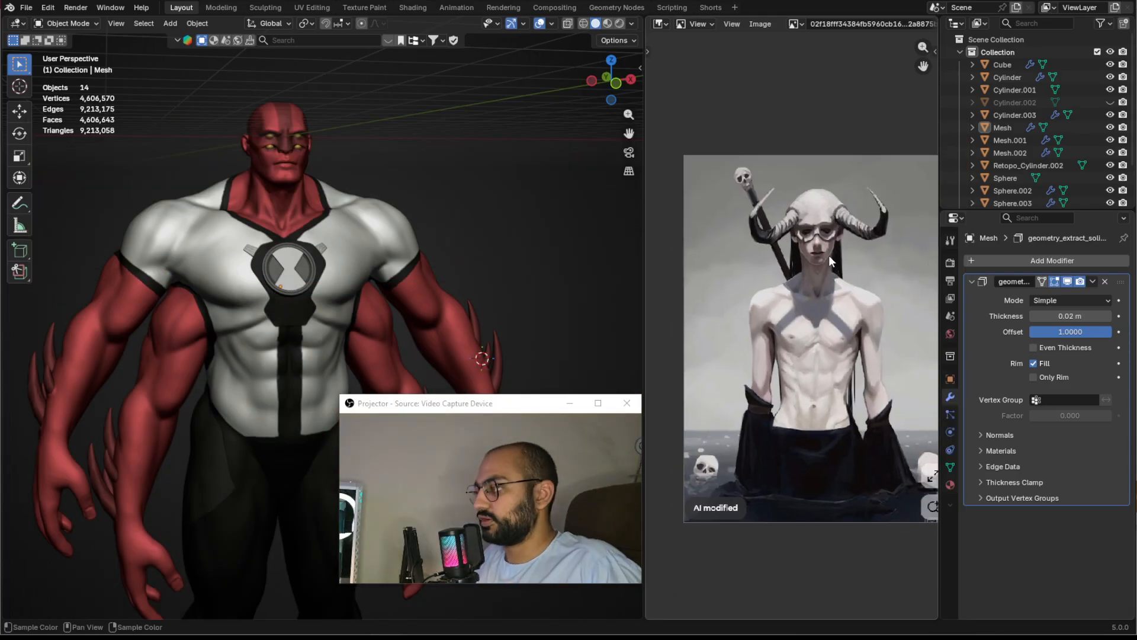
click(795, 23)
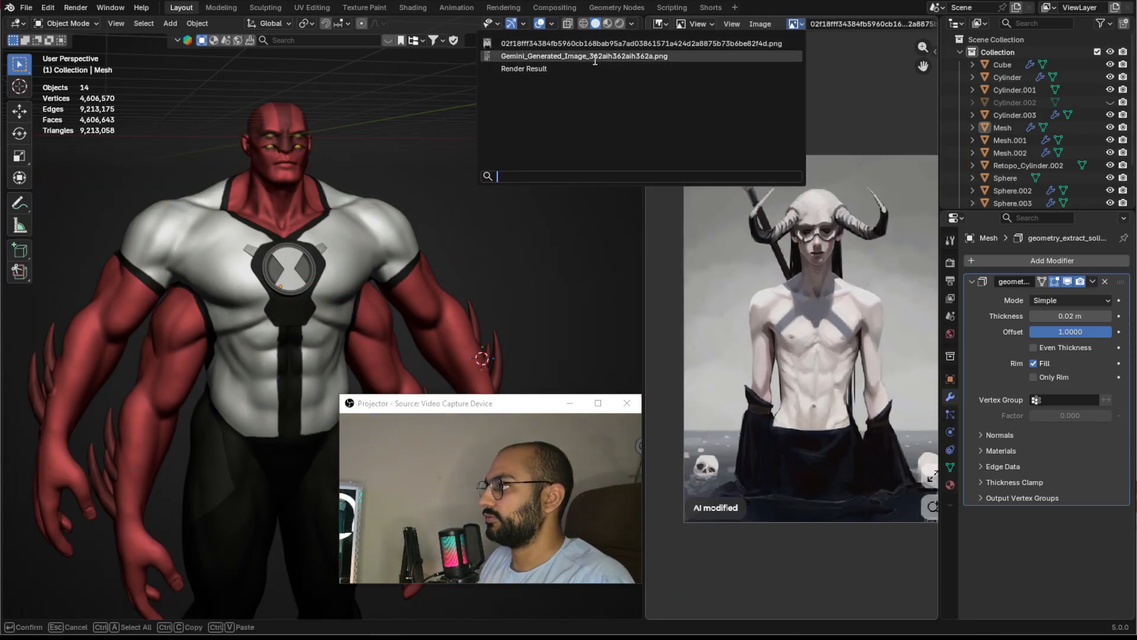
click(770, 55)
key(Home)
scroll(836, 296, up, 3)
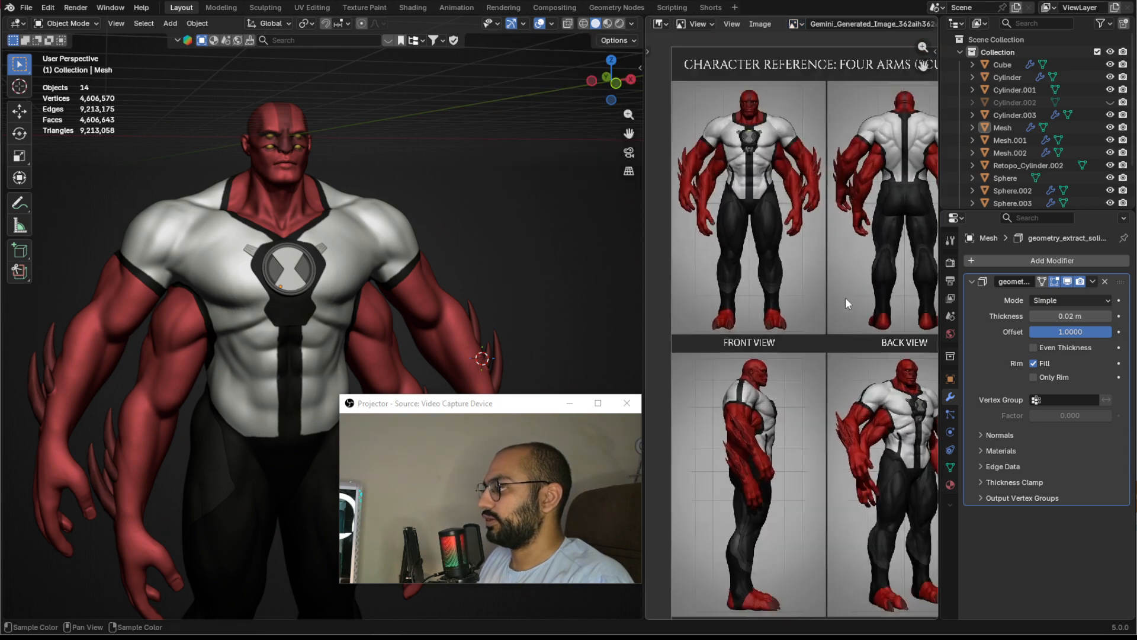
scroll(863, 366, up, 2)
scroll(813, 297, down, 4)
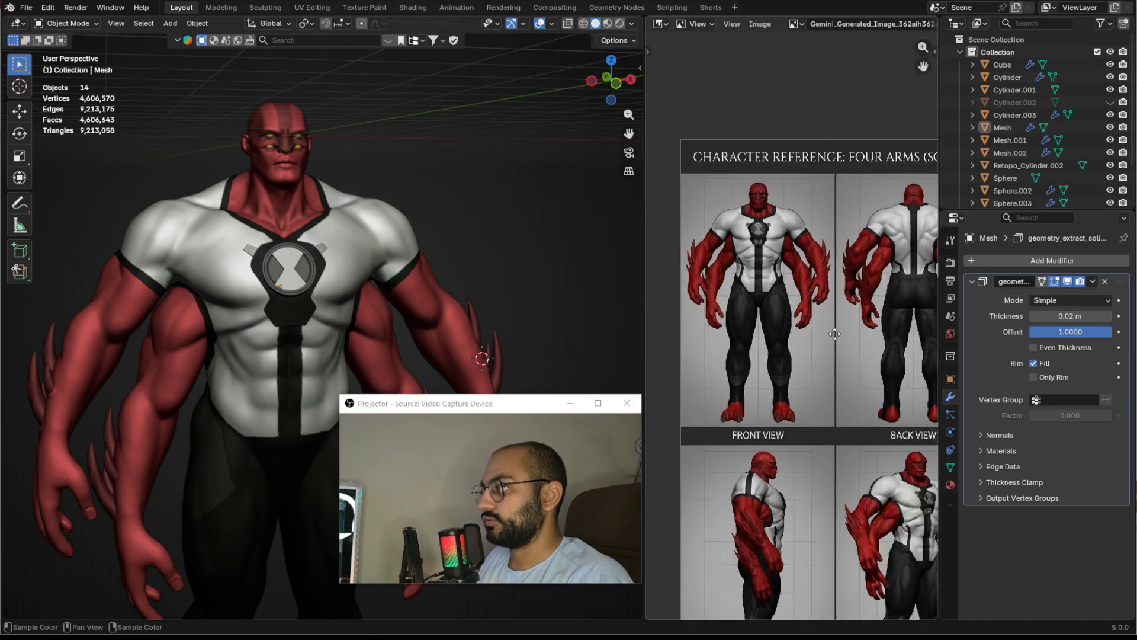
scroll(791, 279, down, 1)
drag(500, 406, 524, 281)
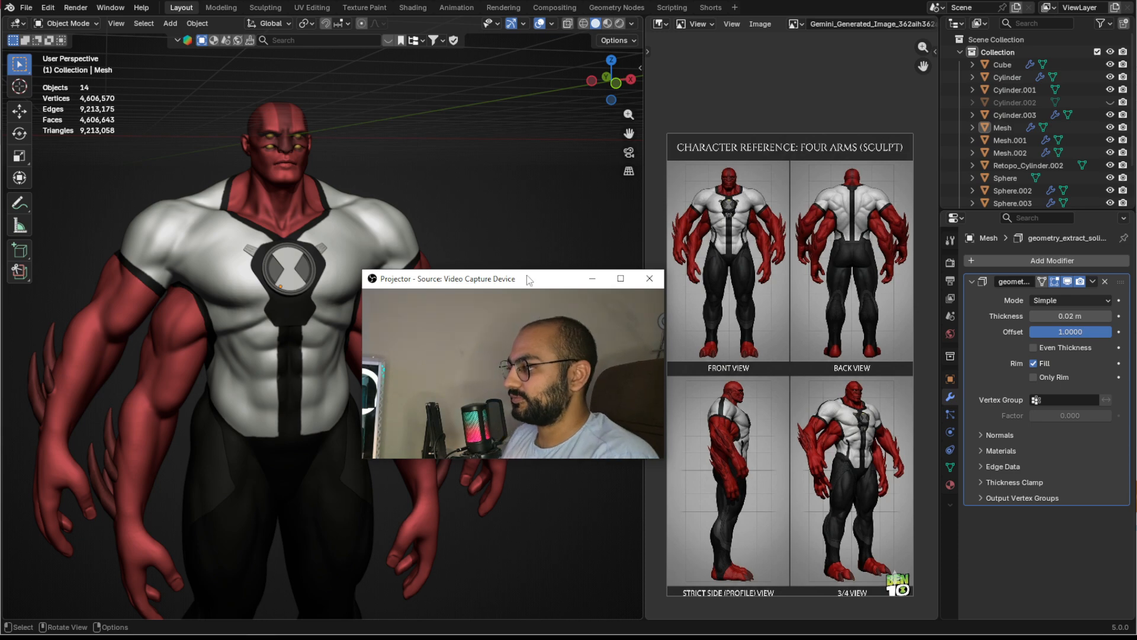
mouse_move(528, 281)
mouse_down()
mouse_move(564, 331)
mouse_move(540, 286)
mouse_move(527, 285)
mouse_up()
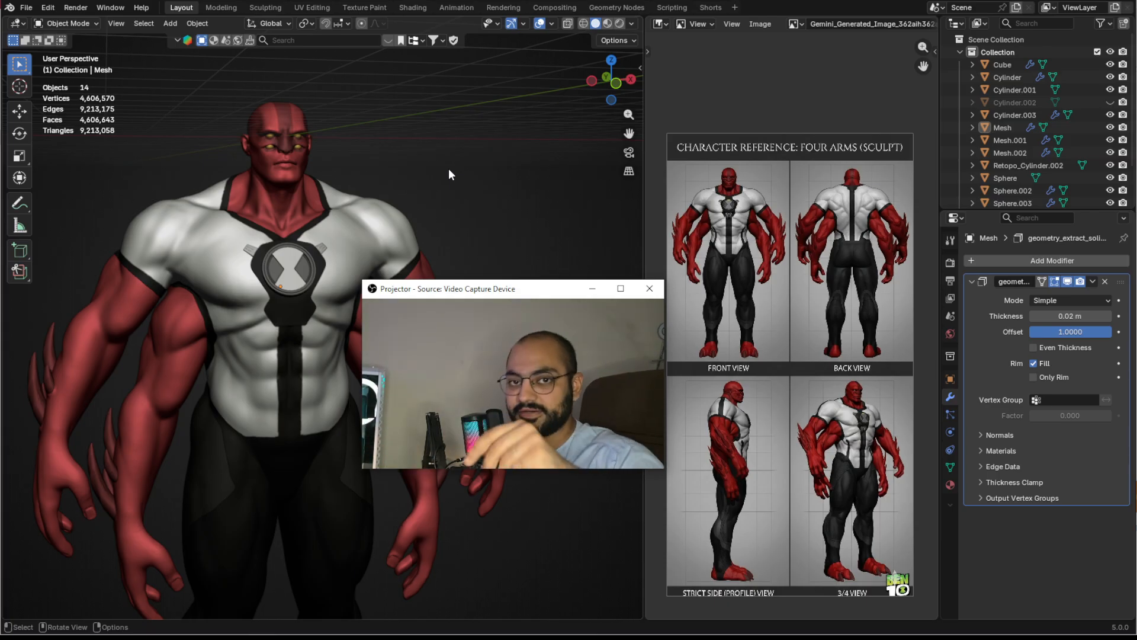
mouse_move(494, 295)
mouse_down()
mouse_move(527, 306)
mouse_move(490, 254)
mouse_move(495, 283)
mouse_up()
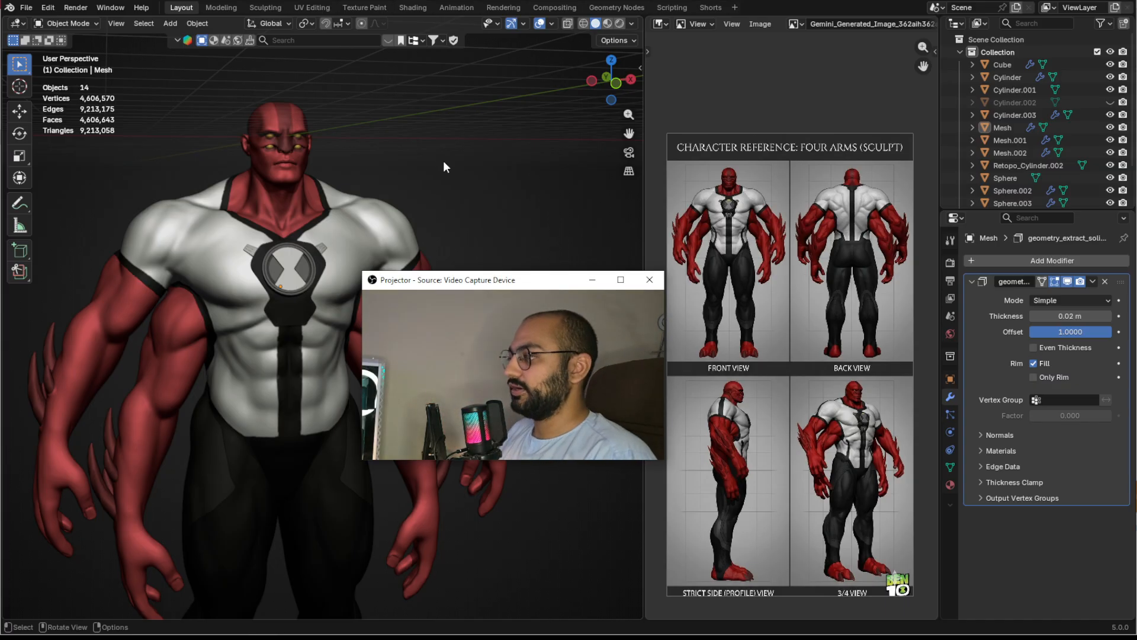
scroll(344, 184, up, 1)
shift+middle_drag(413, 196, 509, 206)
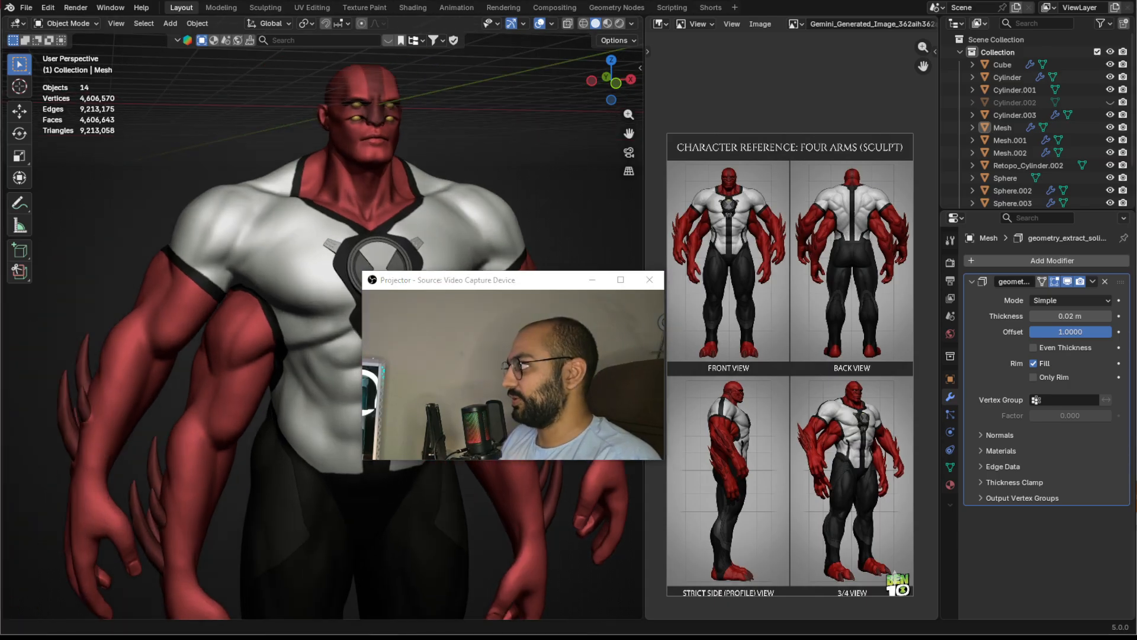
mouse_move(77, 636)
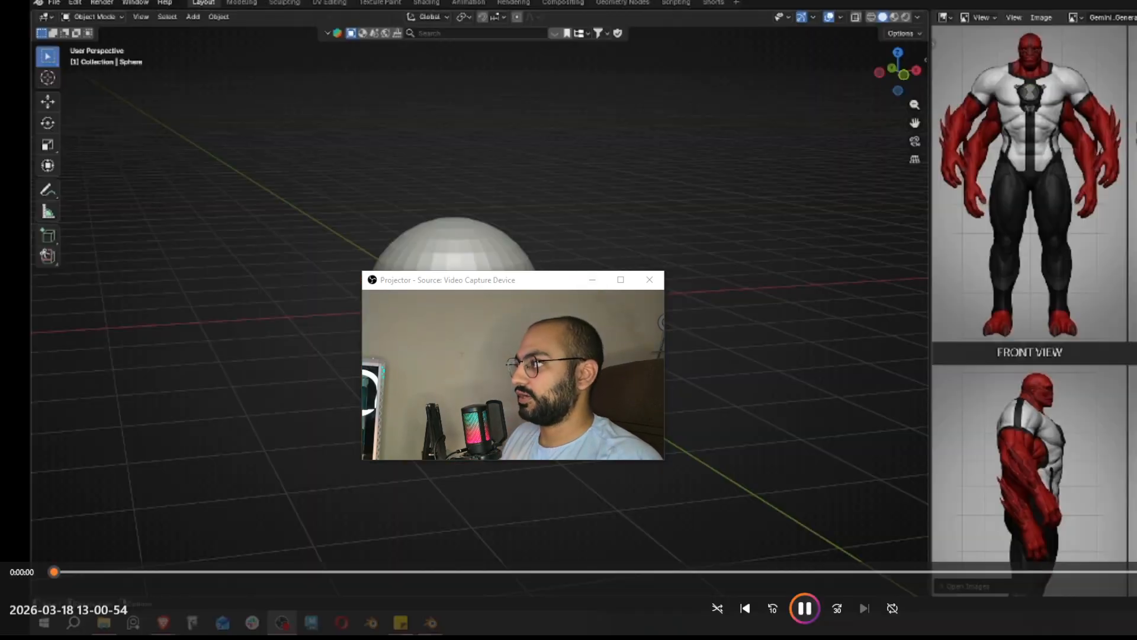
drag(817, 3, 755, 67)
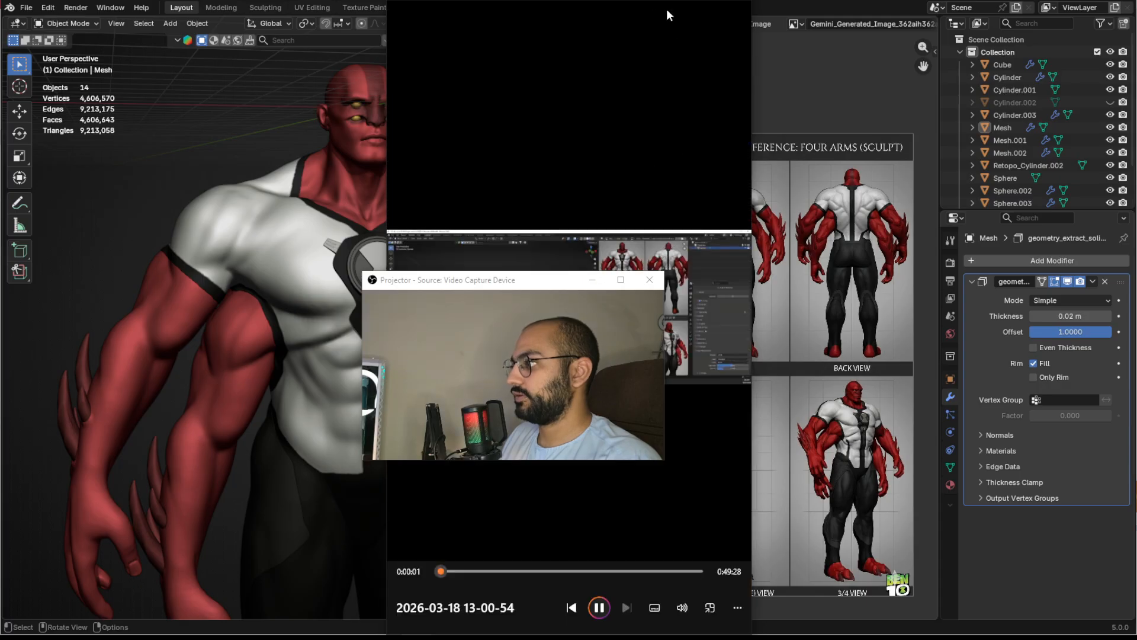
drag(667, 9, 879, 76)
double_click(879, 75)
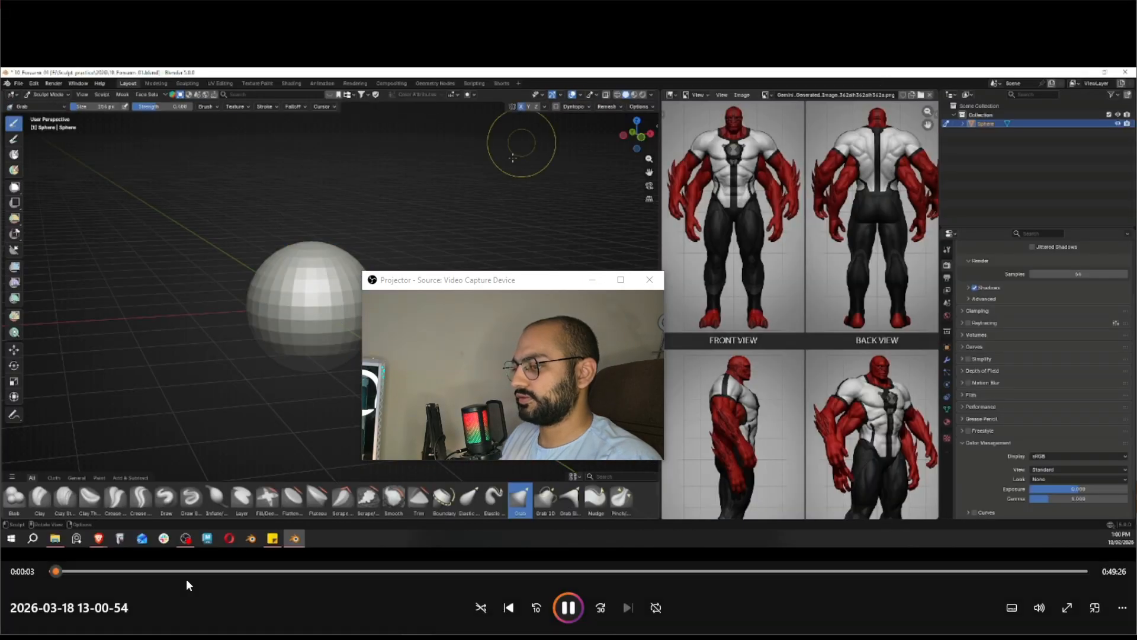
click(1039, 608)
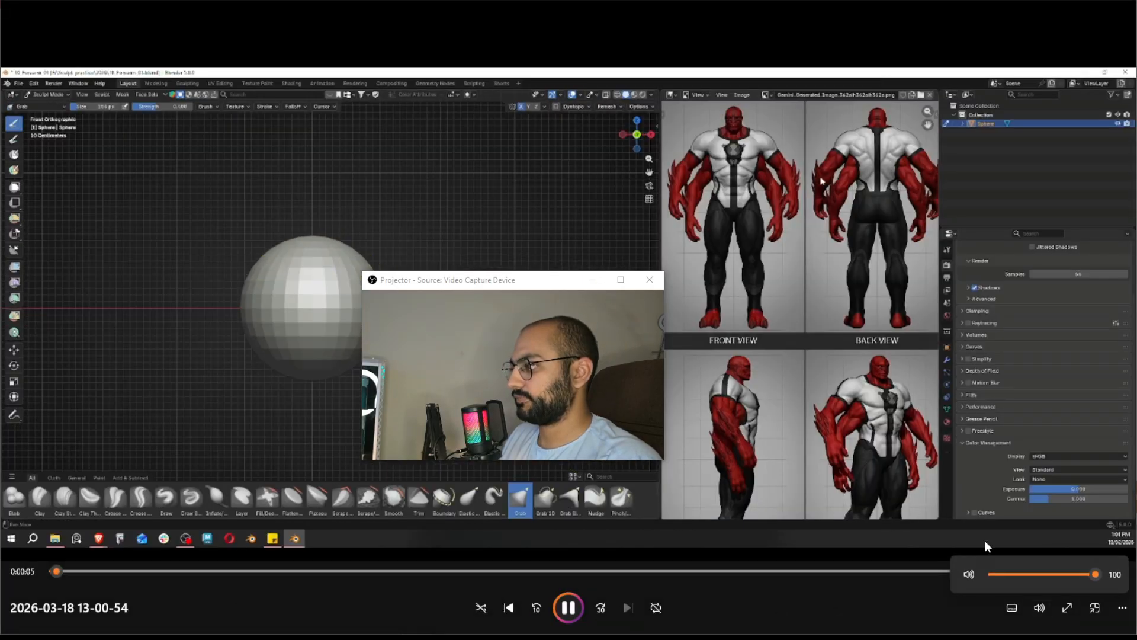
drag(1027, 574, 971, 570)
Shrink the webcam projector window and move it clear of the head being sculpted in the recording
drag(533, 285, 905, 468)
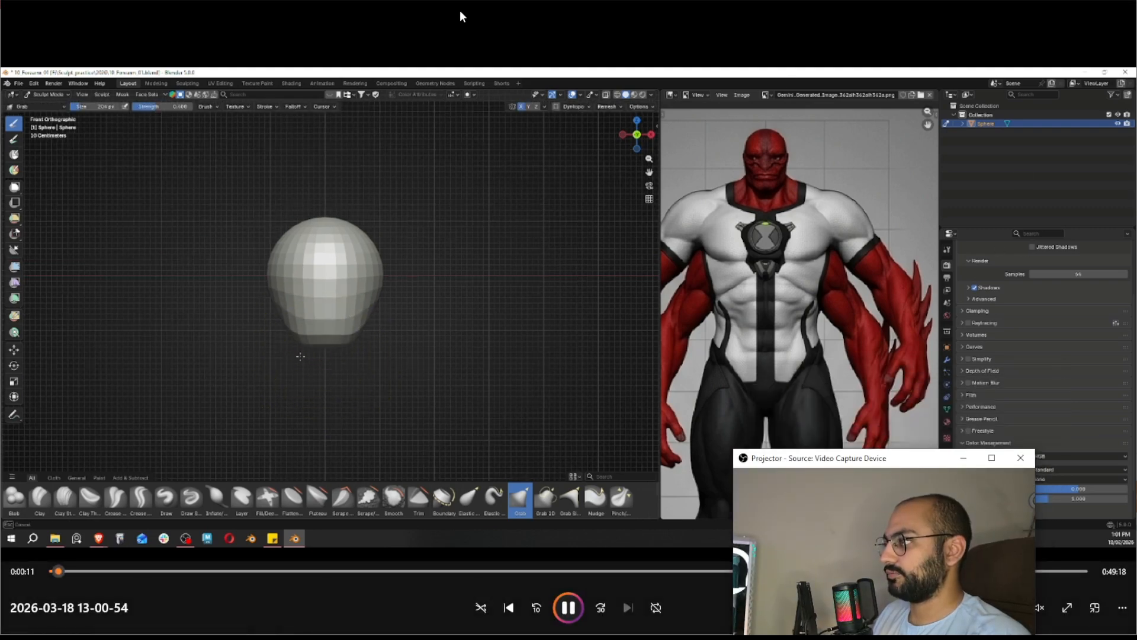
drag(853, 460, 548, 0)
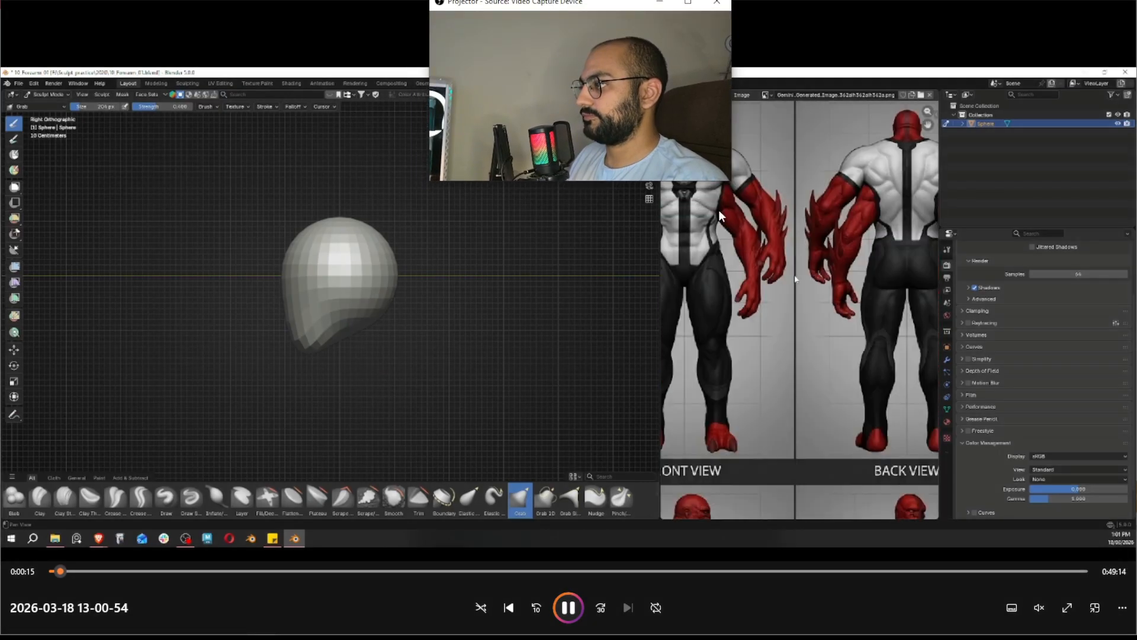
drag(734, 182, 693, 159)
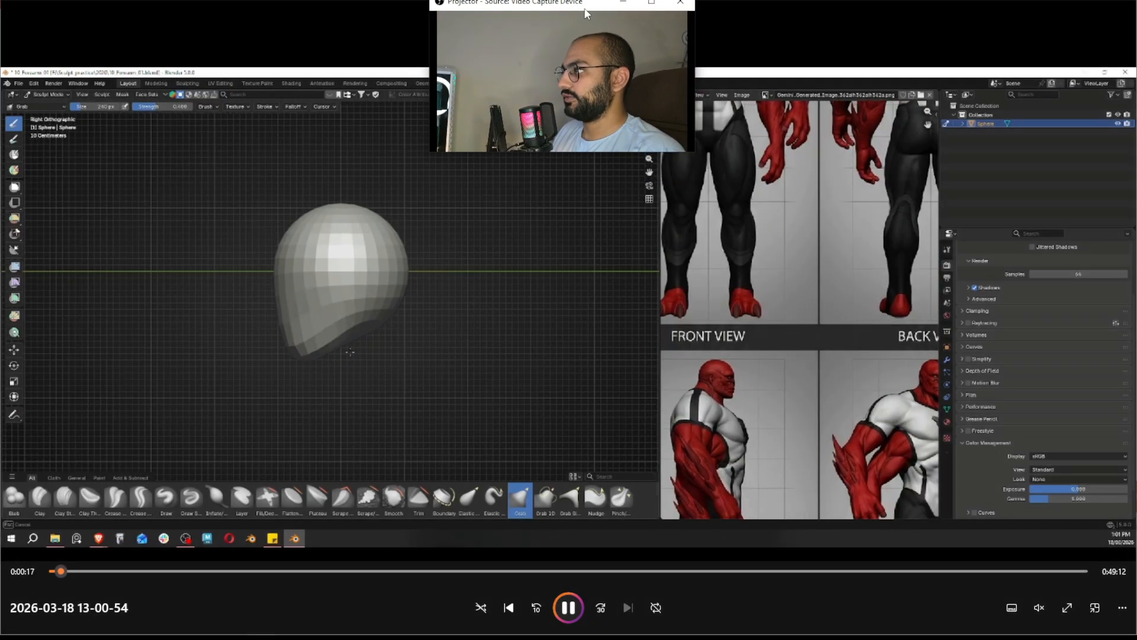
drag(591, 3, 548, 19)
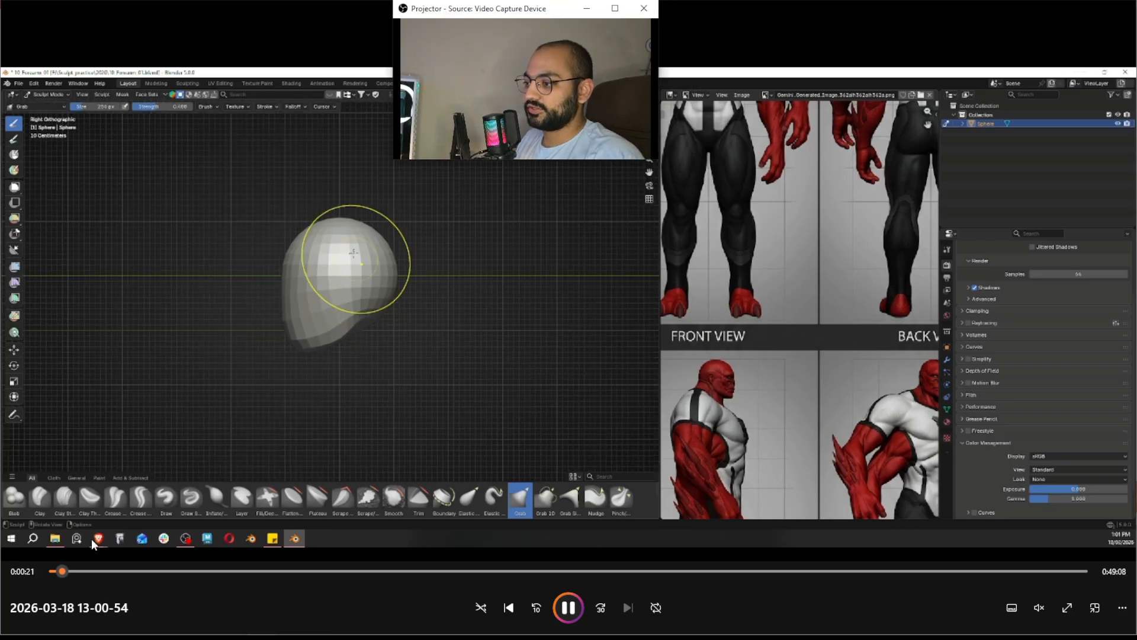
Change the recording's playback speed and rewind it to the early side-view block-out of the head
right_click(397, 311)
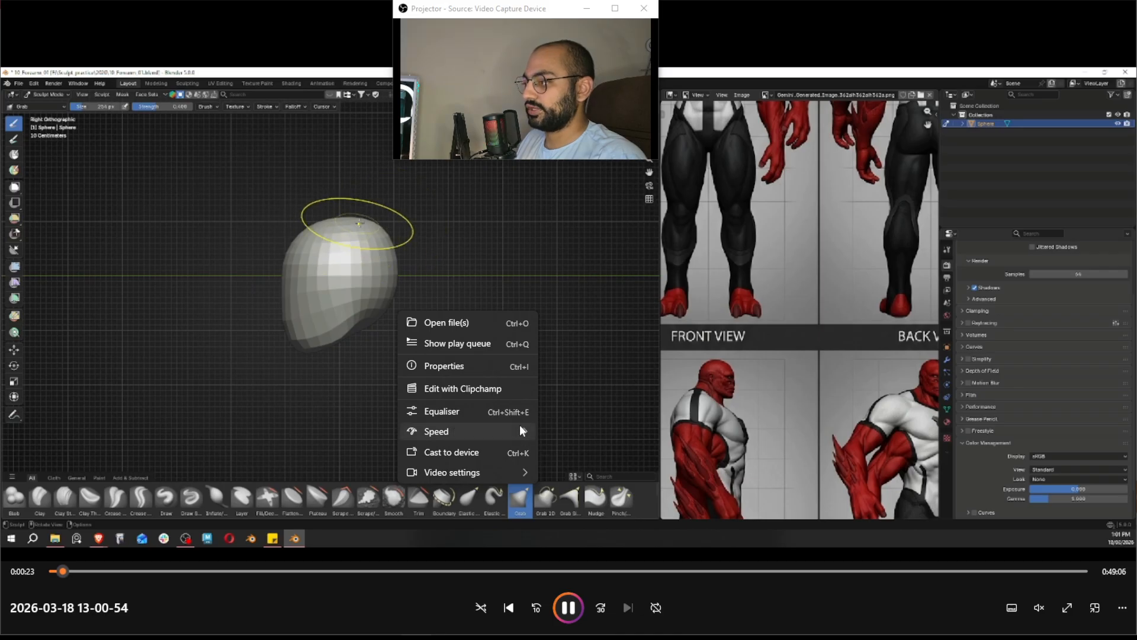
mouse_move(524, 430)
click(574, 541)
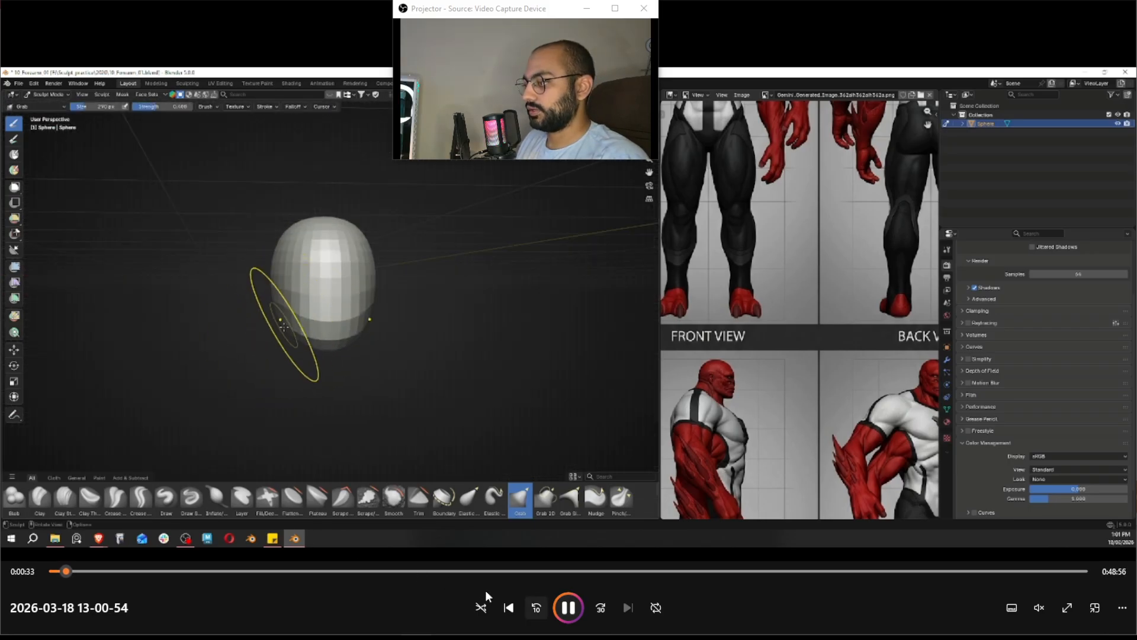
click(58, 572)
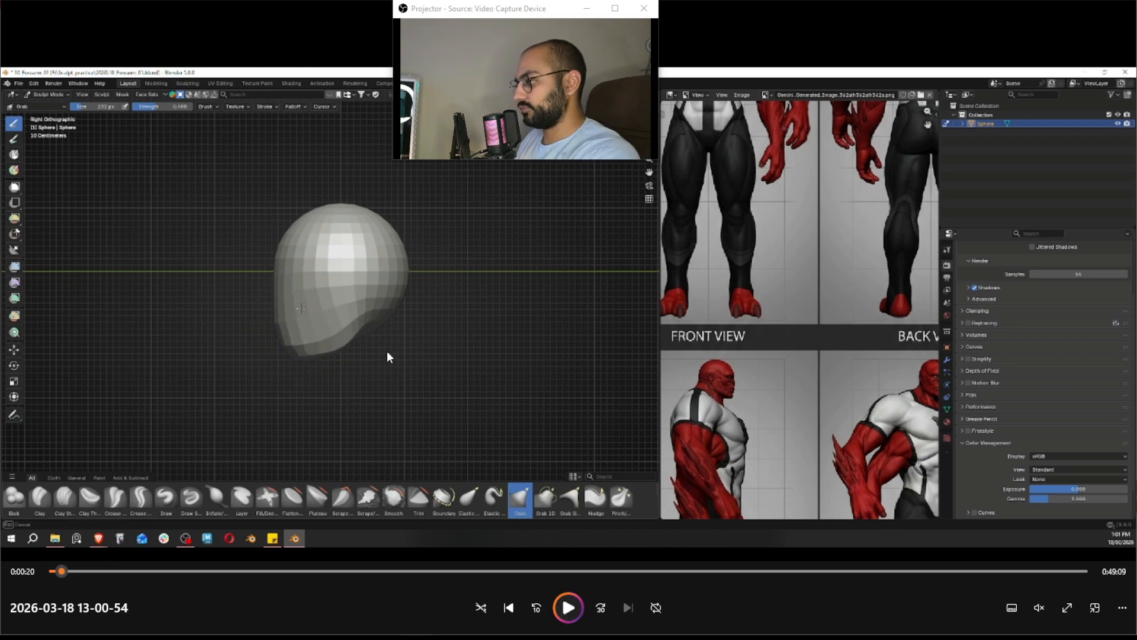
Capture the paused frame's head block-out and side-view reference, mark matching points on both heads, and discard the capture
key(Print)
drag(171, 160, 849, 516)
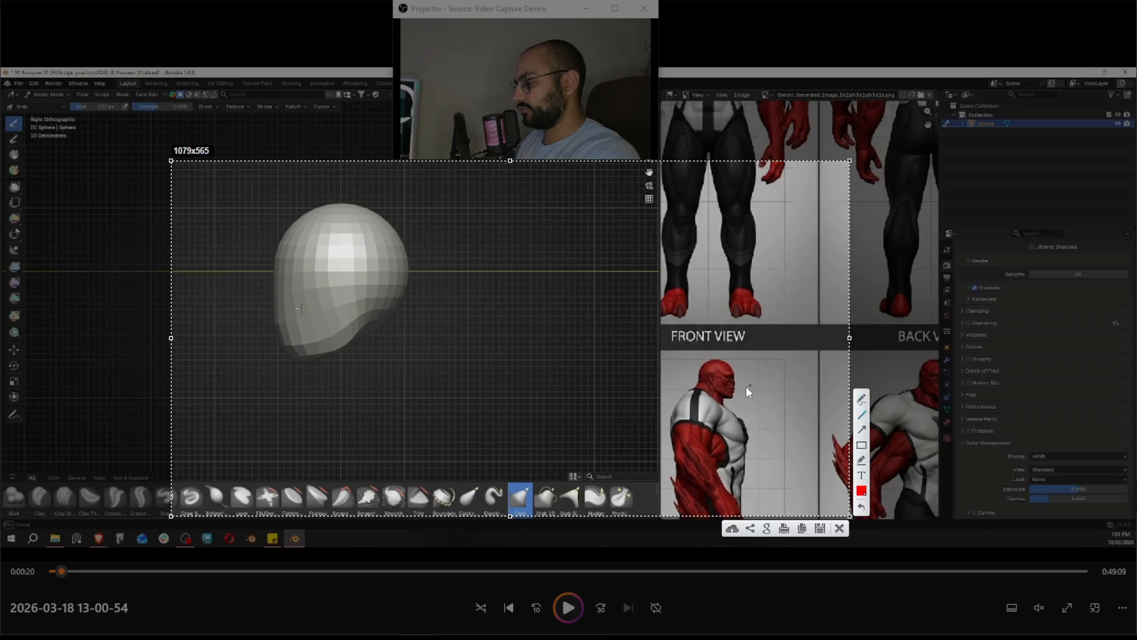
drag(713, 389, 733, 398)
drag(363, 323, 360, 324)
drag(295, 357, 294, 357)
key(Escape)
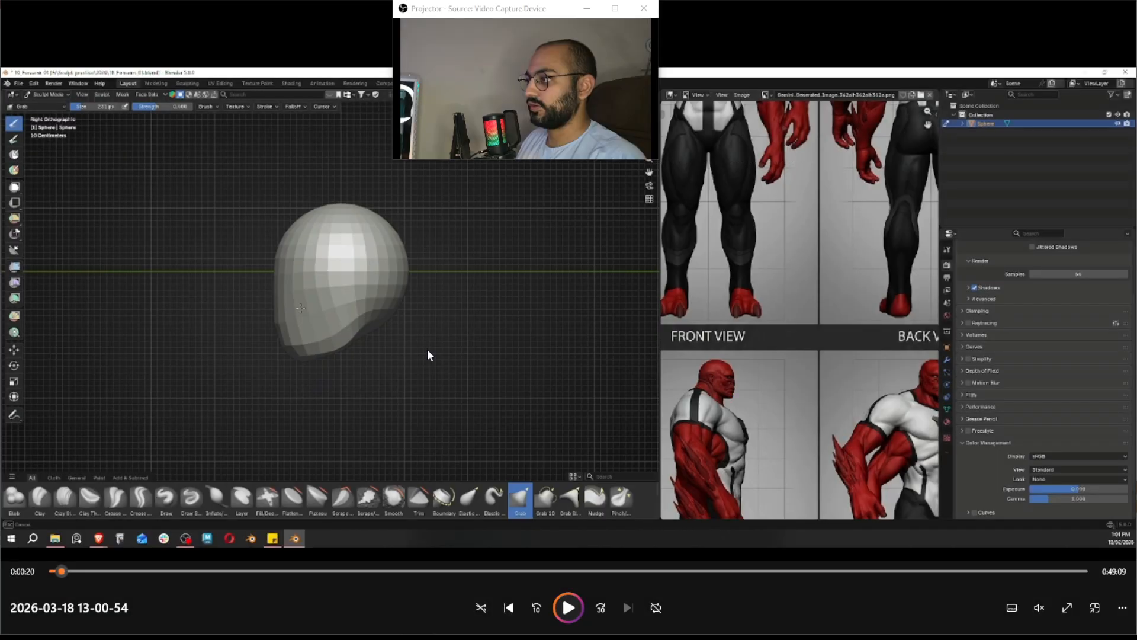
Resume the recording and skip forward through the head sculpting stages to past 6:26
click(567, 608)
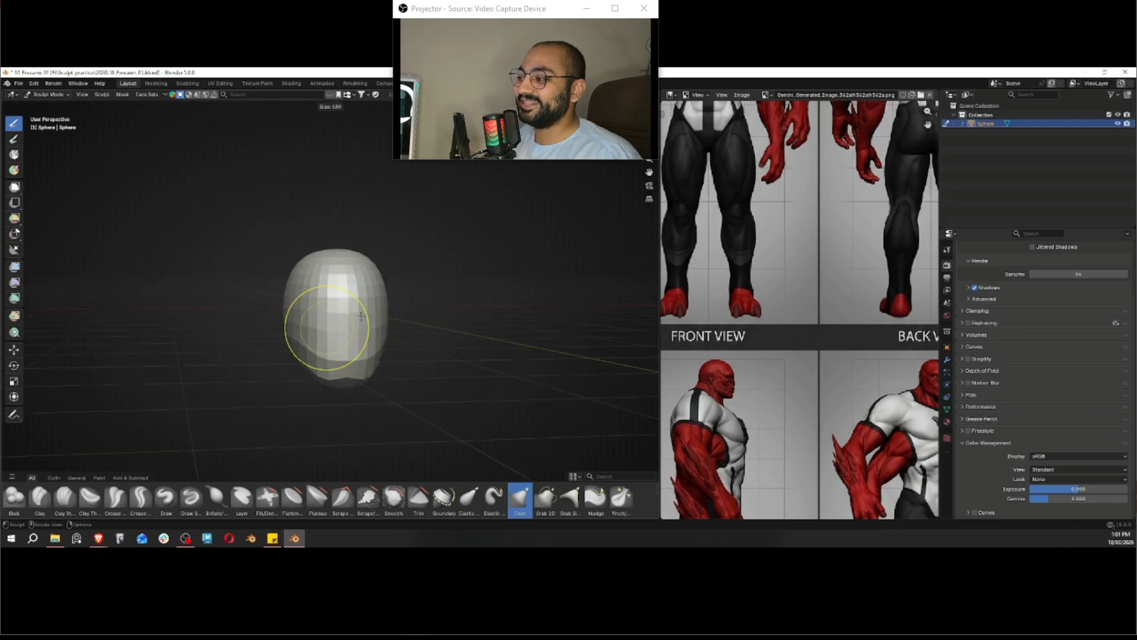
mouse_move(752, 340)
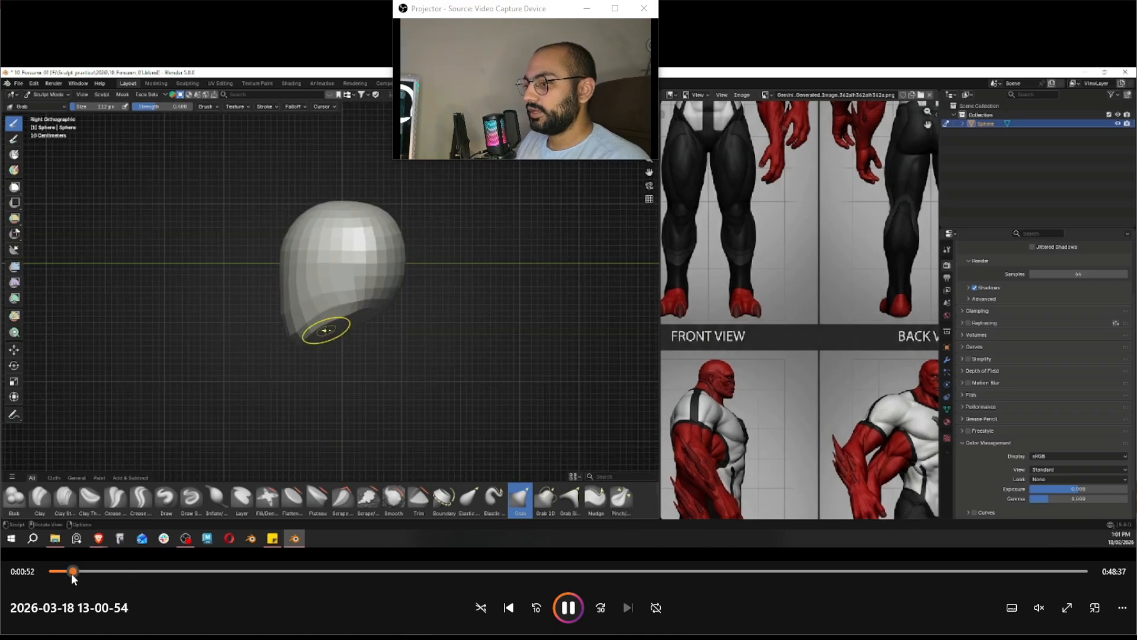
drag(71, 571, 134, 573)
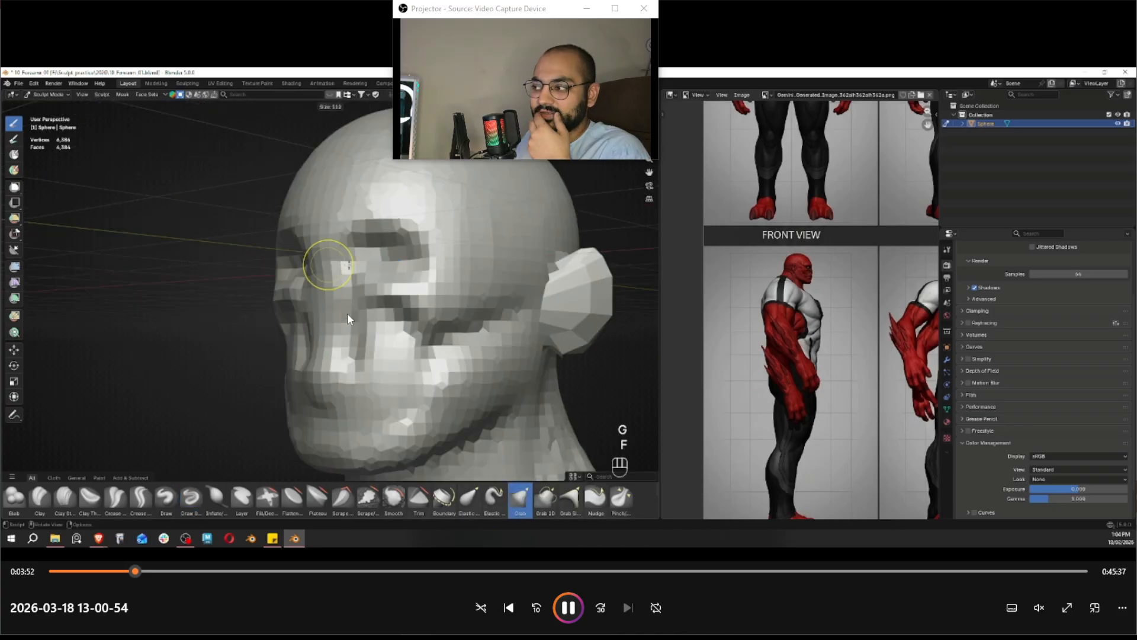
click(156, 572)
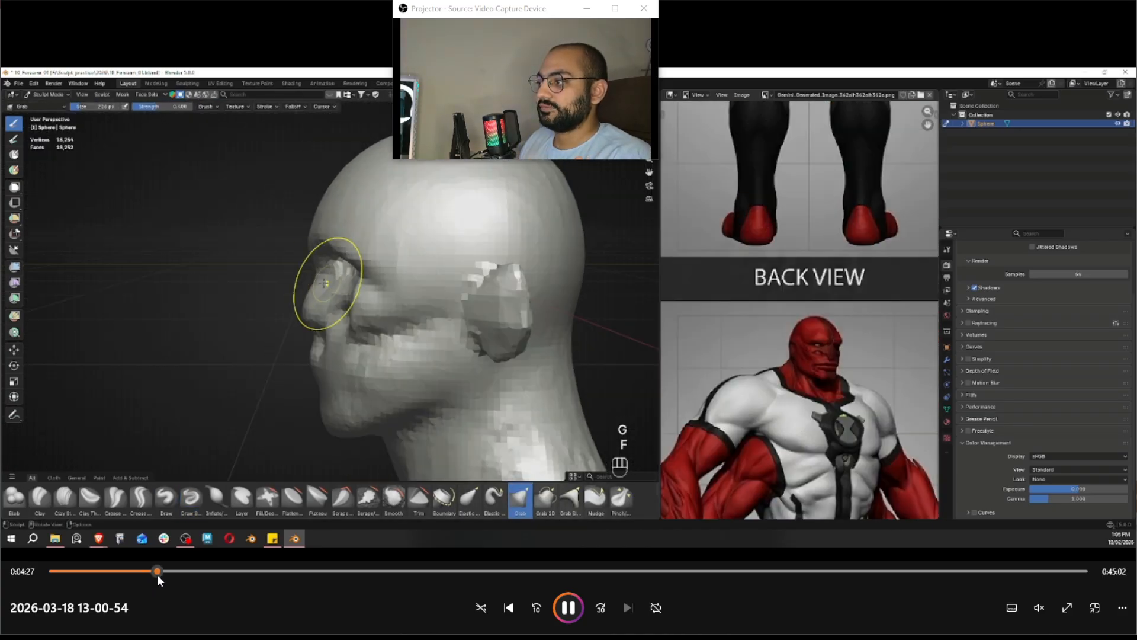
drag(157, 574, 187, 574)
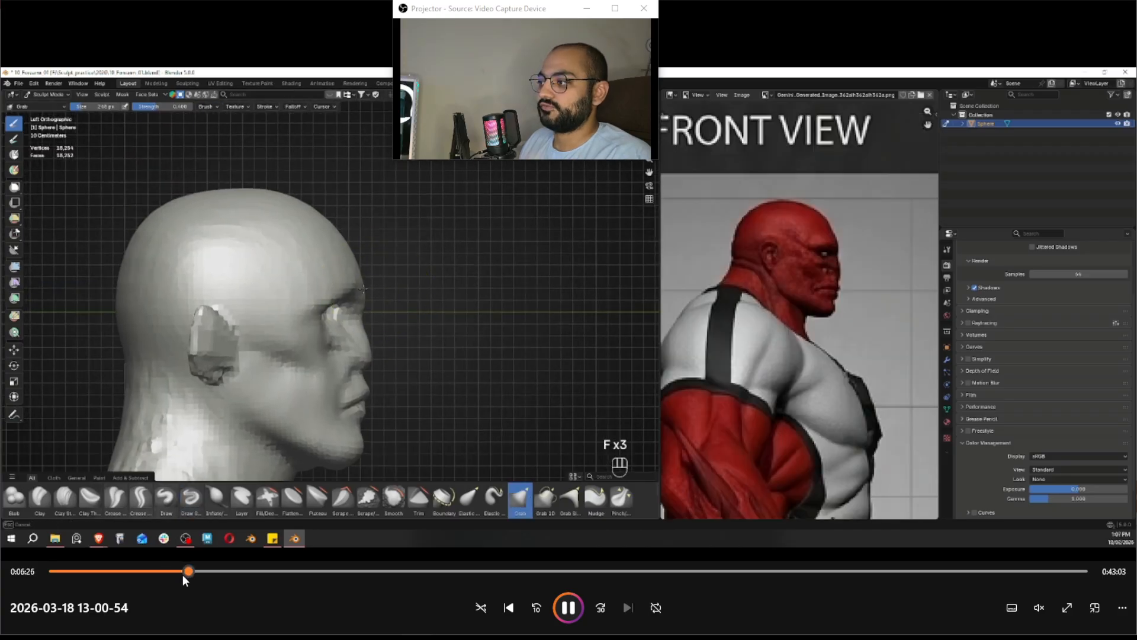
click(199, 570)
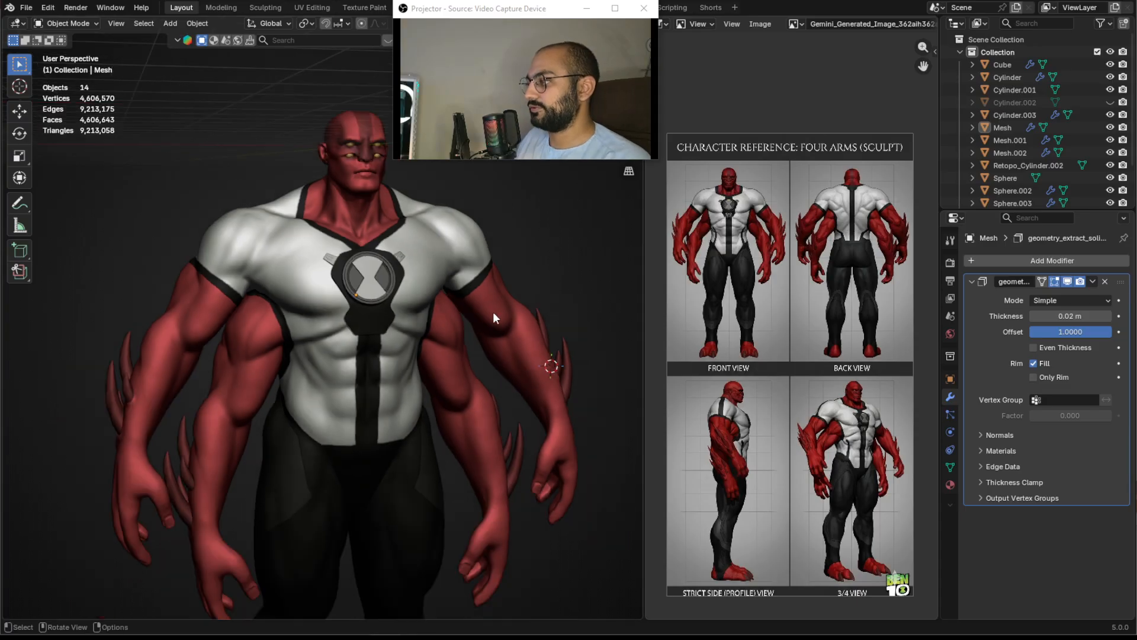
Return to Blender and add a 2 m cube to the Four Arms scene
scroll(494, 318, down, 8)
shift+middle_drag(493, 318, 350, 375)
scroll(343, 304, up, 4)
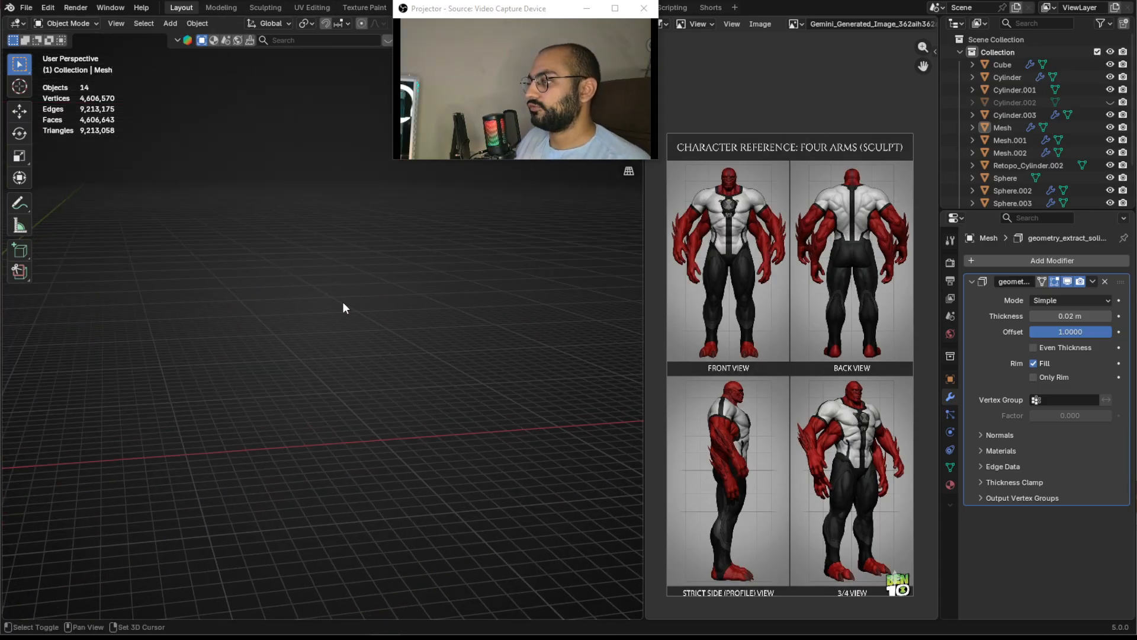
key(shift+a)
mouse_move(348, 320)
click(394, 332)
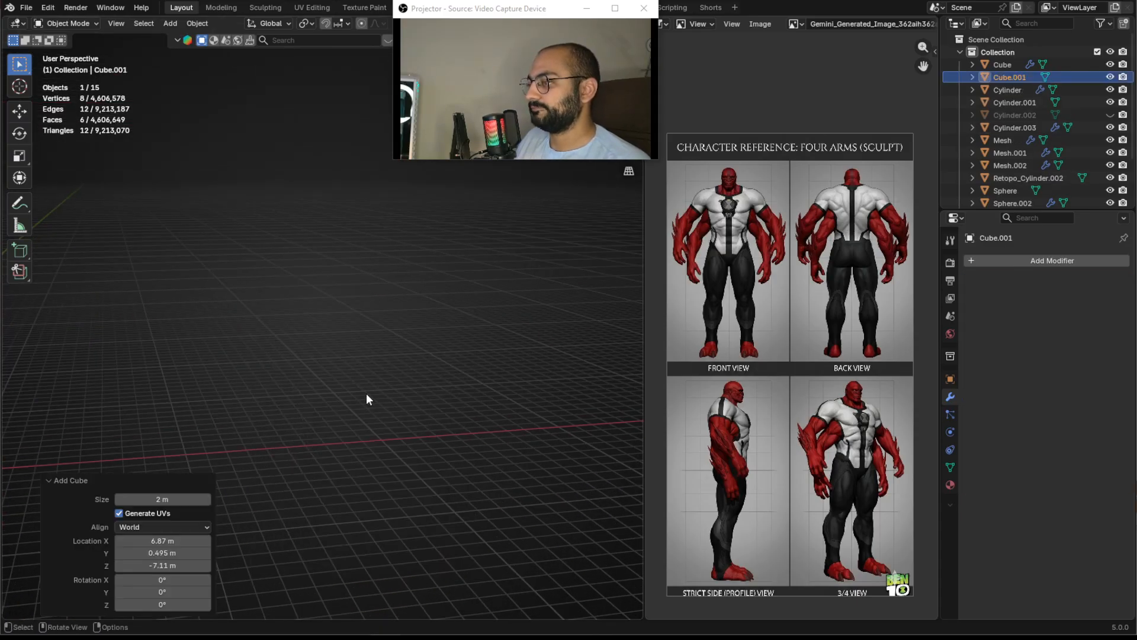
Move the new cube along X away from the Four Arms model and raise it 18.322 m along Z
scroll(219, 399, down, 3)
key(g)
key(x)
click(407, 370)
key(g)
key(z)
click(376, 322)
Duplicate the cube along X by 3.3258 m and repeat the duplication to make a row of three cubes
scroll(376, 321, up, 4)
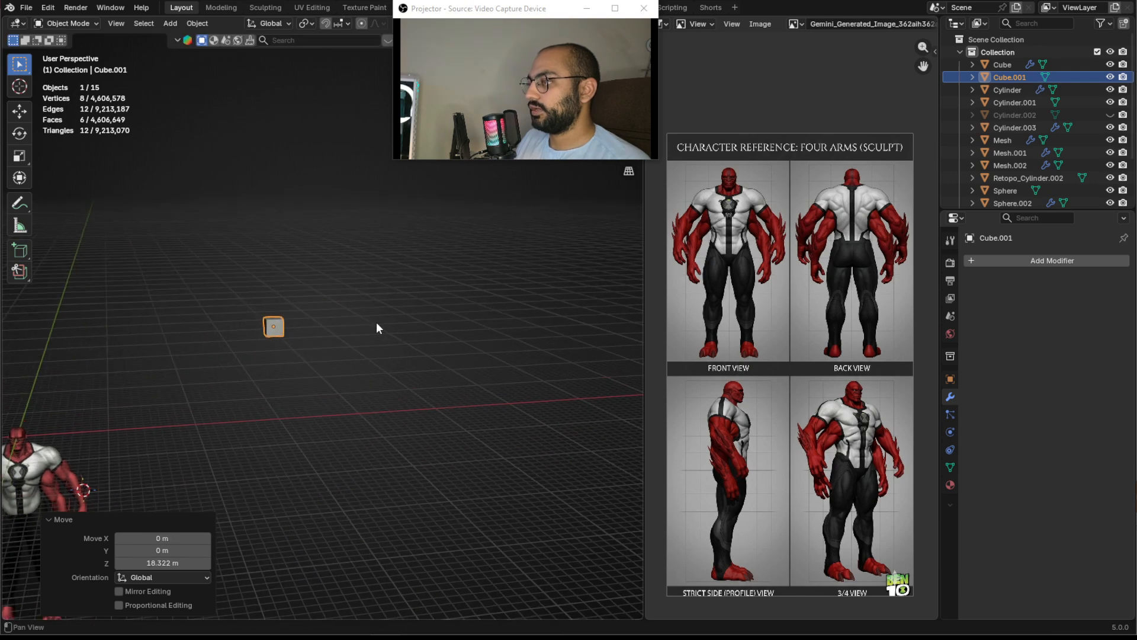
key(shift+d)
key(x)
click(422, 321)
key(shift+r)
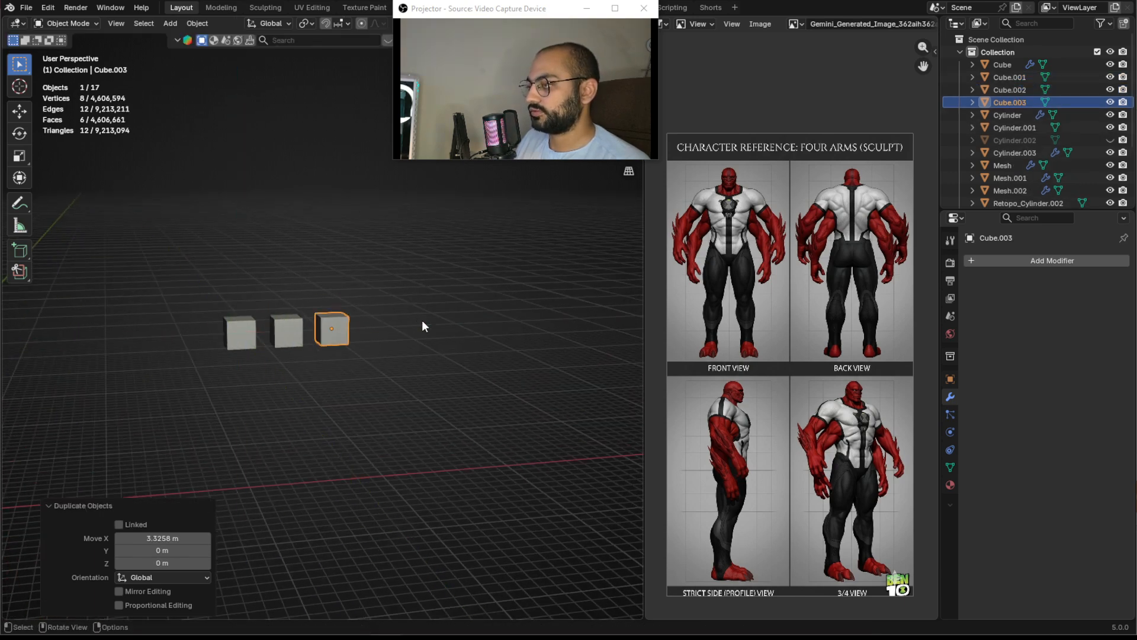
Move the upper front edge of the first cube in the row back along Y to turn it into a wedge
scroll(303, 337, up, 5)
scroll(237, 346, down, 1)
click(147, 352)
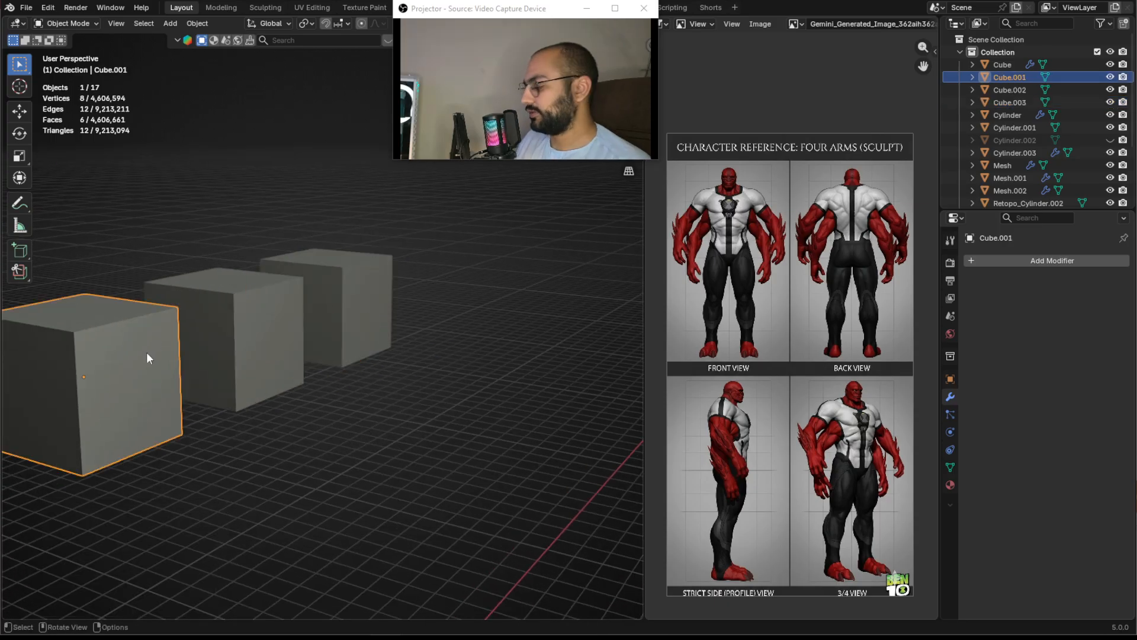
key(KP_Decimal)
key(Tab)
key(2)
click(311, 228)
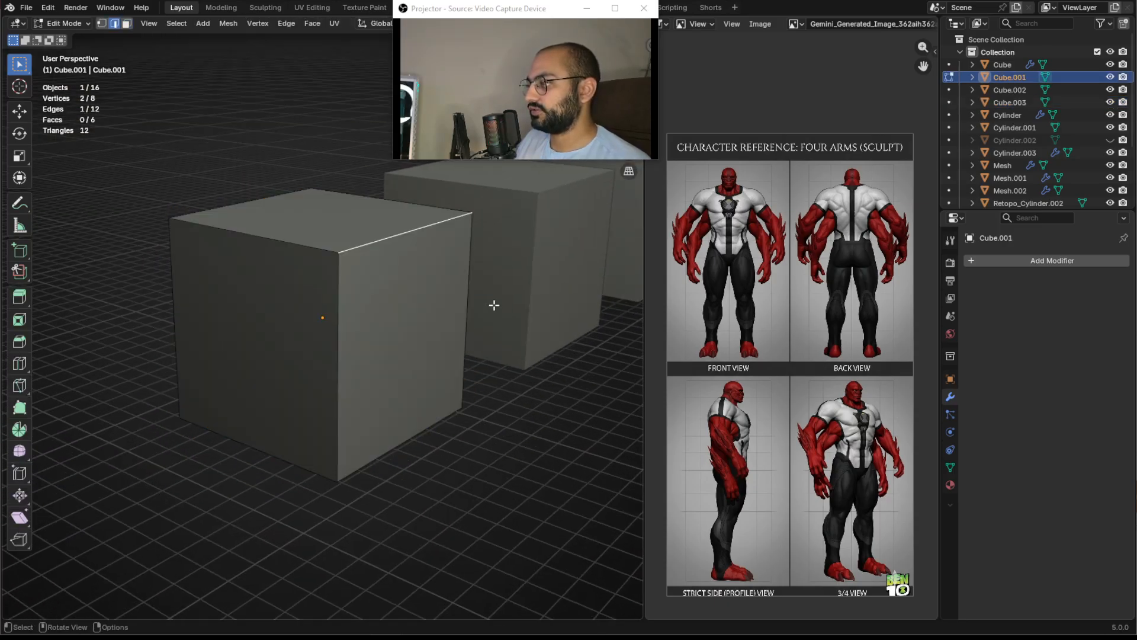
key(g)
key(y)
click(343, 279)
key(Tab)
scroll(481, 312, down, 3)
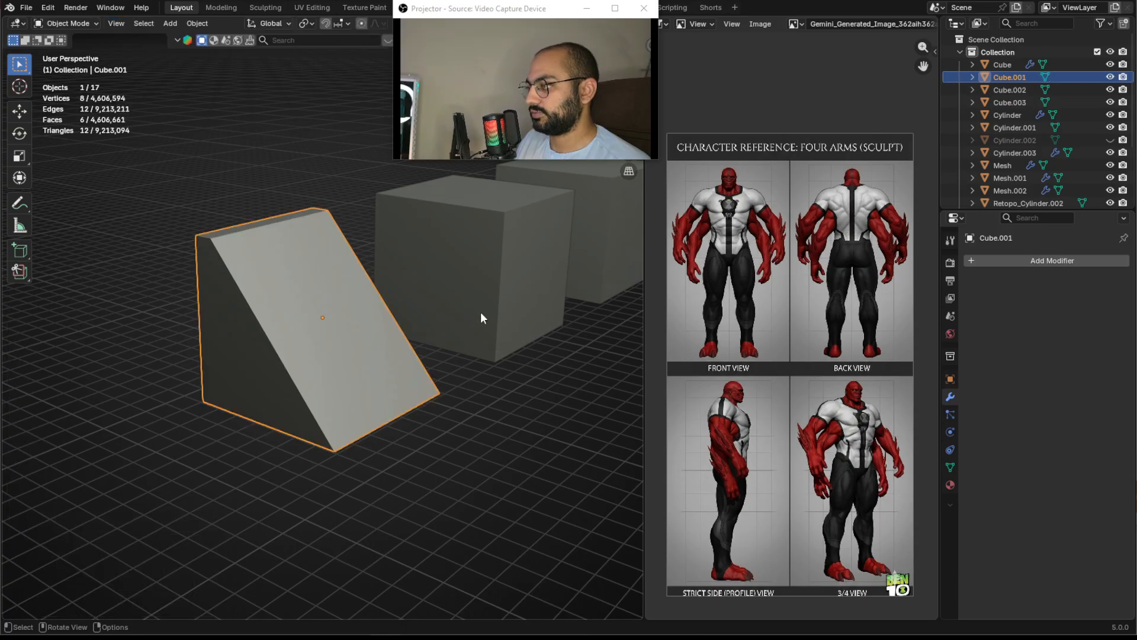
Shape the middle cube into a matching wedge by moving its upper front edge back along Y
scroll(541, 279, up, 2)
scroll(500, 325, up, 1)
click(414, 292)
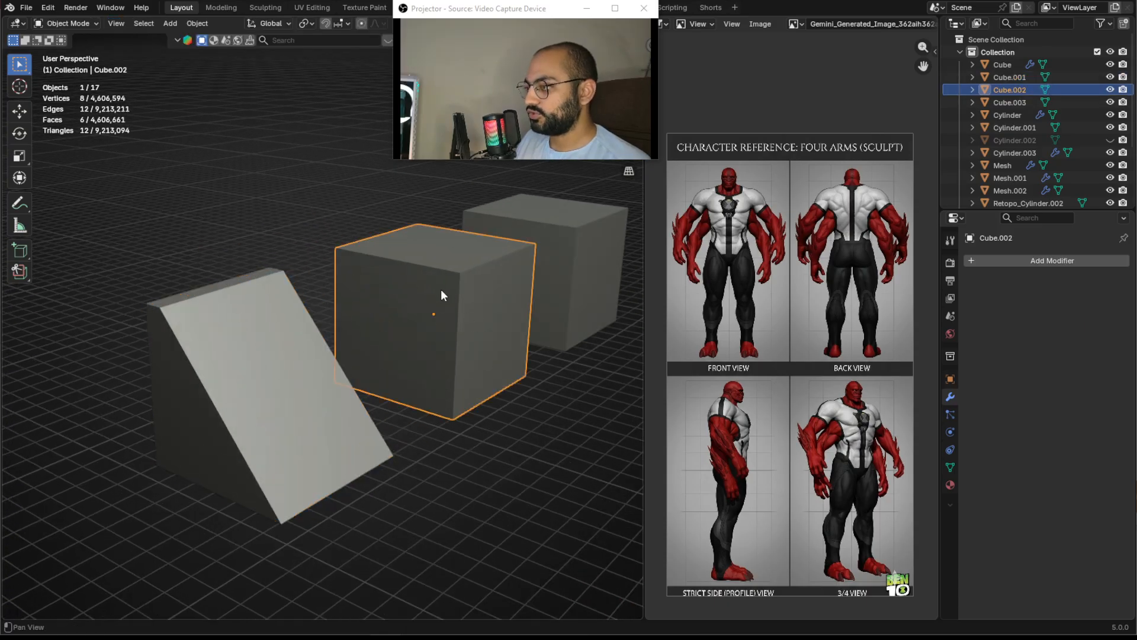
shift+middle_drag(441, 290, 421, 304)
key(Tab)
click(465, 274)
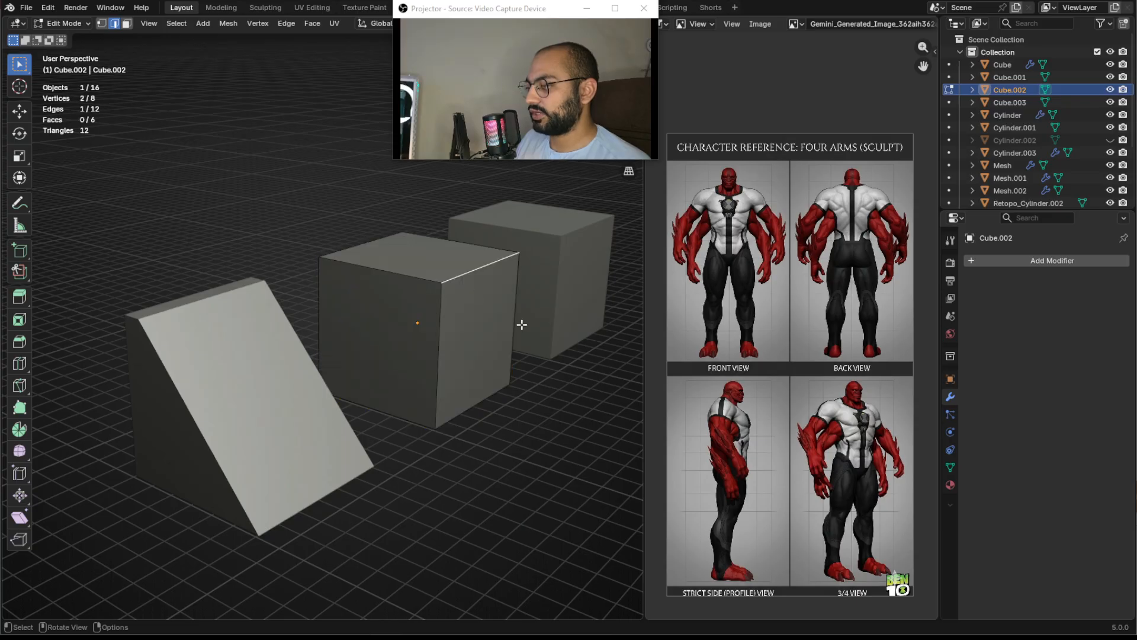
key(g)
key(y)
click(420, 300)
key(Tab)
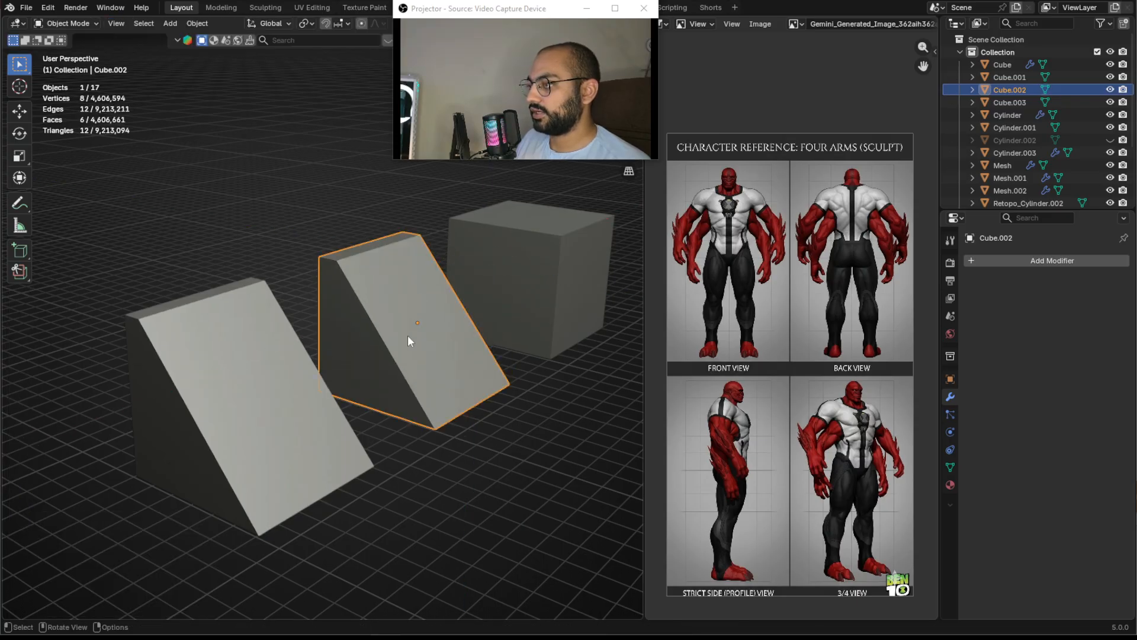
Add six evenly spaced horizontal loop cuts to the third cube in the row
middle_drag(411, 338, 399, 317)
click(474, 341)
click(451, 279)
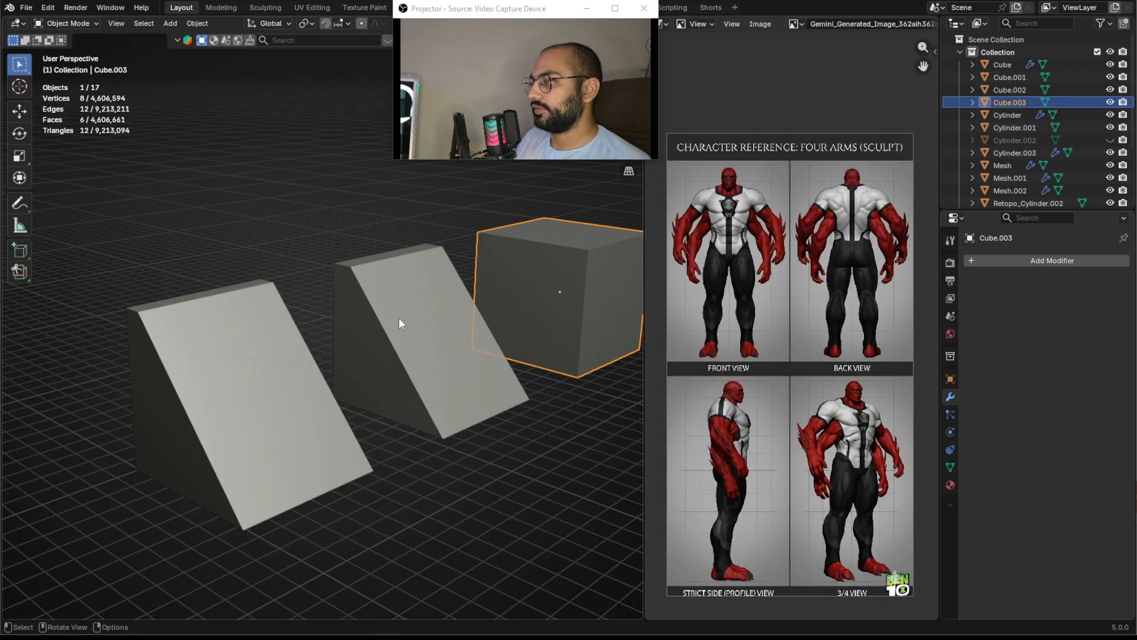
click(338, 337)
shift+middle_drag(518, 289, 318, 348)
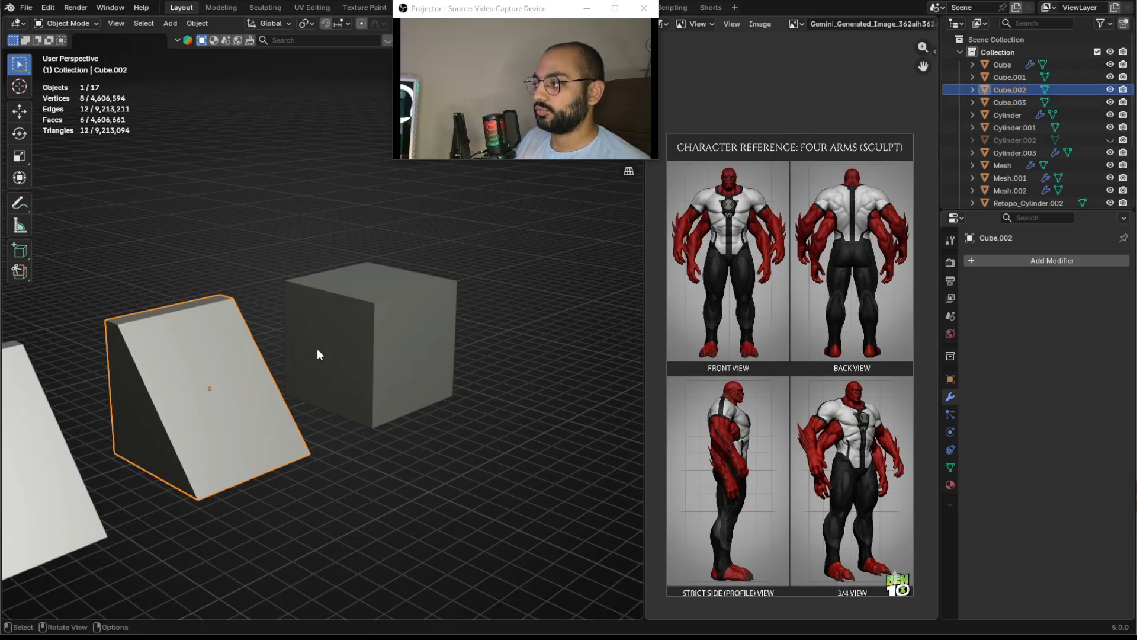
click(318, 348)
scroll(318, 348, up, 2)
key(Tab)
scroll(388, 344, up, 5)
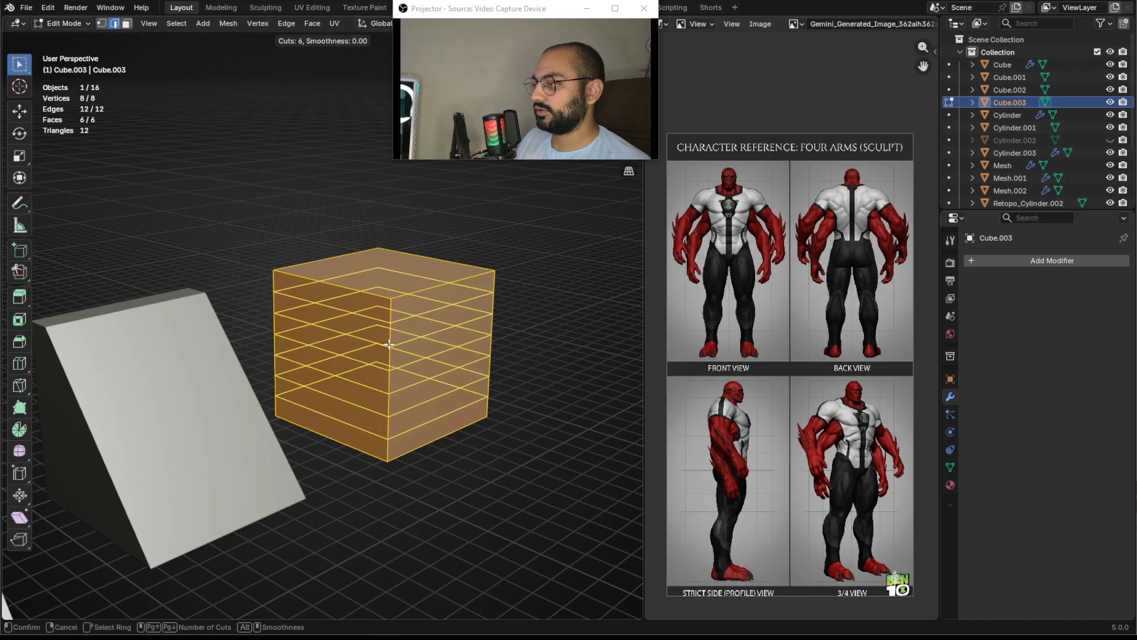
click(389, 345)
right_click(388, 344)
Move the third cube's upper front edge and the two loop edges below it back along Y, the lowest by 1.1869 m
click(418, 292)
middle_drag(411, 325, 451, 321)
key(g)
key(y)
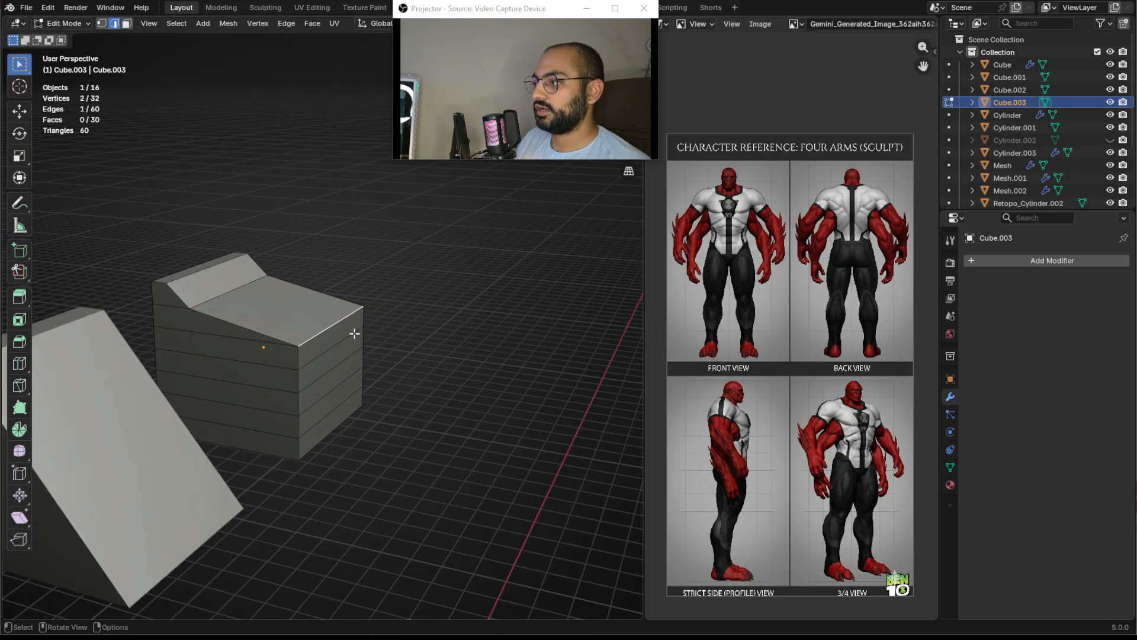
click(324, 340)
In left view, move both front vertices of the third cube's third loop along Y to line up with the wedge's slope
key(KP_3)
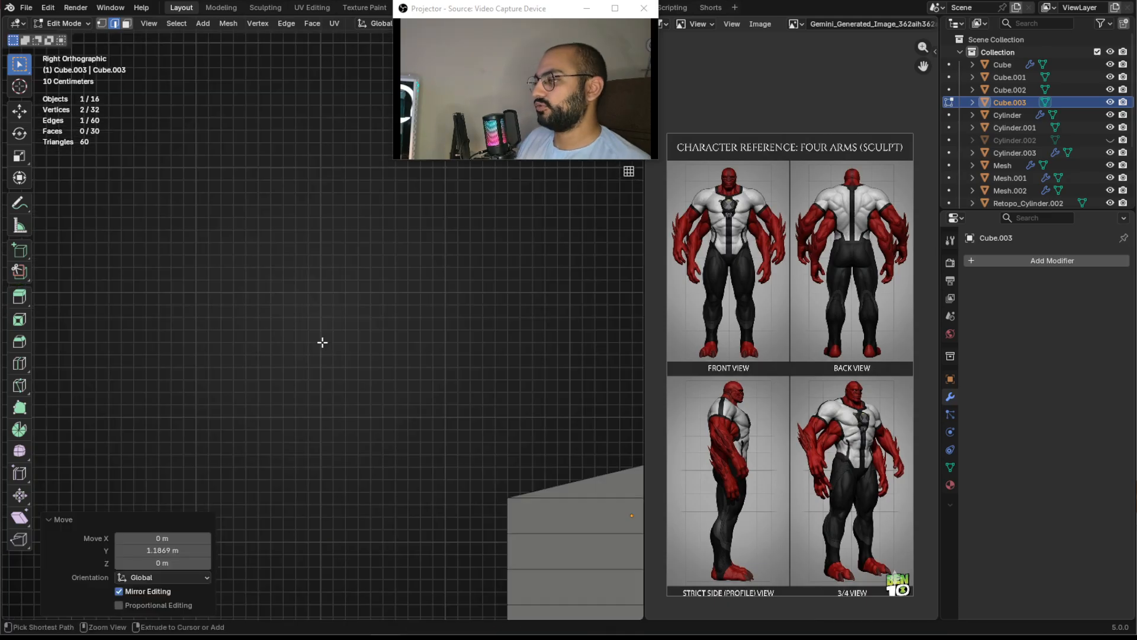
key(ctrl+KP_3)
scroll(322, 343, down, 2)
scroll(343, 368, up, 4)
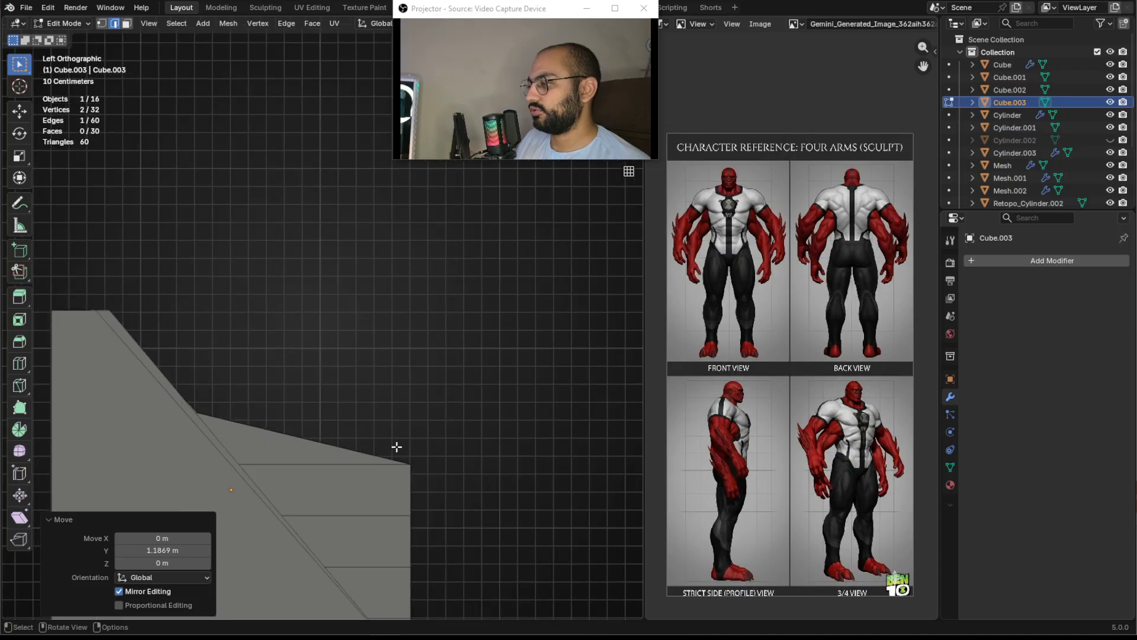
key(1)
key(alt+z)
drag(358, 409, 490, 537)
drag(395, 433, 521, 467)
key(alt+z)
key(g)
key(y)
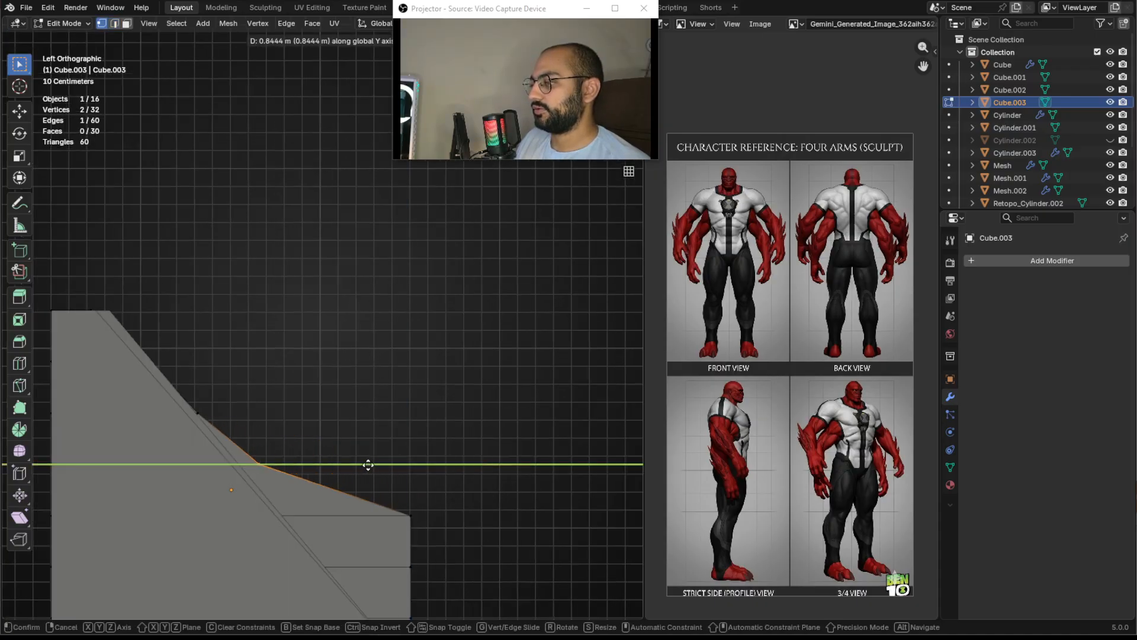
click(348, 465)
Nudge the slope vertex one loop higher on the third cube about 0.04 m along Y to align it
click(193, 412)
key(g)
key(y)
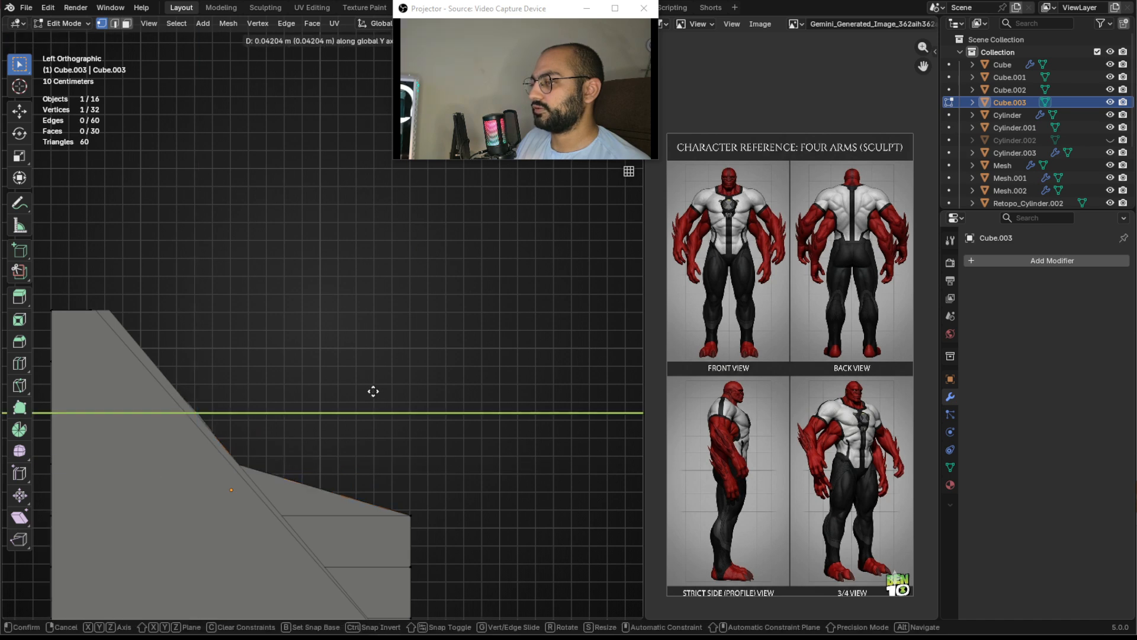
click(378, 393)
drag(373, 435, 473, 542)
key(g)
key(z)
key(y)
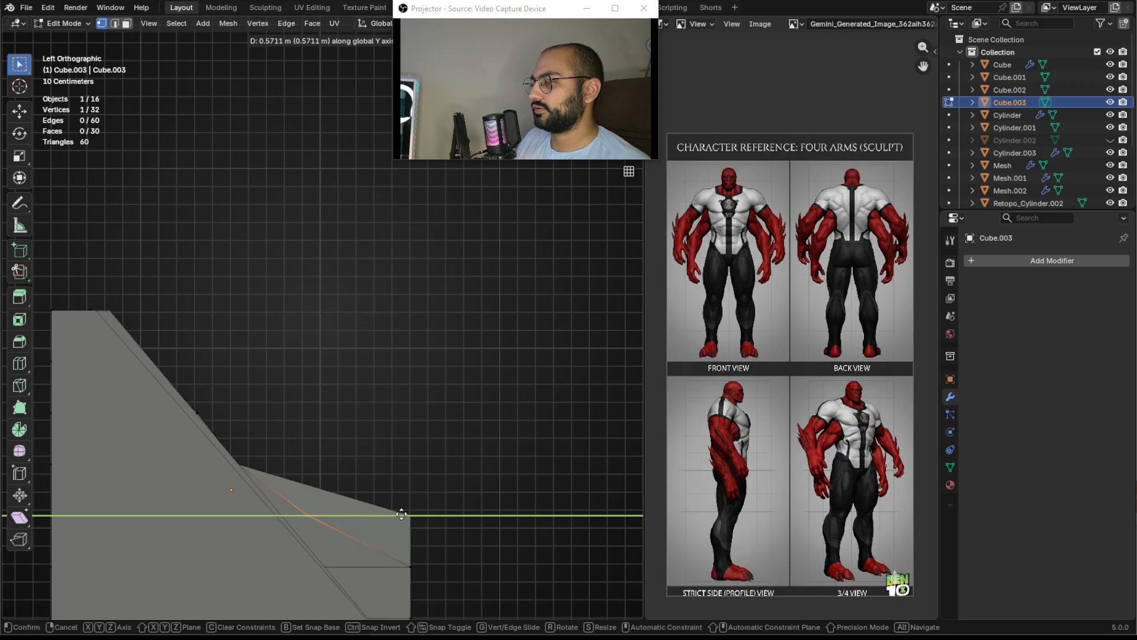
right_click(382, 514)
Move both front vertices of the third cube's fourth loop 0.74628 m along Y onto the slope and finish editing
key(alt+z)
drag(338, 442, 465, 535)
key(alt+z)
key(g)
key(y)
click(366, 485)
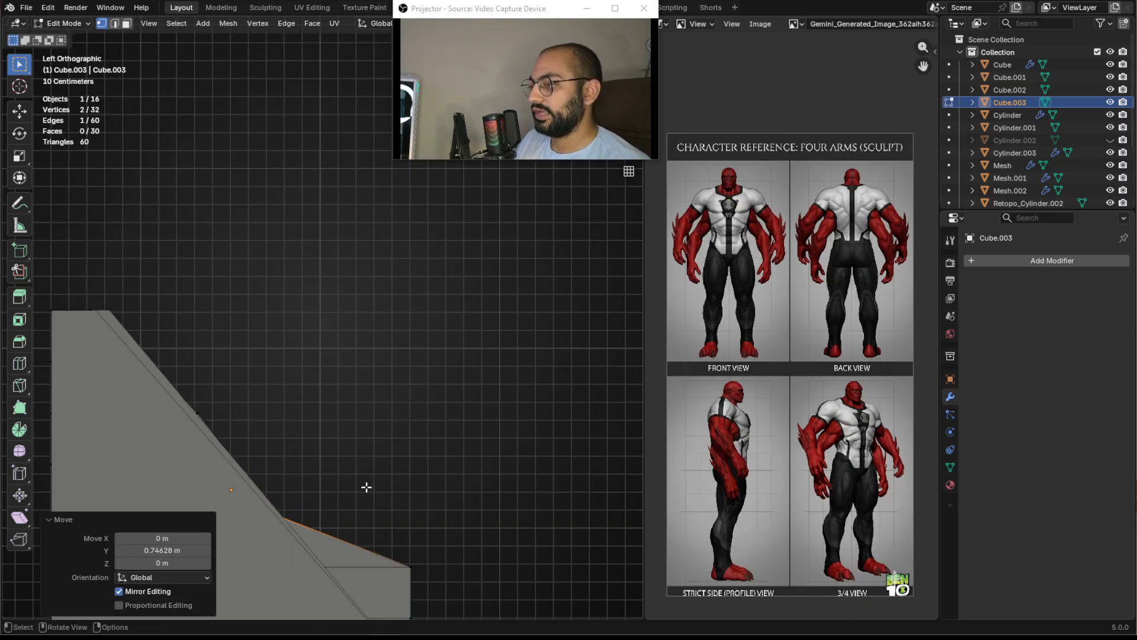
key(Tab)
Compare the single-edge slopes of the two wedges with the subdivided third block from several angles
scroll(487, 454, down, 4)
middle_drag(488, 454, 414, 457)
scroll(413, 458, down, 2)
scroll(439, 351, up, 3)
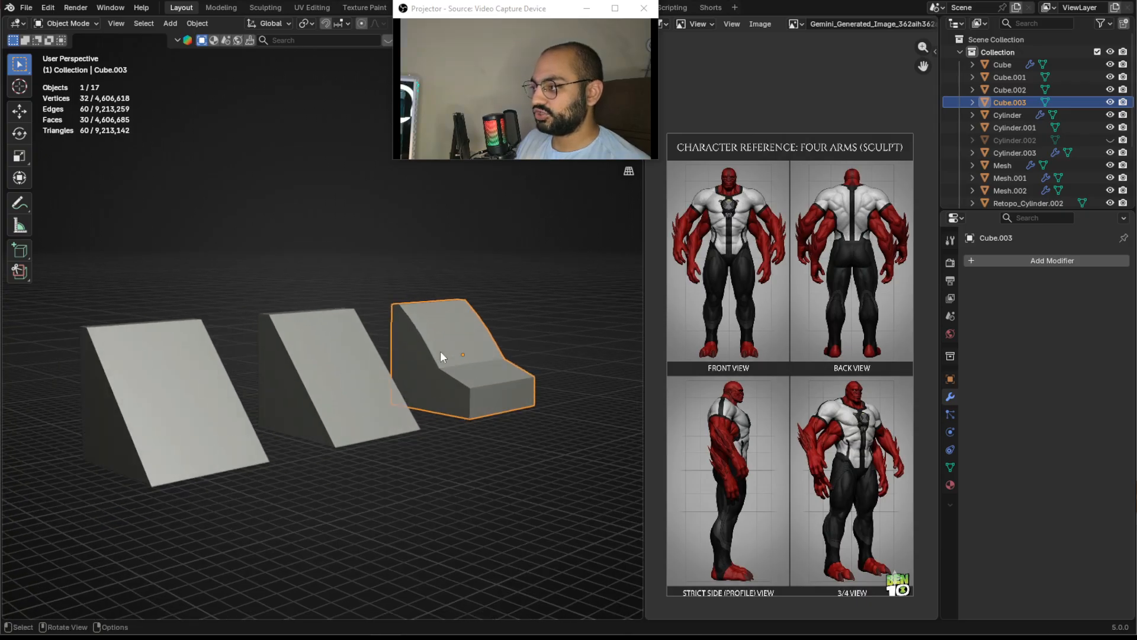
middle_drag(439, 350, 449, 364)
scroll(478, 357, down, 3)
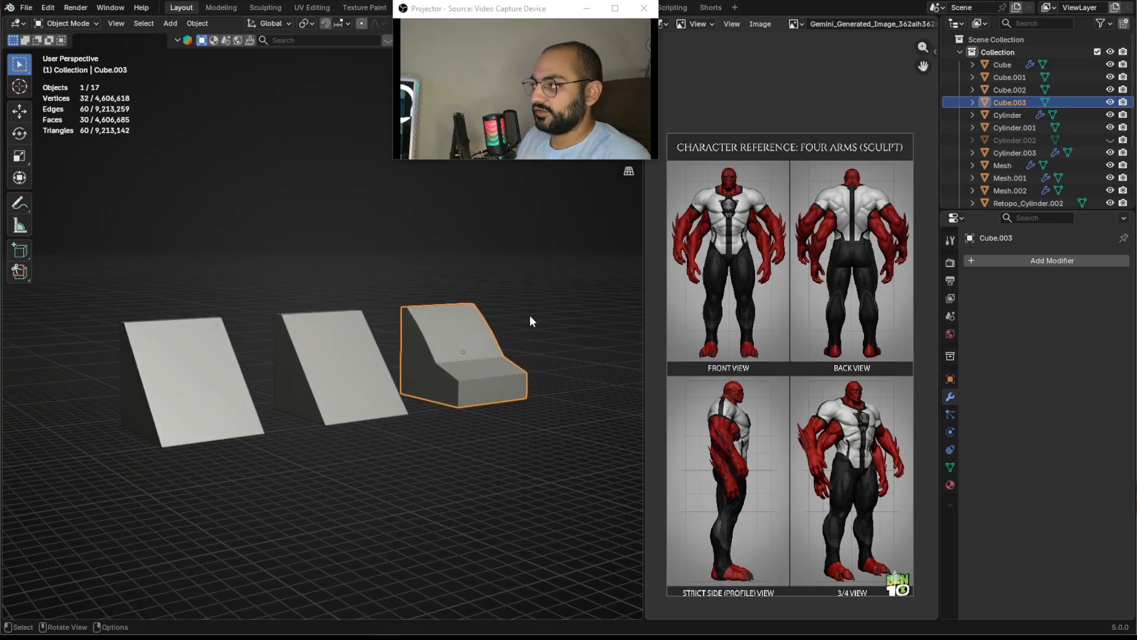
scroll(525, 324, up, 2)
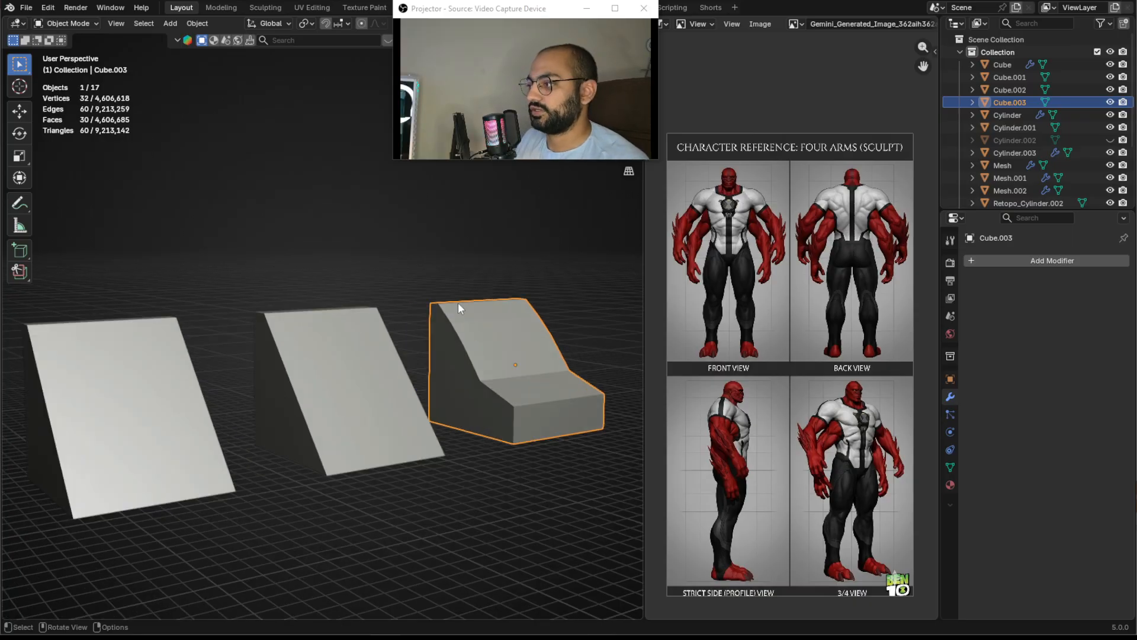
middle_drag(535, 368, 376, 308)
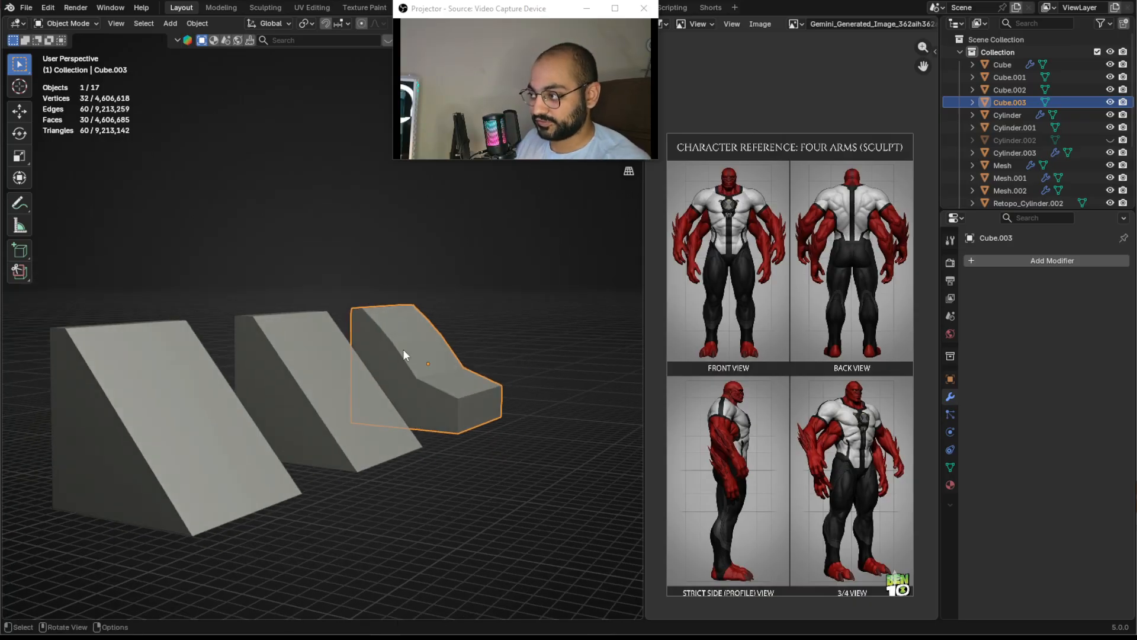
scroll(545, 254, down, 5)
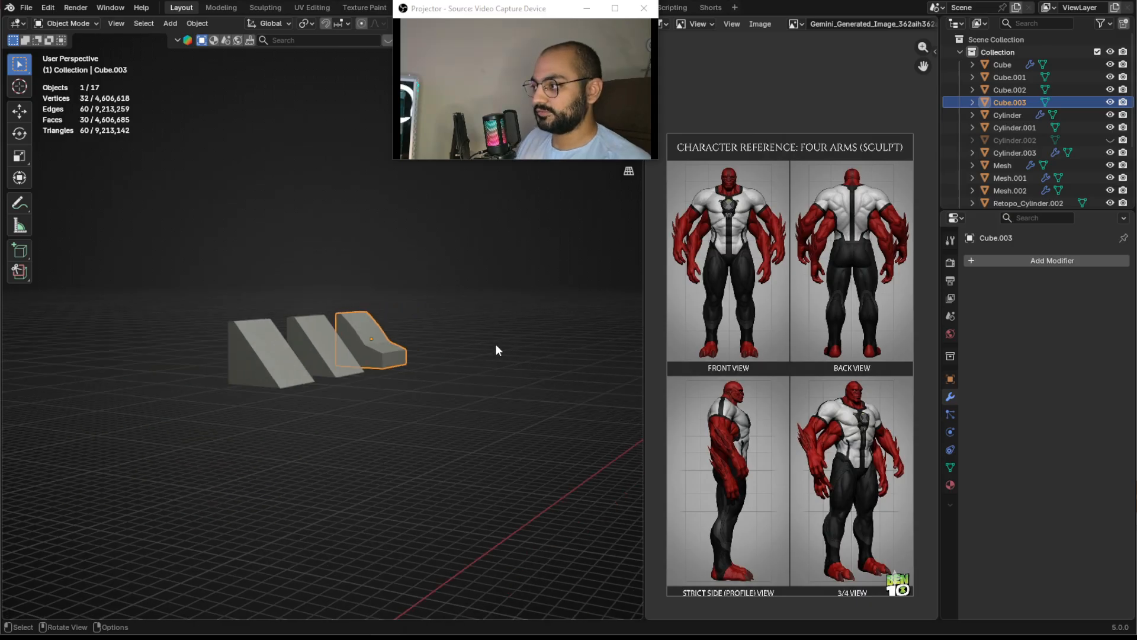
Select all three demonstration blocks and delete them from the scene
drag(495, 344, 230, 332)
key(Delete)
middle_drag(230, 332, 290, 401)
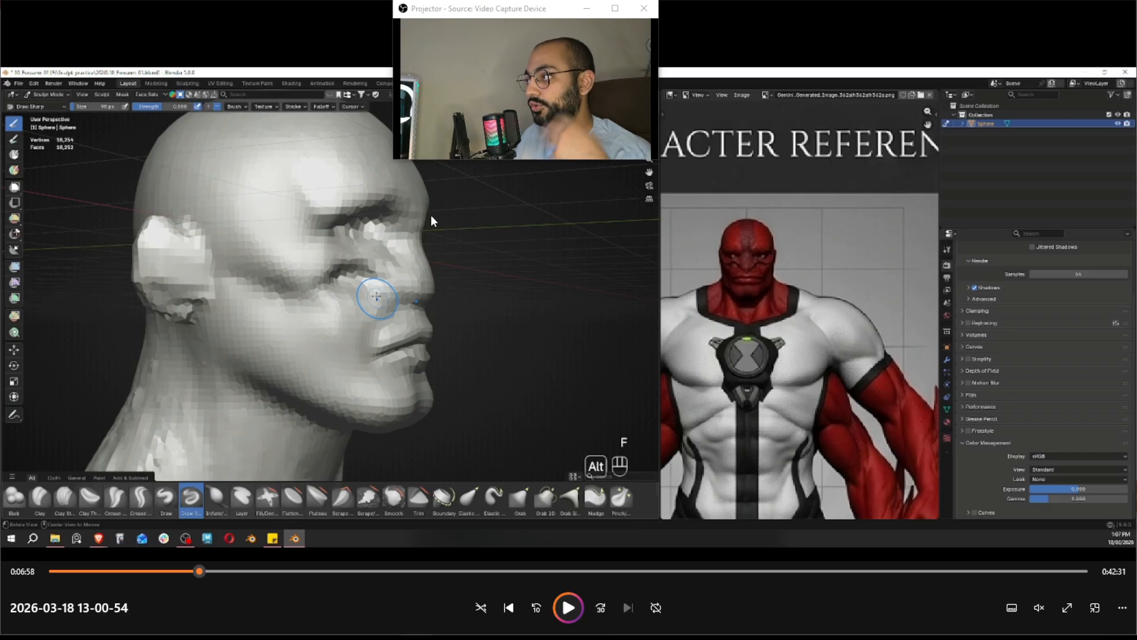
Play the sculpt recording on from 6:58 with a pause at 7:02, and skip ahead through the head and neck work past 8:24
click(570, 610)
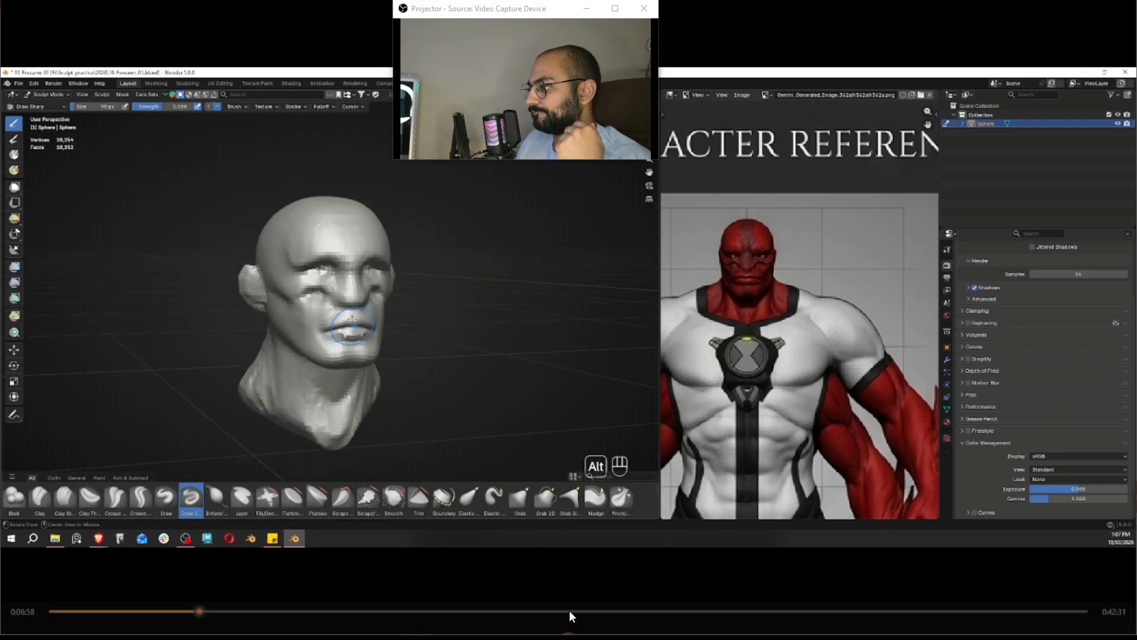
click(571, 607)
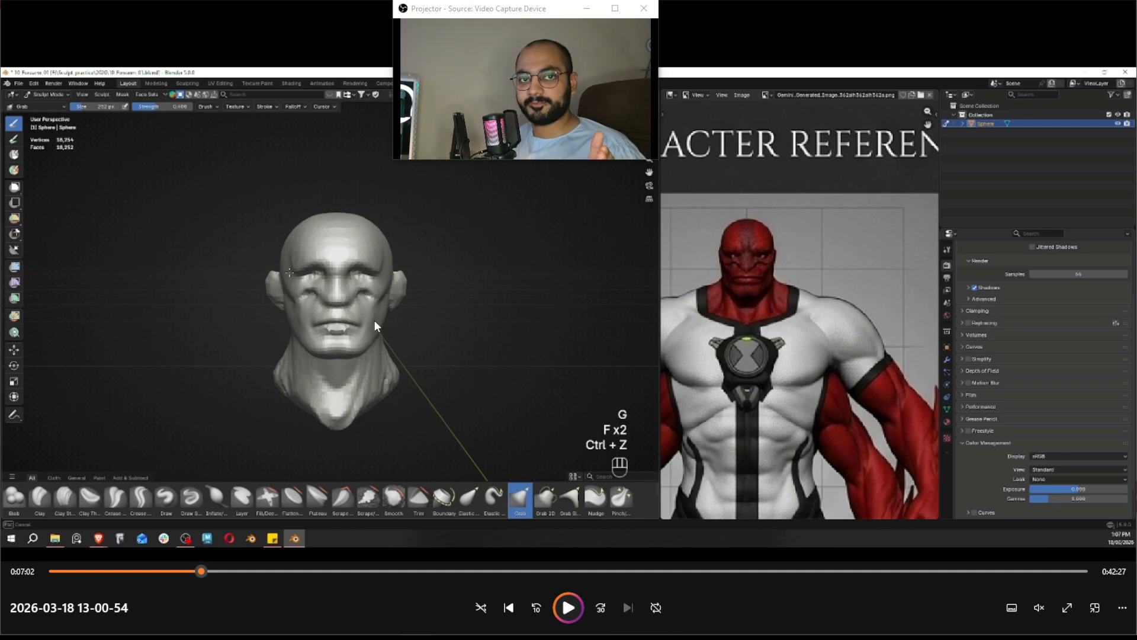
click(570, 605)
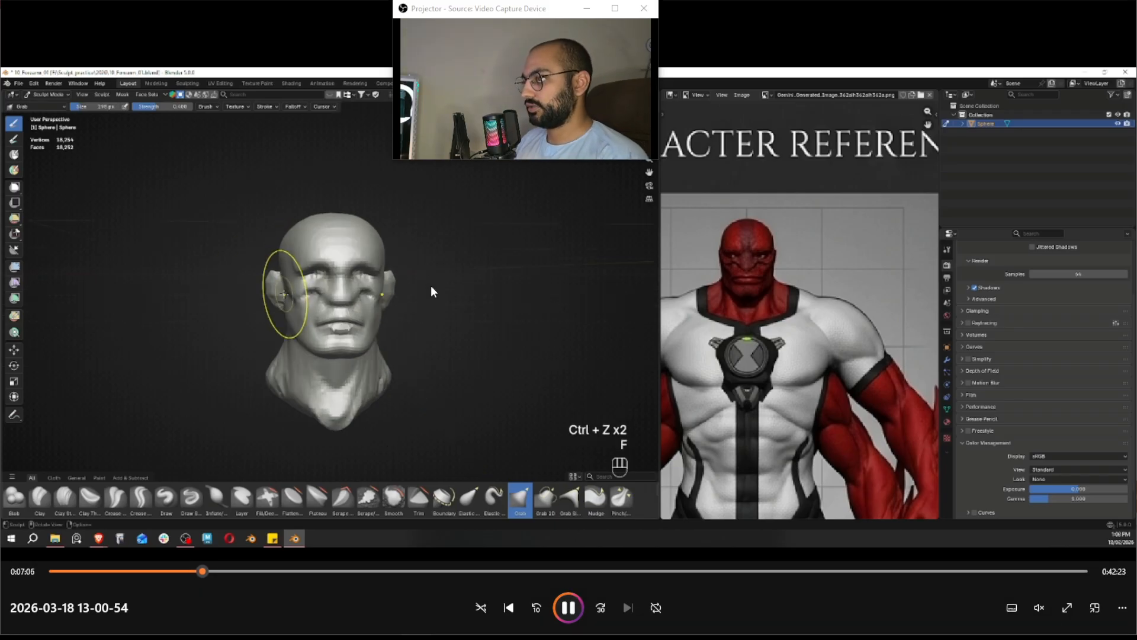
click(211, 572)
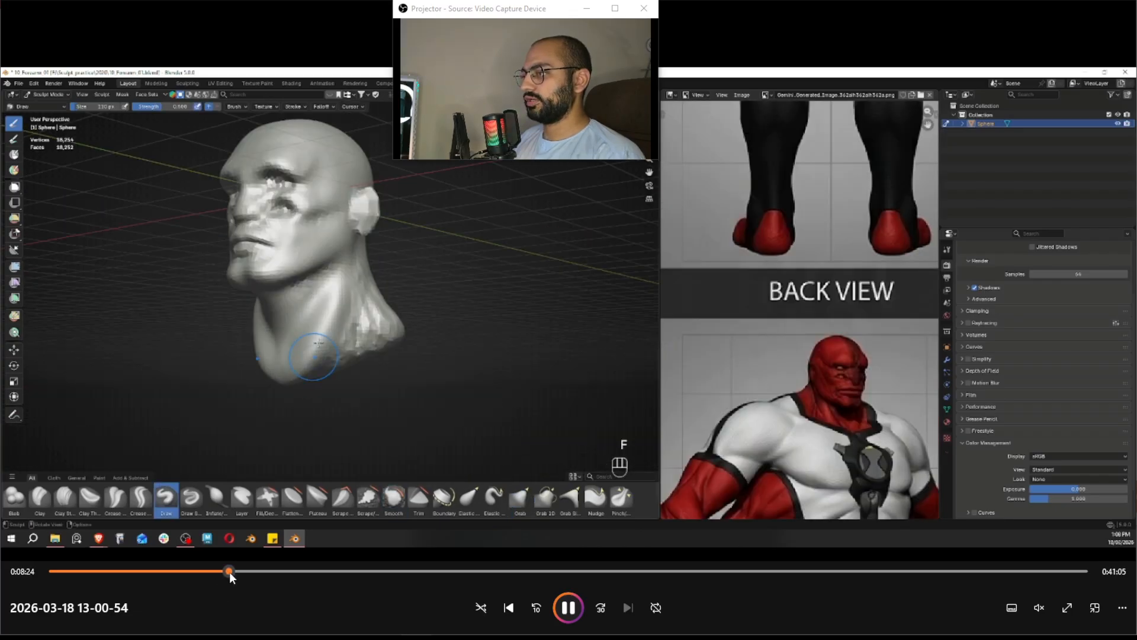
click(237, 571)
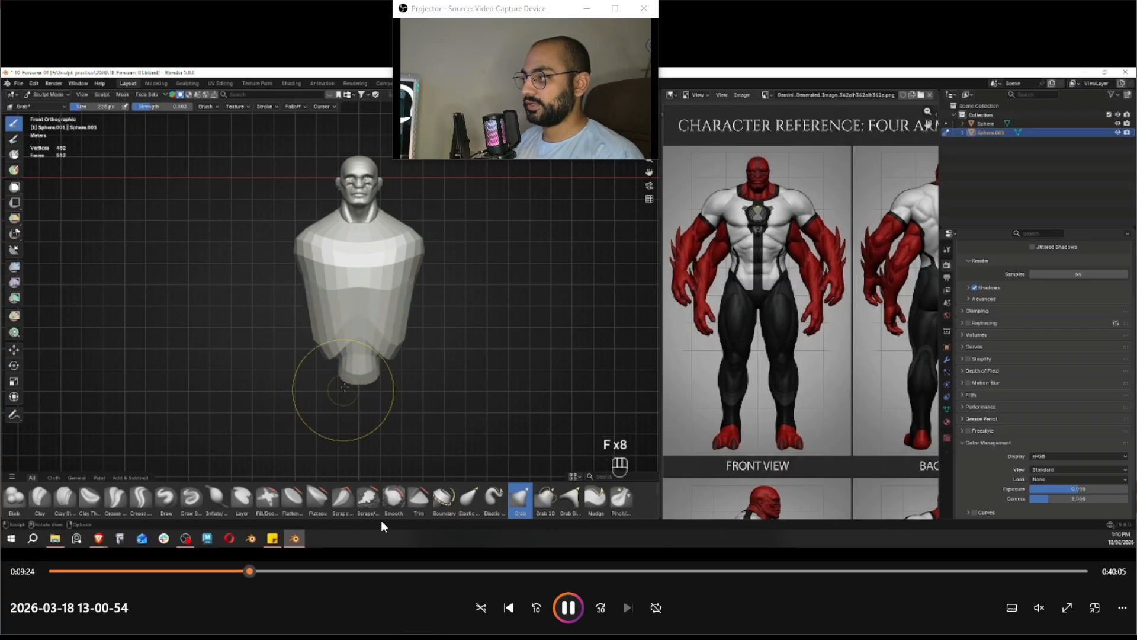
Skip forward in the recording through the torso block-out and chest sculpting stages to past 14:02
click(260, 571)
click(272, 572)
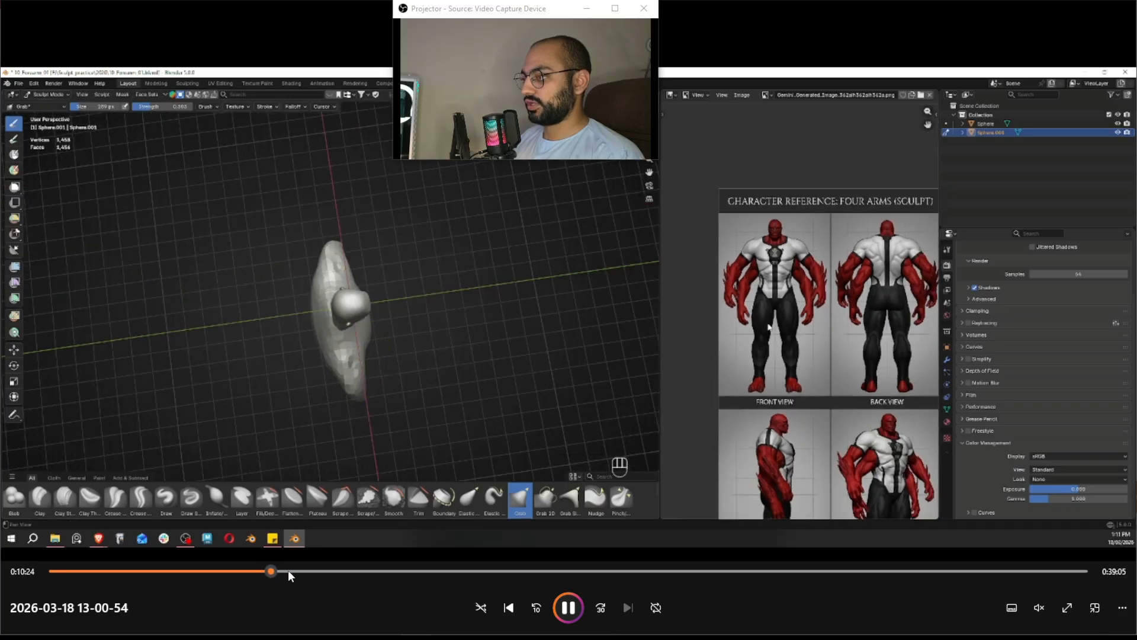
click(290, 572)
drag(300, 570, 351, 570)
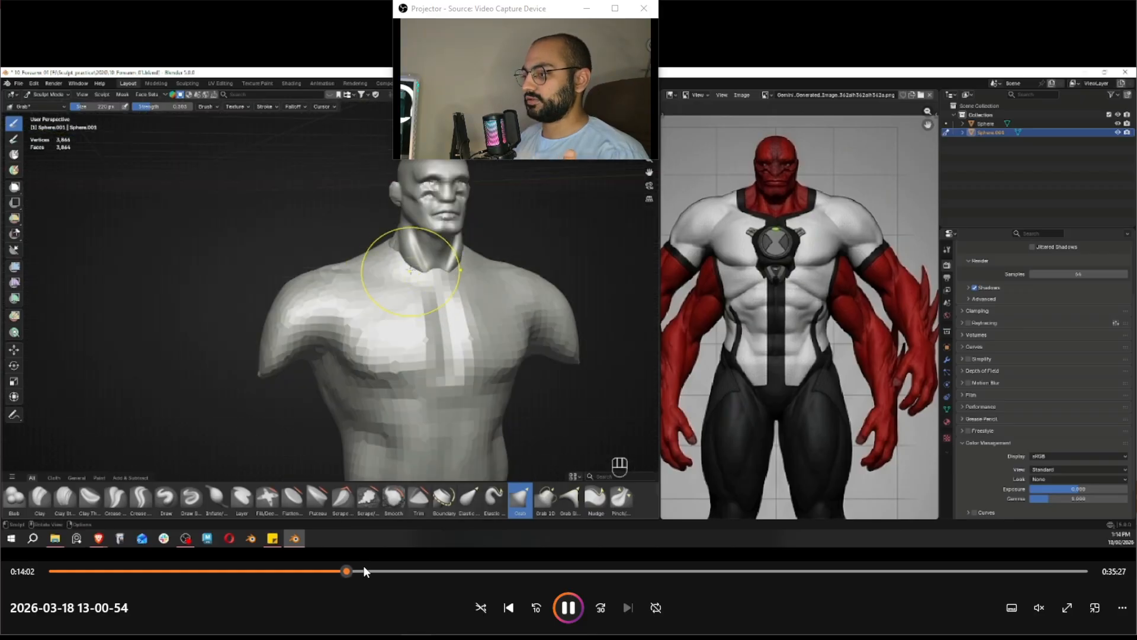
drag(364, 568, 398, 570)
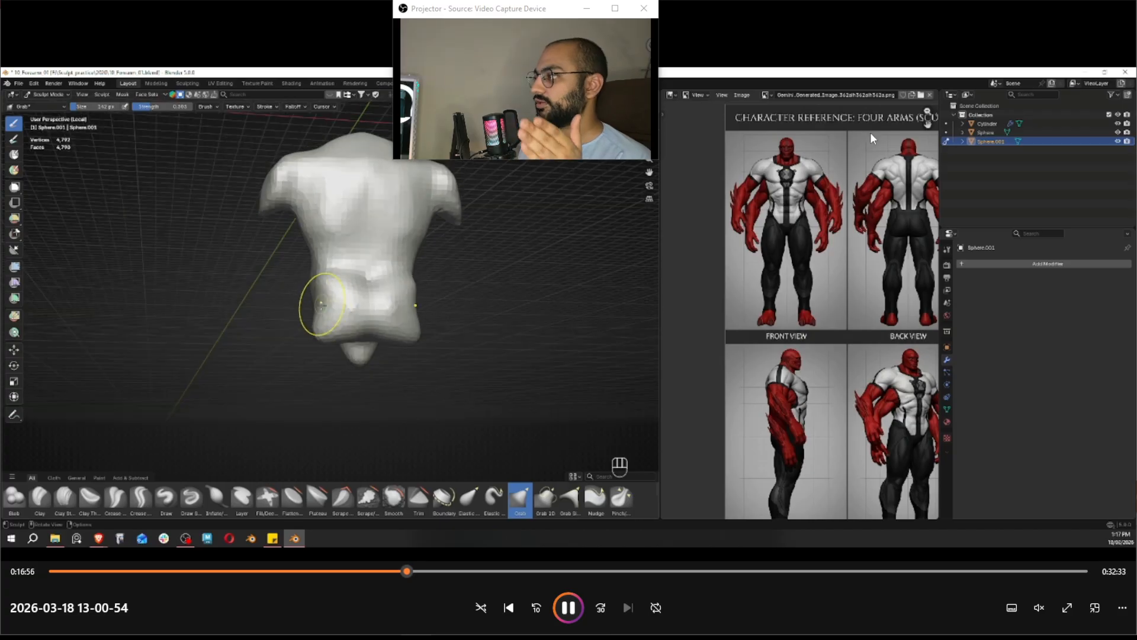
Go back in the recording to where the first leg cylinder is placed and pause it at 15:25
click(416, 571)
drag(414, 571, 404, 571)
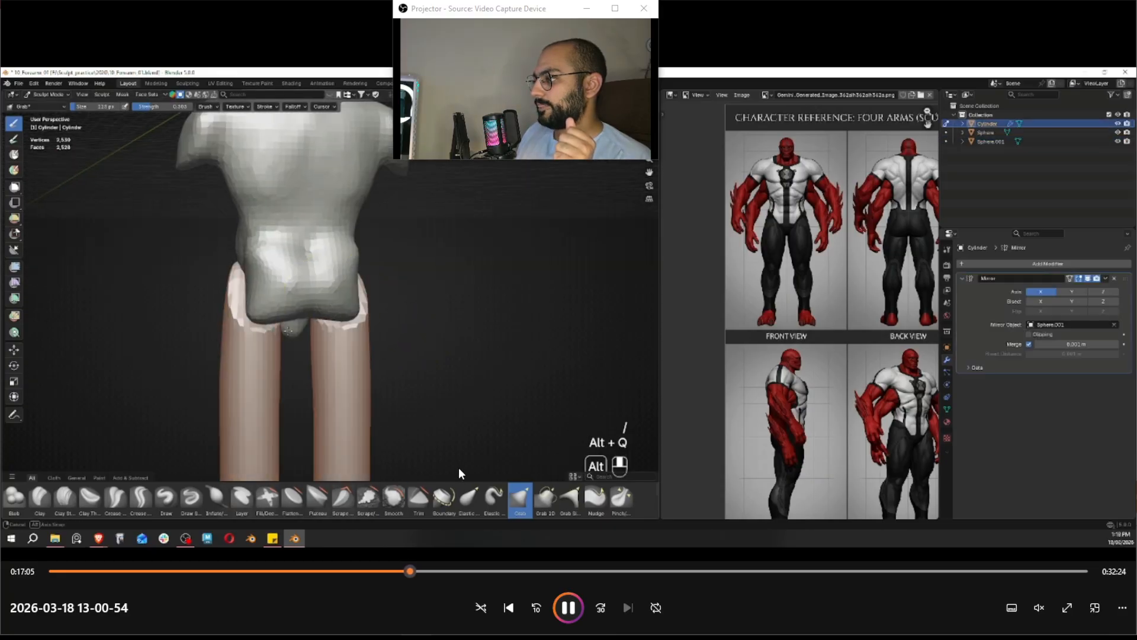
mouse_move(386, 570)
mouse_down()
mouse_move(360, 567)
mouse_move(374, 569)
mouse_up()
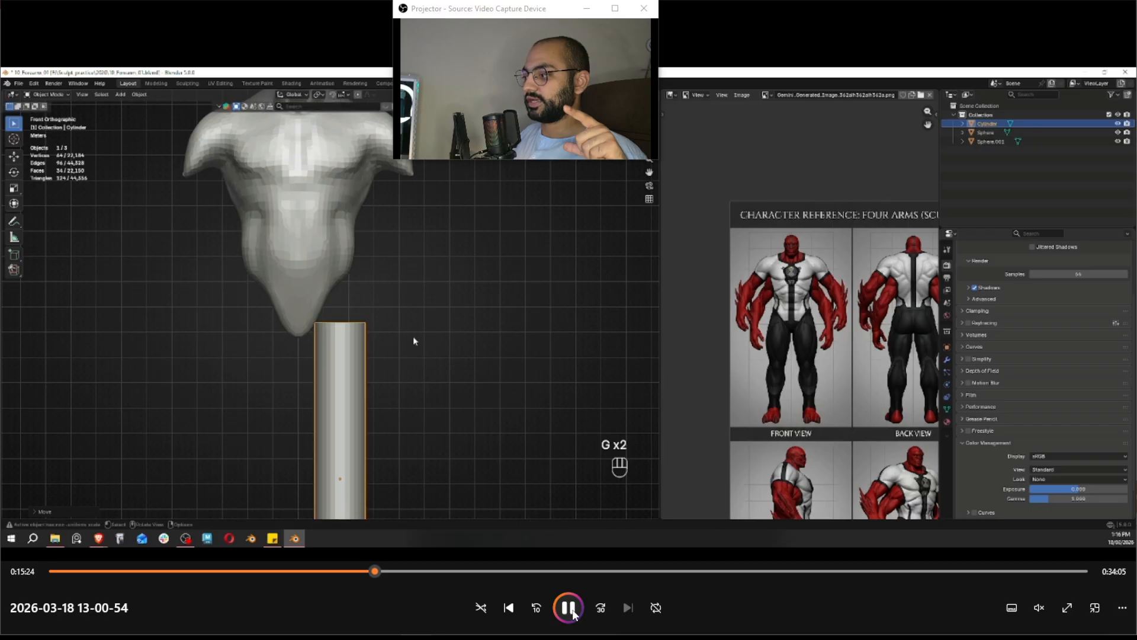
click(372, 360)
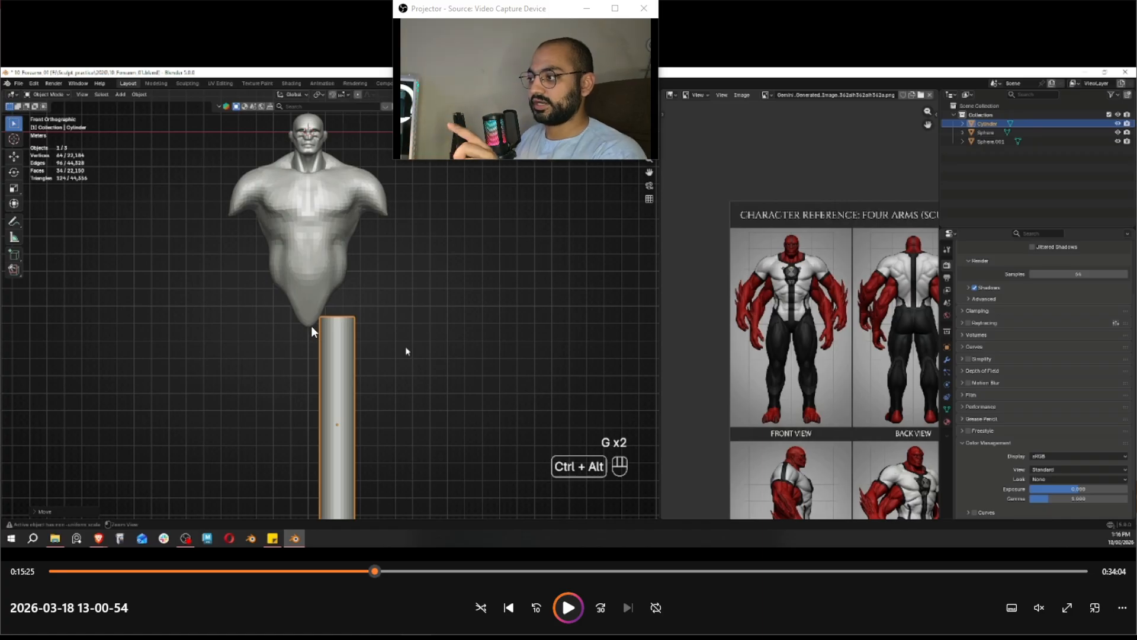
Resume the recording and skip forward to the mirrored leg cylinders at 15:51
click(570, 609)
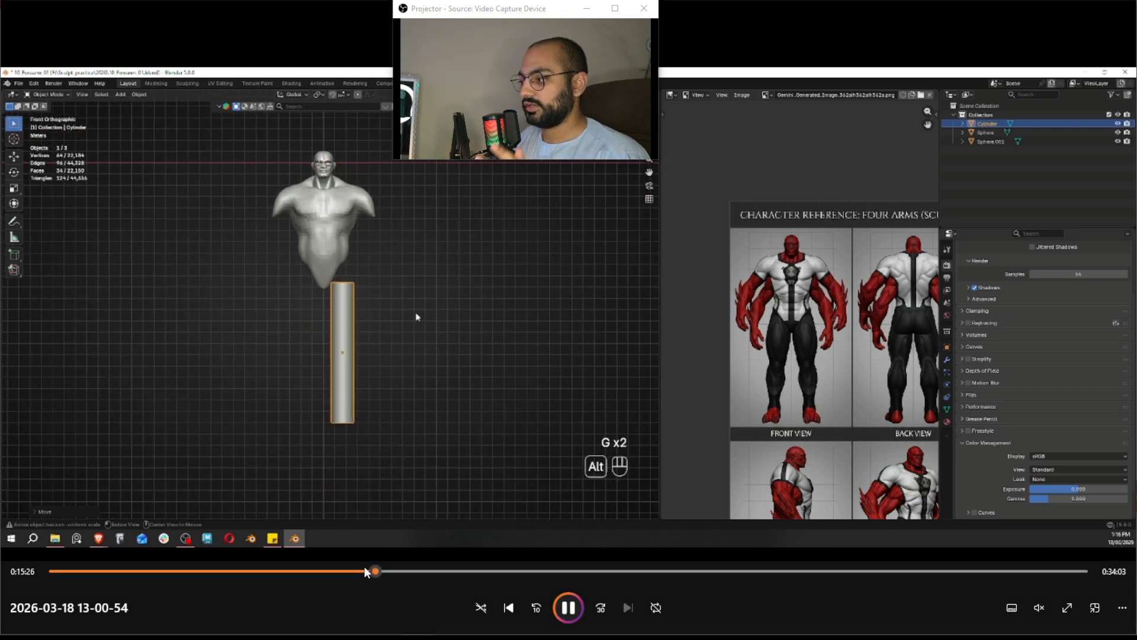
click(396, 572)
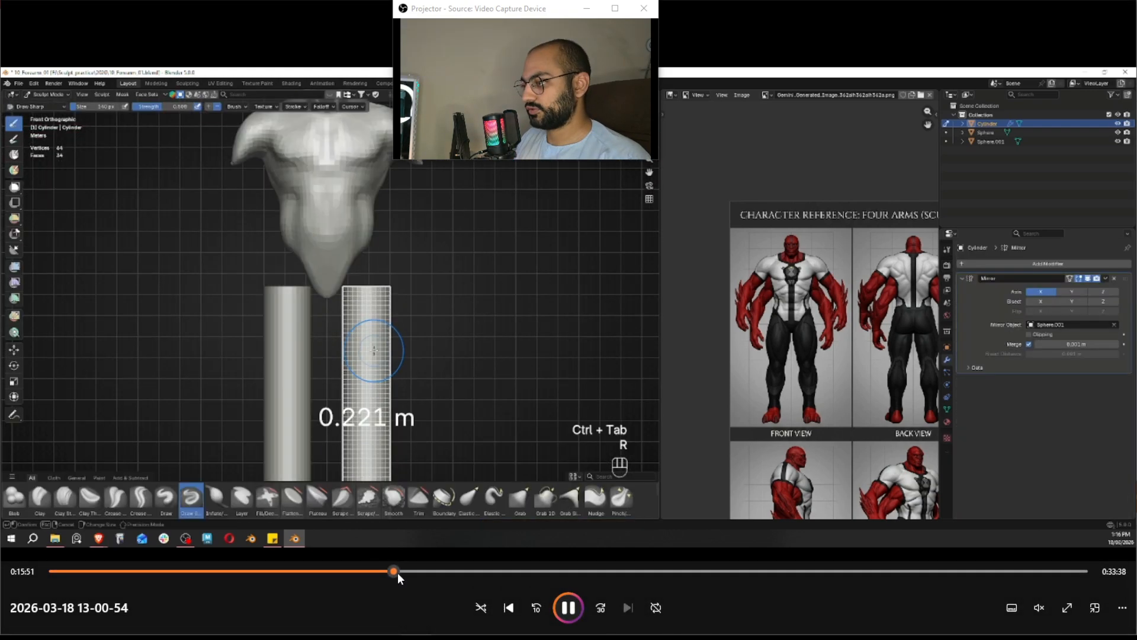
Skip forward in the recording to the glute shaping at 16:54, pause at 16:59, and play on to a pause at 17:09
click(403, 571)
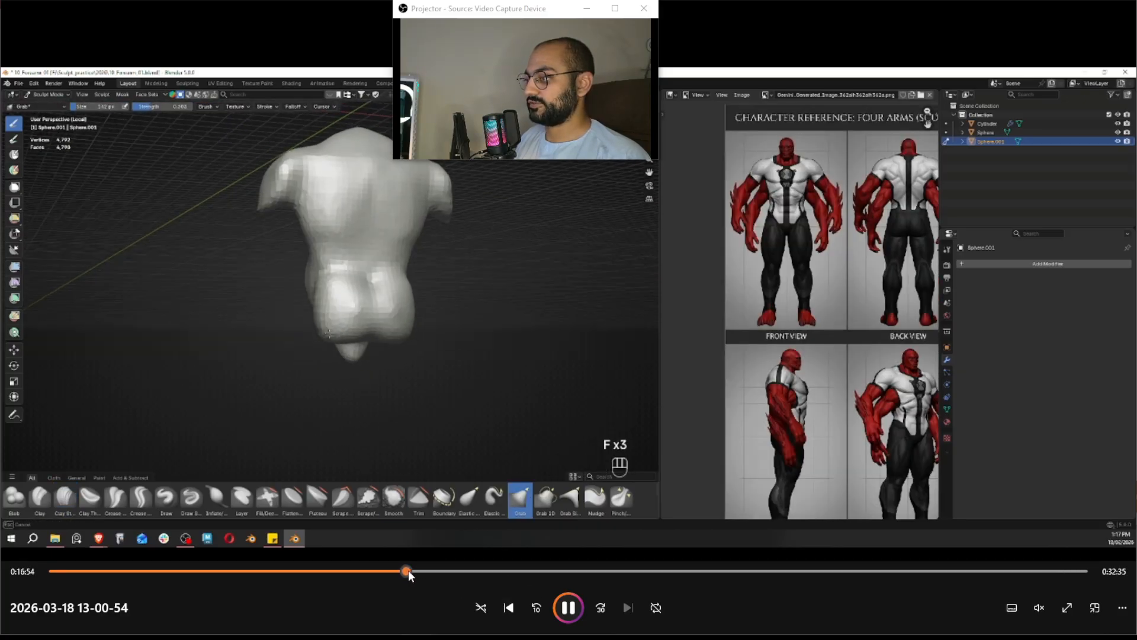
click(568, 607)
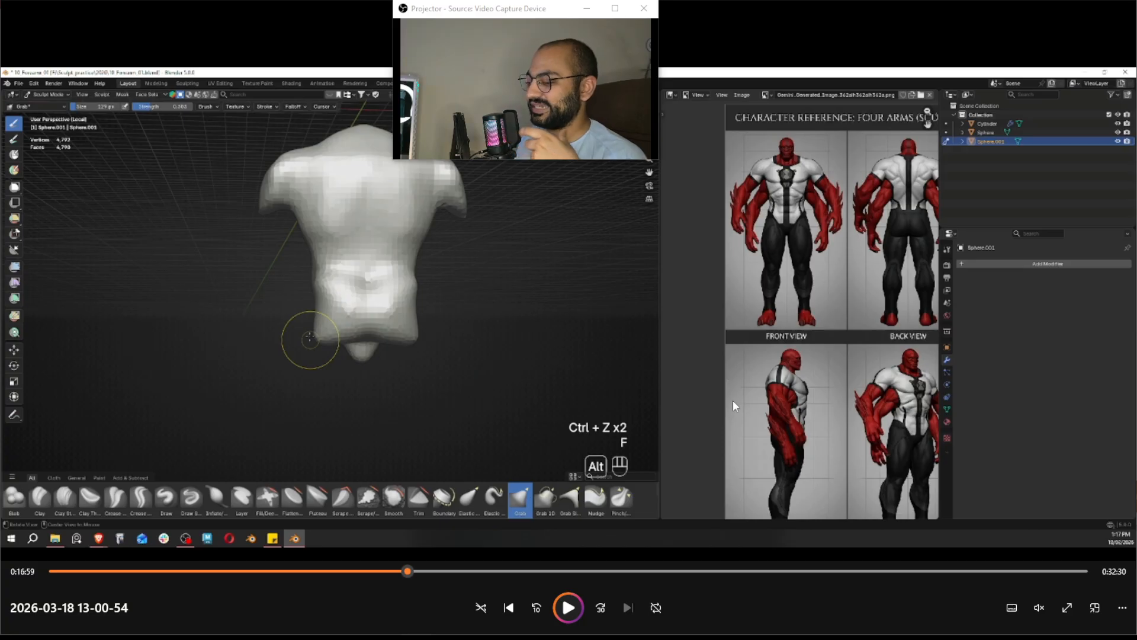
click(568, 608)
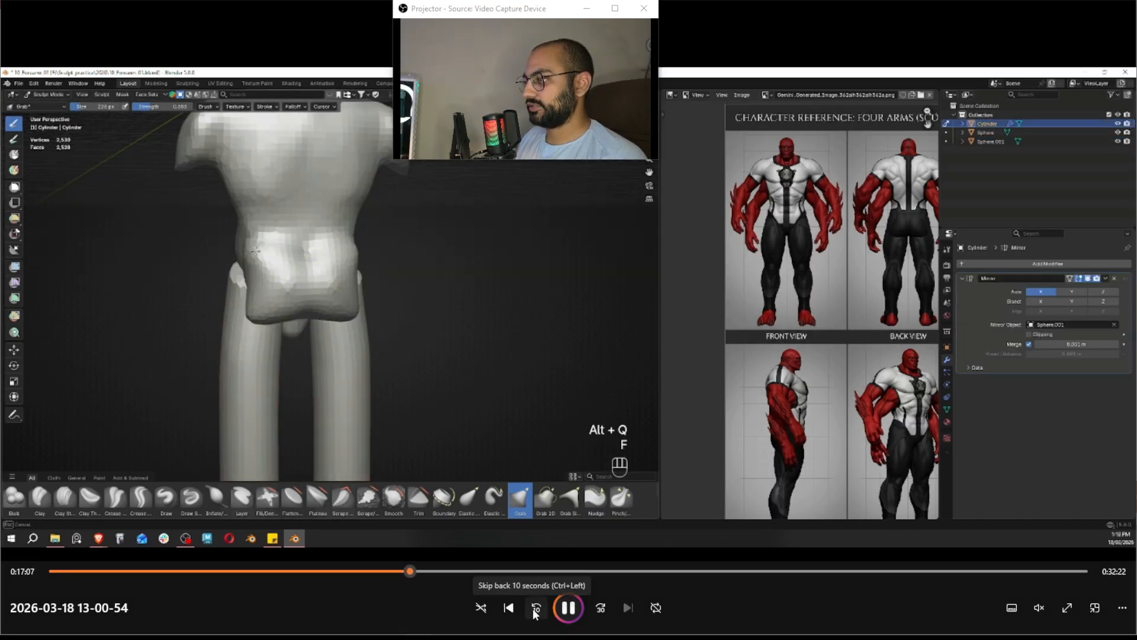
click(569, 607)
Capture the hip area of the paused sculpt, outline the boxy glute form in red, and discard the capture
key(Print)
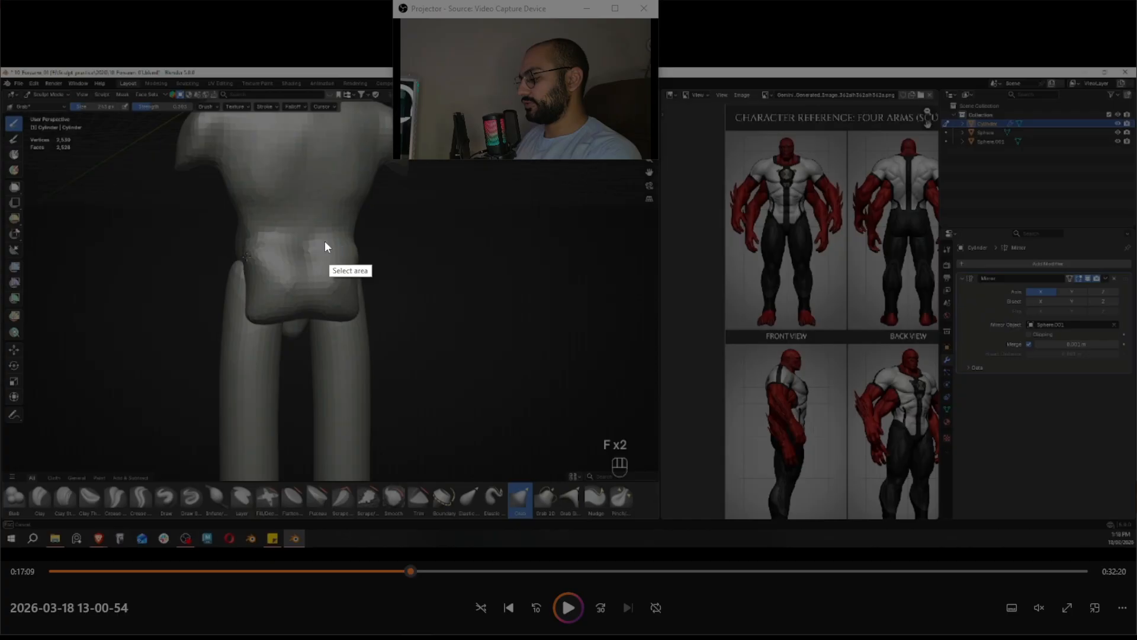
drag(195, 163, 404, 387)
click(417, 286)
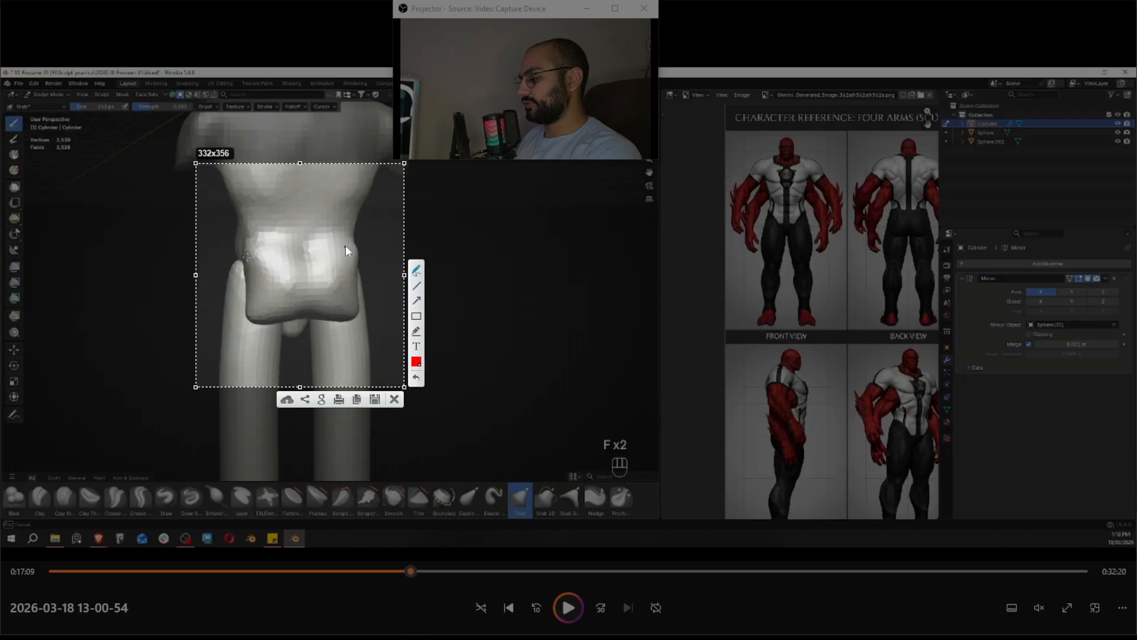
drag(343, 233, 359, 254)
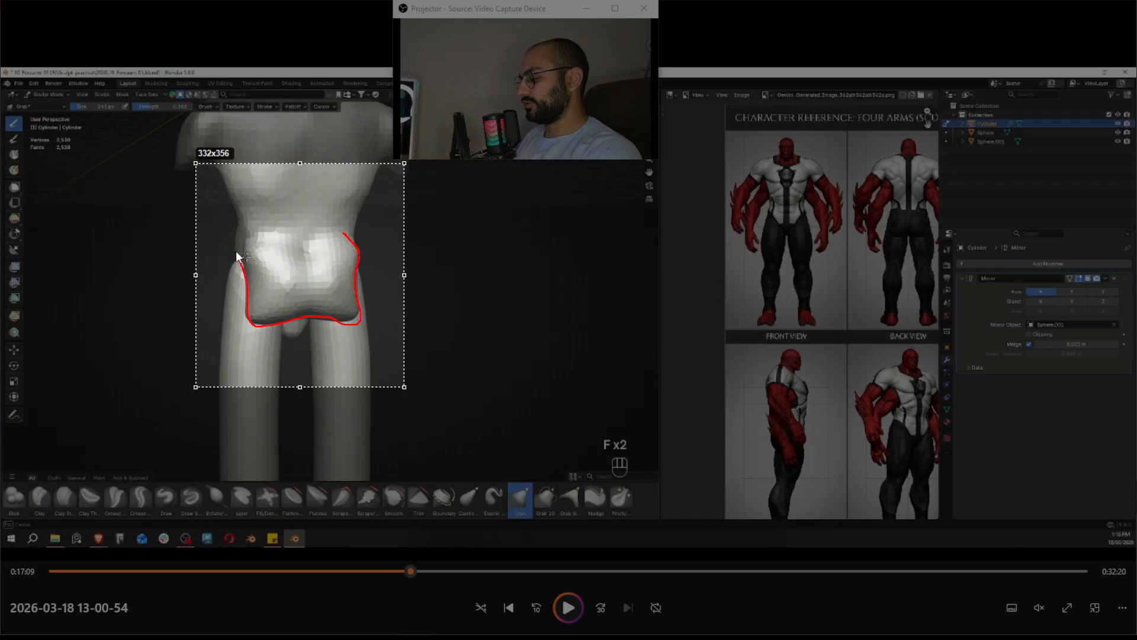
drag(326, 241, 347, 234)
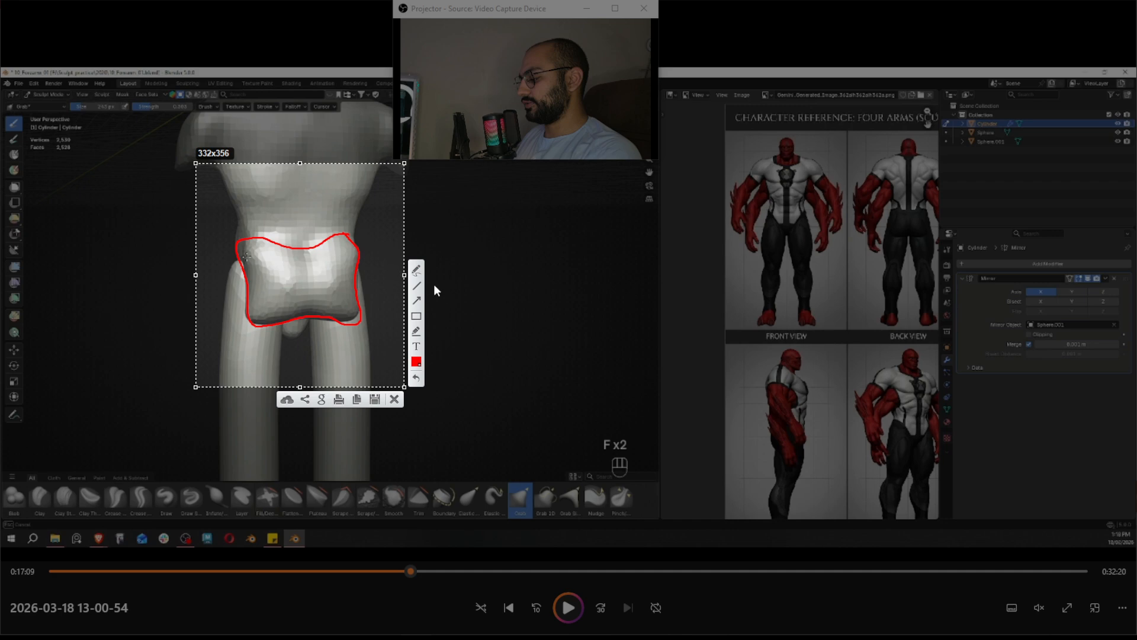
key(Escape)
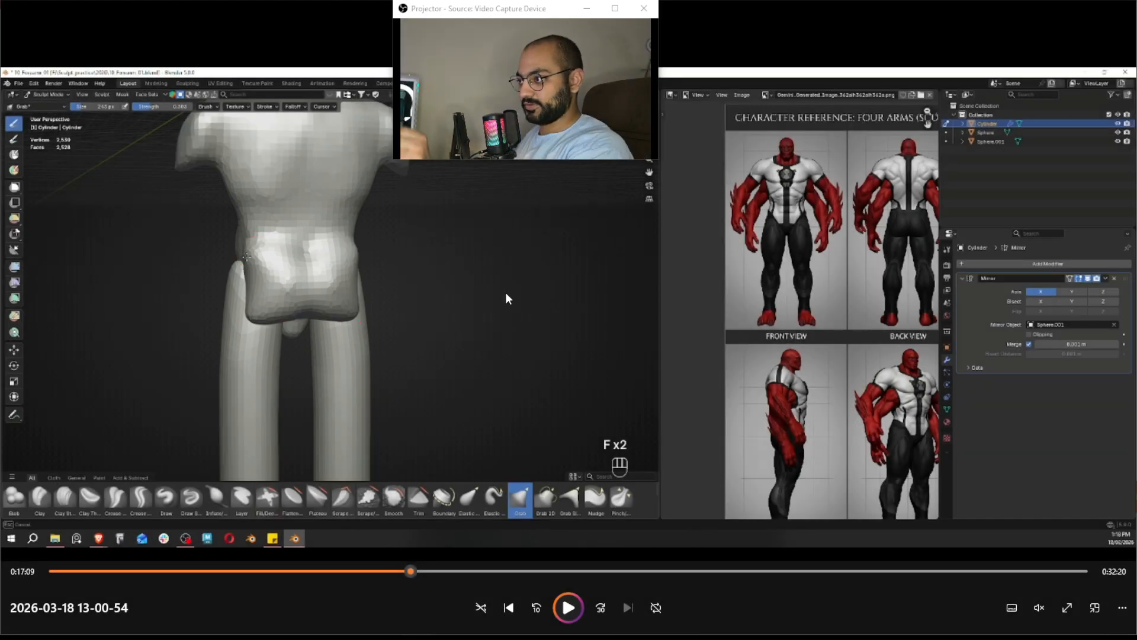
Capture the torso and upper legs, draw red strokes pointing inward at both sides of the hips, and copy the annotated capture
key(Print)
drag(164, 158, 581, 453)
drag(442, 281, 378, 280)
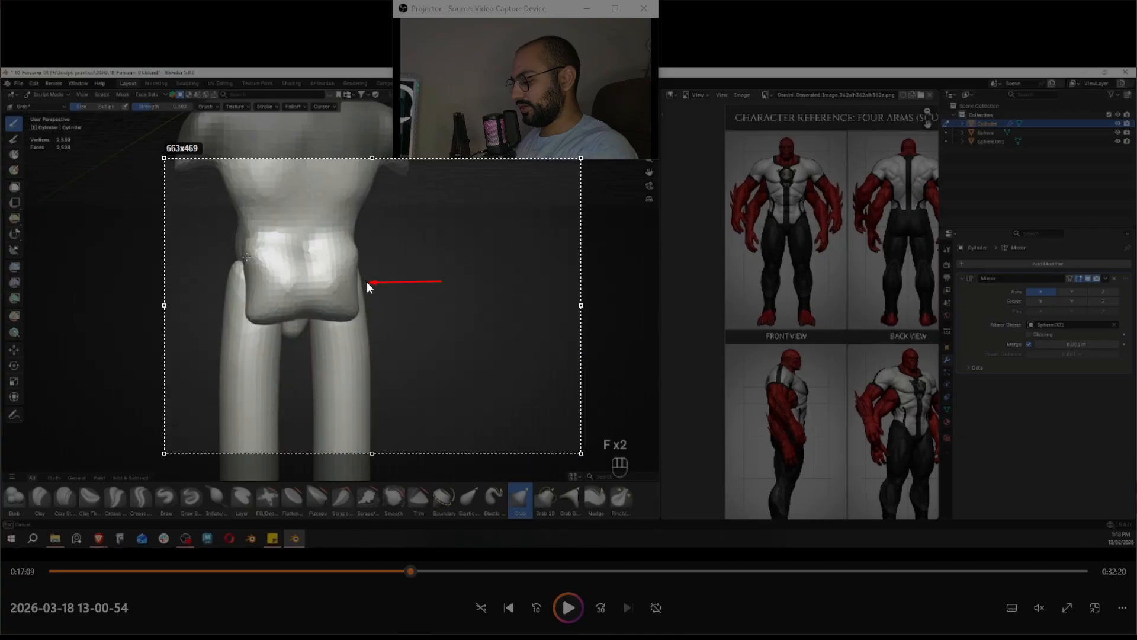
drag(202, 279, 248, 280)
key(ctrl+c)
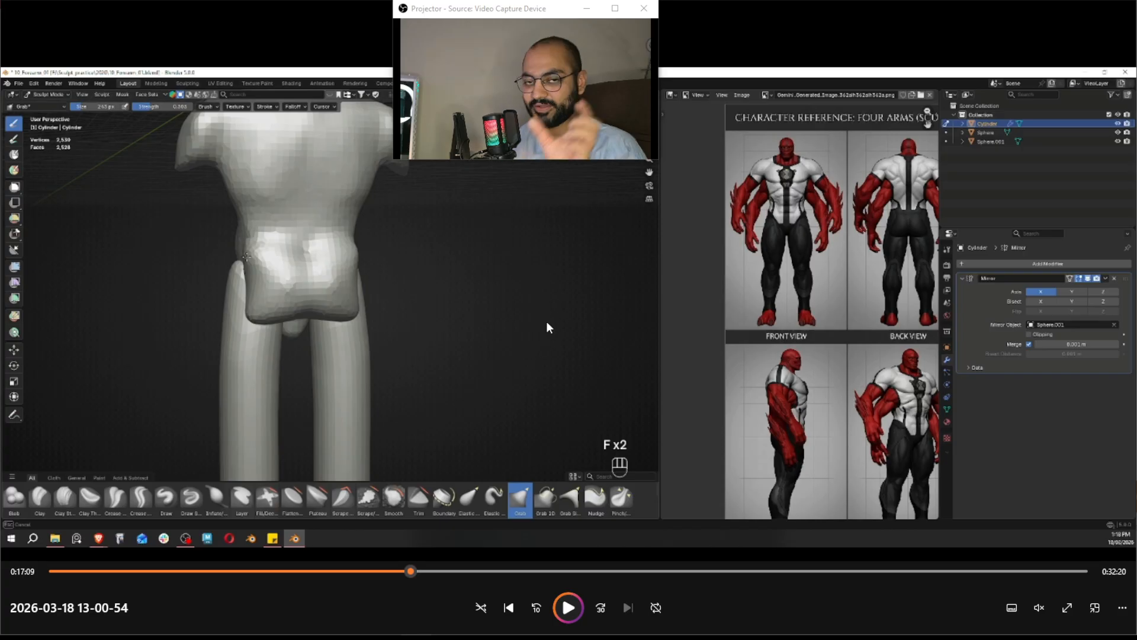
Resume the recording, skip forward to the front-view leg shaping, and pause it at 17:56
click(576, 595)
click(423, 572)
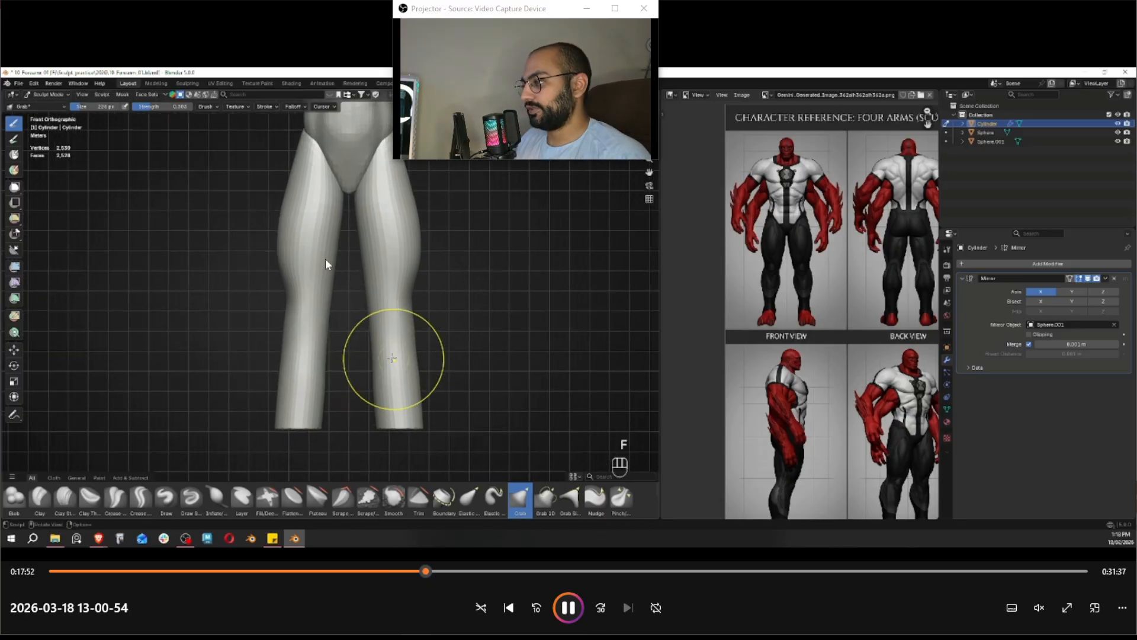
click(572, 607)
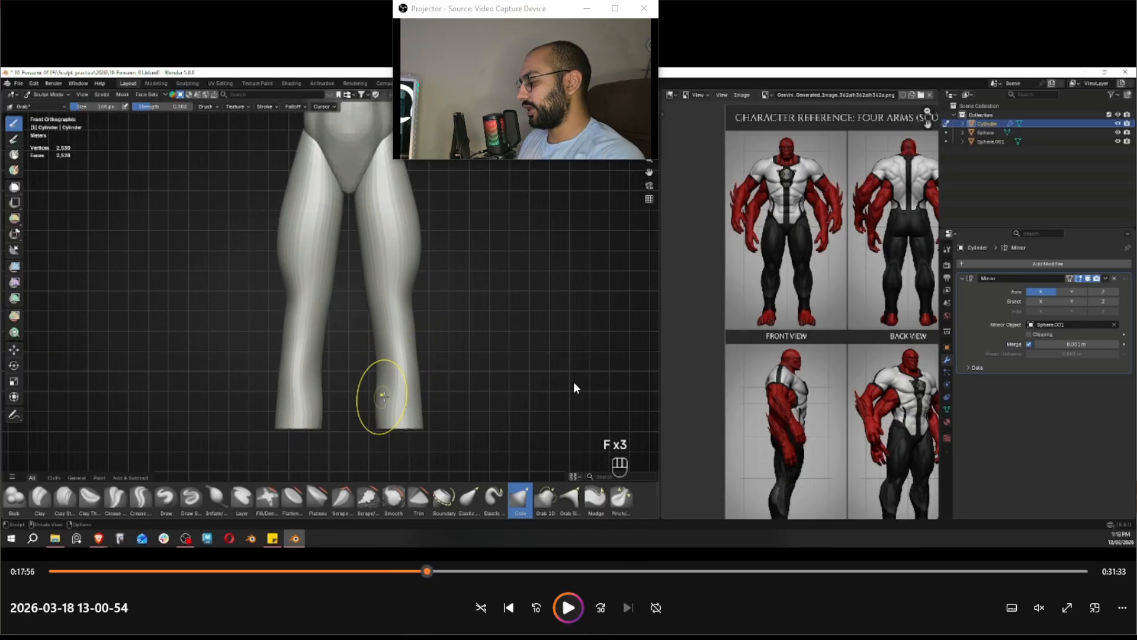
Capture the sculpted legs with the reference sheet, trace the outer leg contour on the front view in red, and discard the capture
key(Print)
drag(205, 88, 934, 496)
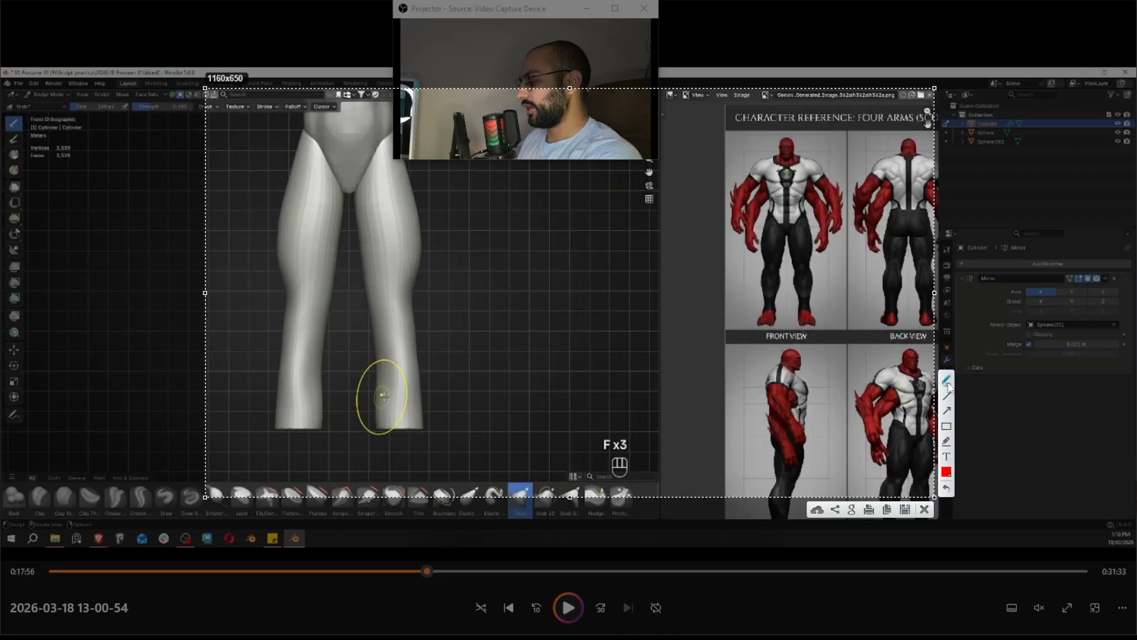
drag(806, 210, 812, 272)
drag(807, 219, 808, 220)
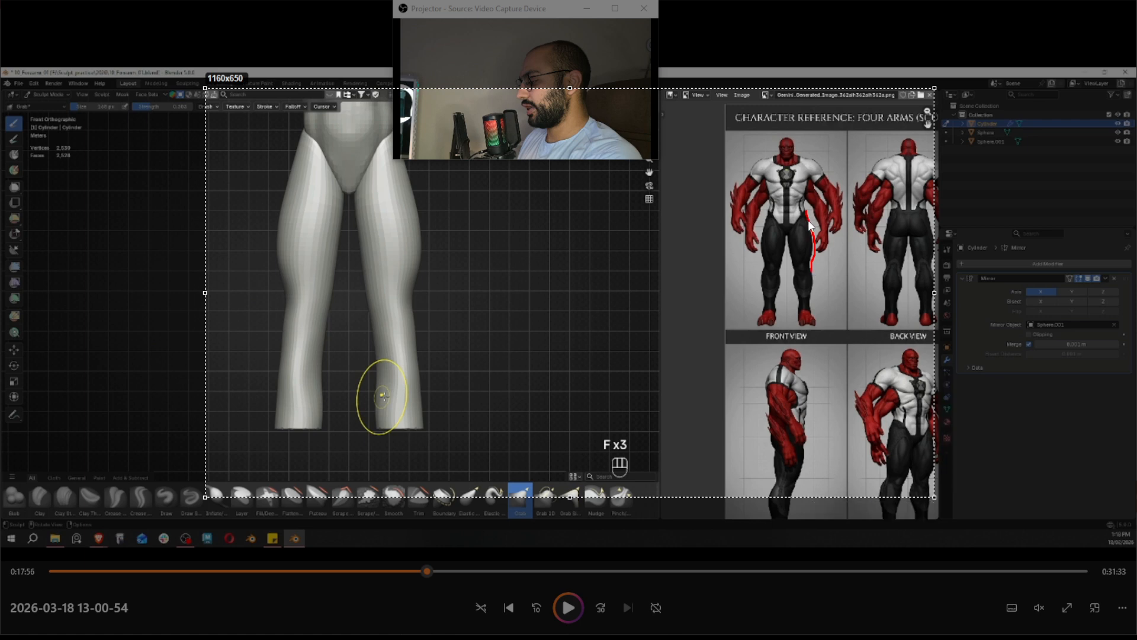
drag(812, 262, 811, 313)
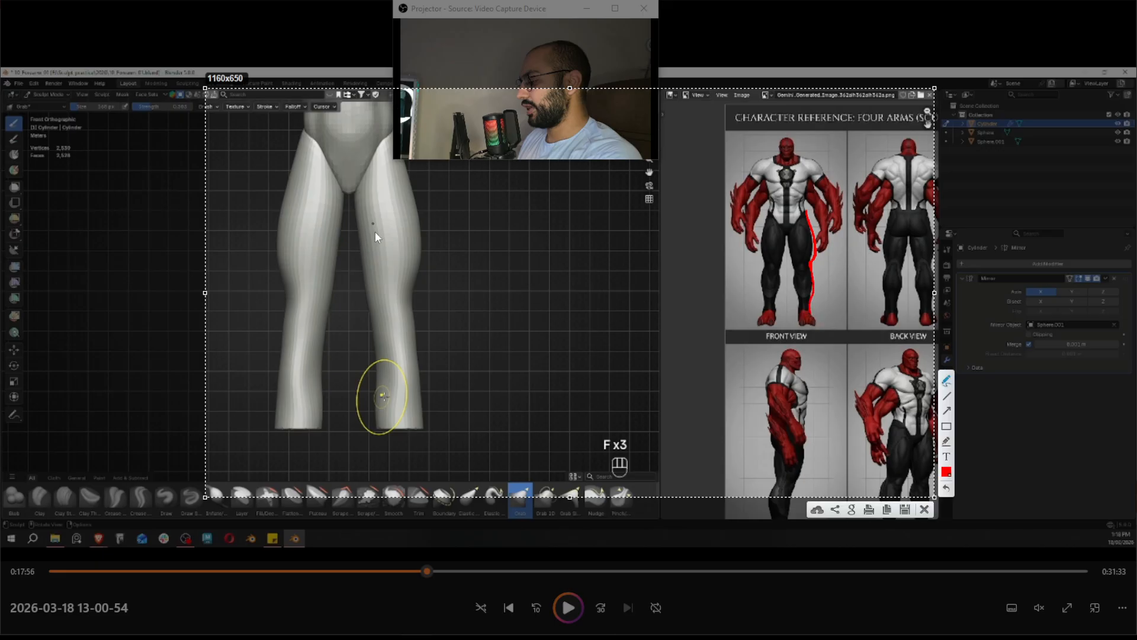
key(Escape)
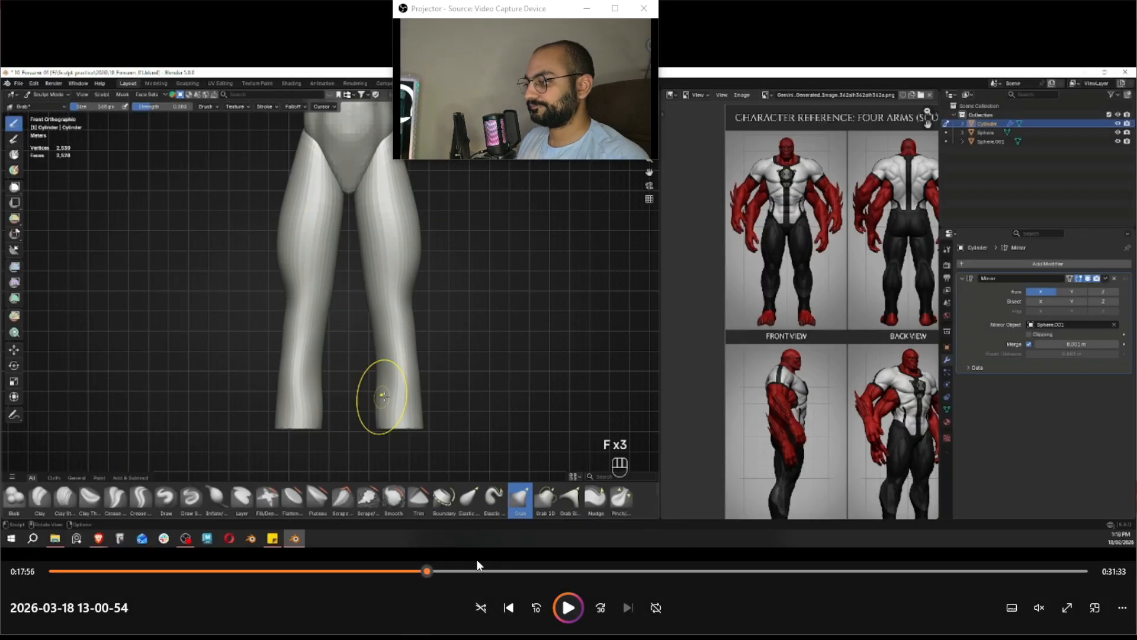
Resume the recording and skip through the leg and foot sculpting stages, stepping back once to 22:25, up to the side-view leg at 24:24
click(558, 608)
drag(470, 570, 455, 571)
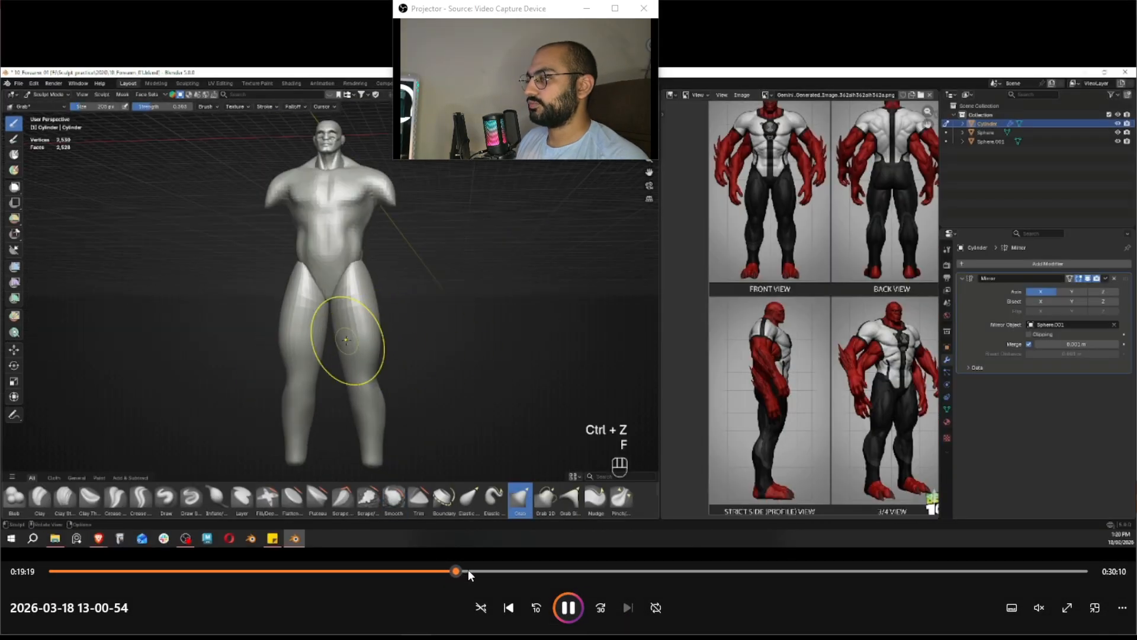
click(475, 569)
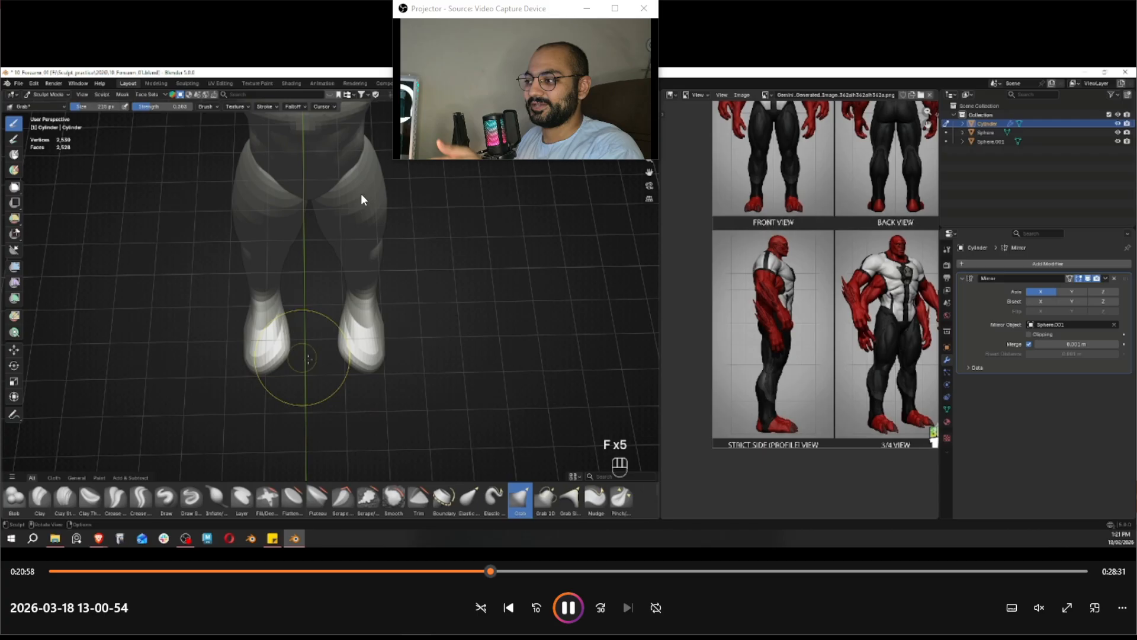
click(507, 571)
drag(507, 571, 527, 571)
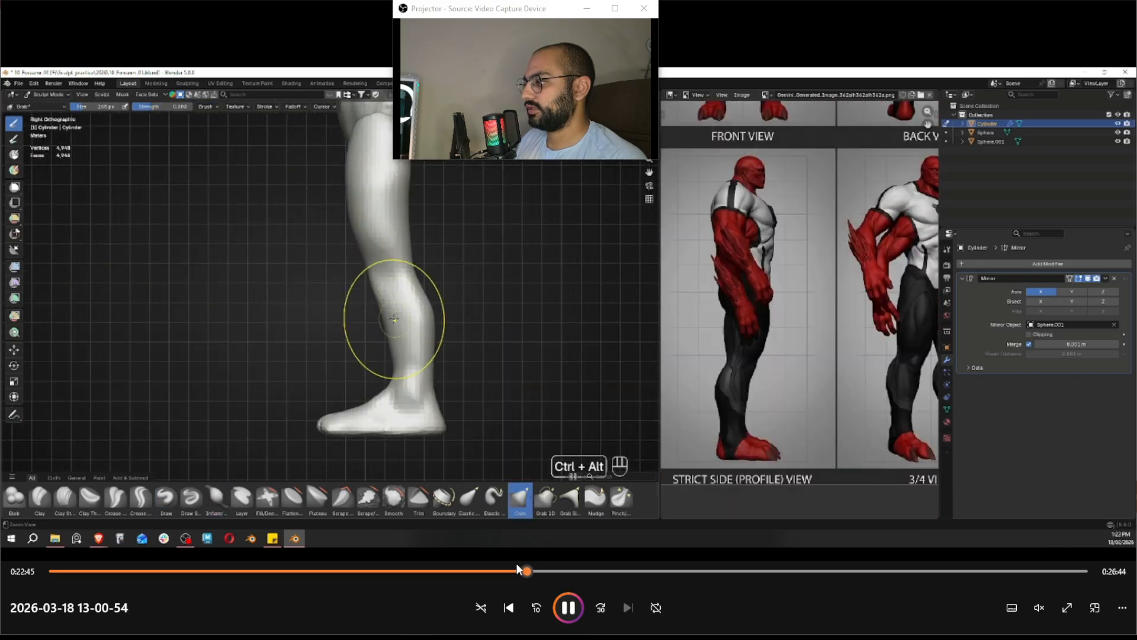
click(516, 570)
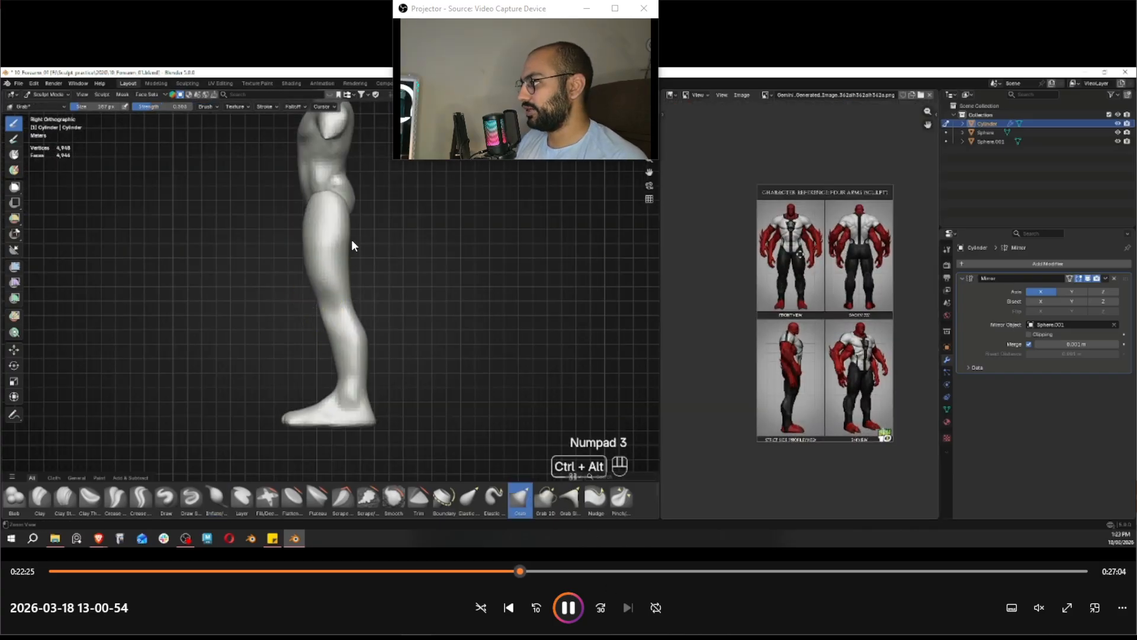
drag(523, 570, 564, 571)
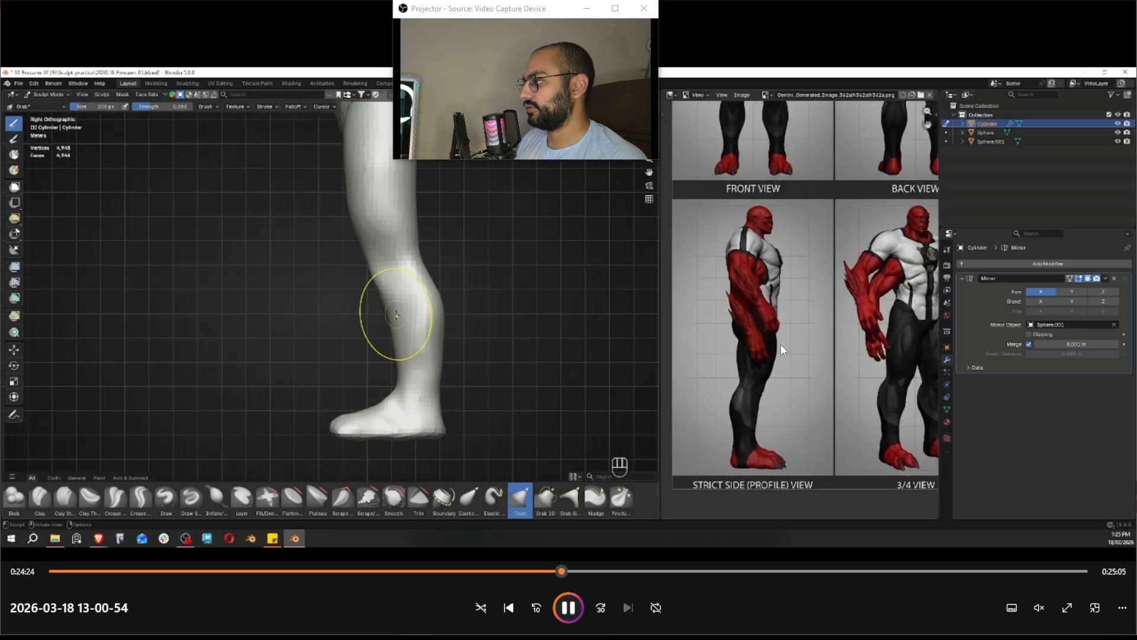
Capture the side-view leg with the reference sheet, trace the front and back leg contours on the profile reference, and discard the capture
key(Print)
drag(216, 76, 980, 546)
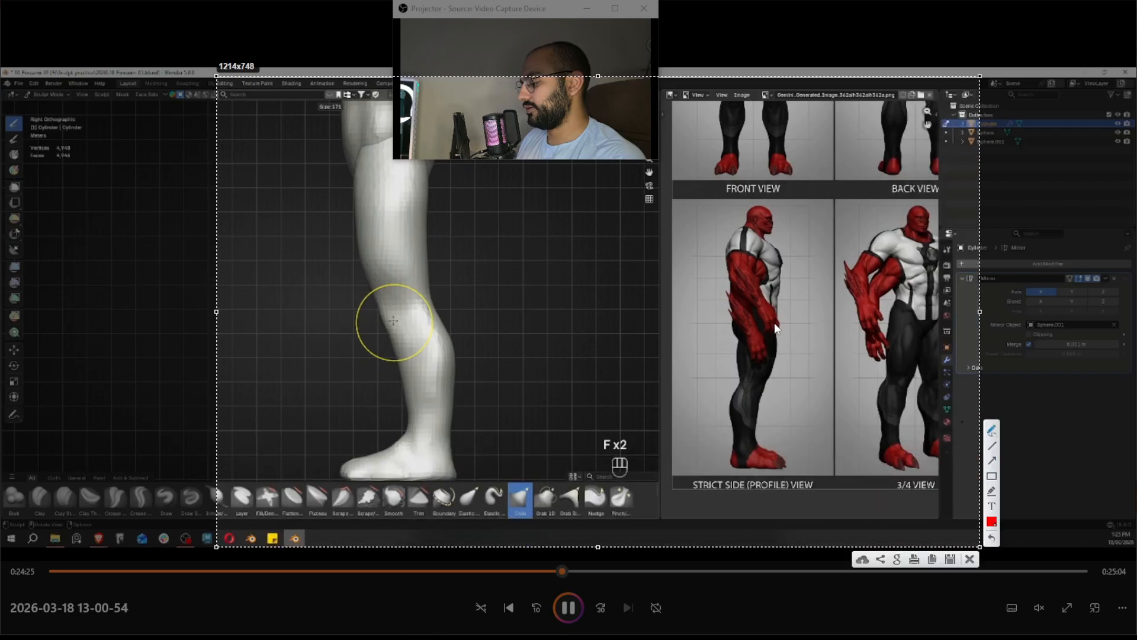
drag(776, 323, 777, 351)
drag(765, 389, 762, 393)
drag(735, 332, 737, 446)
drag(761, 396, 759, 442)
key(Escape)
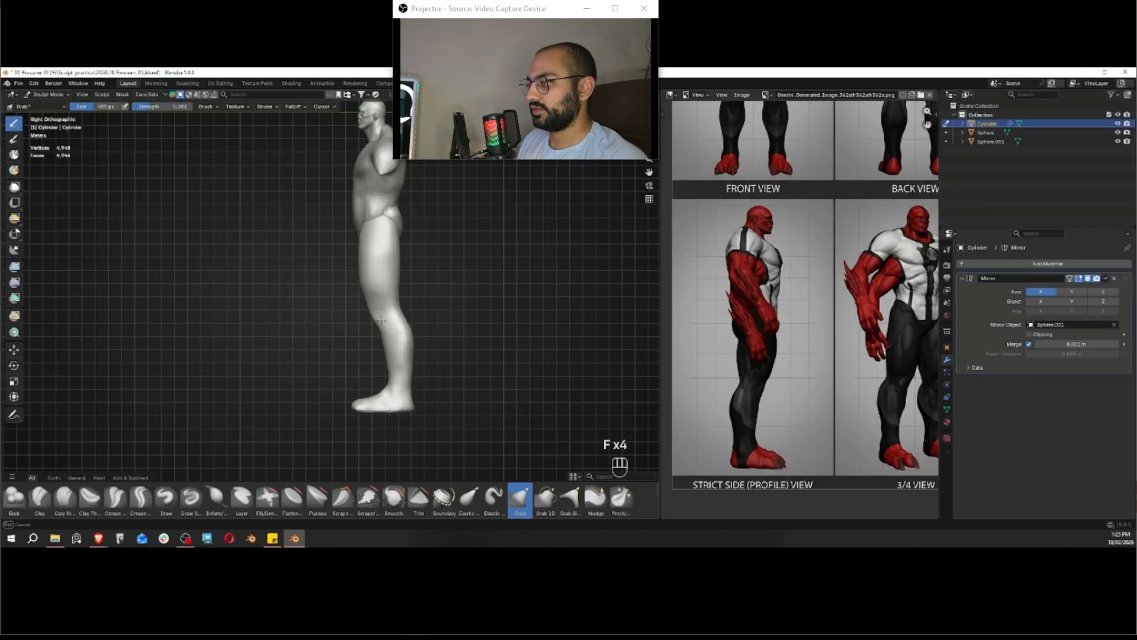
Go back in the recording to the full-body side view at 24:45 and pause it at 24:46
mouse_move(538, 311)
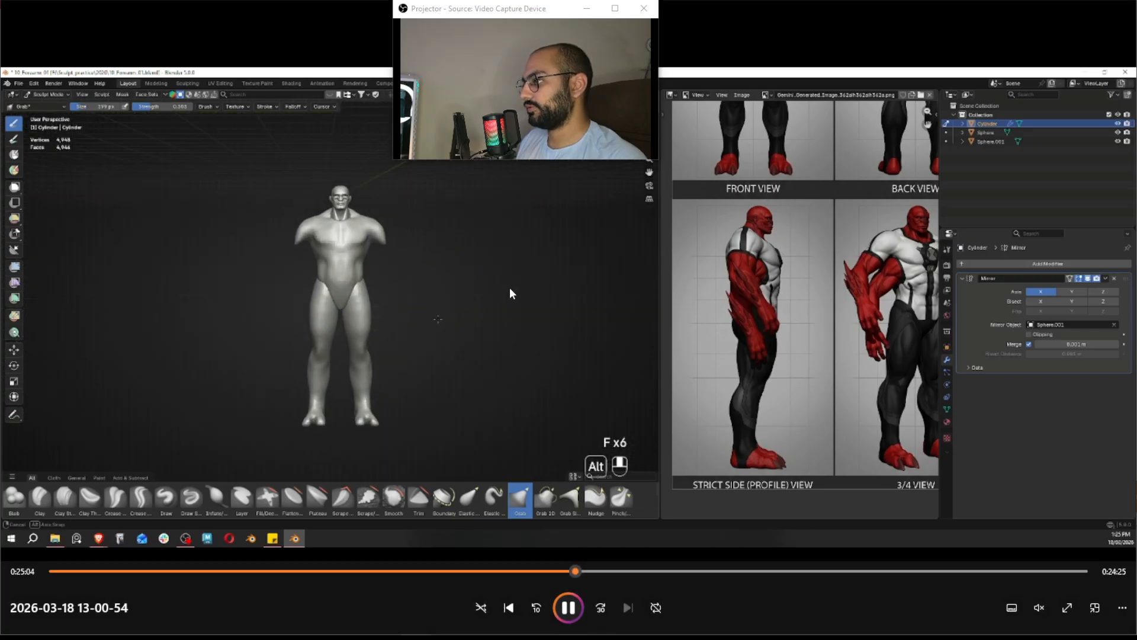
click(567, 570)
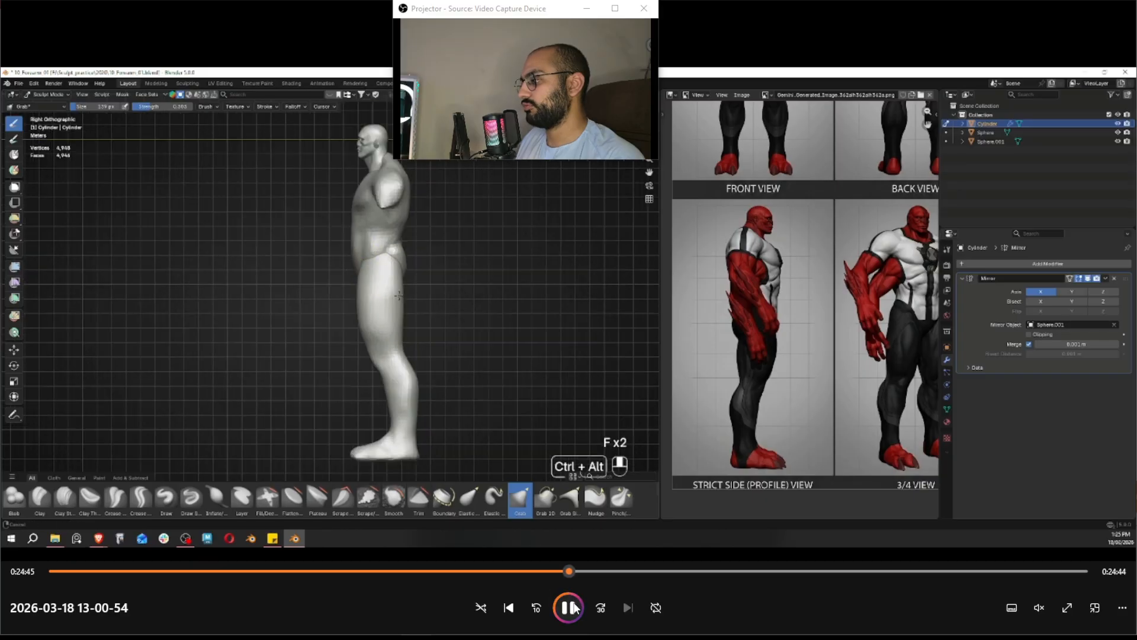
click(726, 342)
Capture the side-view figure and draw a straight block leg with a foot over it, adding a forward-bulging thigh curve
key(Print)
drag(279, 132, 538, 463)
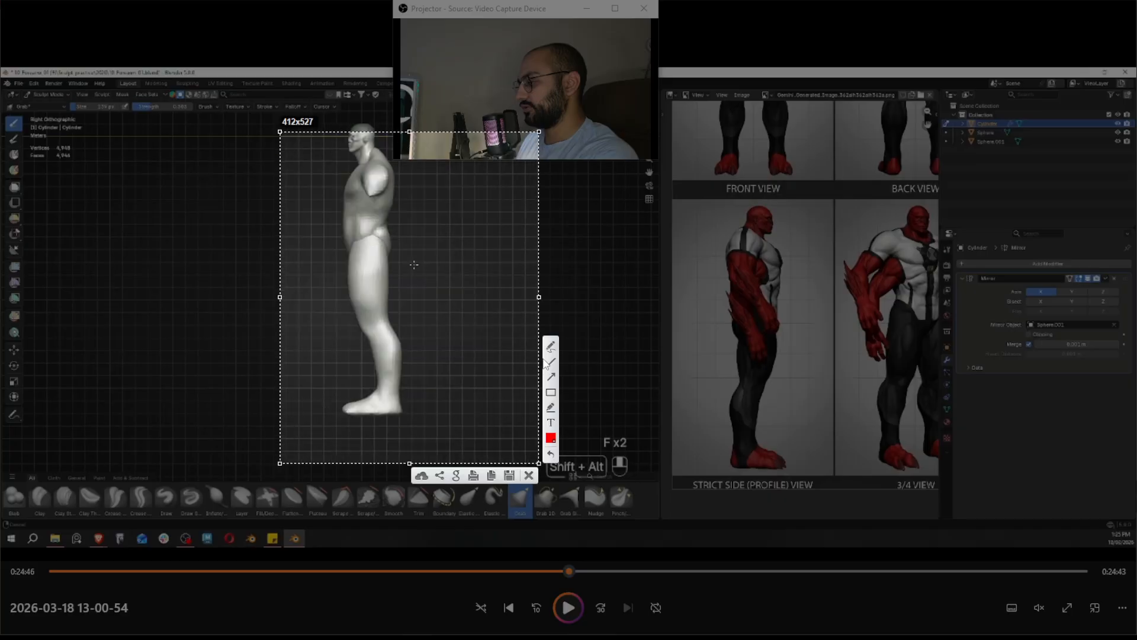
drag(390, 232, 394, 355)
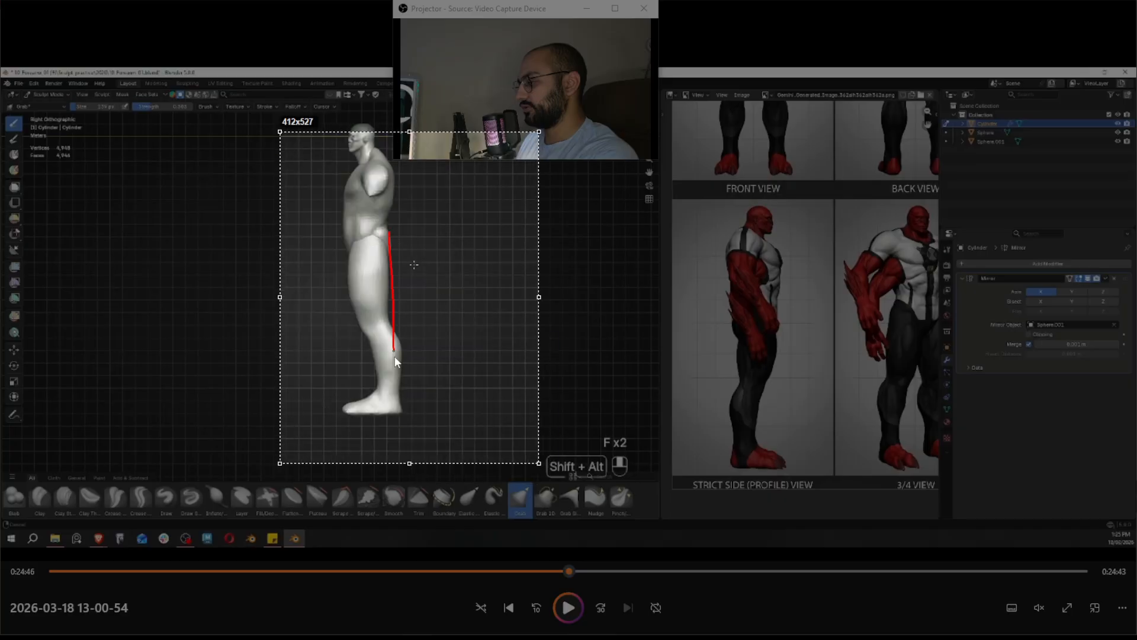
drag(389, 408, 338, 389)
mouse_move(363, 274)
mouse_down()
mouse_move(363, 237)
mouse_move(350, 279)
mouse_up()
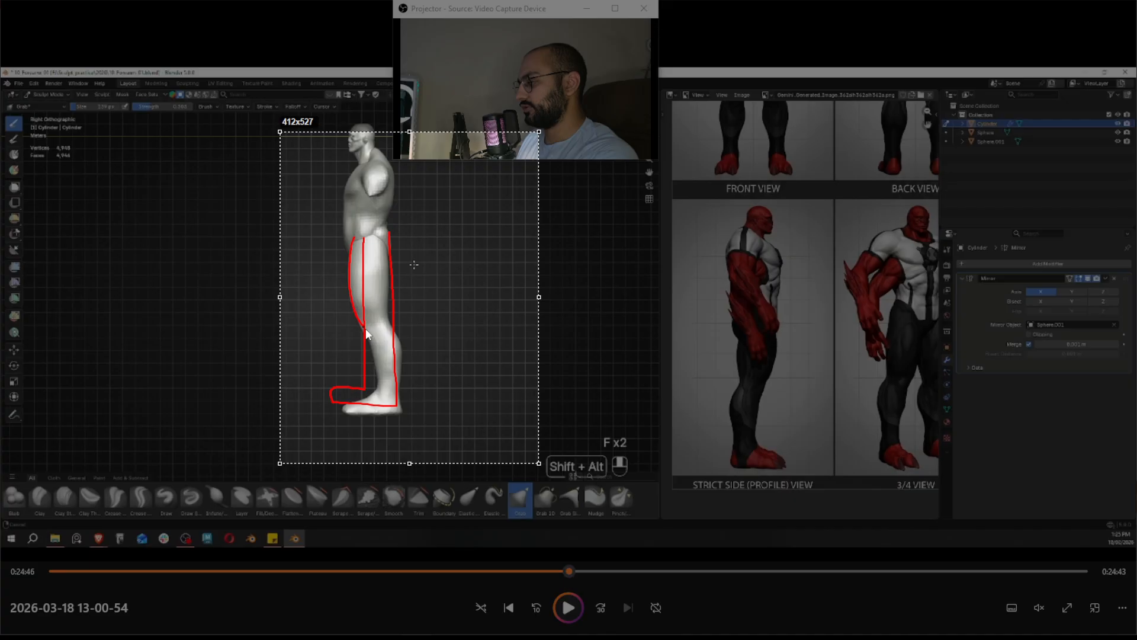
drag(365, 328, 369, 334)
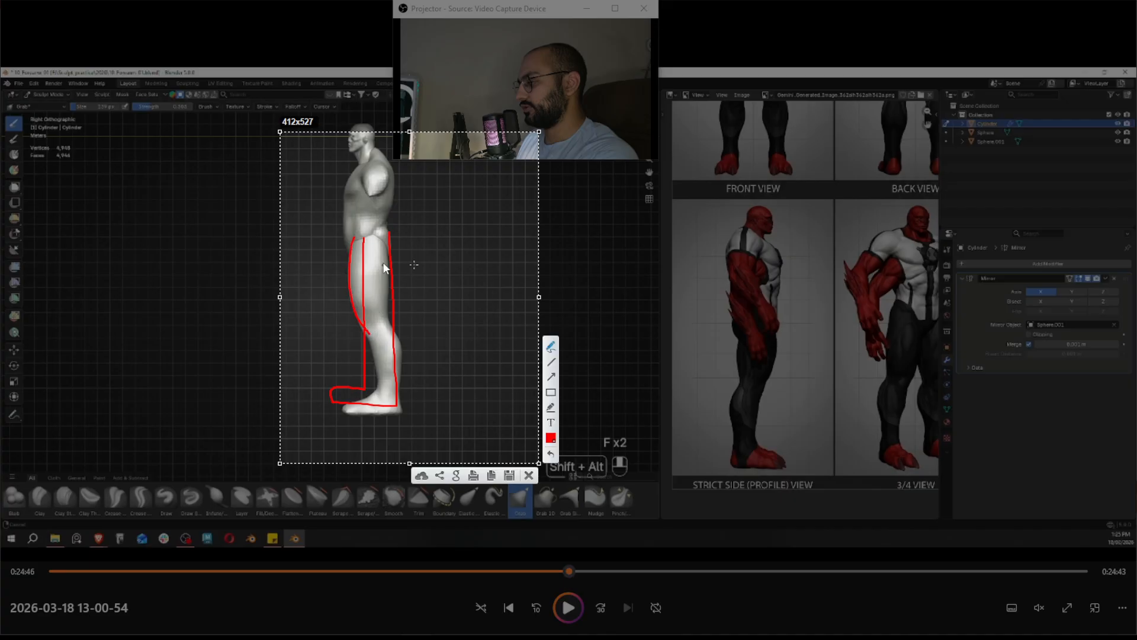
Add a calf bulge, a slanted shin line and an arrow running from front hip to heel, then discard the annotated capture
mouse_move(385, 267)
mouse_down()
mouse_move(391, 322)
mouse_move(414, 367)
mouse_move(406, 398)
mouse_up()
drag(374, 334, 380, 380)
drag(356, 235, 367, 277)
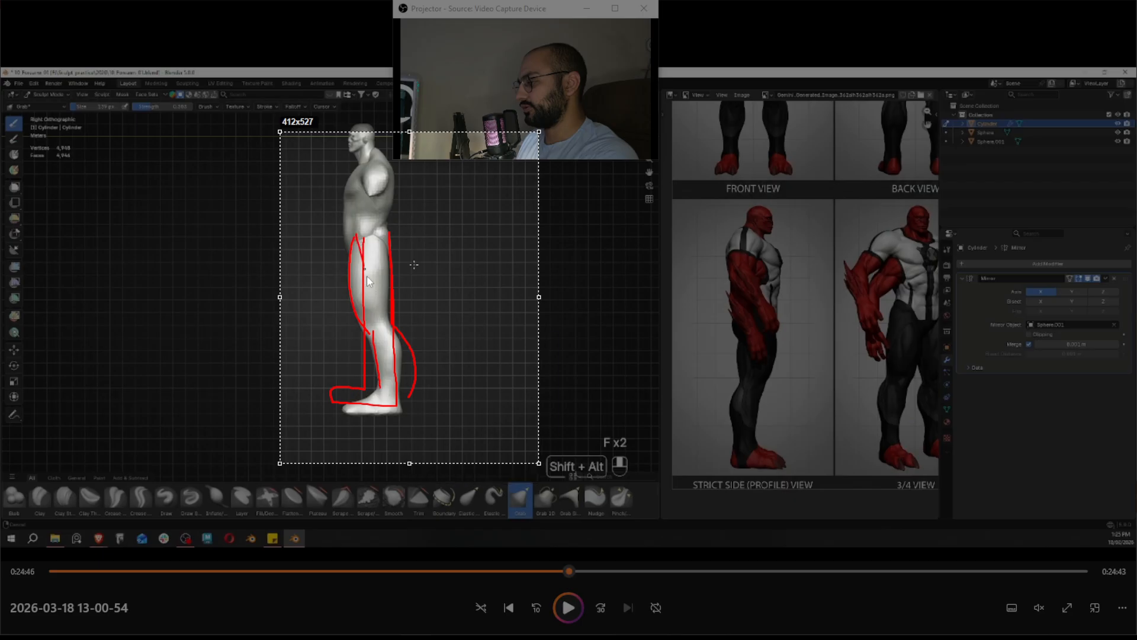
drag(402, 394, 403, 393)
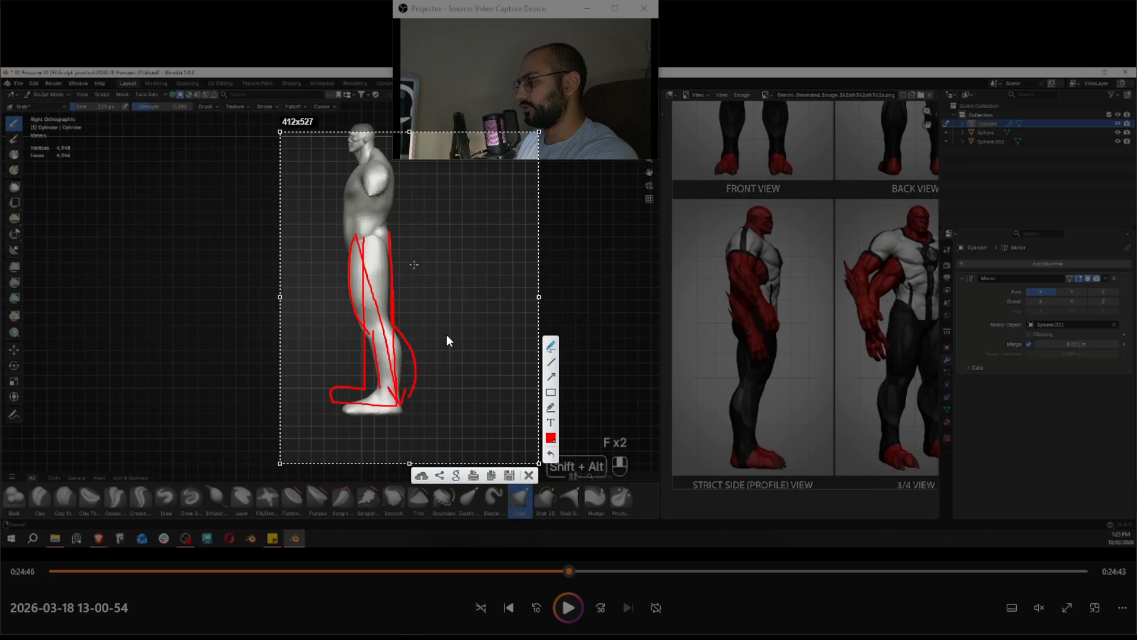
key(Escape)
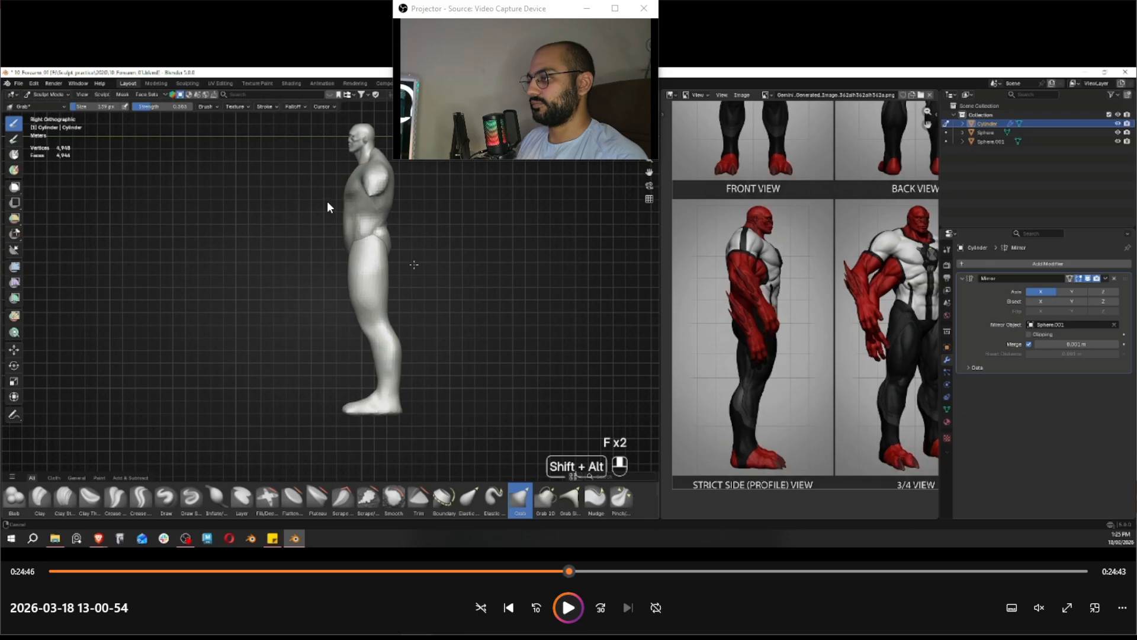
Resume the recording and skip forward past the back-view calves and the arm block-out to the shoulder shaping at about 32:18
click(558, 610)
drag(569, 571, 624, 566)
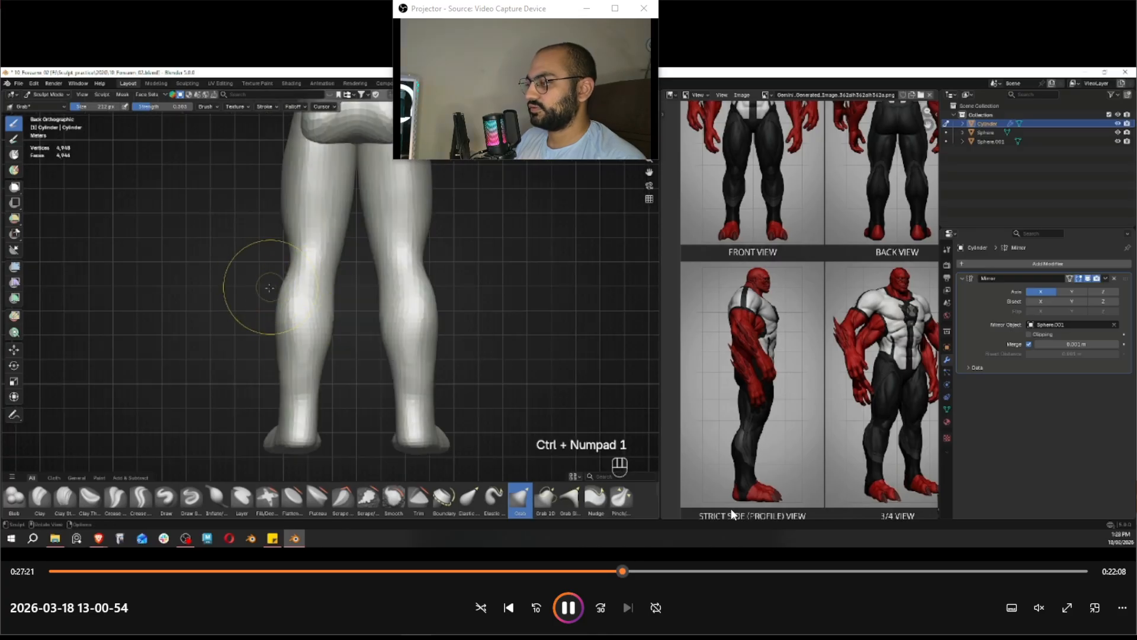
click(638, 568)
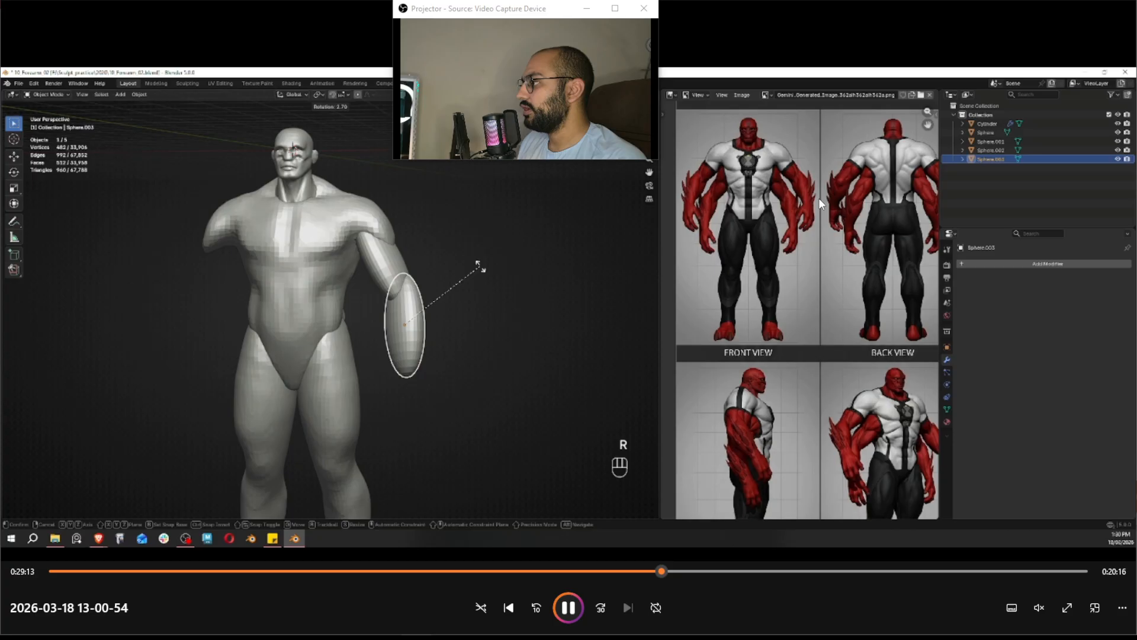
drag(662, 571, 722, 572)
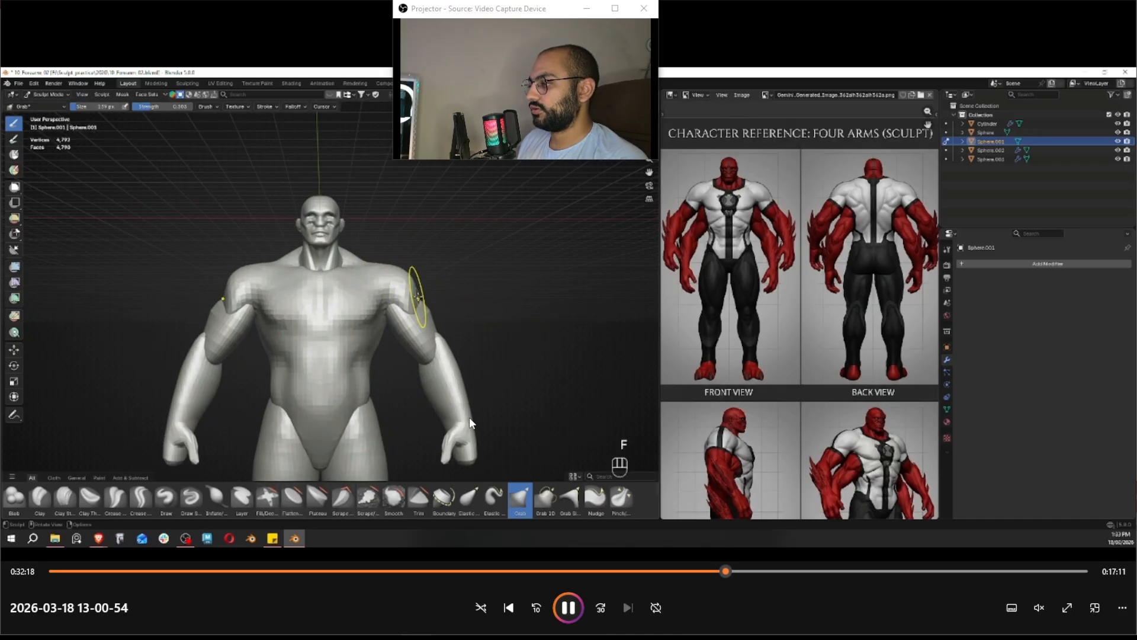
Skip to the four-armed figure at about 33:41, pause at 33:44, and go back to about 33:18 to review the arm placement
drag(740, 574, 754, 572)
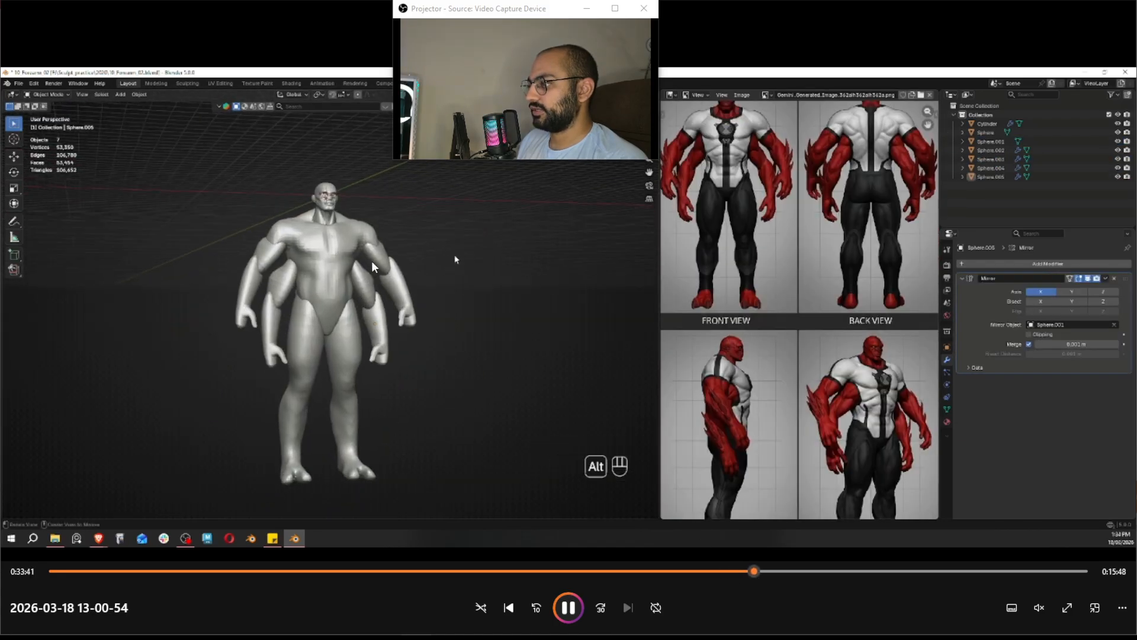
click(615, 342)
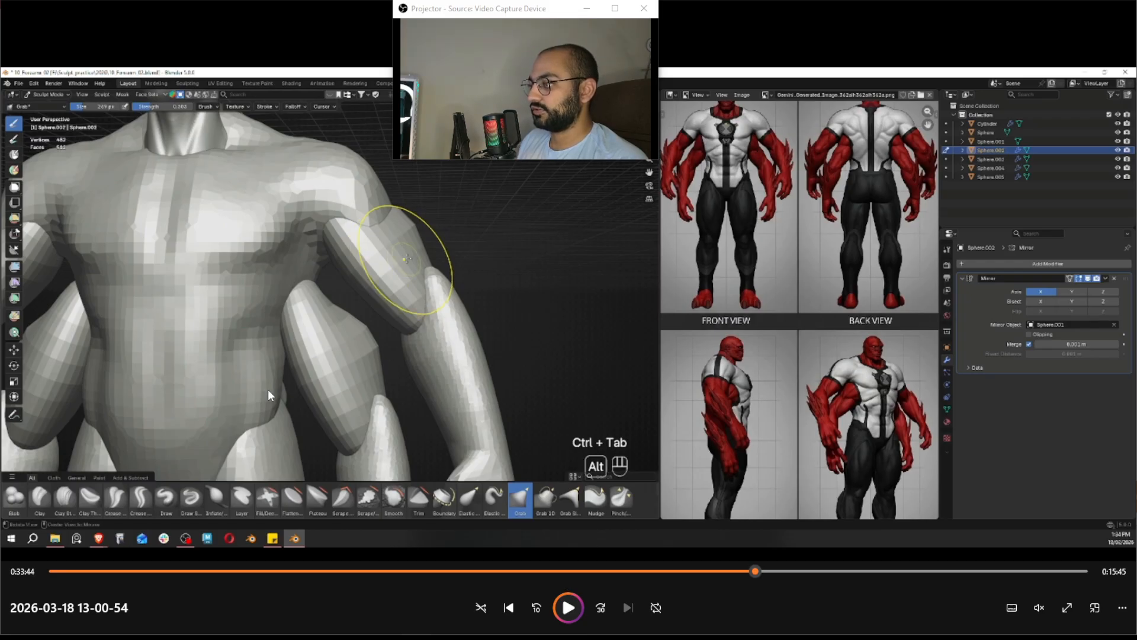
click(752, 571)
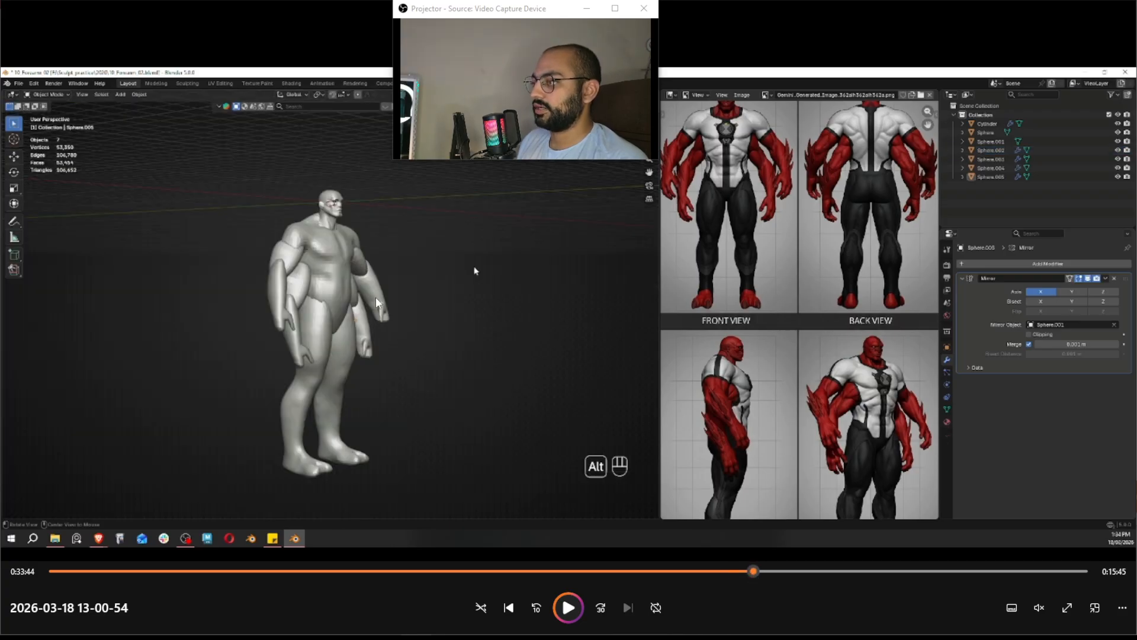
click(537, 608)
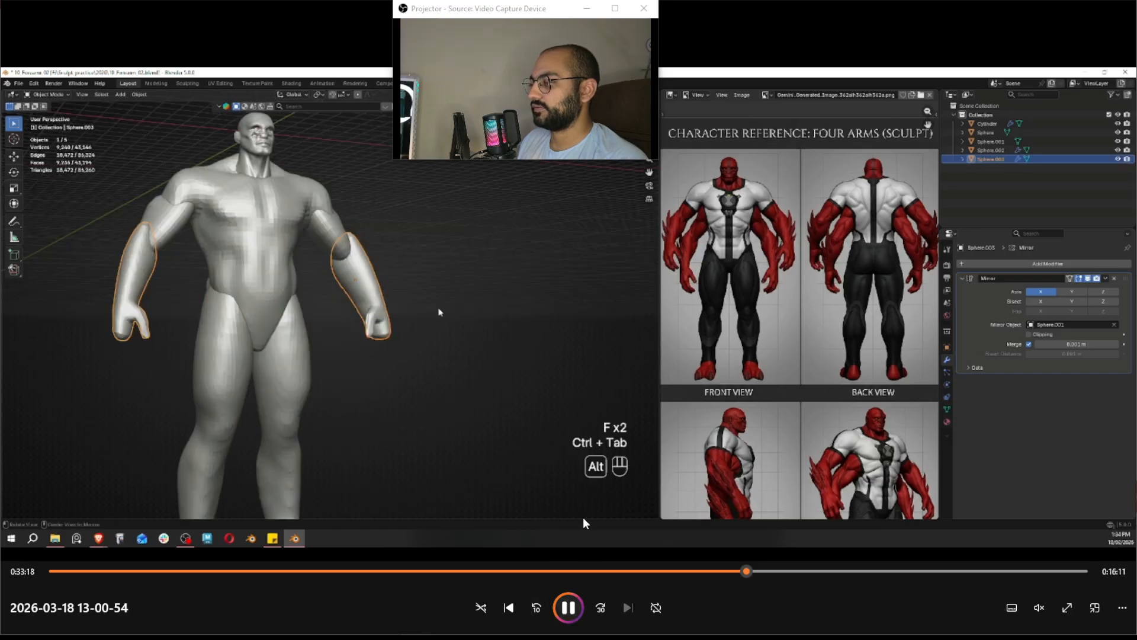
click(747, 573)
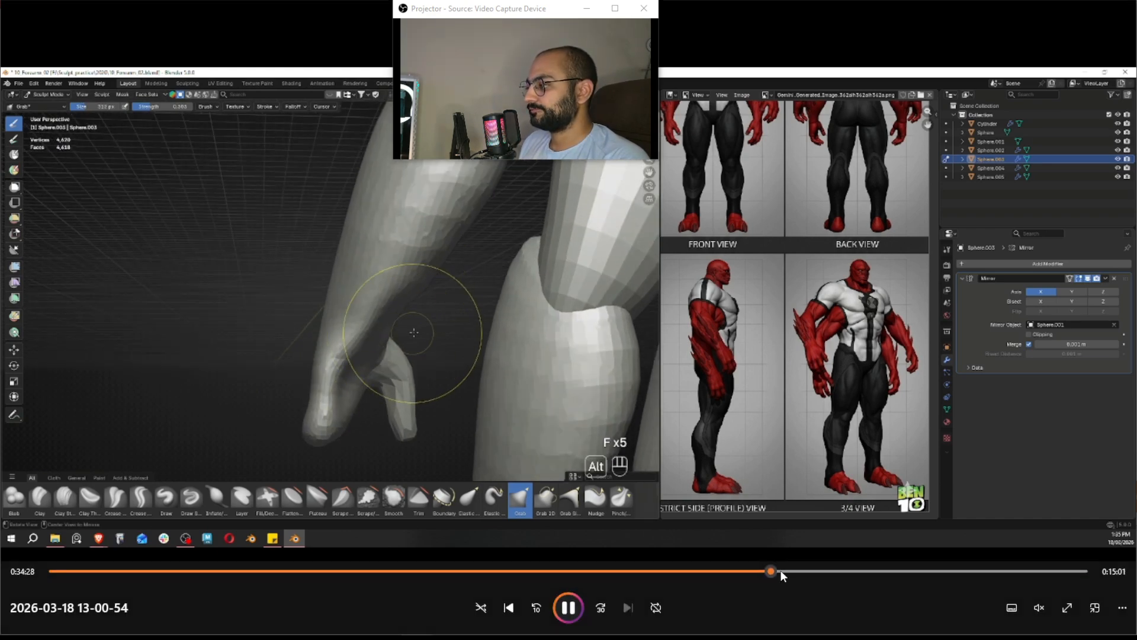
Skip forward through the hand, forearm and elbow sculpting and pause the recording at 41:10 on the upper-arm side view
click(782, 572)
click(805, 571)
click(826, 571)
click(840, 571)
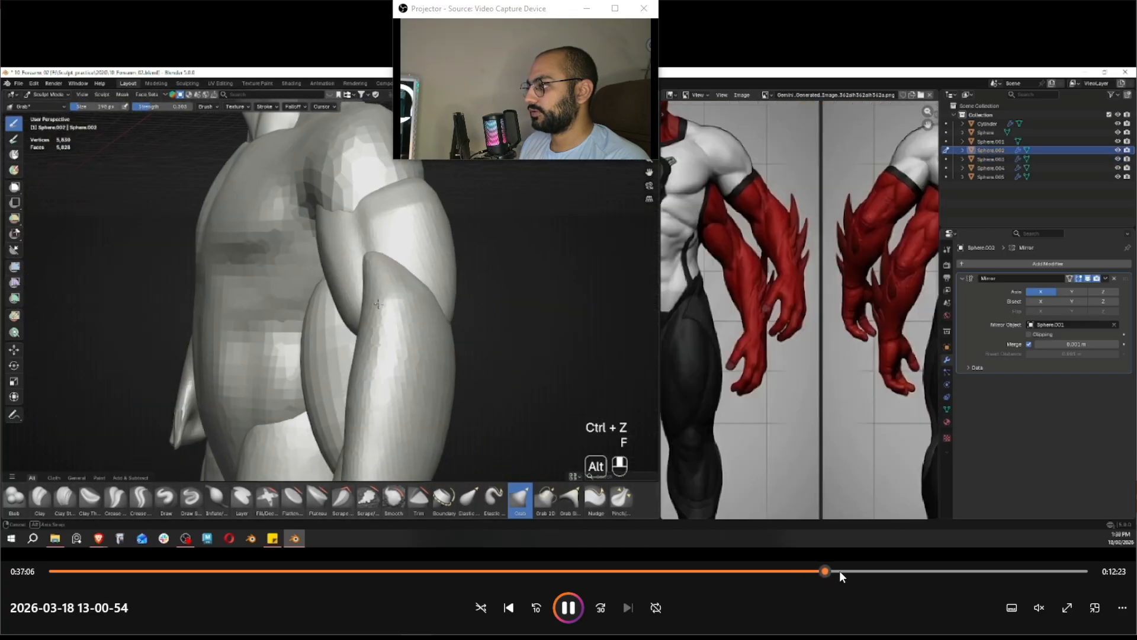
click(855, 571)
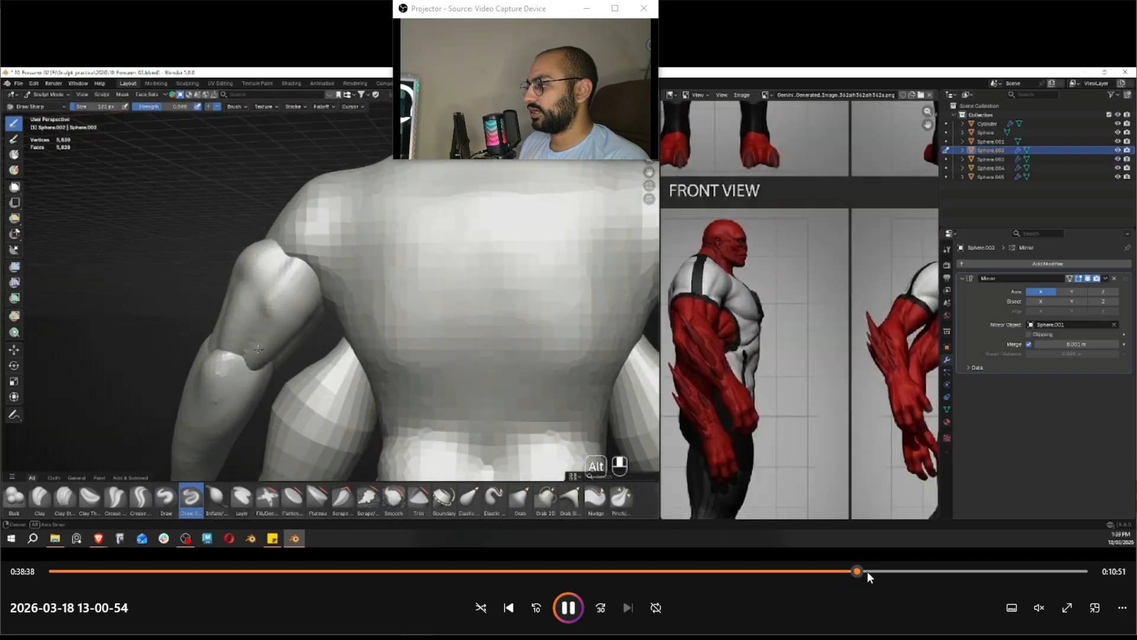
click(868, 571)
click(884, 571)
click(897, 571)
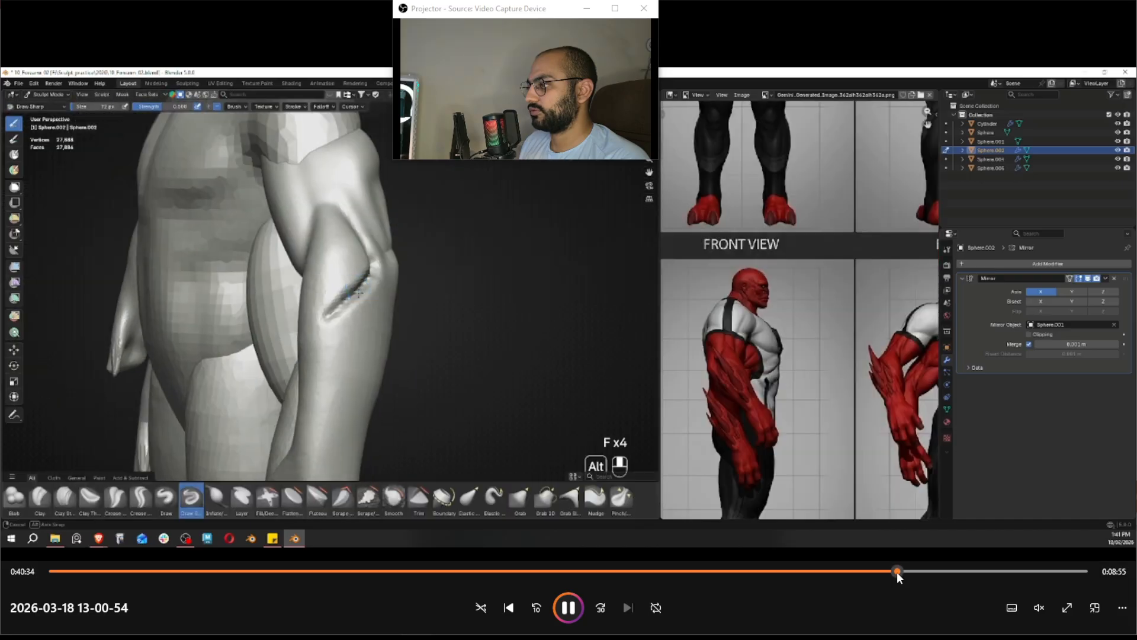
click(905, 571)
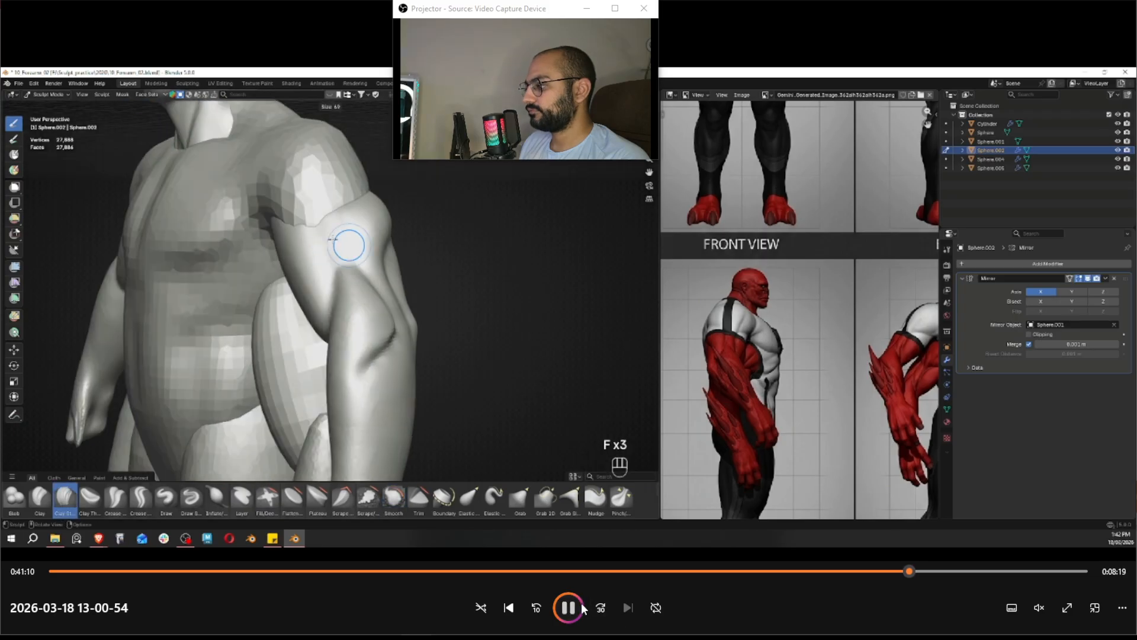
click(568, 607)
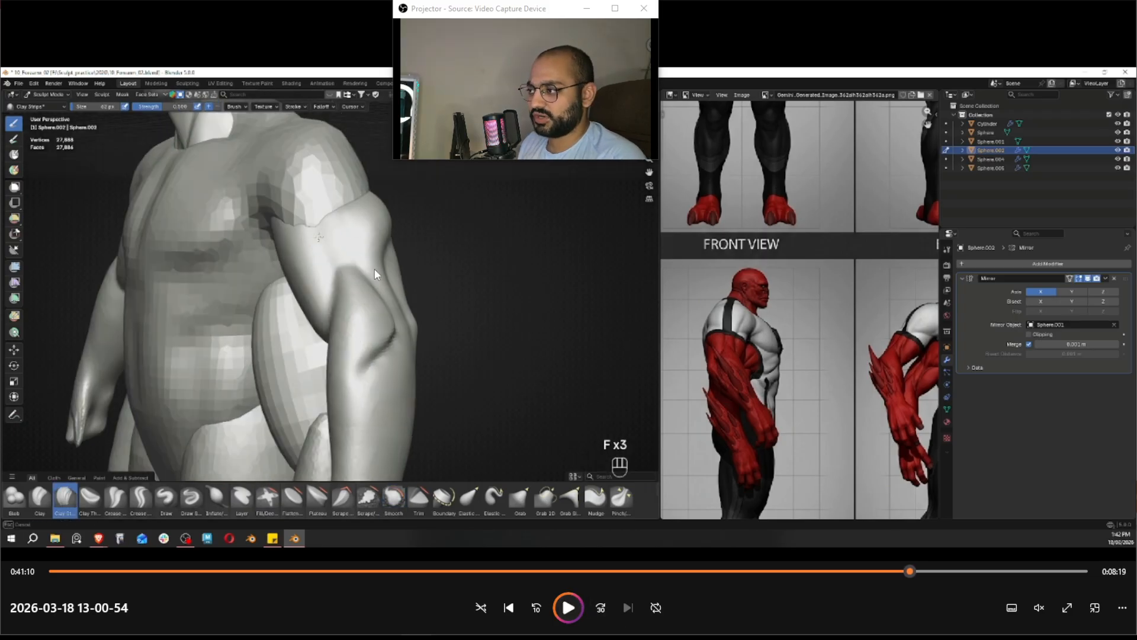
Capture the shoulder and arm area and outline the outer upper-arm muscle, its inner hatching and the shoulder's outer edge in red
key(Print)
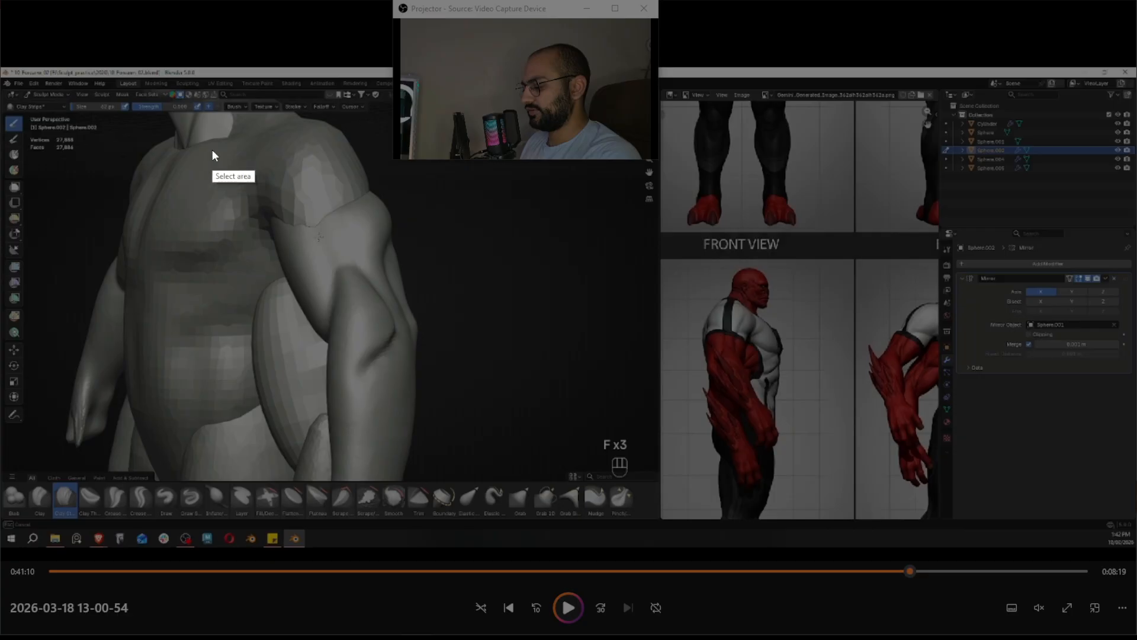
mouse_move(203, 137)
mouse_down()
mouse_move(547, 426)
mouse_move(544, 450)
mouse_up()
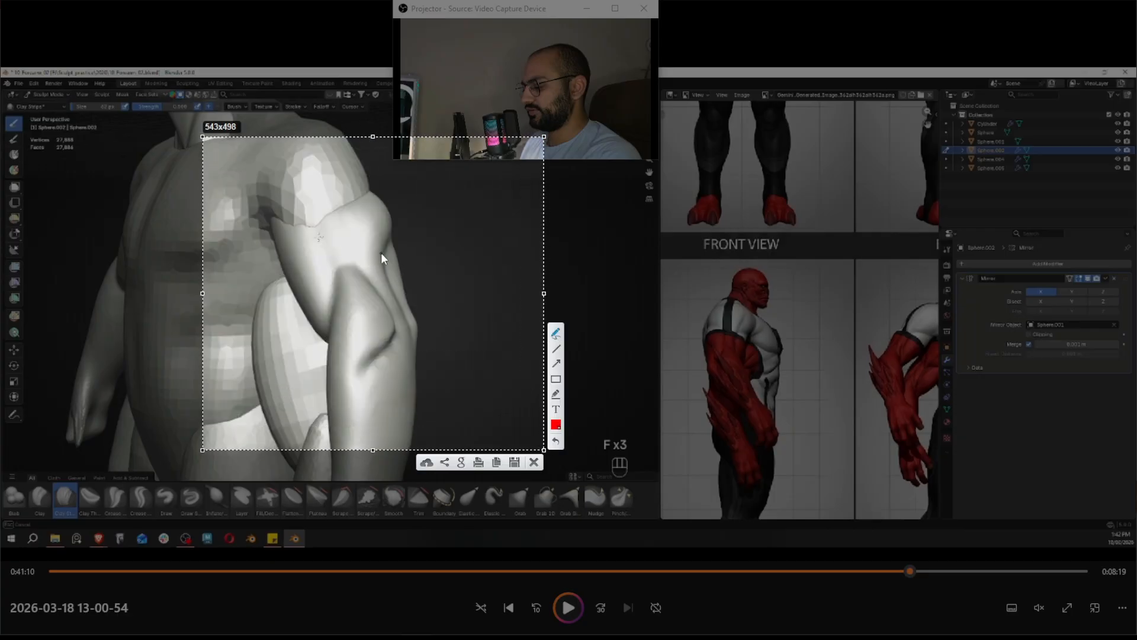
drag(328, 214, 338, 227)
mouse_move(319, 223)
mouse_down()
mouse_move(326, 256)
mouse_move(344, 235)
mouse_move(349, 254)
mouse_up()
drag(346, 143, 363, 191)
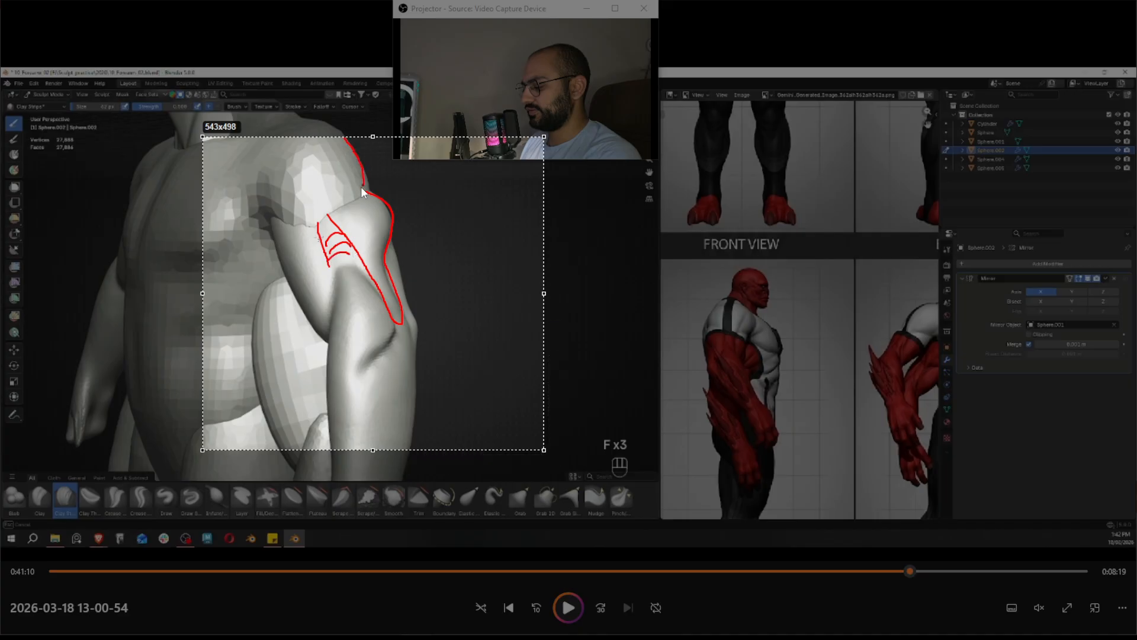
Trace the deltoid's lower edge to the armpit, the biceps line and the forearm muscle down past the elbow, then discard the annotated capture
drag(287, 216, 265, 198)
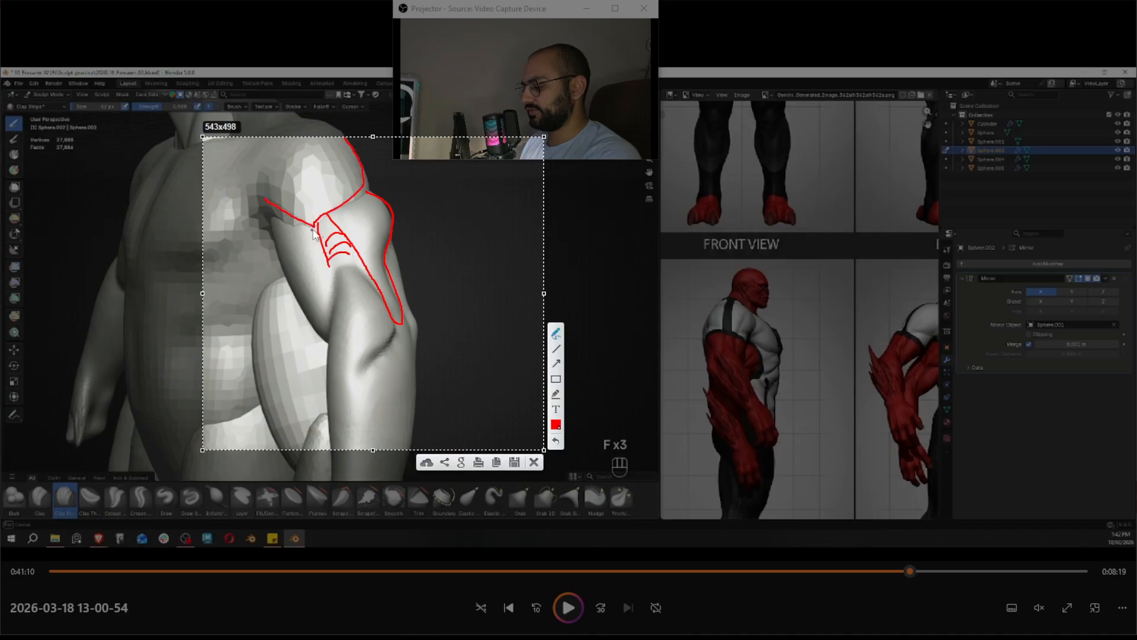
drag(313, 234, 330, 307)
drag(333, 267, 365, 288)
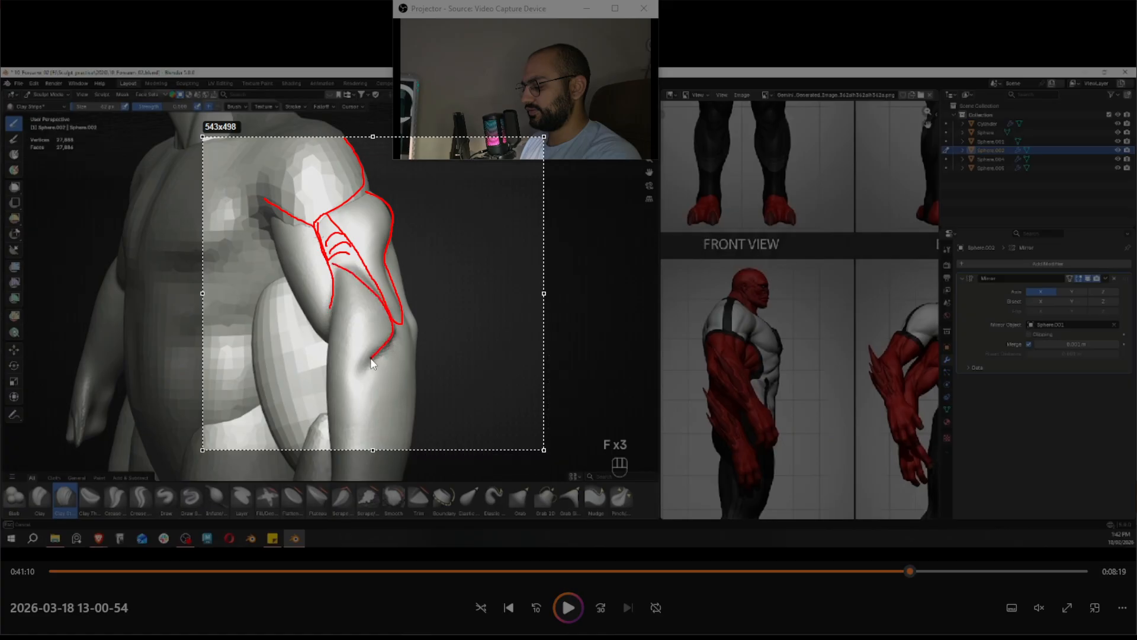
drag(371, 358, 367, 355)
key(Escape)
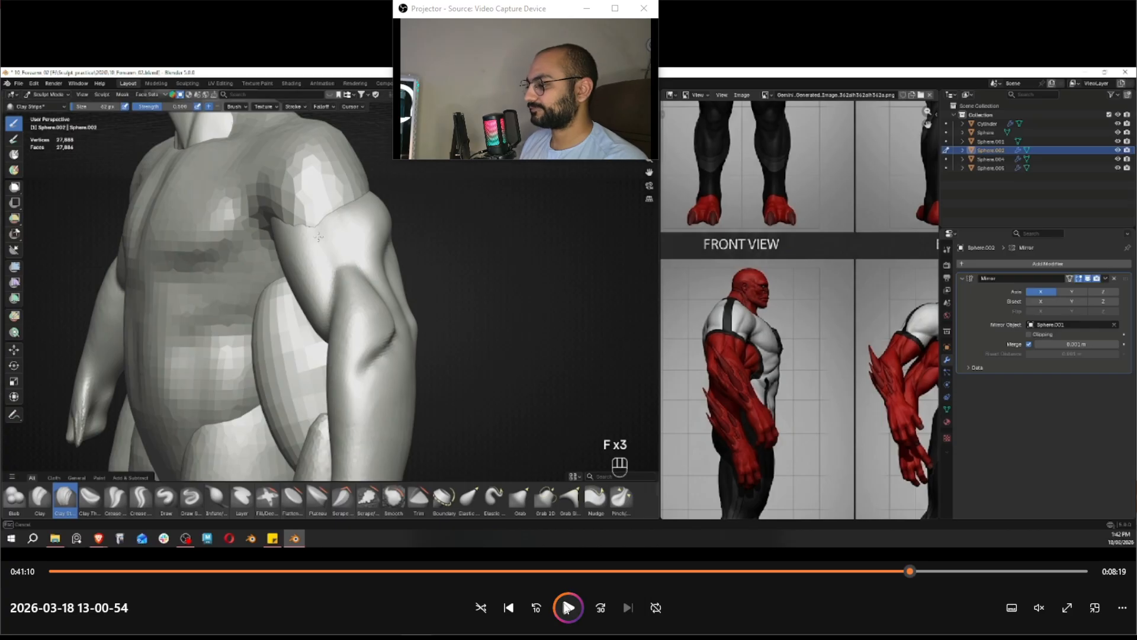
Resume the recording and skip forward through the elbow and forearm detailing to beyond 45:03
click(567, 607)
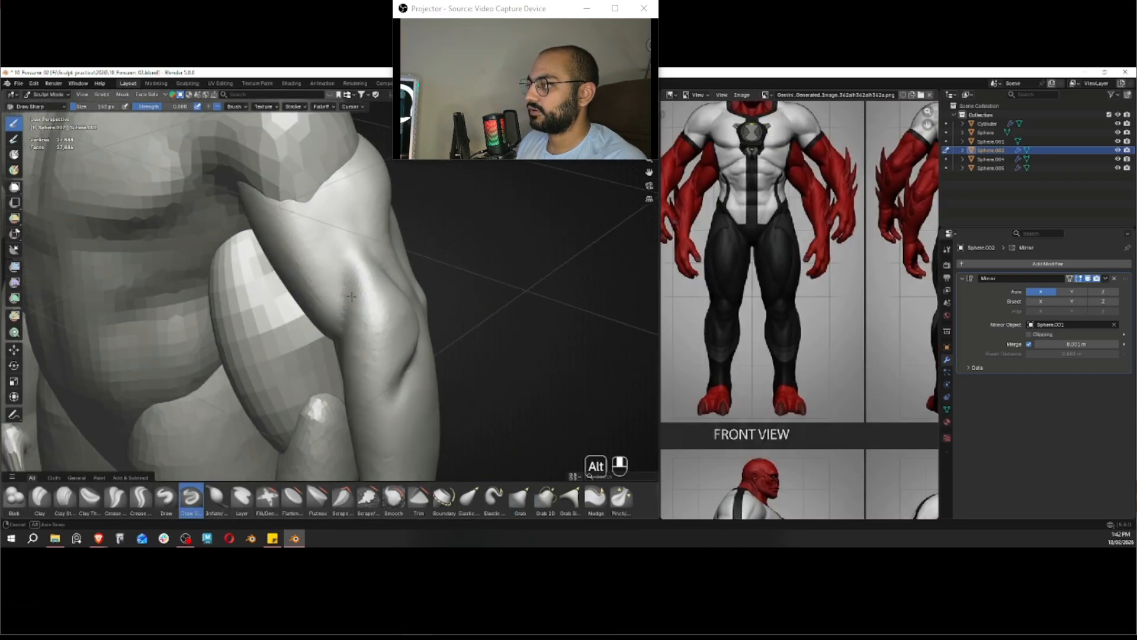
mouse_move(611, 295)
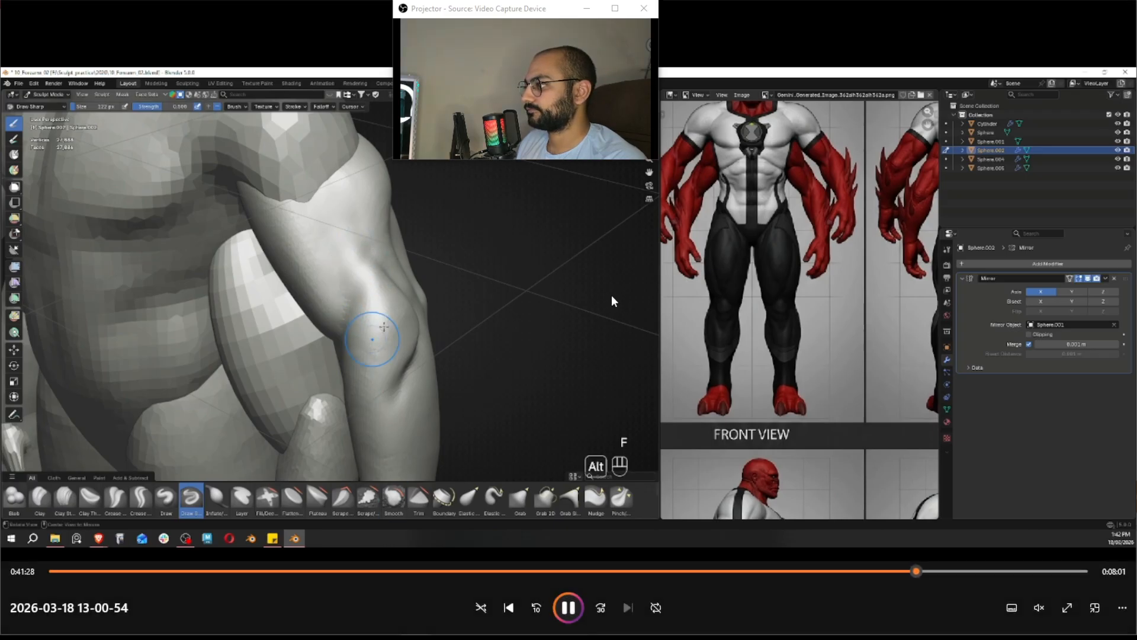
drag(915, 570, 1007, 571)
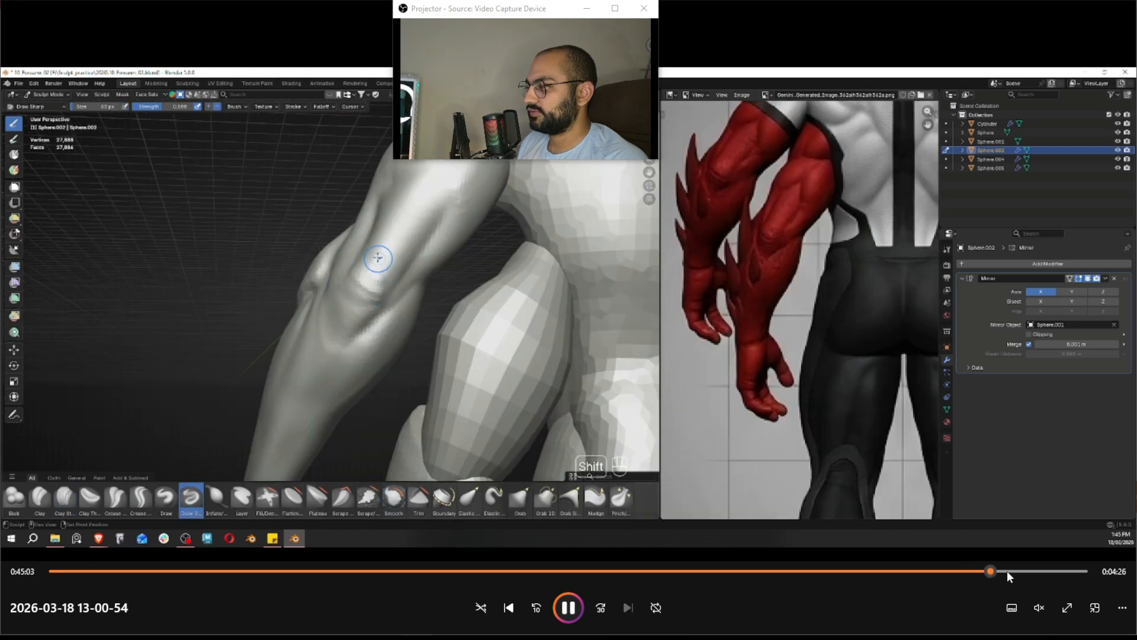
click(1007, 571)
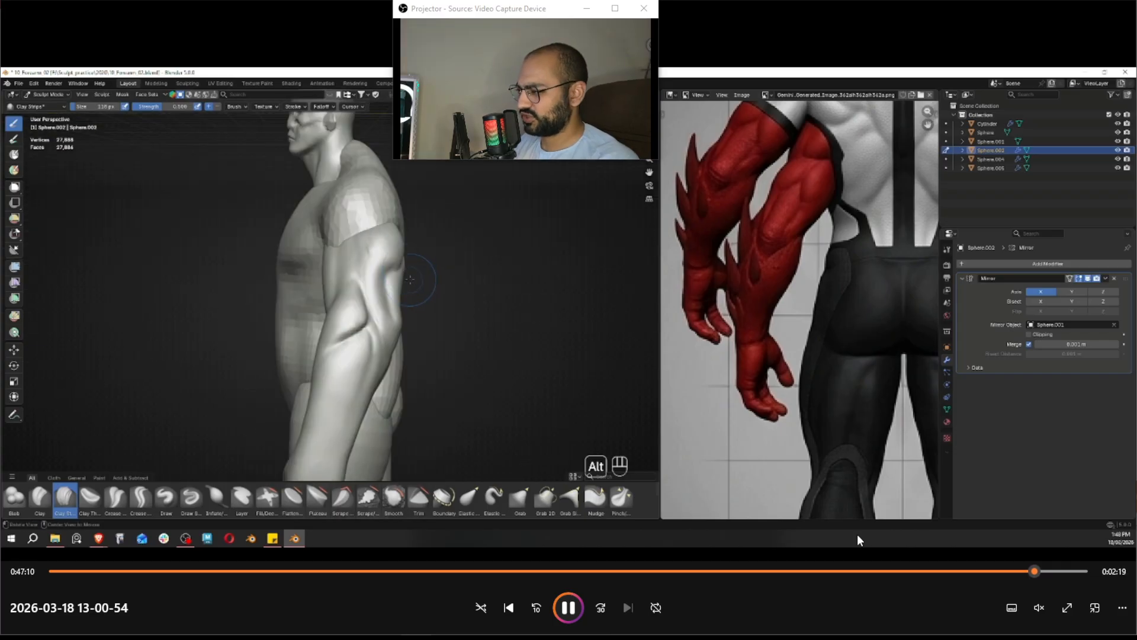
Skip past the shoulder and back shaping to the recording's end at 49:29 and replay the closing break-time message from about 49:19
click(1053, 571)
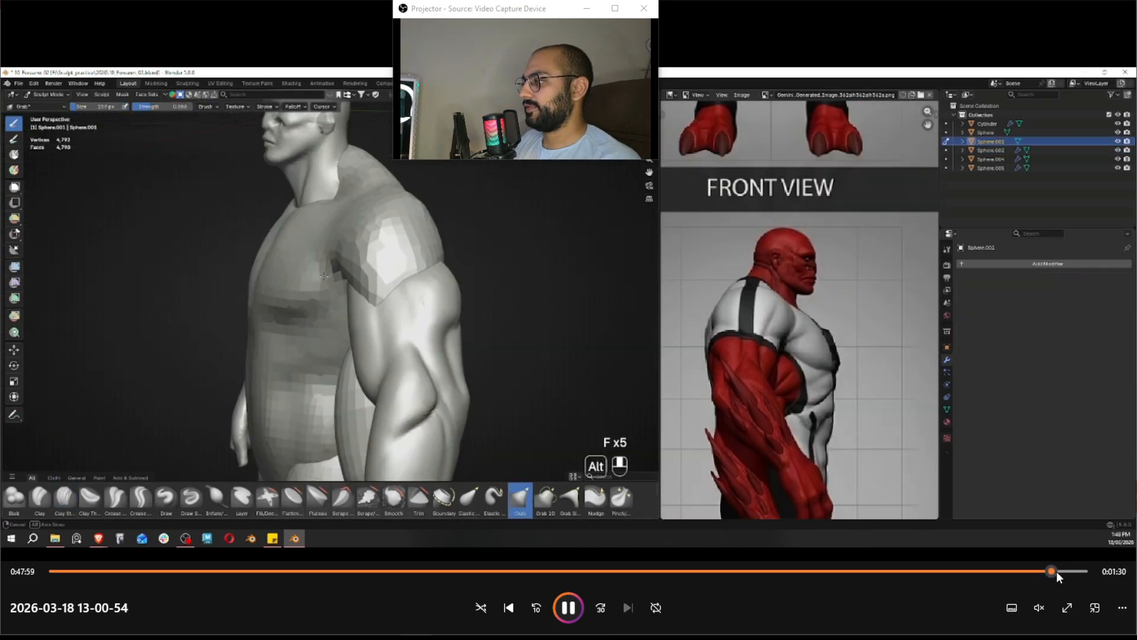
click(1062, 571)
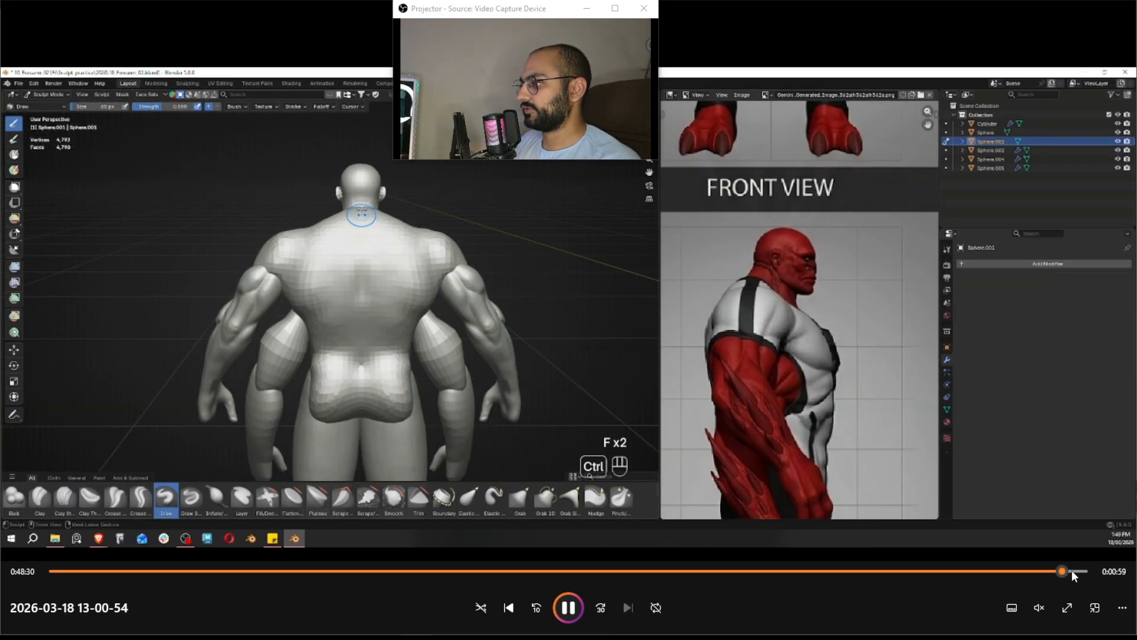
click(1073, 570)
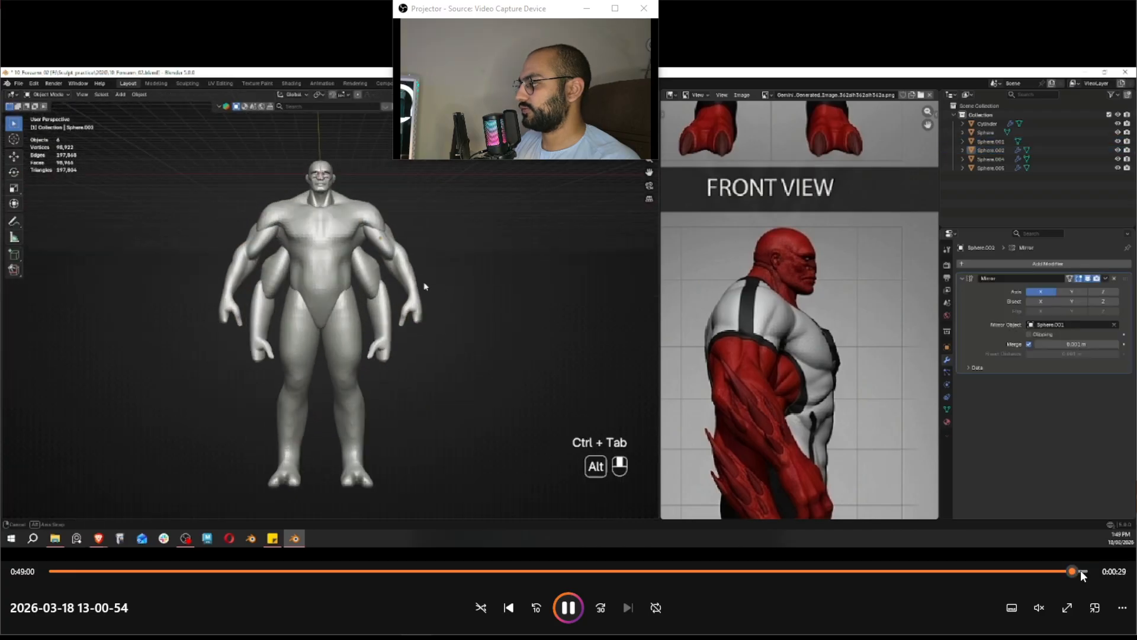
click(1081, 570)
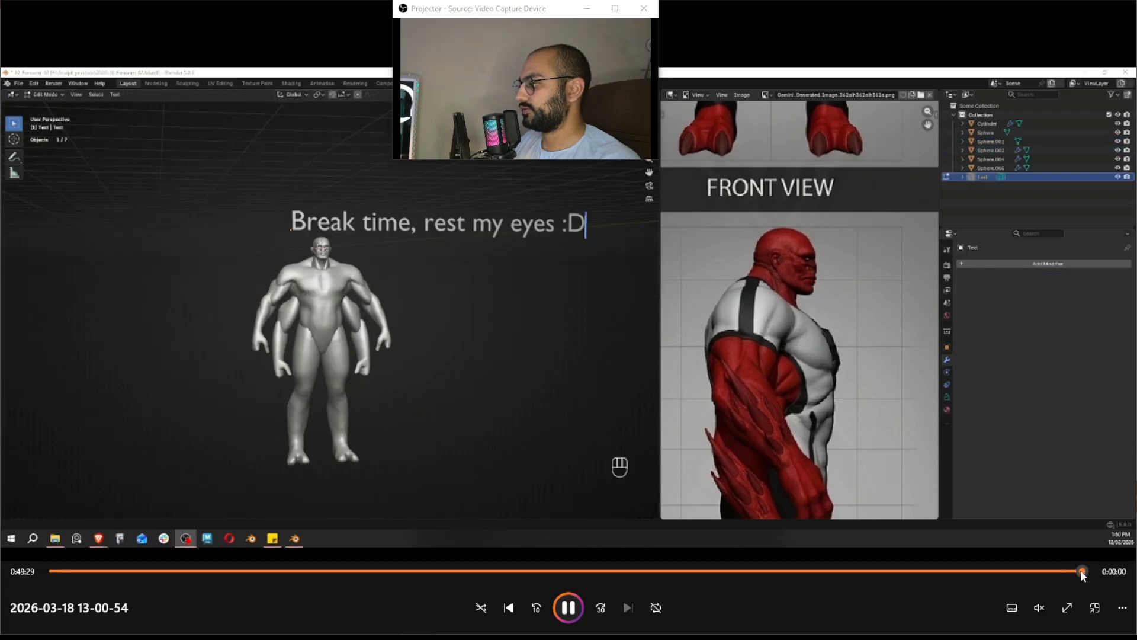
click(1082, 570)
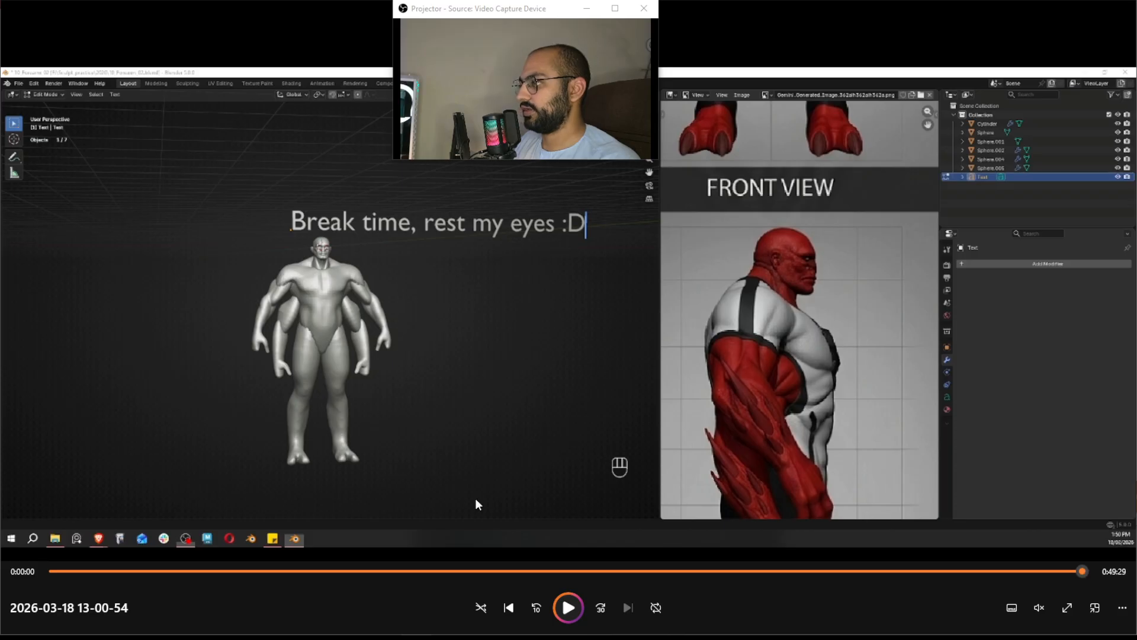
click(568, 613)
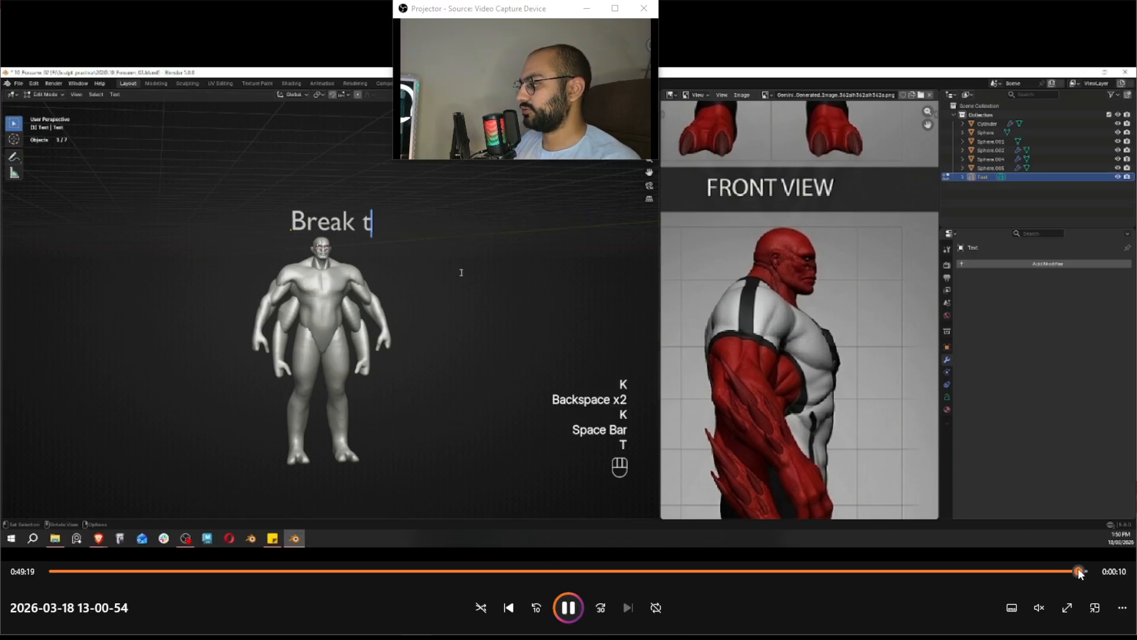
click(580, 607)
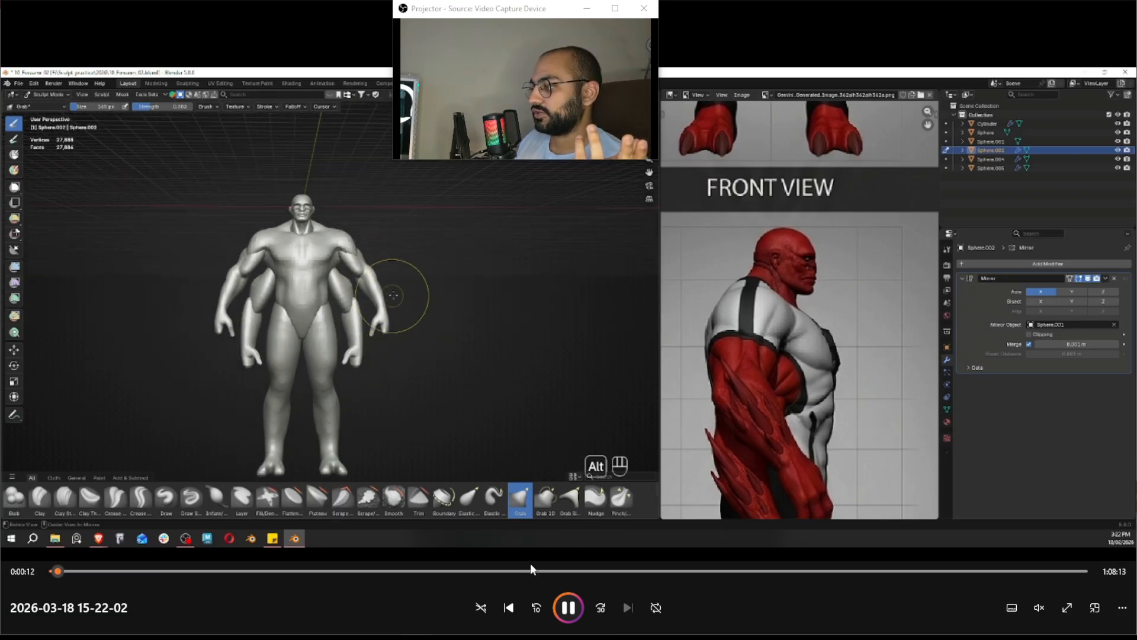
Set the 15-22-02 recording's playback speed to 2×, pause it at 0:30 on the torso, and resume playback
right_click(532, 537)
mouse_move(616, 483)
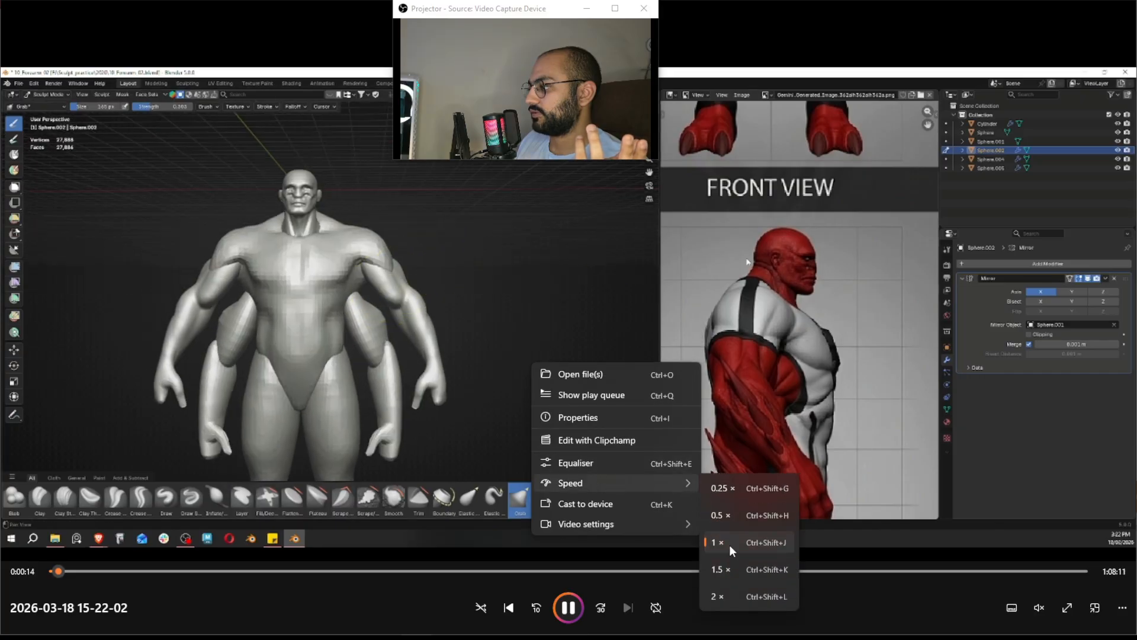
click(727, 596)
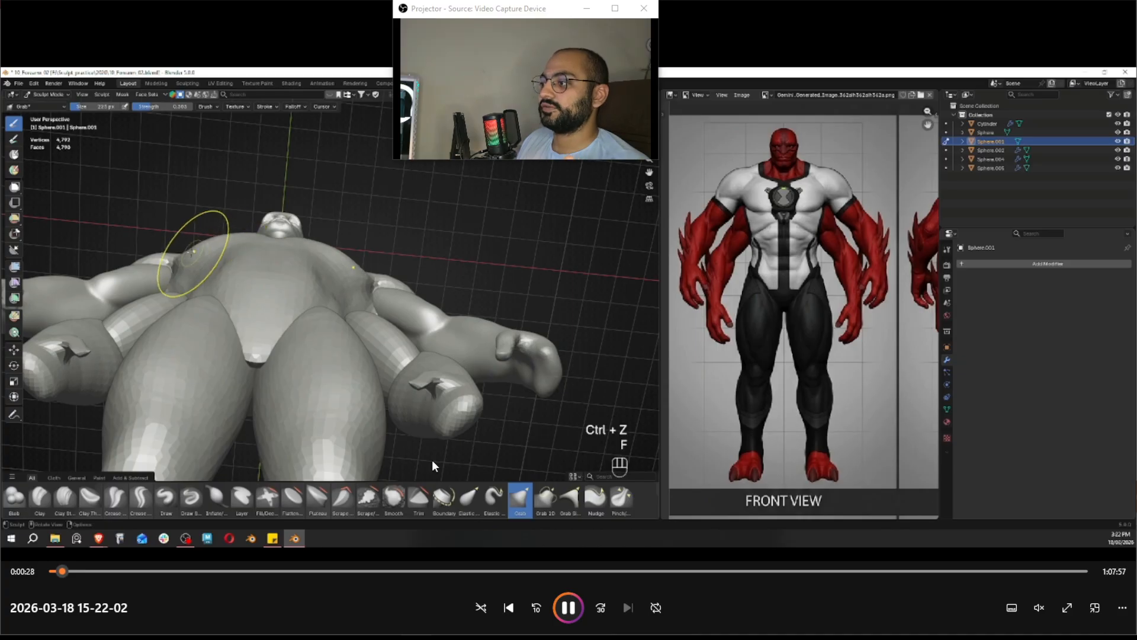
click(557, 610)
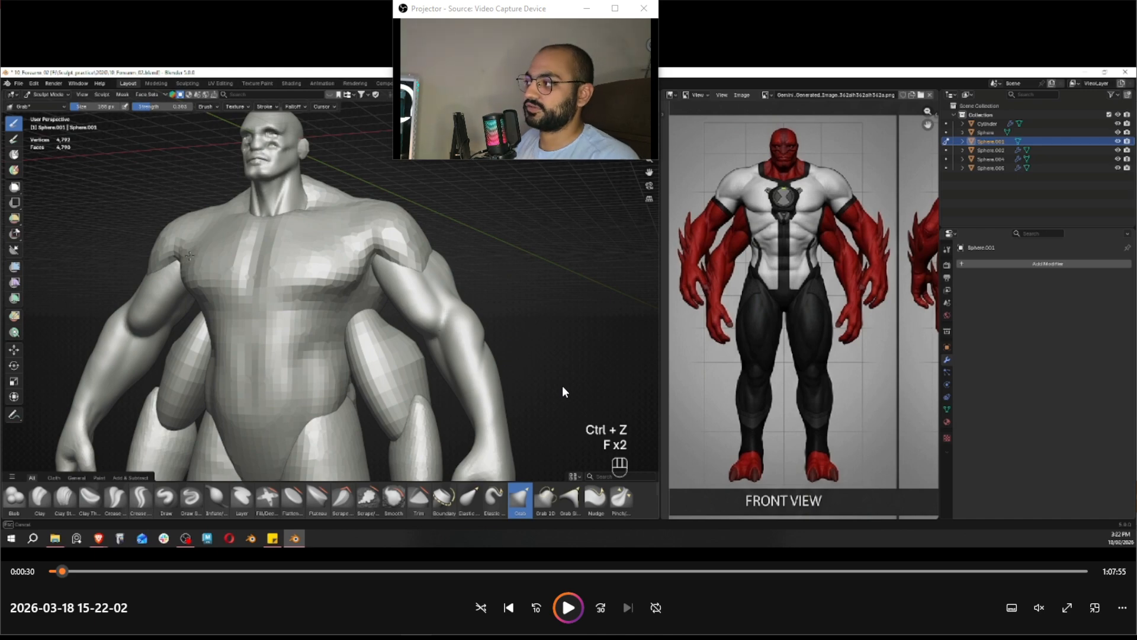
click(569, 607)
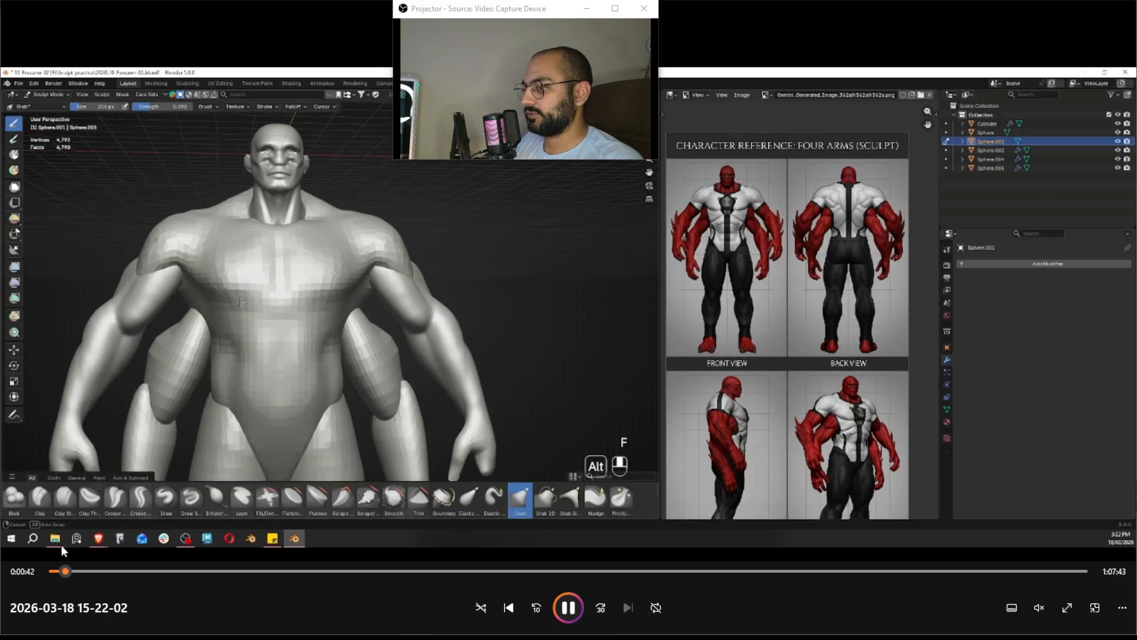
Skip forward through the chest and lower-arm shoulder sculpting and pause the recording at 5:46 on the abdominal muscles
drag(69, 567, 93, 570)
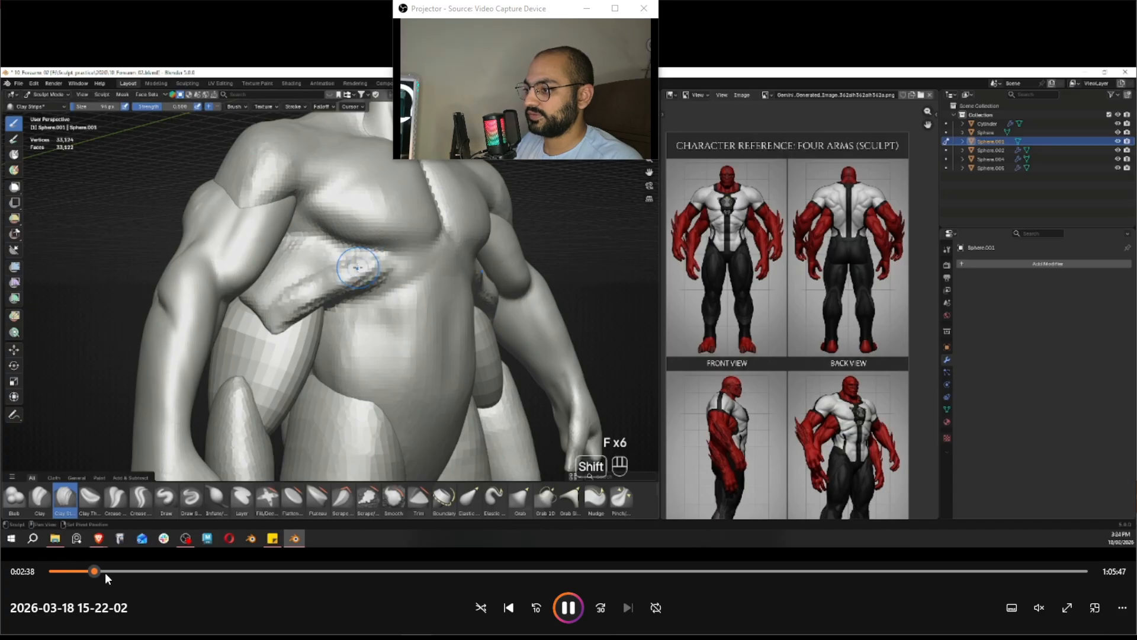
drag(105, 572, 147, 571)
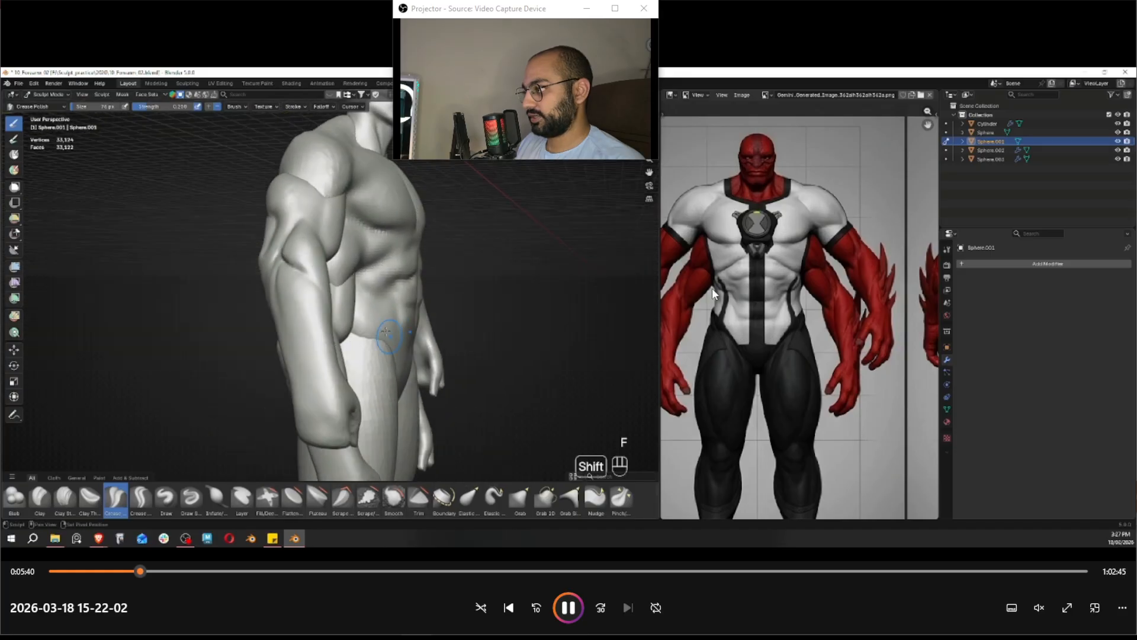
click(568, 607)
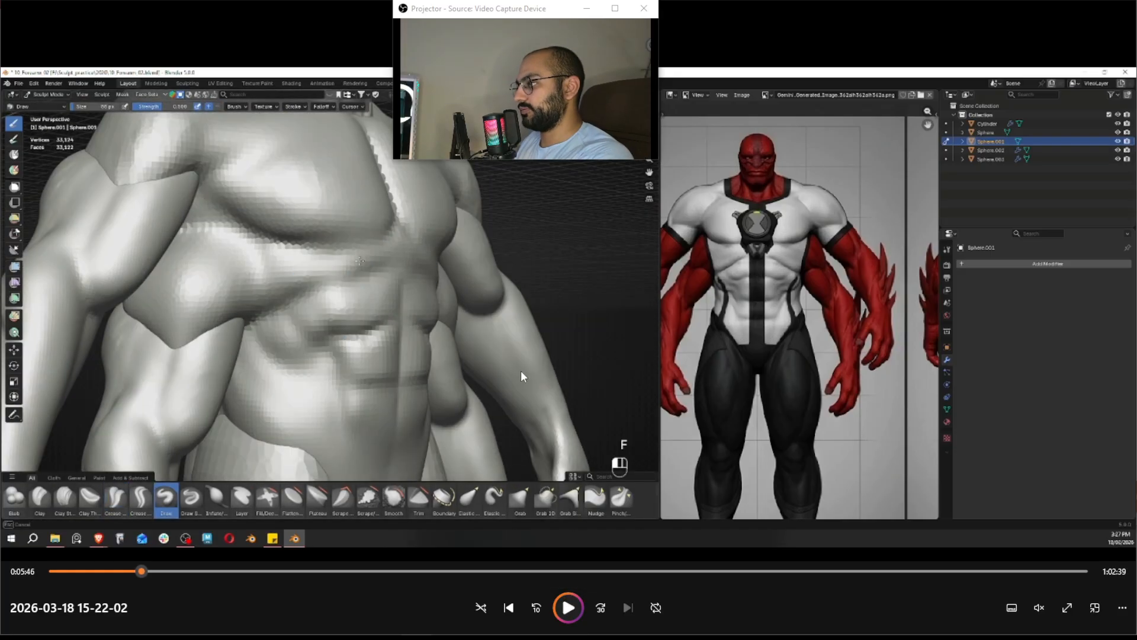
key(super+shift+s)
mouse_move(142, 115)
mouse_down()
mouse_move(492, 301)
mouse_move(671, 527)
mouse_move(928, 525)
mouse_up()
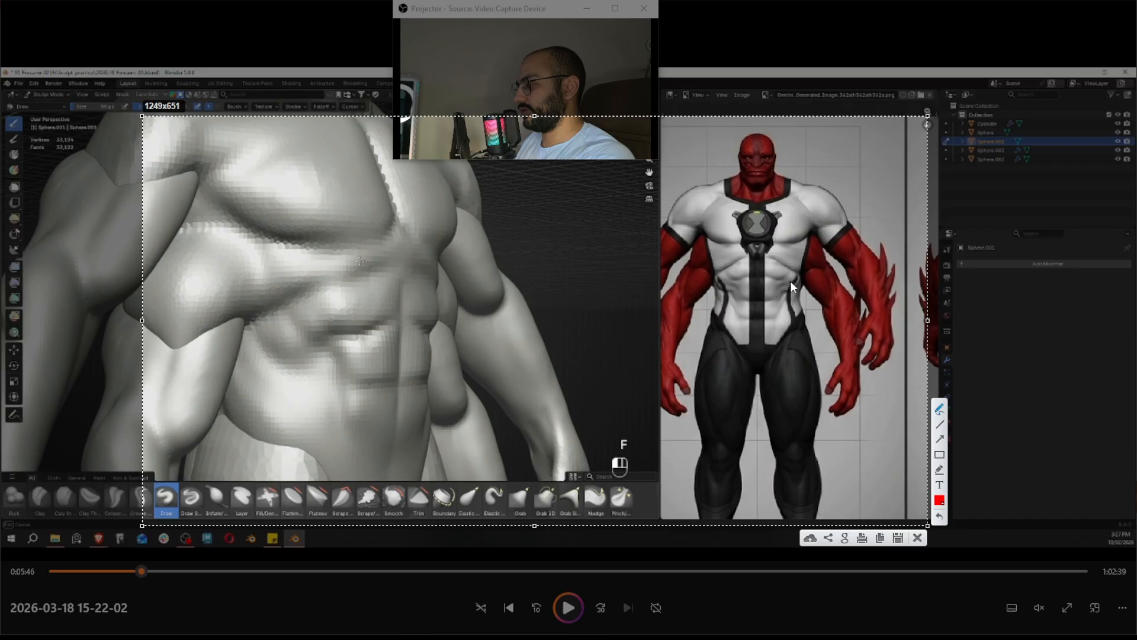
key(Escape)
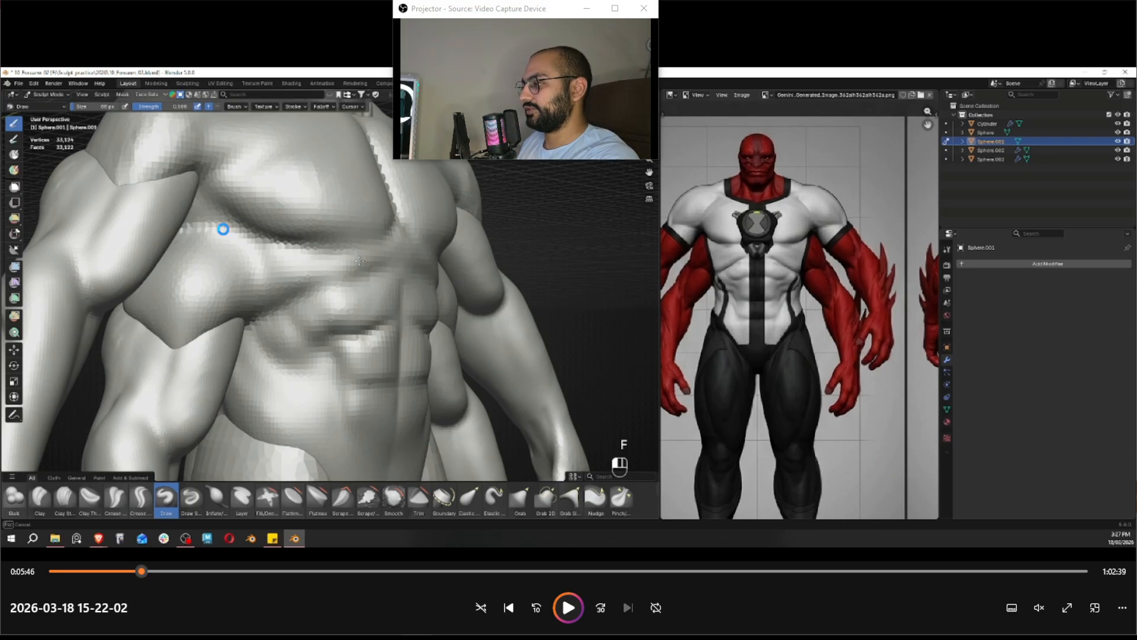
key(Print)
drag(125, 103, 603, 476)
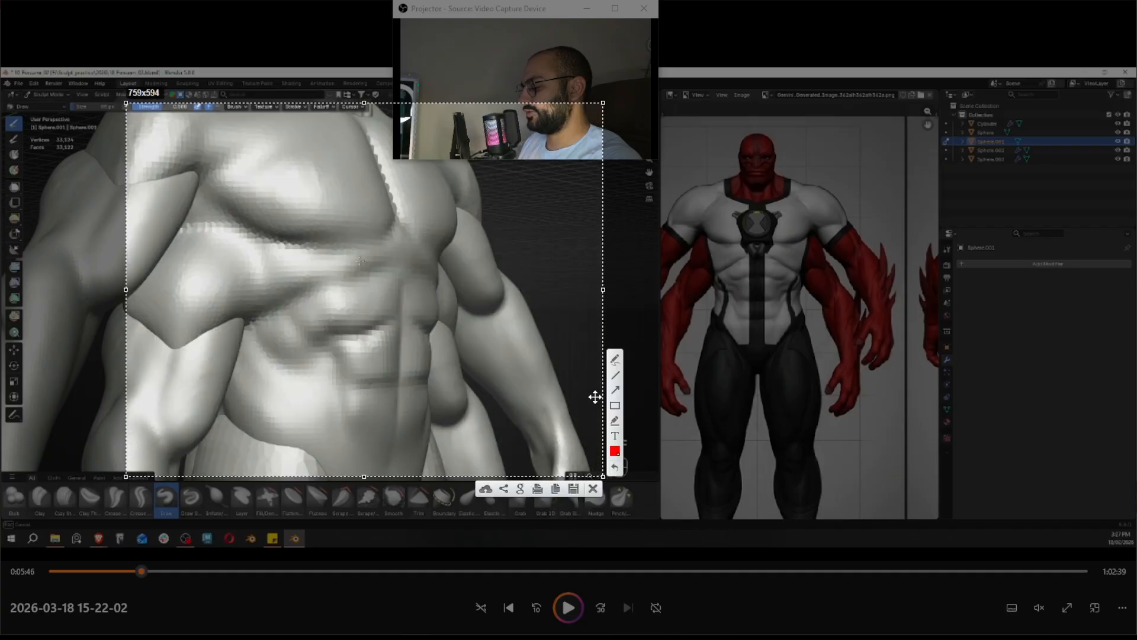
key(ctrl+c)
Switch to the Brave browser, open Pinterest, and move the webcam projector window clear of the main image
click(138, 637)
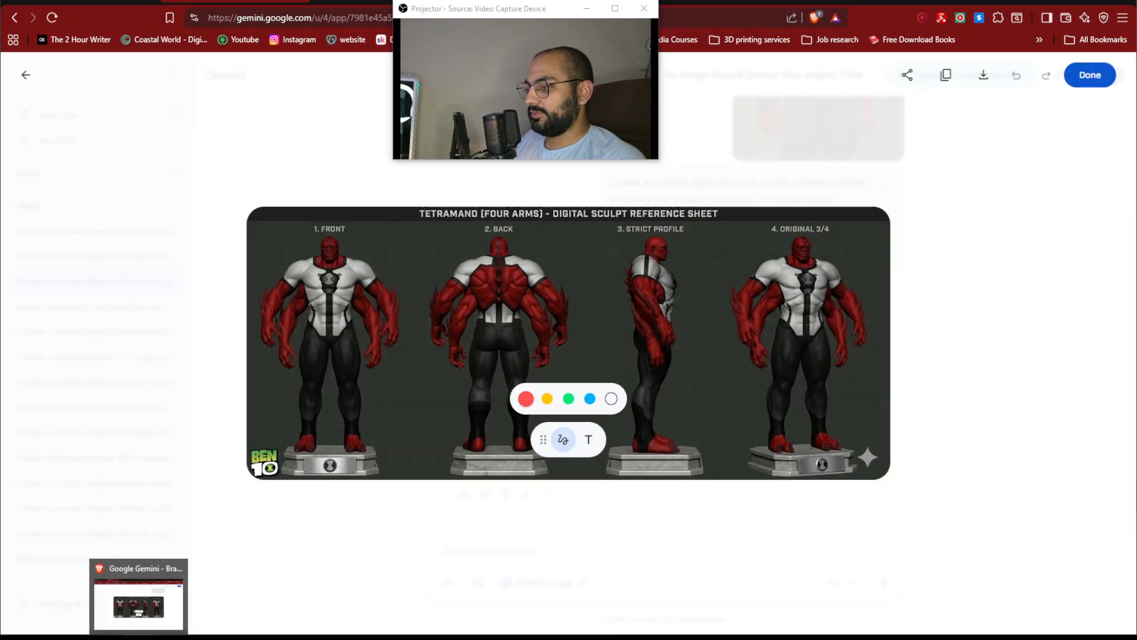
click(345, 3)
text(pin)
key(Return)
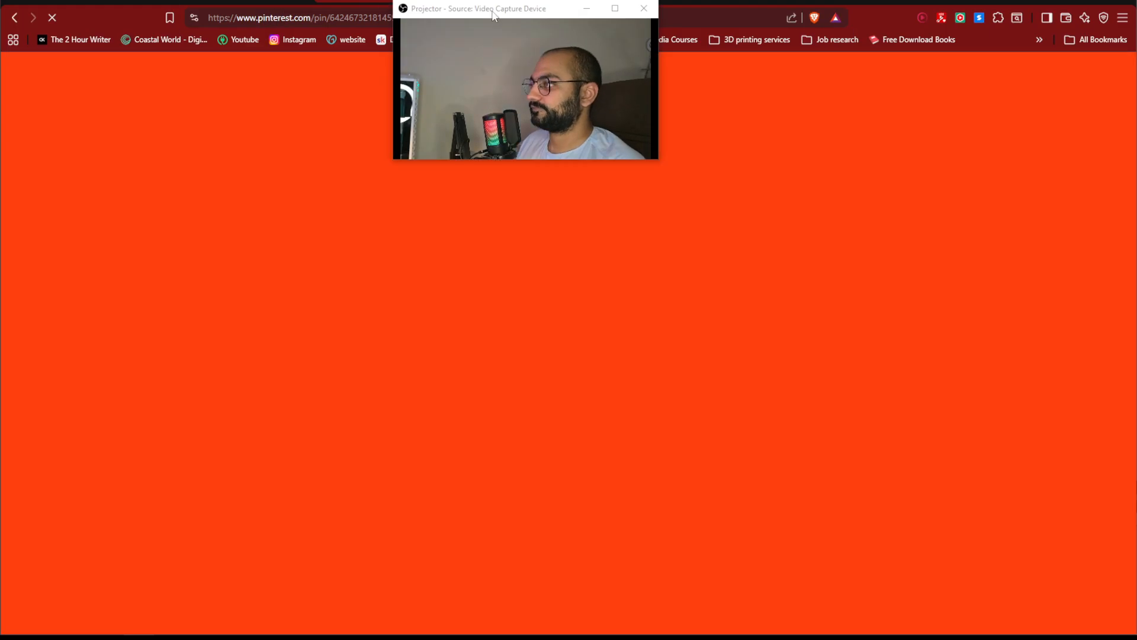
drag(490, 8, 921, 233)
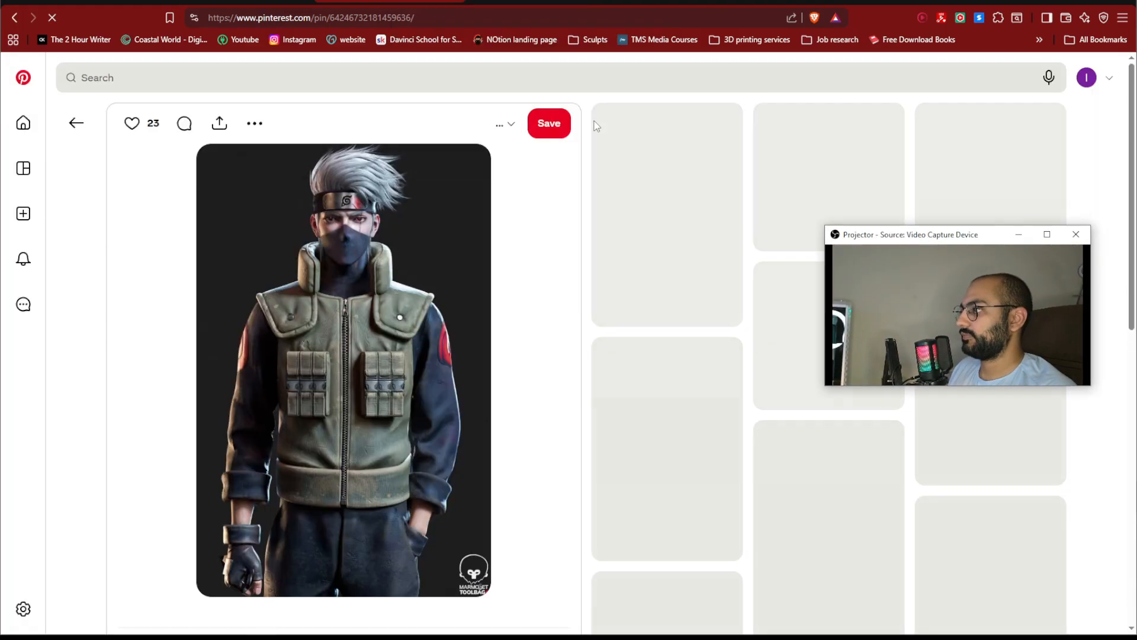
Search Pinterest for "torso sculpt" and dismiss the site's notification request
click(584, 83)
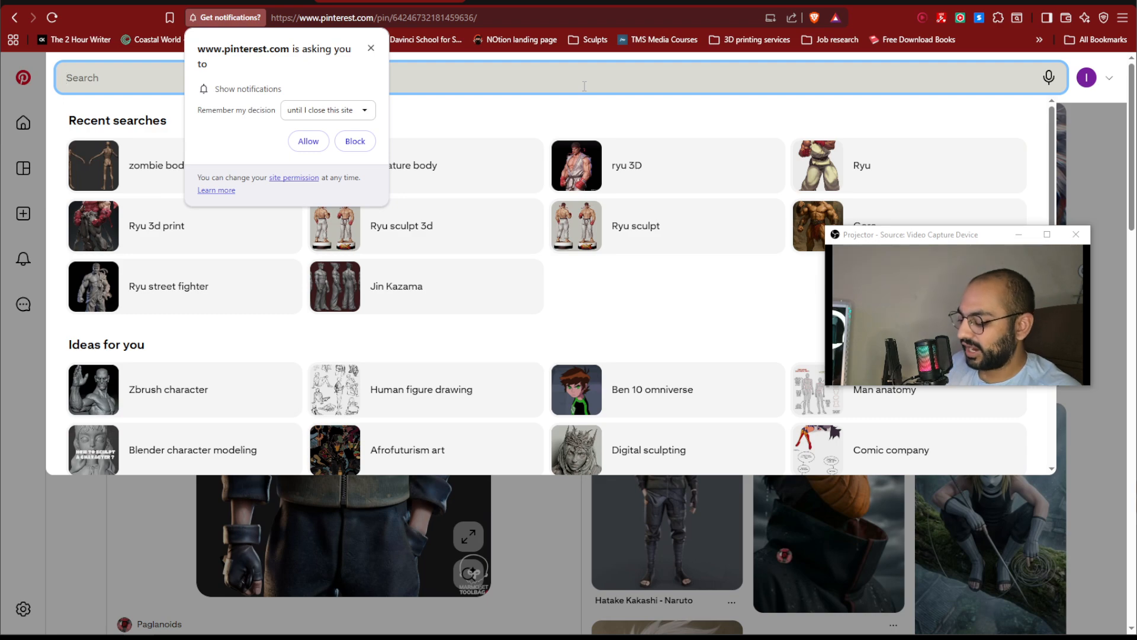
text(torso scu)
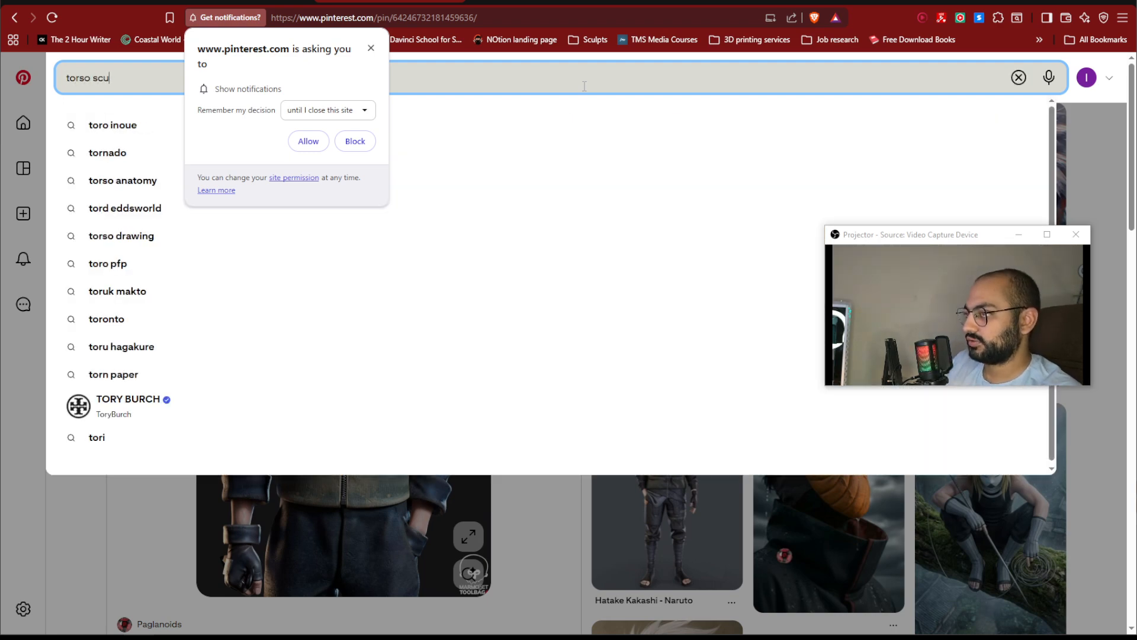
text(lpt)
key(Return)
click(372, 51)
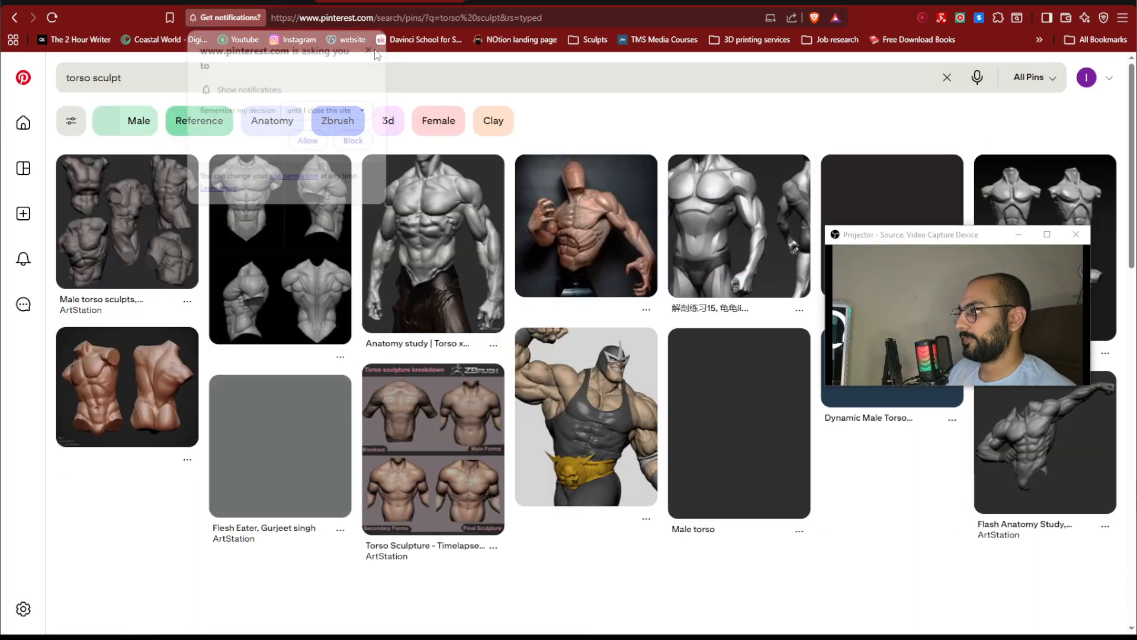
Open the four-view grey torso pin and trace one pectoral's outline and converging fibres in red on a screen capture of it
click(284, 214)
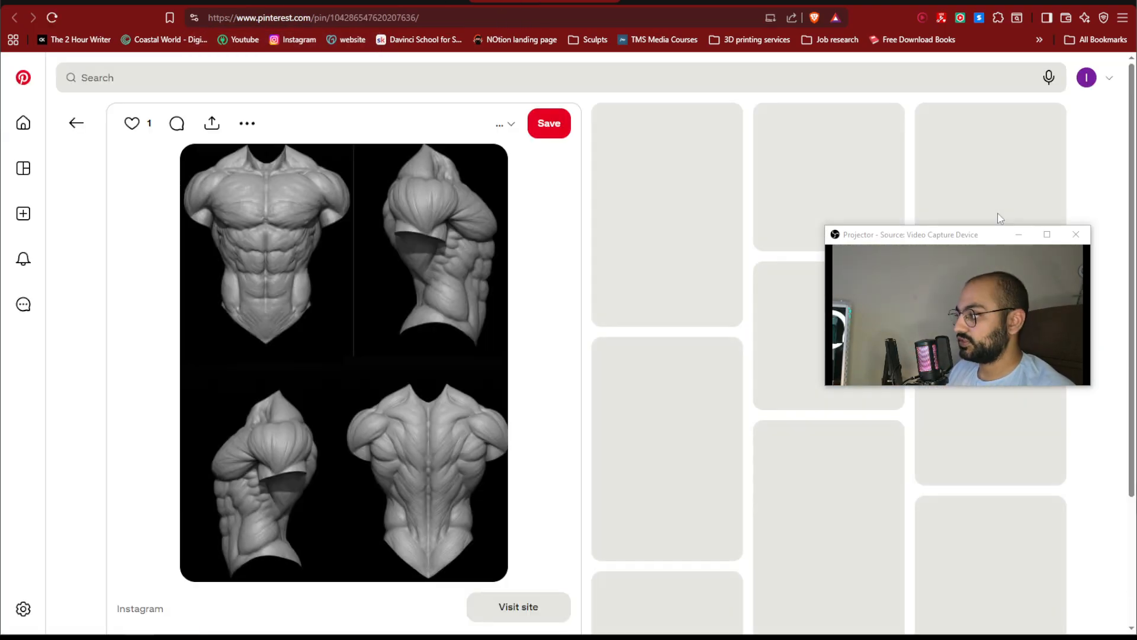
key(super+shift+s)
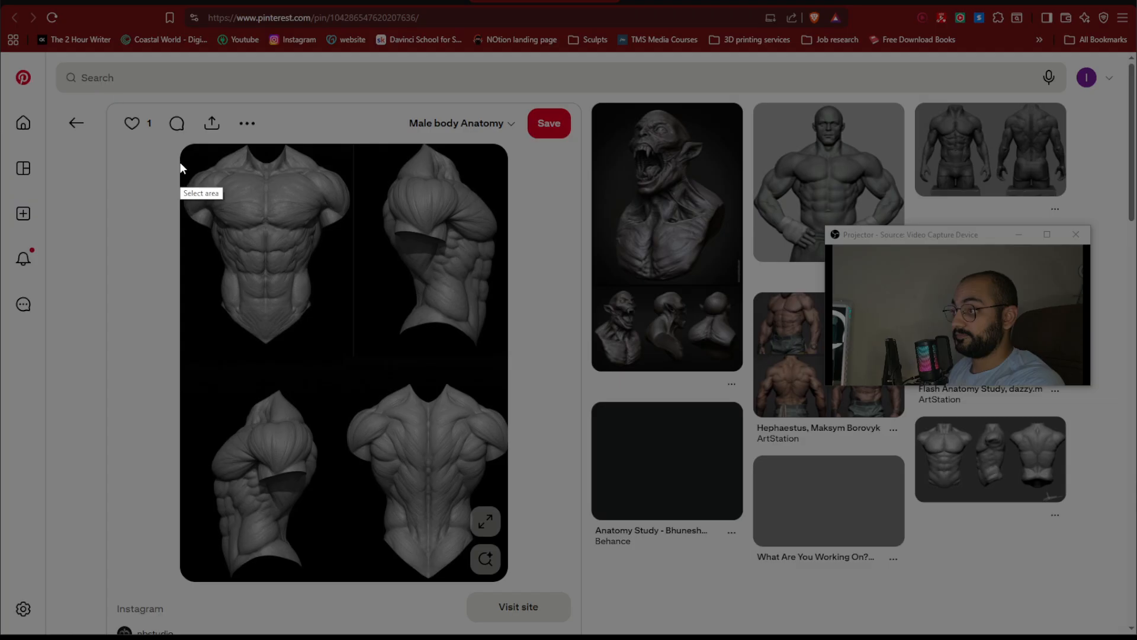
drag(179, 148, 507, 576)
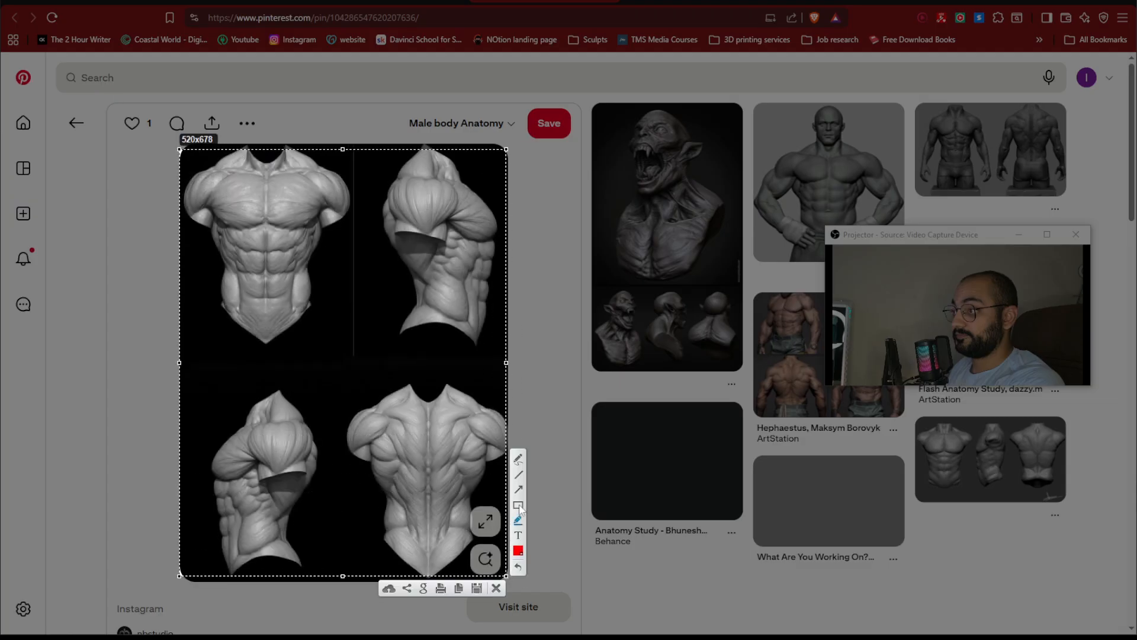
click(518, 457)
drag(268, 177, 267, 191)
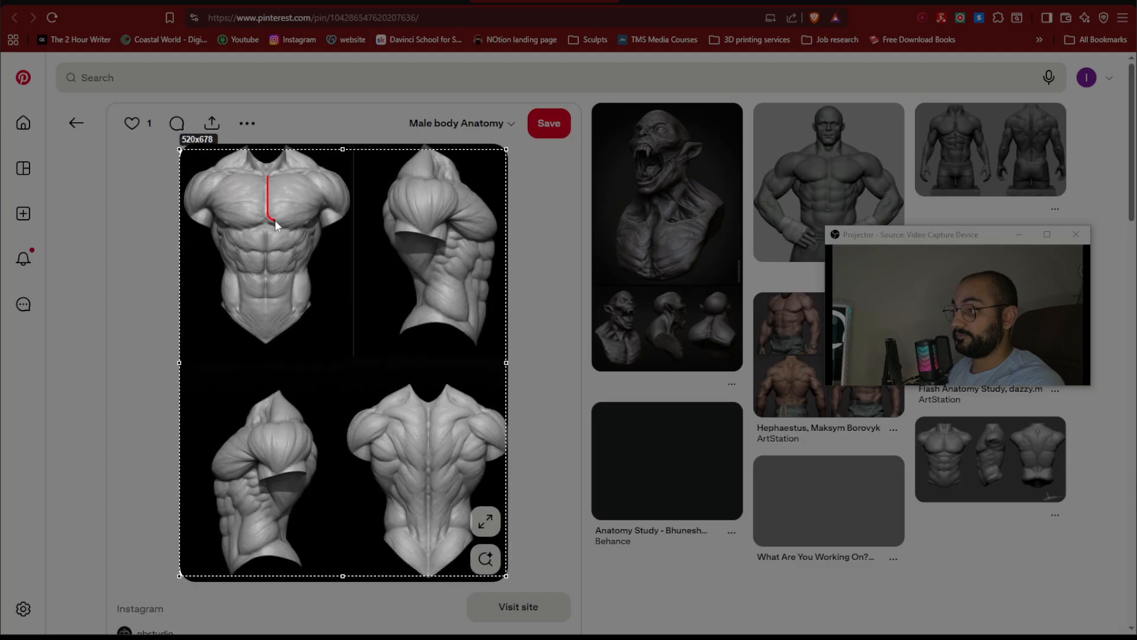
mouse_move(301, 224)
mouse_down()
mouse_move(320, 212)
mouse_move(277, 215)
mouse_move(324, 203)
mouse_up()
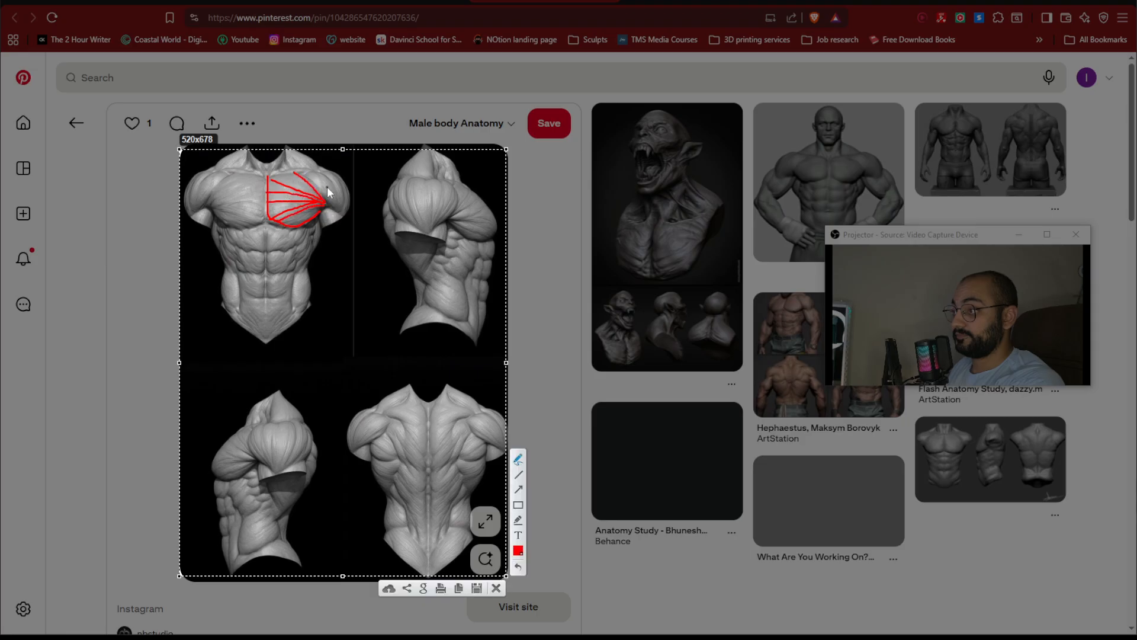
Mark the abdominal blocks and the side rib muscles on the captured front torso in red, and close the annotation
drag(264, 225, 297, 227)
drag(297, 244, 270, 298)
drag(264, 301, 261, 300)
mouse_move(265, 249)
mouse_down()
mouse_move(238, 250)
mouse_move(237, 239)
mouse_up()
drag(309, 223, 317, 224)
drag(309, 223, 297, 255)
drag(316, 239, 300, 270)
key(Escape)
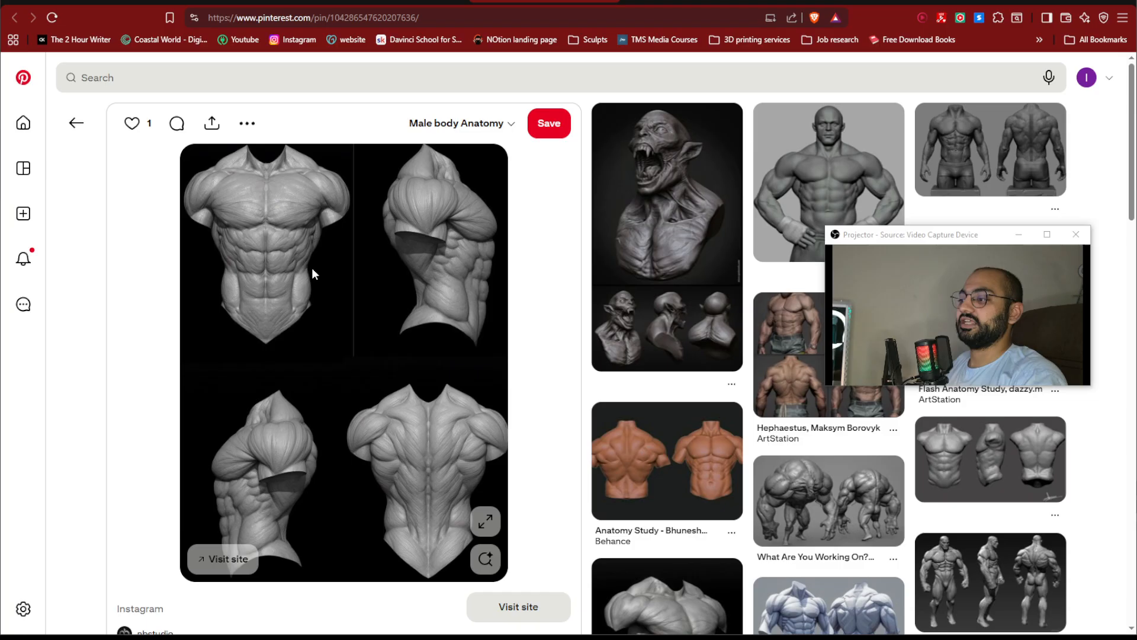
Open the pin of the bald muscular figure with hands on hips and frame it in a screen capture for freehand drawing
click(880, 193)
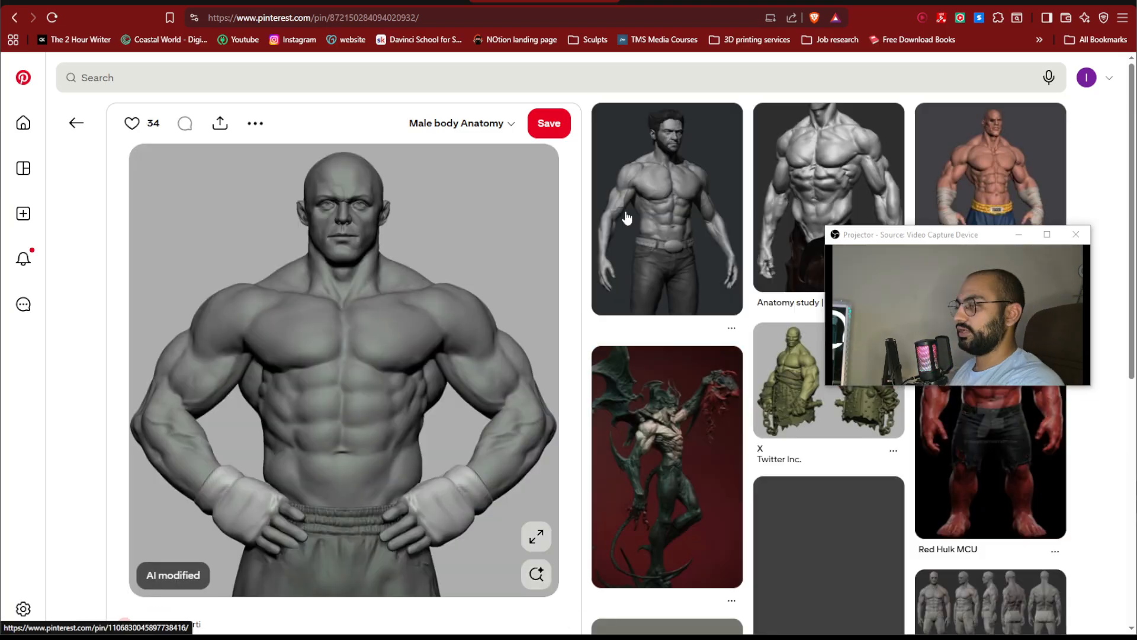
key(Print)
drag(160, 155, 555, 576)
click(569, 458)
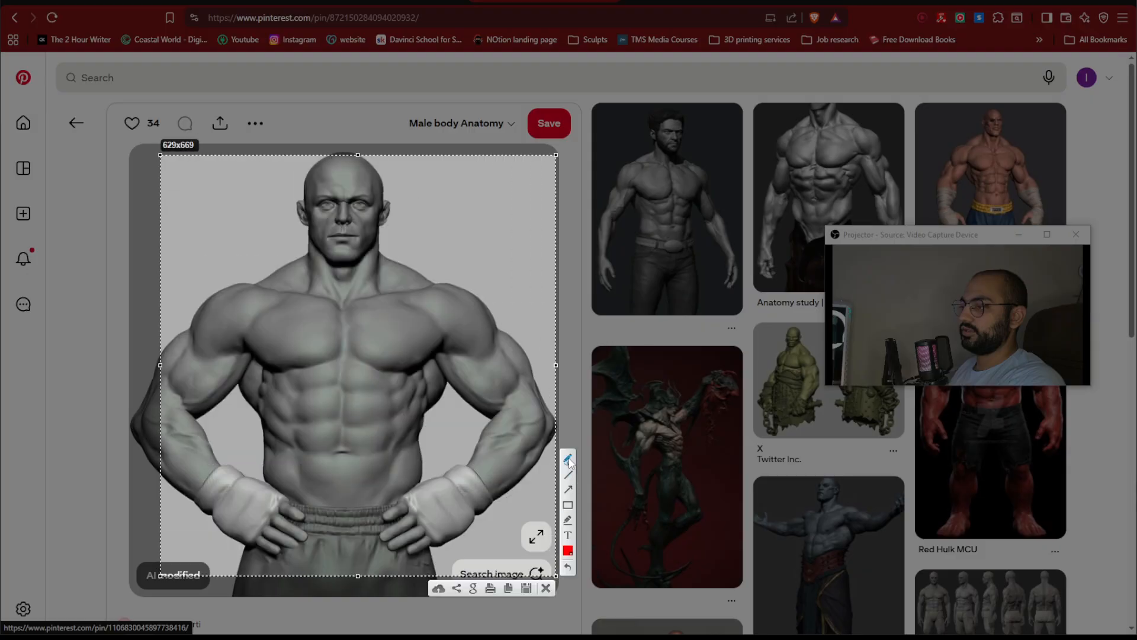
Outline one pectoral of the bald figure in red and draw its fibres converging toward the shoulder
drag(350, 300, 350, 301)
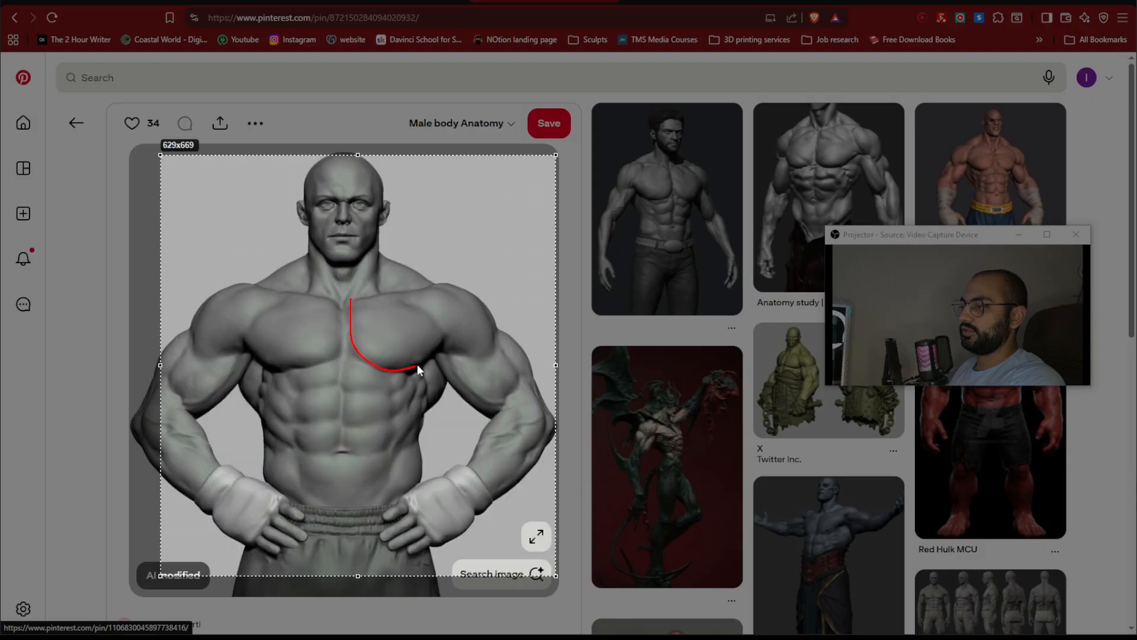
drag(417, 365, 440, 339)
mouse_move(351, 298)
mouse_down()
mouse_move(385, 295)
mouse_move(453, 342)
mouse_move(407, 311)
mouse_move(440, 330)
mouse_up()
drag(368, 320, 434, 334)
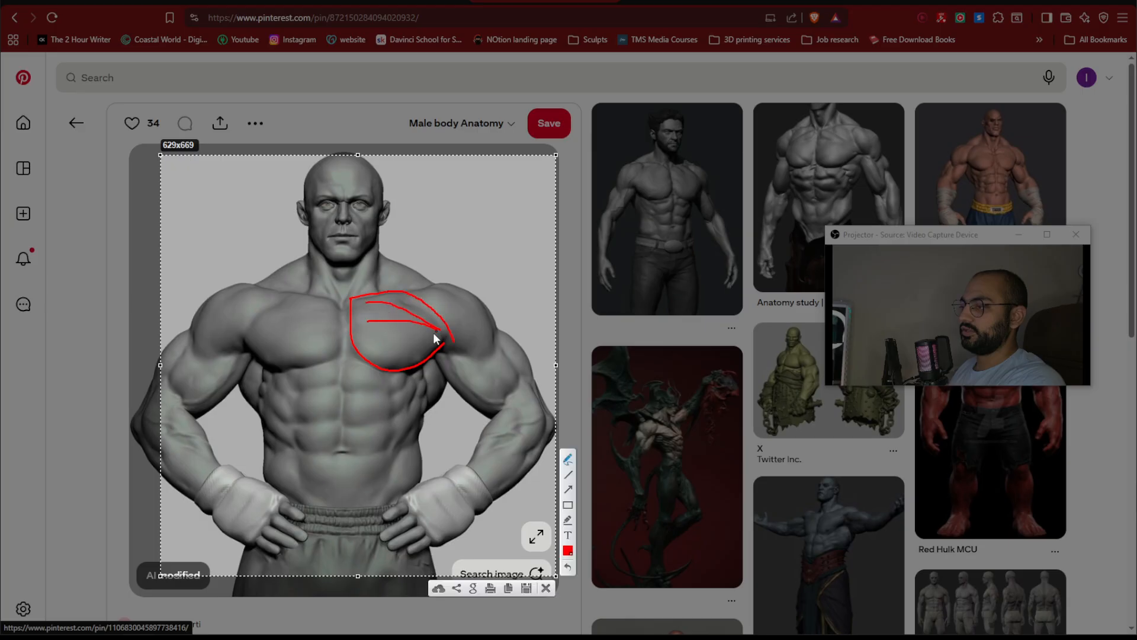
drag(356, 339, 443, 335)
Mark the serratus beneath the armpit and outline one column of abdominal blocks on the bald figure, and close the annotation
mouse_move(445, 344)
mouse_down()
mouse_move(380, 361)
mouse_move(421, 379)
mouse_move(424, 408)
mouse_up()
drag(386, 372, 388, 387)
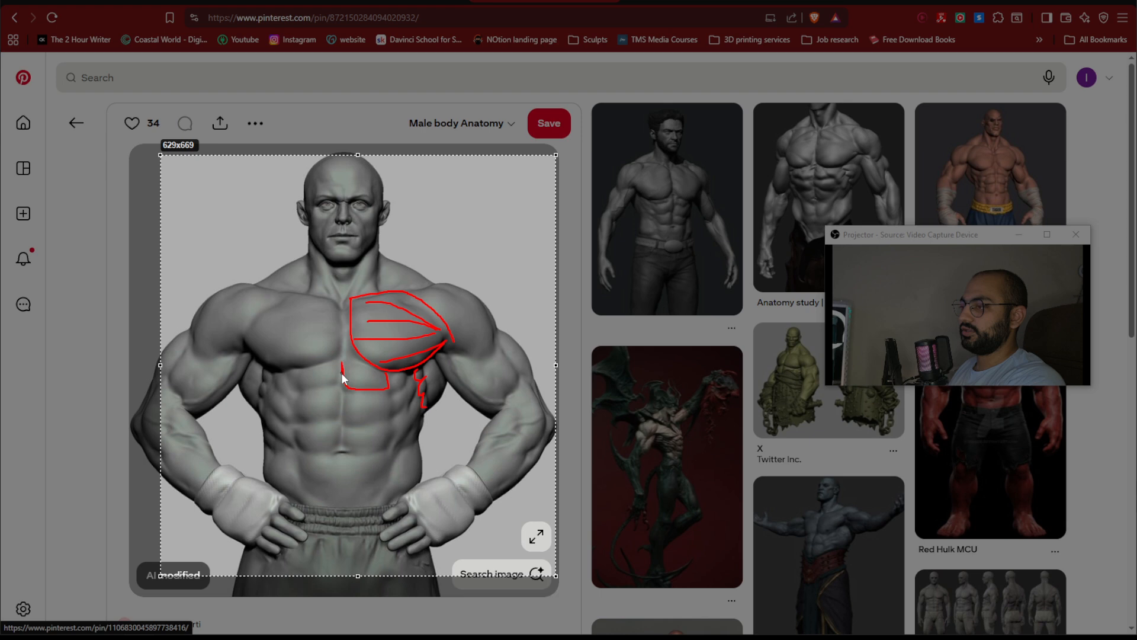
mouse_move(389, 385)
mouse_down()
mouse_move(388, 443)
mouse_move(336, 451)
mouse_move(349, 450)
mouse_up()
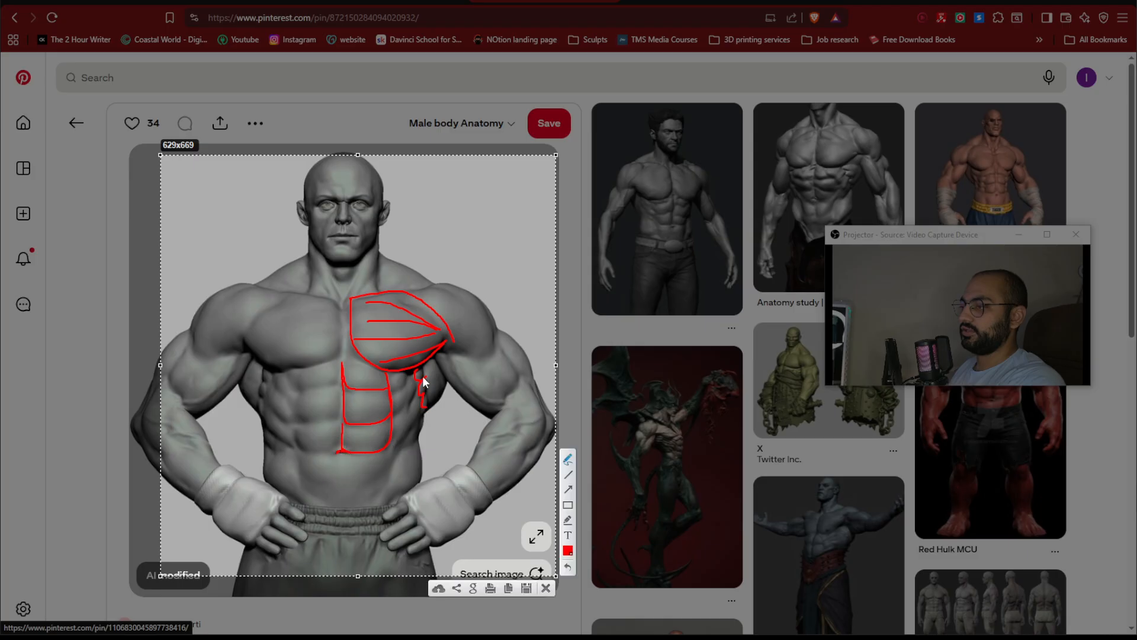
mouse_move(422, 377)
mouse_down()
mouse_move(392, 401)
mouse_move(394, 414)
mouse_move(412, 371)
mouse_move(393, 394)
mouse_up()
key(Escape)
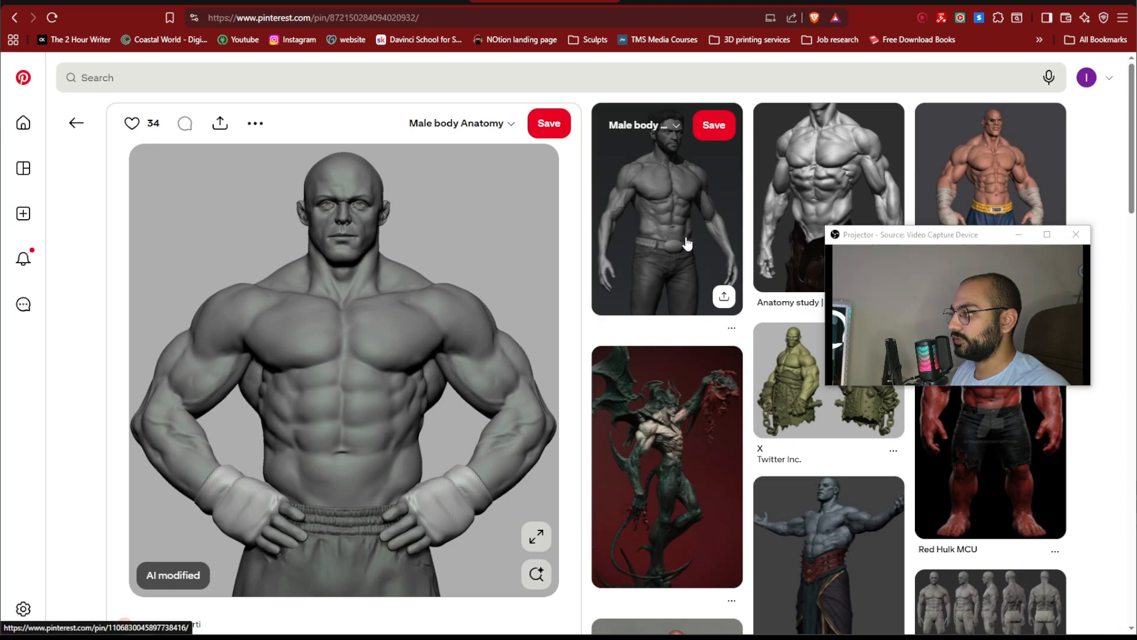
Browse the related pins for another torso reference and open the Wolverine sculpt shown from the side and front
scroll(759, 444, down, 7)
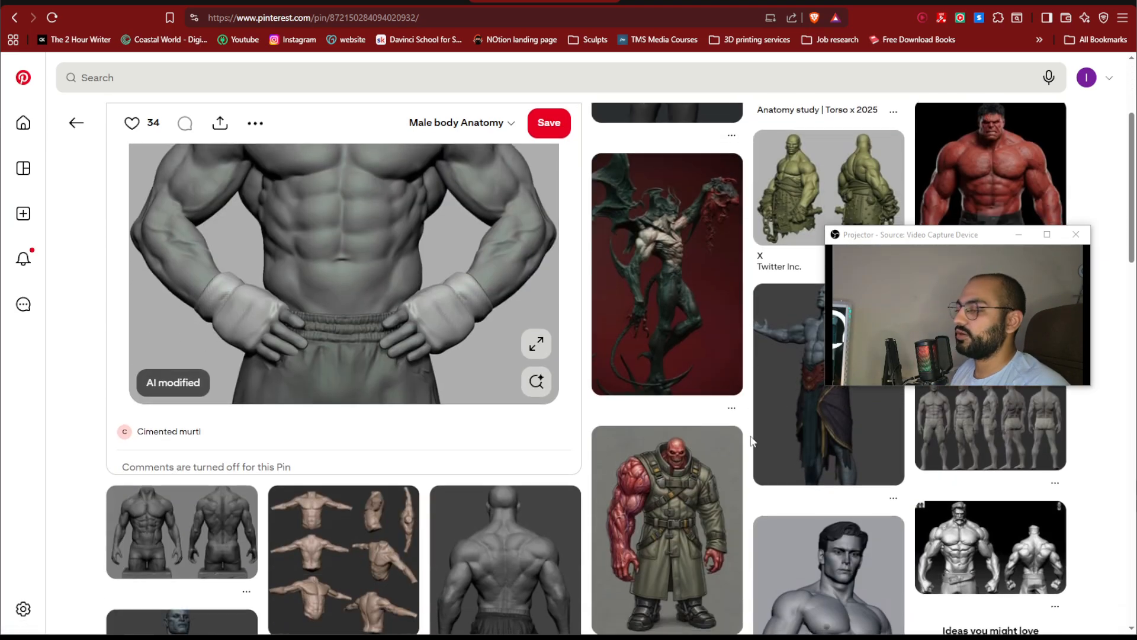
scroll(751, 438, up, 2)
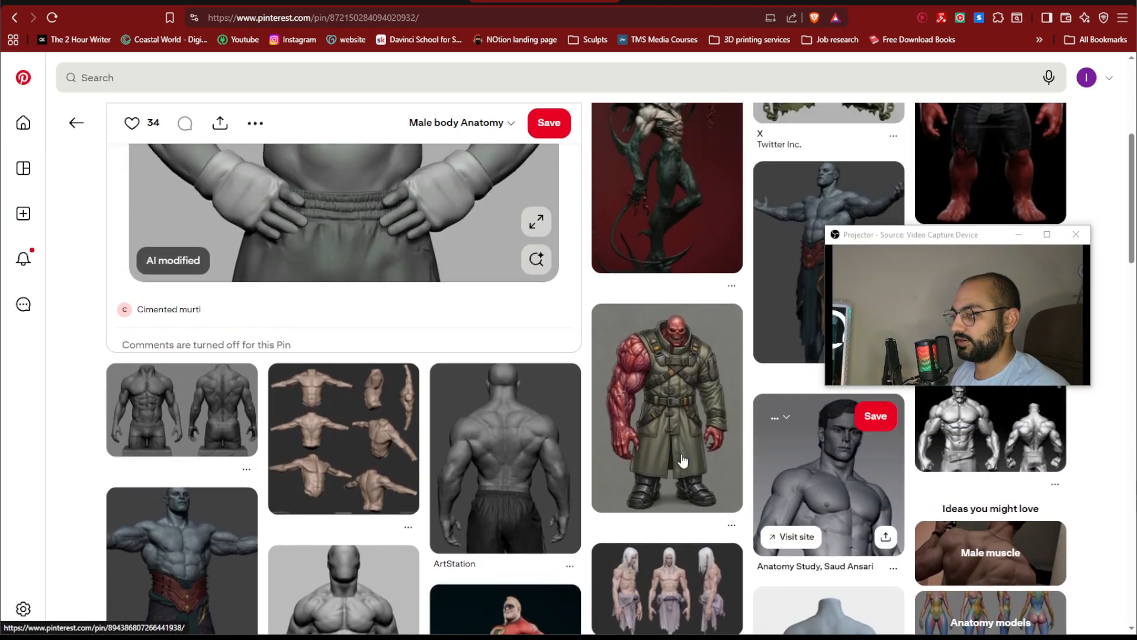
scroll(287, 426, down, 2)
scroll(379, 420, down, 4)
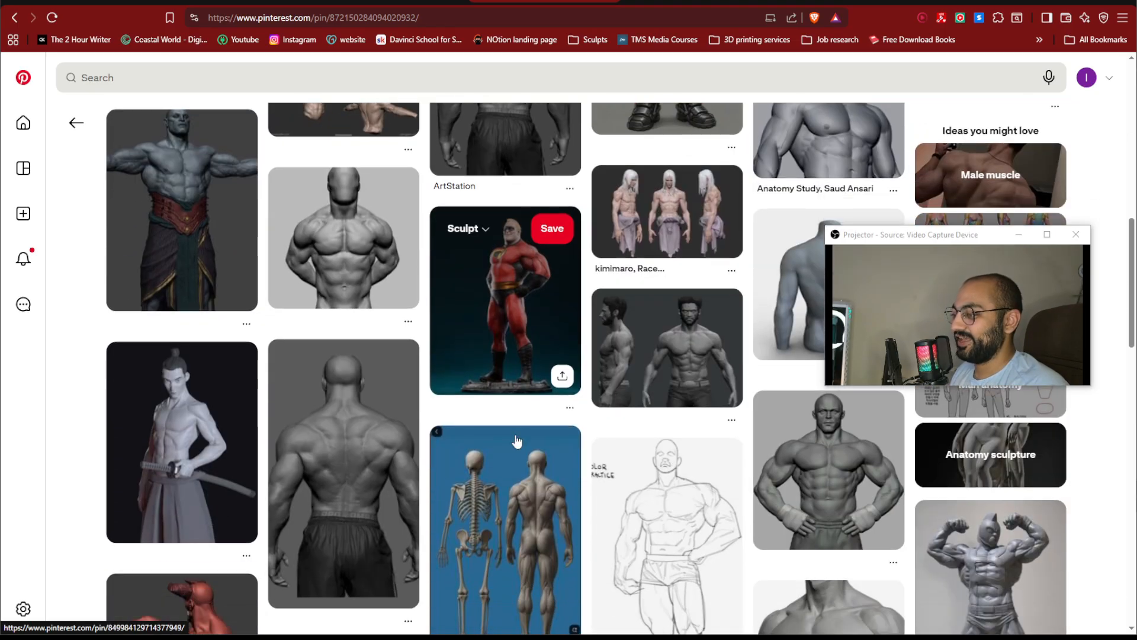
click(720, 349)
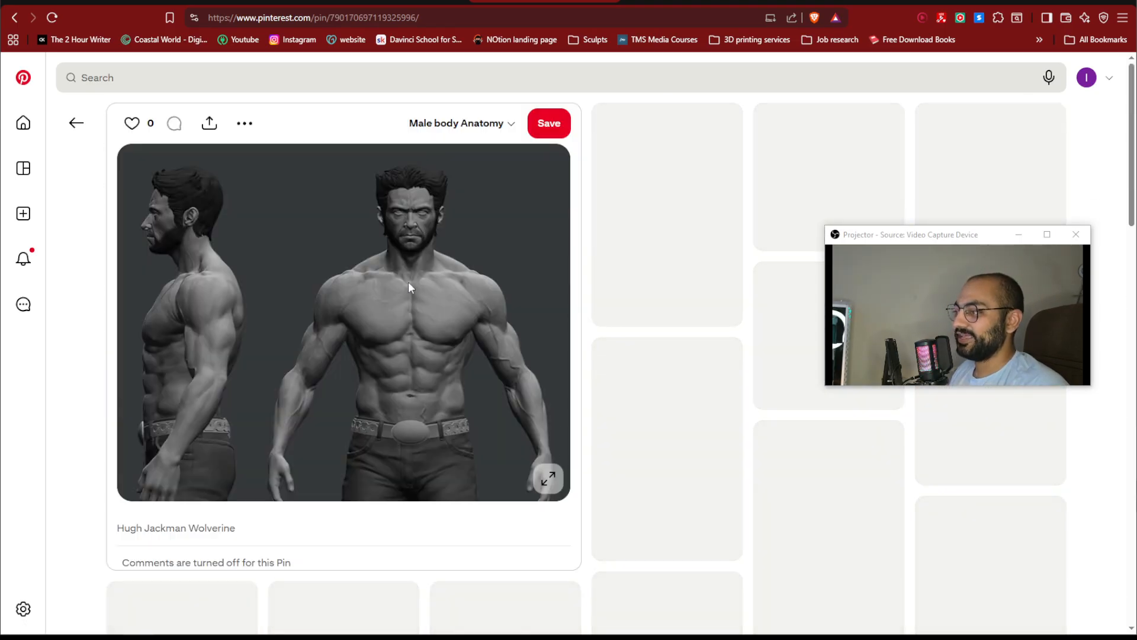
Capture the front-view Wolverine figure, trace its pectoral from the centre line in red, and close the annotation
key(Print)
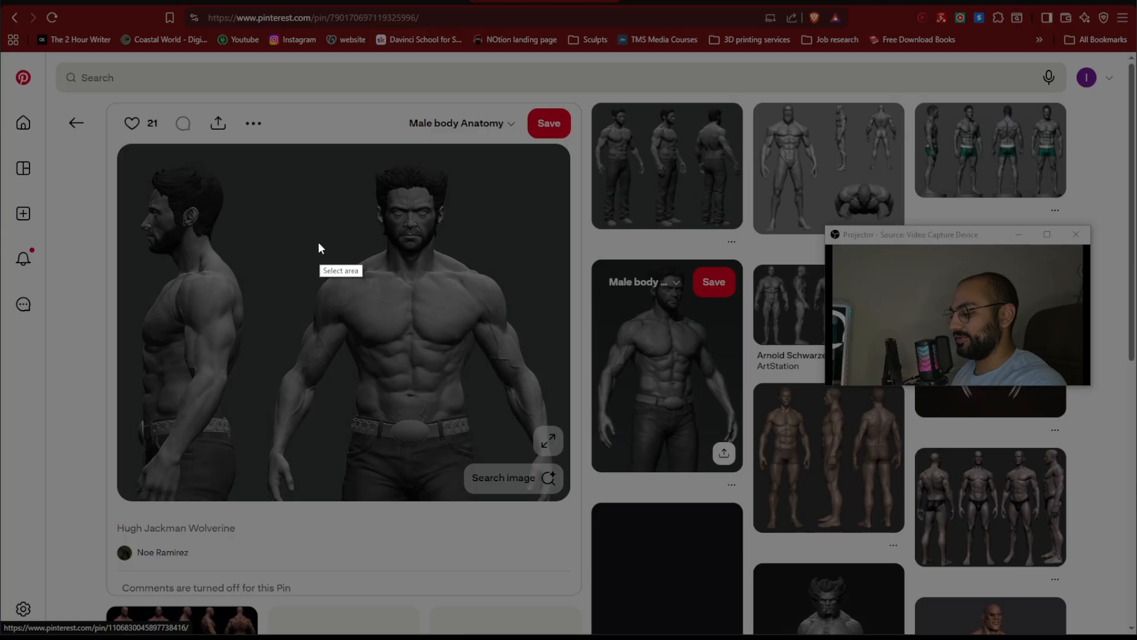
drag(273, 153, 555, 501)
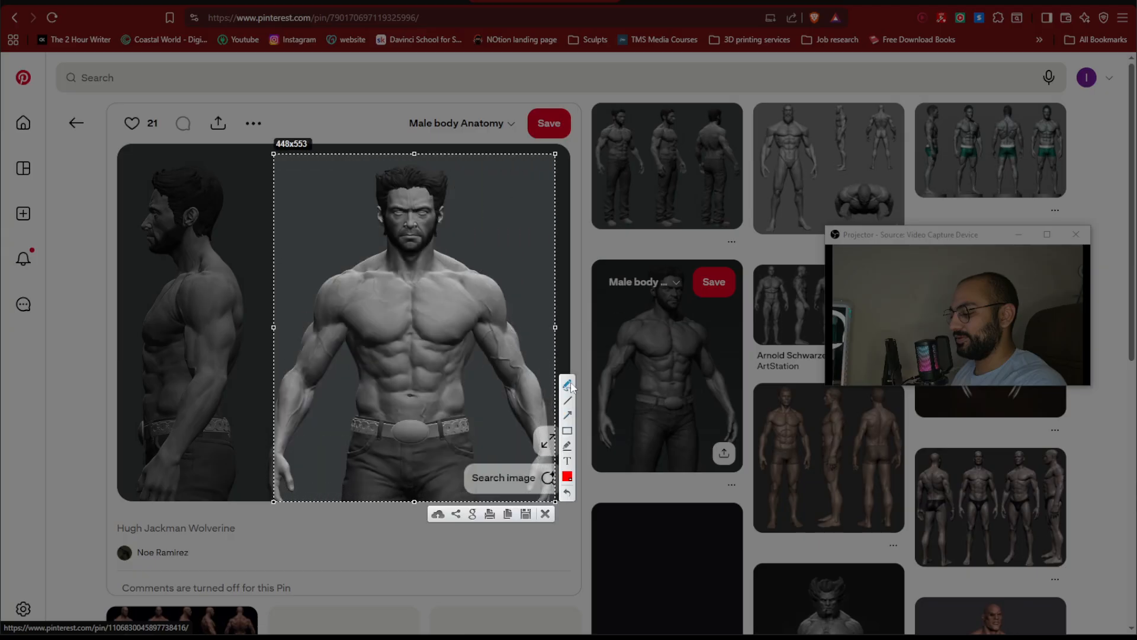
drag(413, 275, 413, 307)
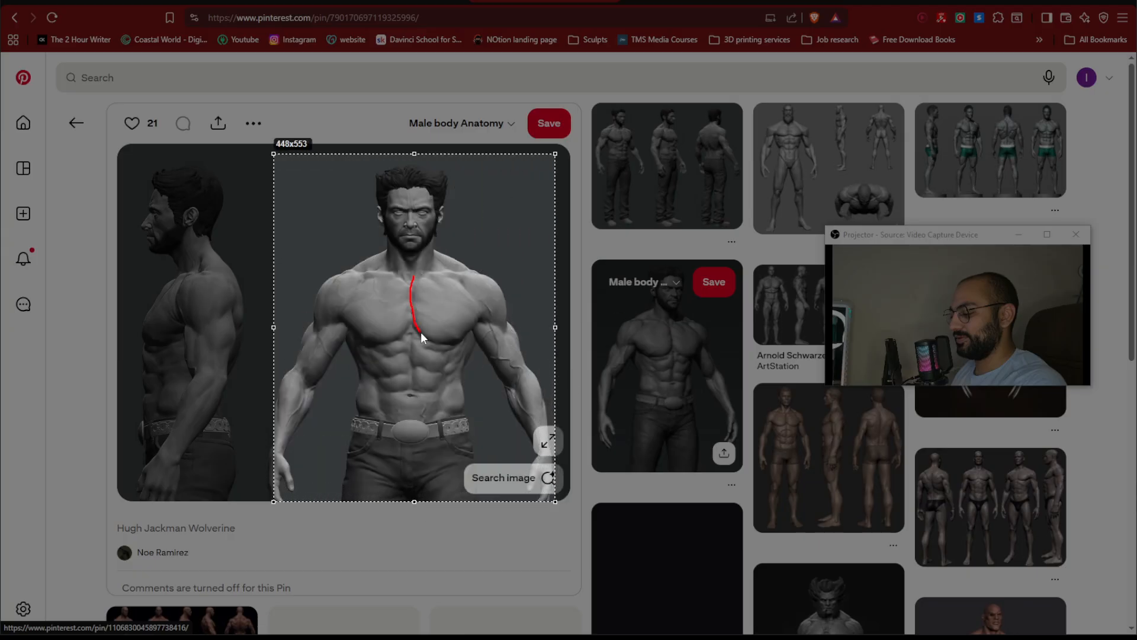
drag(478, 323, 479, 322)
key(Escape)
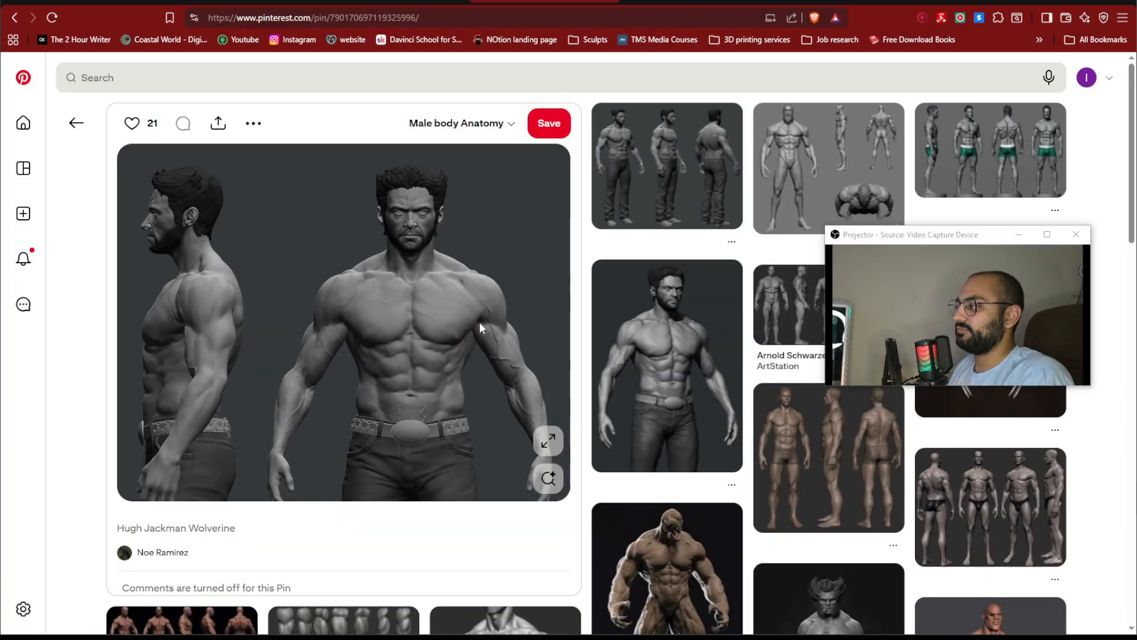
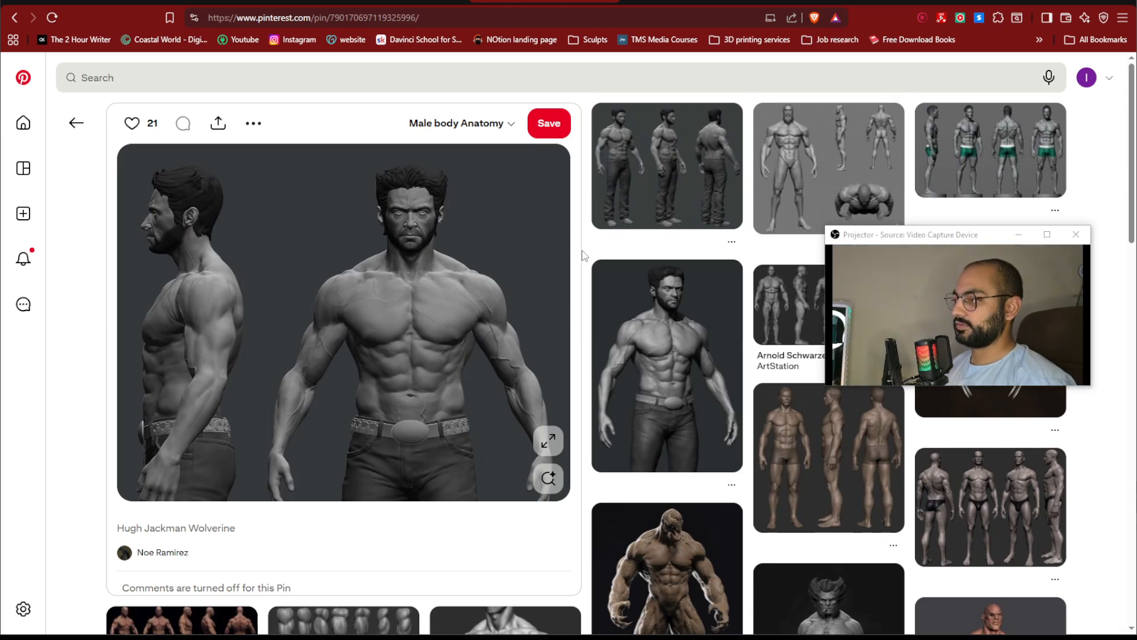
click(678, 438)
key(Print)
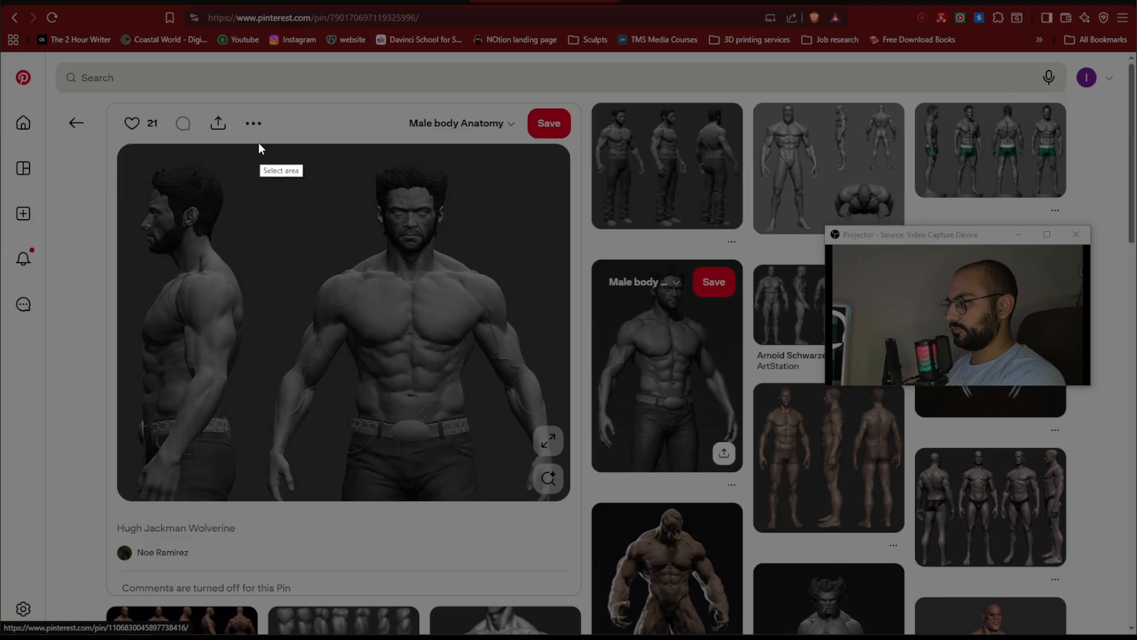
drag(256, 140, 568, 501)
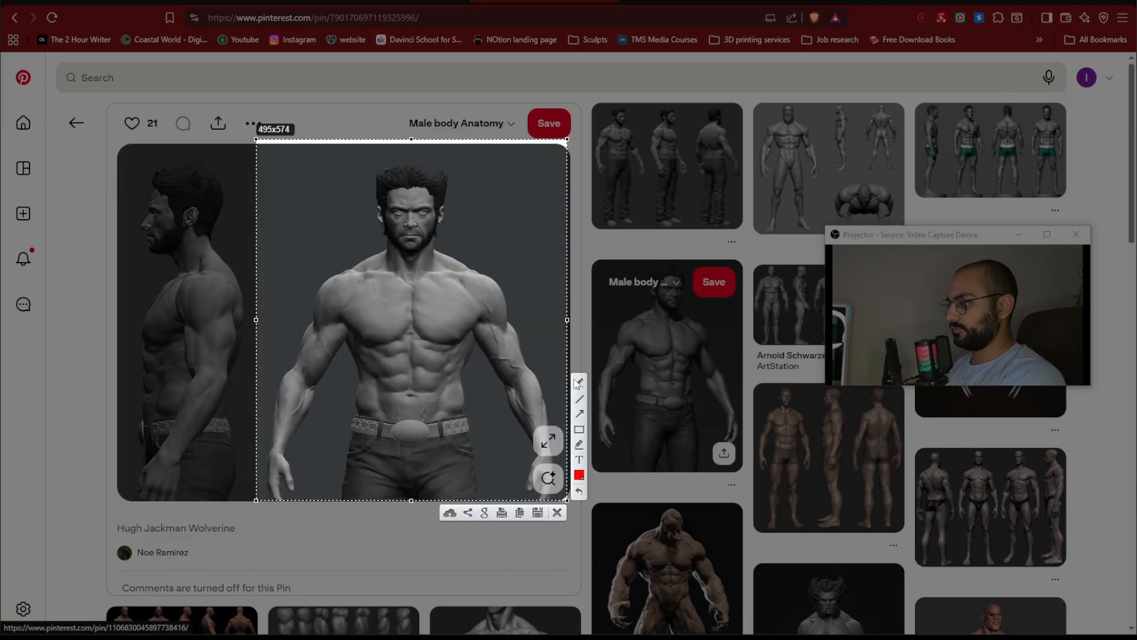
key(ctrl+c)
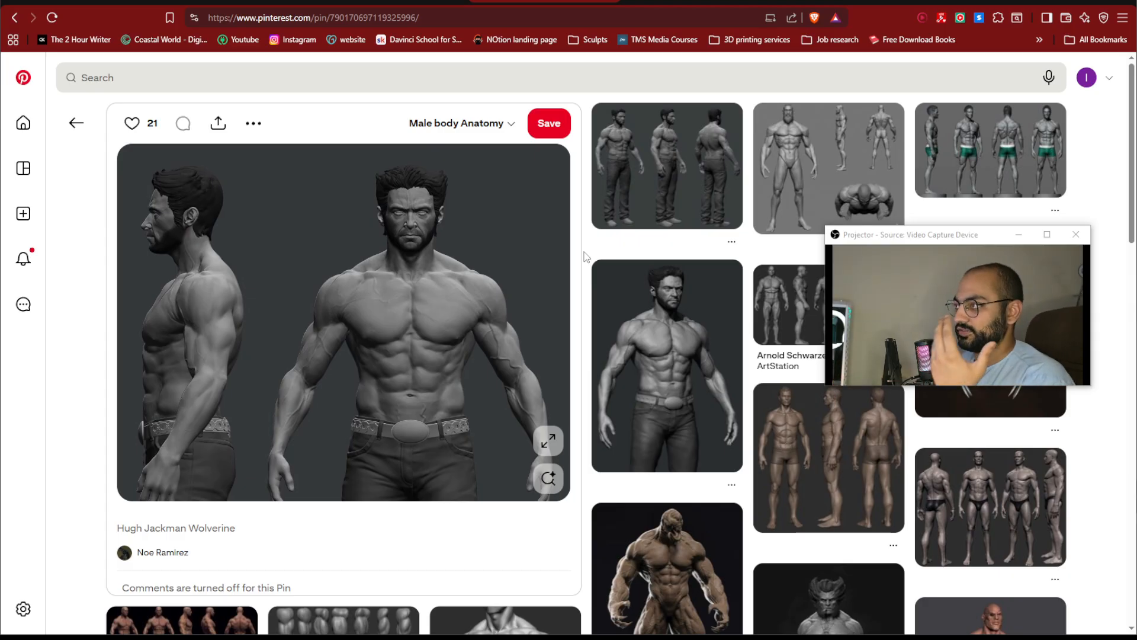
Capture the front-view Wolverine figure, outline one pectoral in red and draw its fibres converging toward the shoulder
click(651, 332)
drag(258, 142, 590, 511)
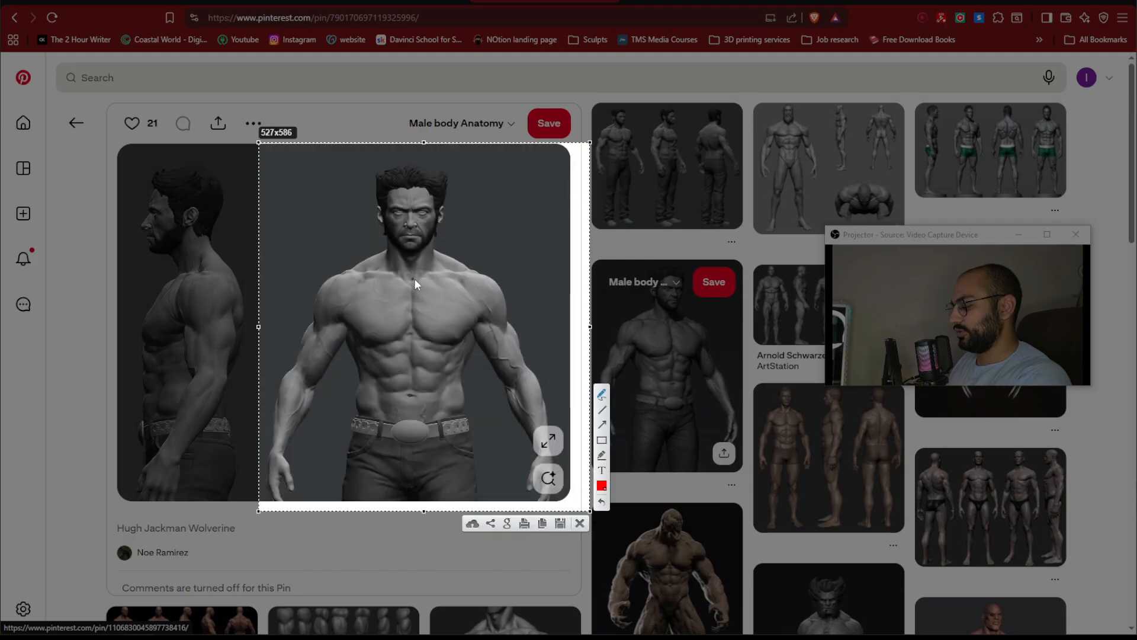
mouse_move(453, 274)
mouse_down()
mouse_move(466, 284)
mouse_move(433, 344)
mouse_move(415, 327)
mouse_move(482, 317)
mouse_up()
mouse_move(418, 294)
mouse_down()
mouse_move(482, 308)
mouse_move(477, 293)
mouse_up()
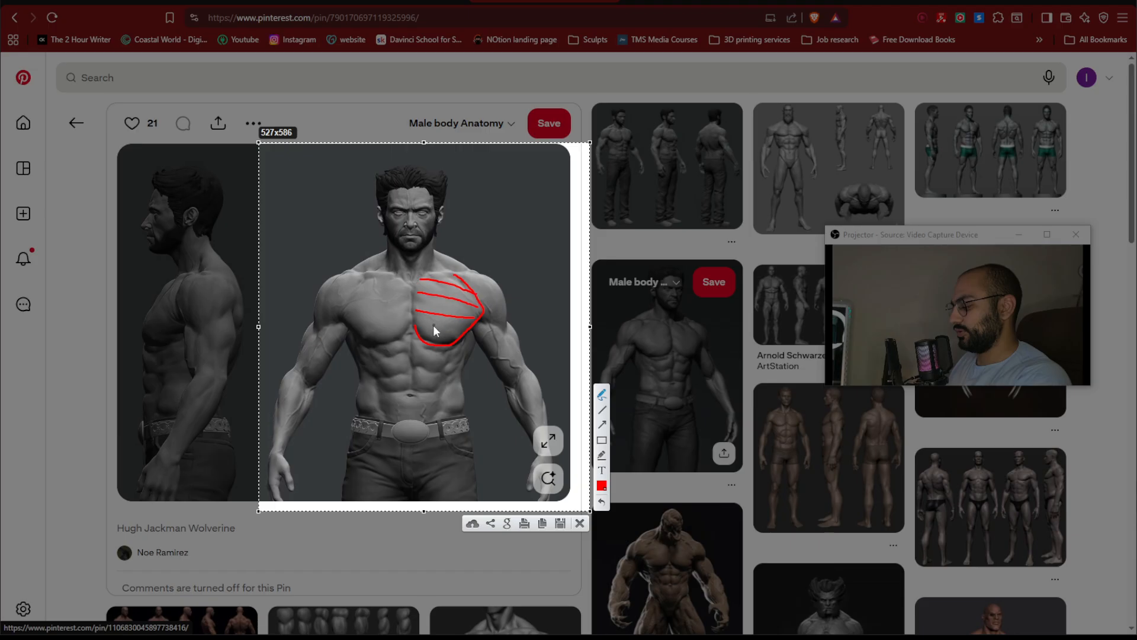
Outline one column of the Wolverine's abdominal blocks, mark the serratus beside it, and close the annotation
mouse_move(416, 328)
mouse_down()
mouse_move(483, 314)
mouse_move(414, 358)
mouse_move(415, 340)
mouse_move(440, 347)
mouse_move(444, 368)
mouse_move(411, 394)
mouse_up()
mouse_move(470, 341)
mouse_down()
mouse_move(465, 360)
mouse_move(444, 365)
mouse_move(457, 364)
mouse_up()
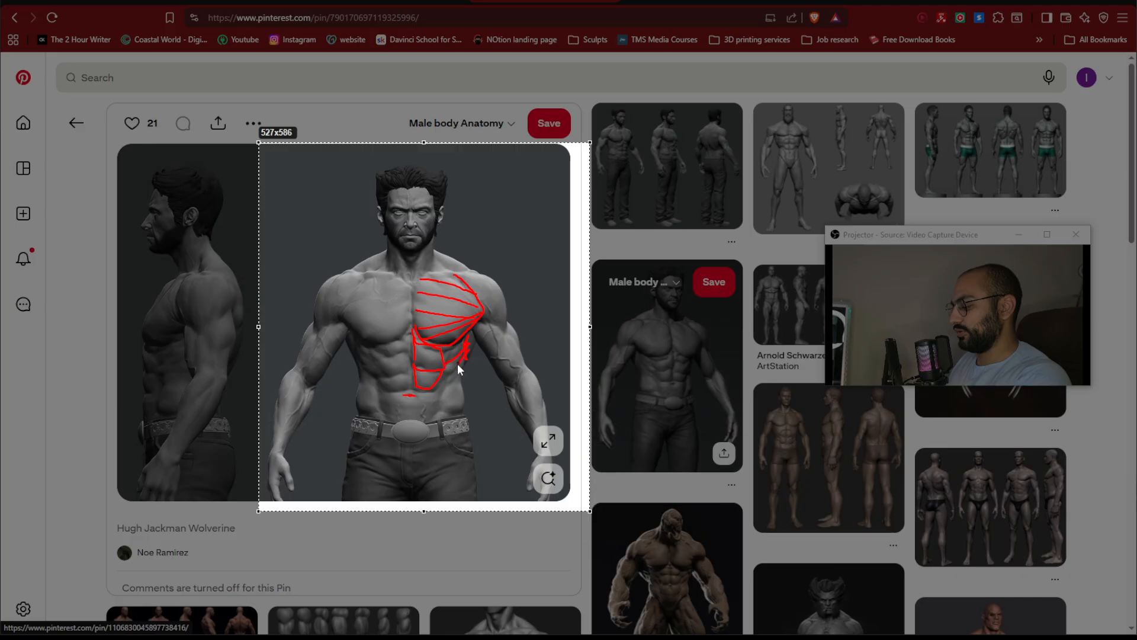
key(Escape)
key(Escape)
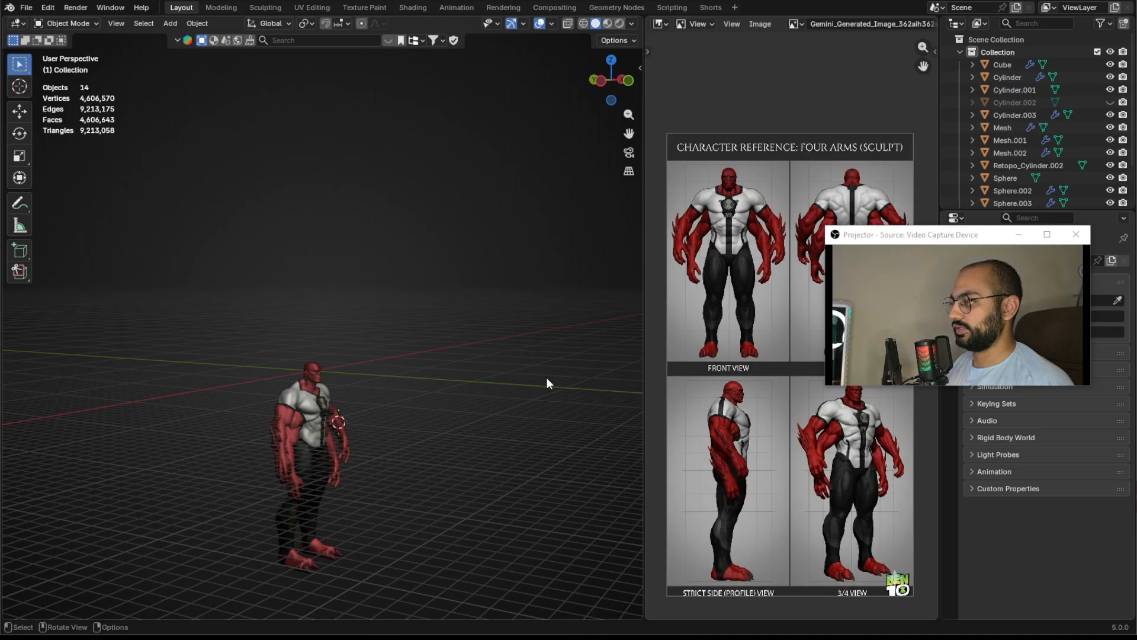
Switch to the paused sculpting recording, move the webcam window off the reference, and capture the sculpted torso together with the reference
scroll(450, 424, up, 5)
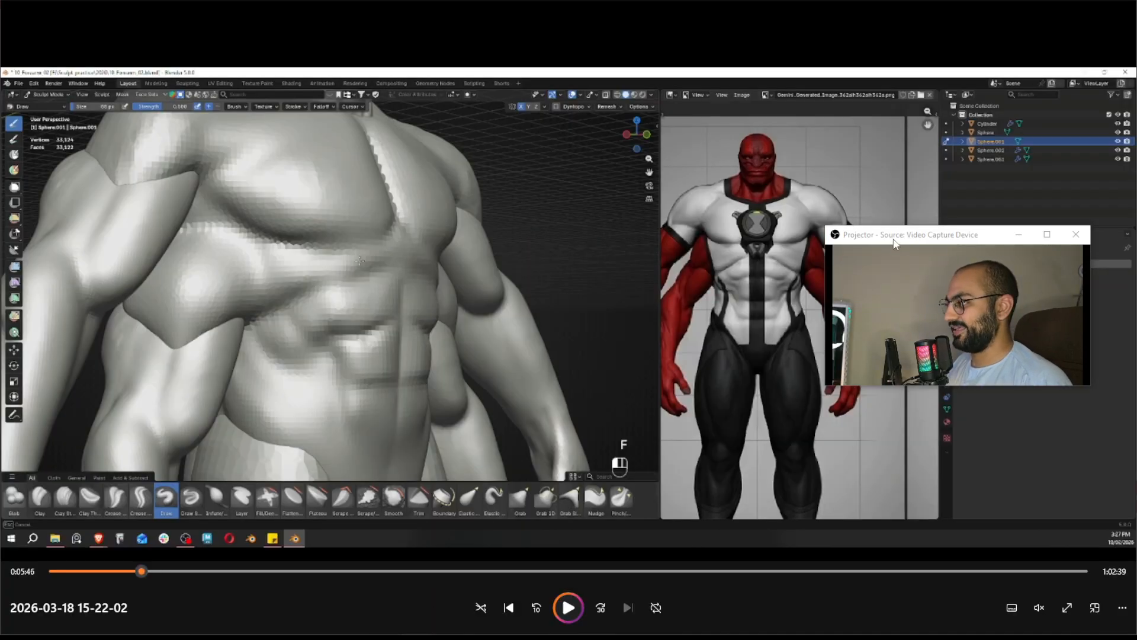
drag(893, 240, 944, 247)
key(Print)
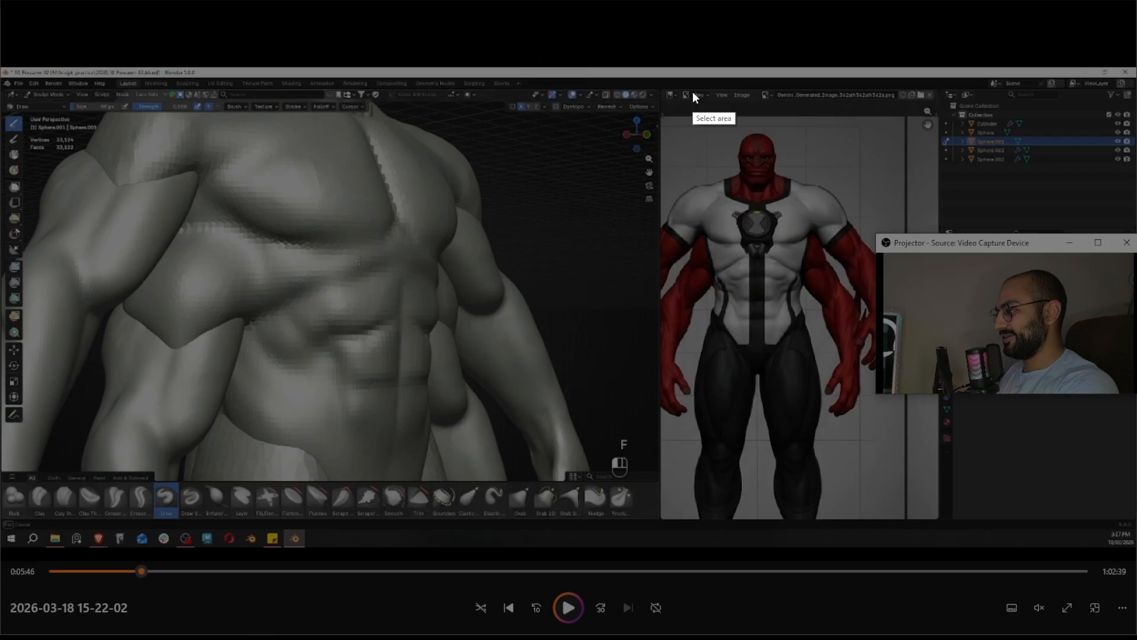
mouse_move(133, 91)
mouse_down()
mouse_move(625, 325)
mouse_move(858, 475)
mouse_move(859, 489)
mouse_up()
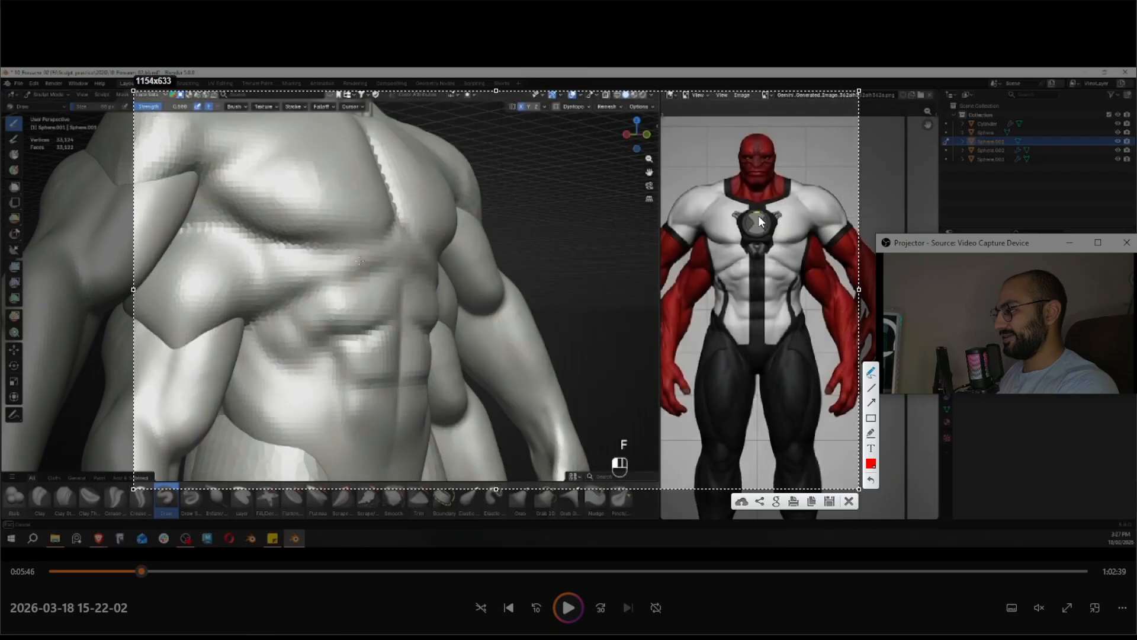
Outline the sculpted pectoral in red, draw its fibres converging toward the shoulder, and close the annotation
mouse_move(348, 116)
mouse_down()
mouse_move(388, 178)
mouse_move(343, 246)
mouse_up()
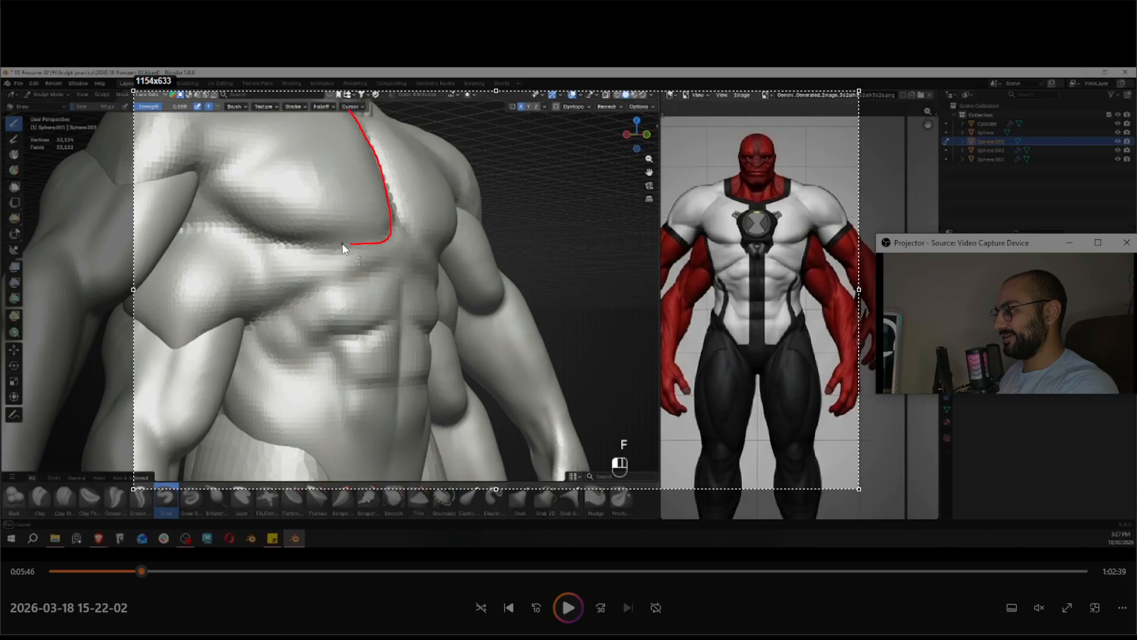
drag(222, 197, 205, 178)
drag(348, 113, 198, 167)
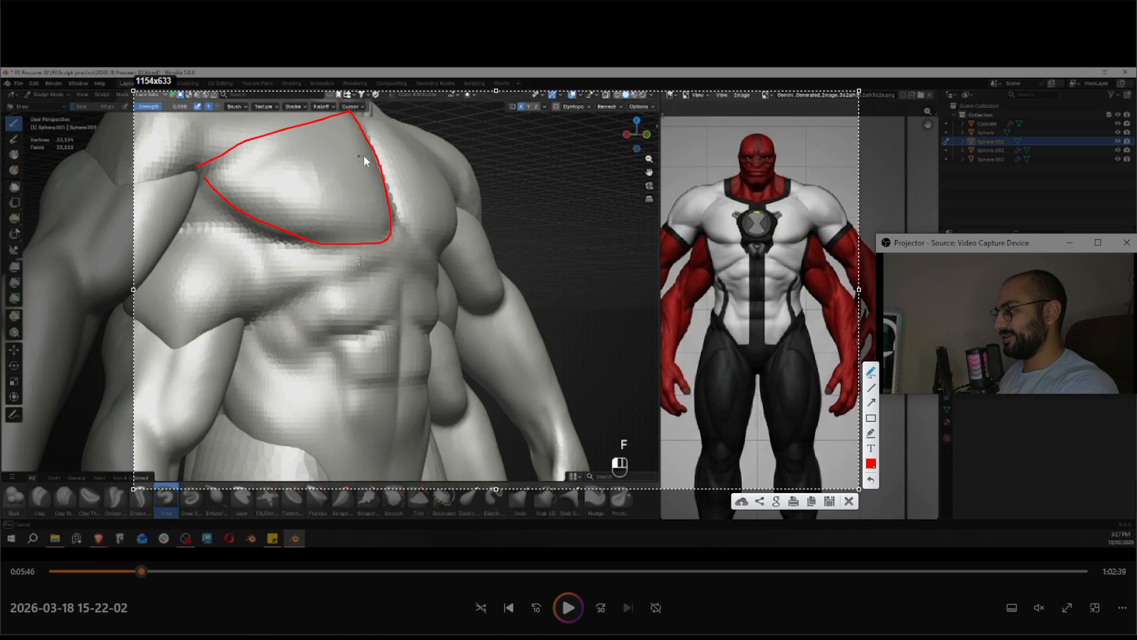
drag(373, 154, 204, 167)
mouse_move(398, 202)
mouse_down()
mouse_move(225, 174)
mouse_move(274, 205)
mouse_move(387, 221)
mouse_up()
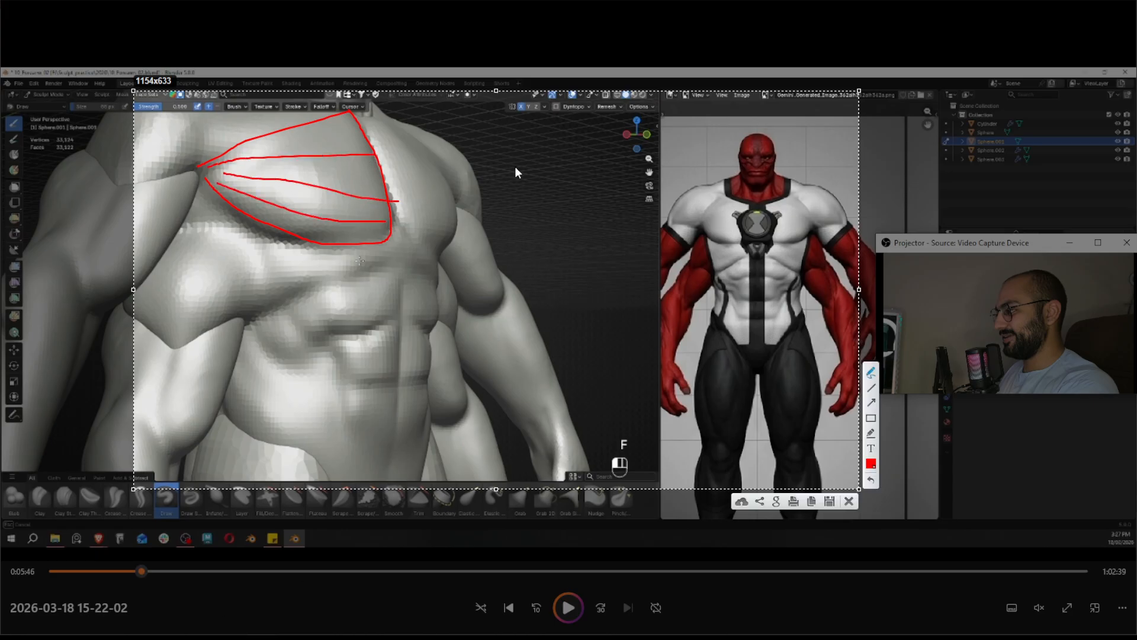
key(Escape)
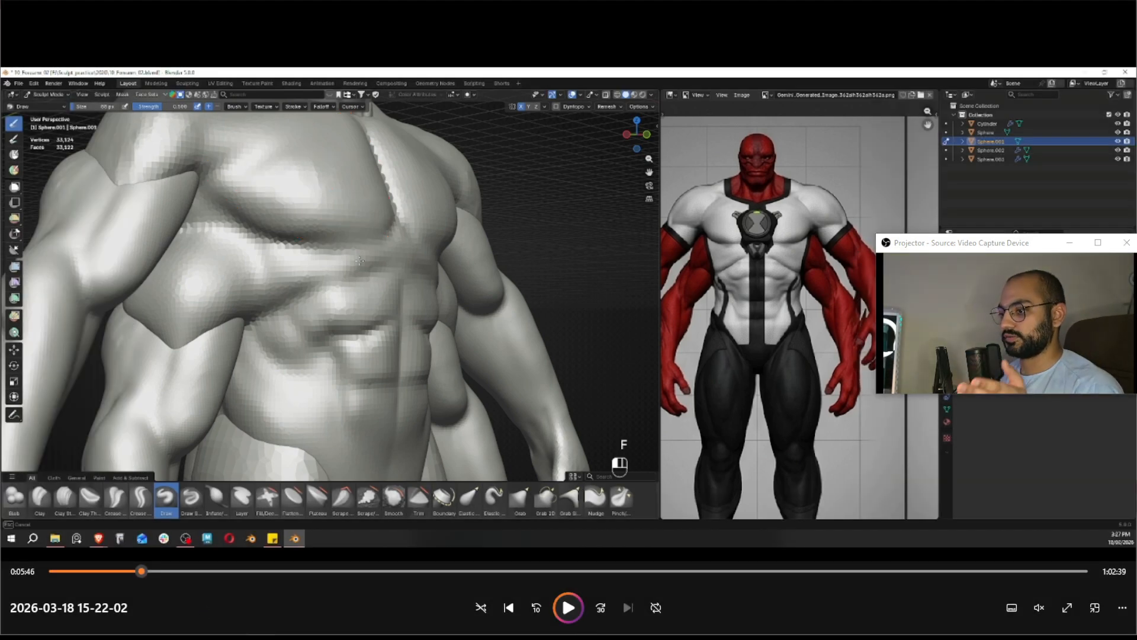
Capture the recording's sculpt and reference over a larger area and retrace the sculpted pectoral with a few fibre lines in red
key(Print)
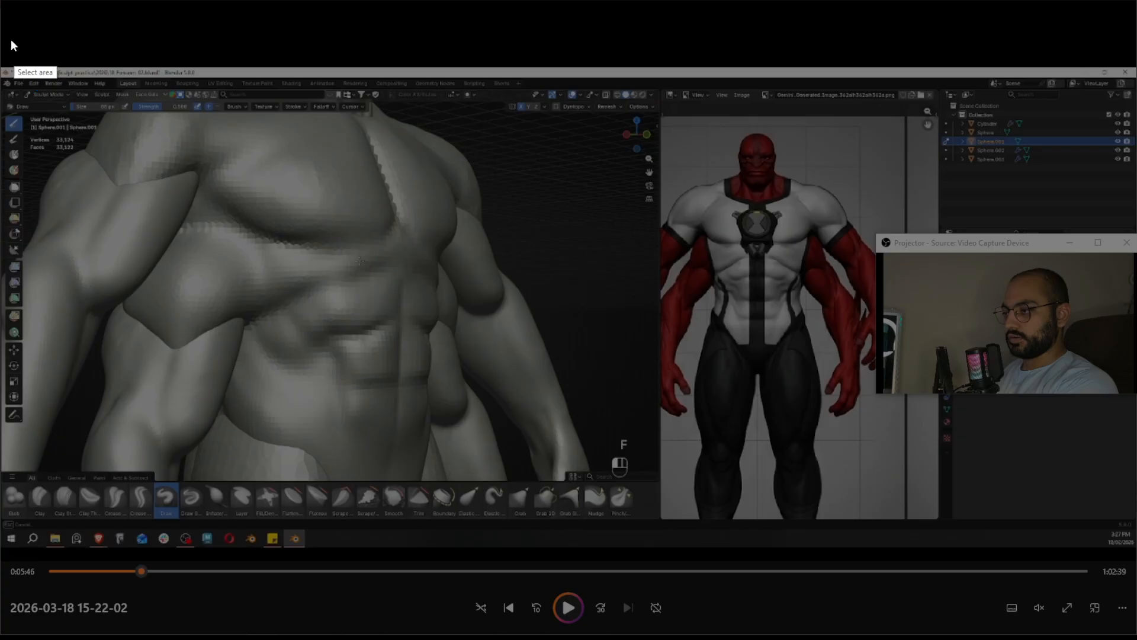
drag(2, 26, 947, 563)
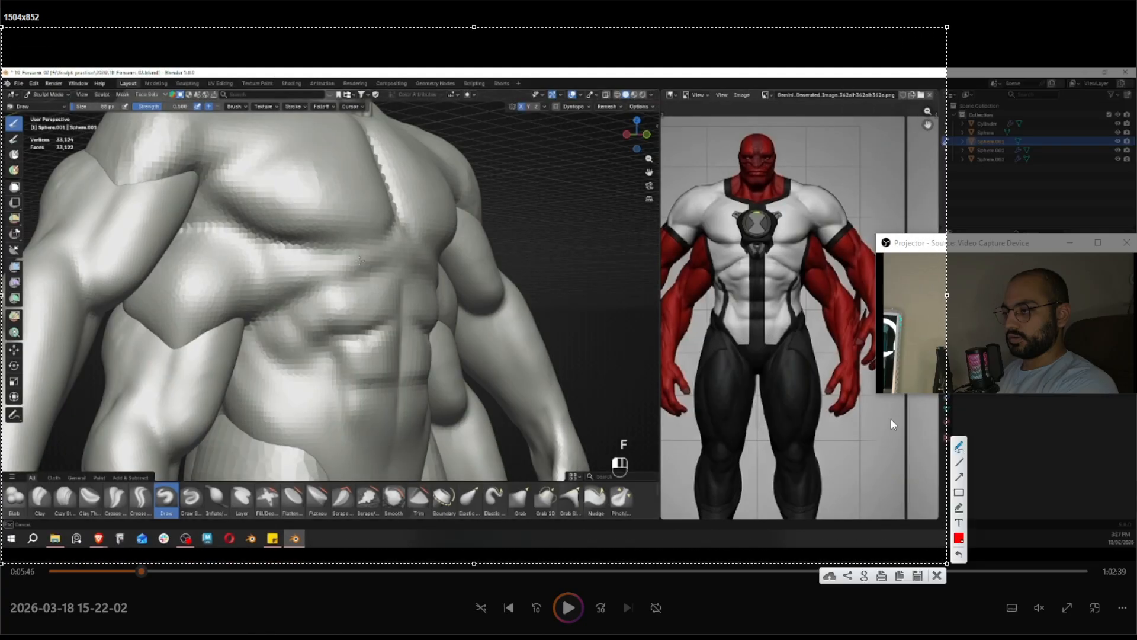
mouse_move(344, 112)
mouse_down()
mouse_move(391, 245)
mouse_move(198, 188)
mouse_up()
drag(359, 138, 210, 179)
drag(342, 116, 202, 164)
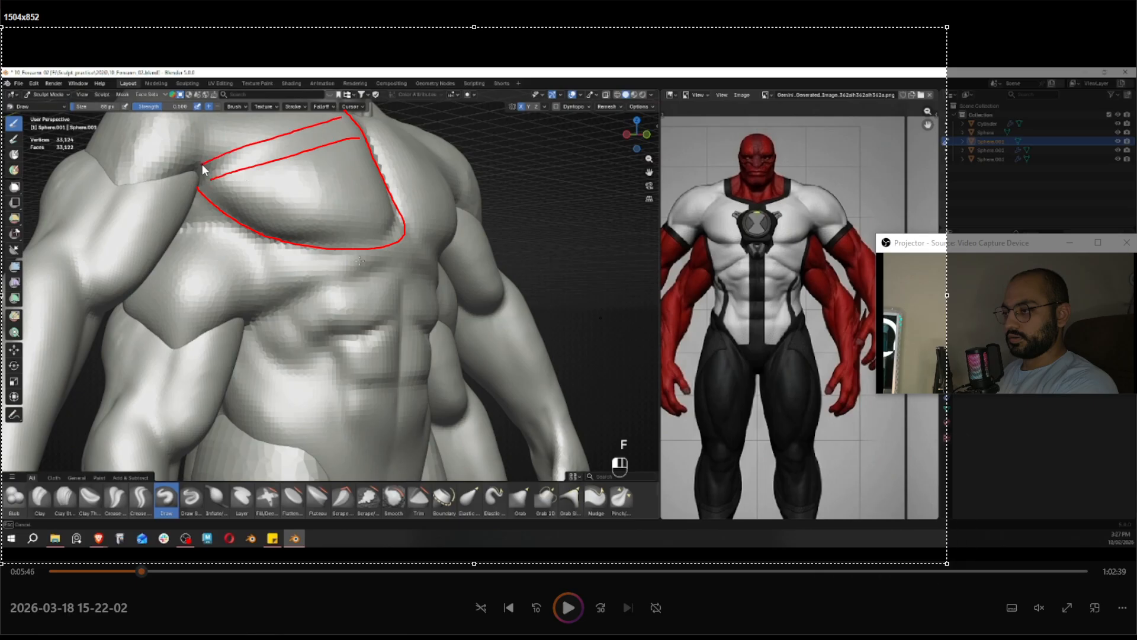
drag(388, 208, 225, 199)
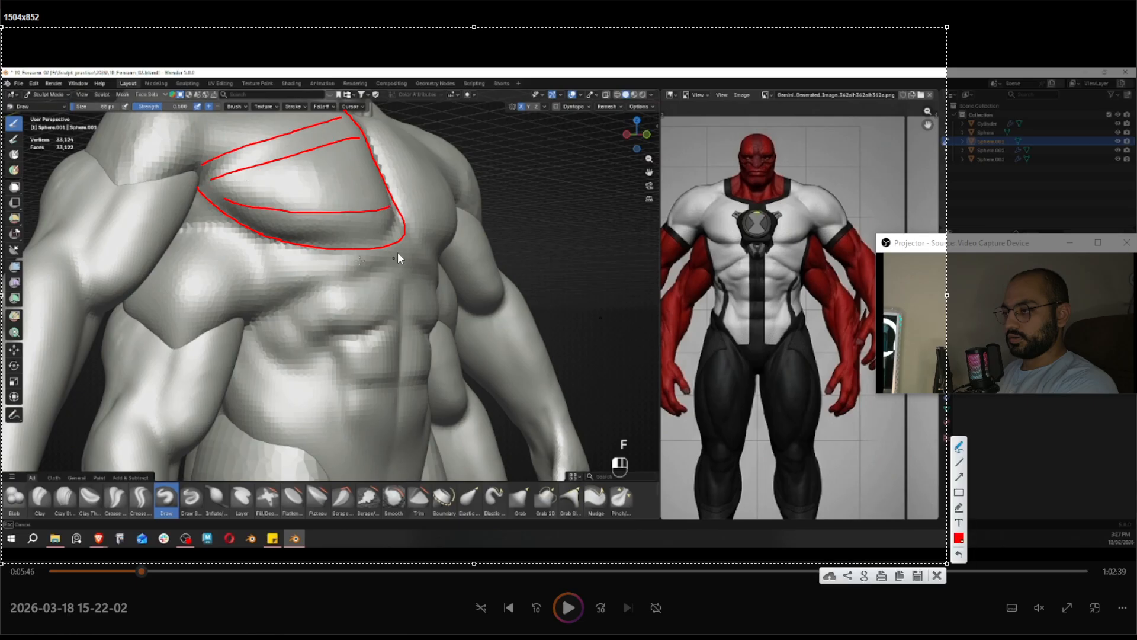
Mark the rib area beneath the sculpted pectoral and draw three short red strokes under the matching pectoral on the reference
drag(399, 249, 255, 306)
drag(248, 248, 258, 304)
drag(712, 242, 719, 265)
drag(722, 244, 733, 260)
drag(733, 245, 747, 258)
Outline one column of abdominal blocks on the sculpt, add short red strokes along the reference's sides, and close the annotation
mouse_move(401, 275)
mouse_down()
mouse_move(388, 319)
mouse_move(397, 399)
mouse_up()
drag(334, 446, 332, 382)
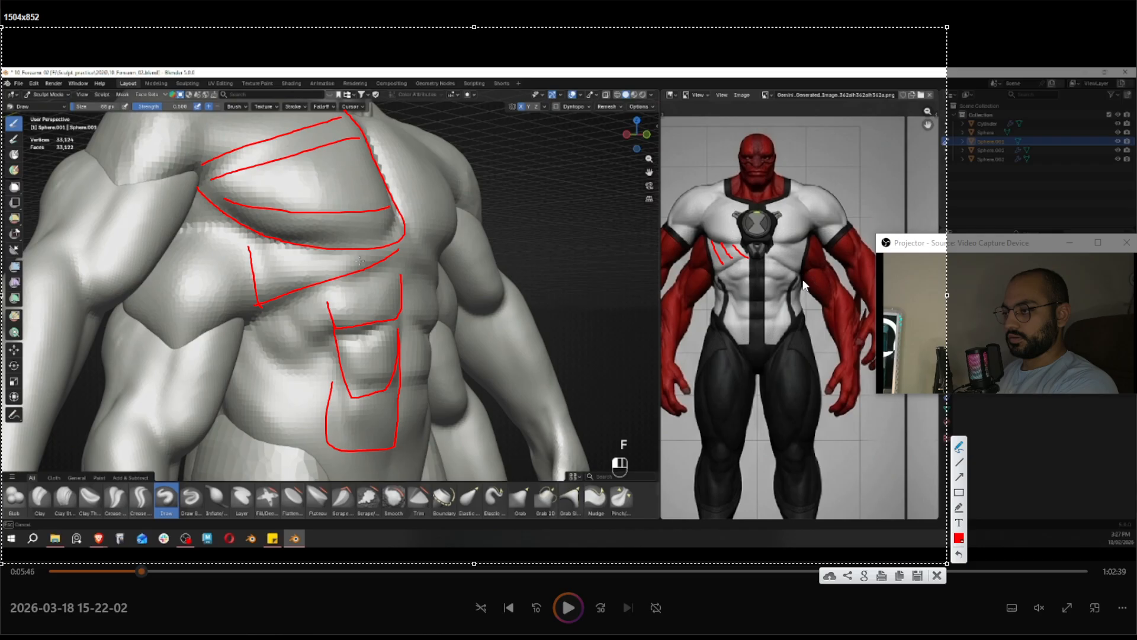
drag(794, 271, 784, 288)
drag(723, 270, 737, 289)
drag(715, 284, 728, 293)
key(Escape)
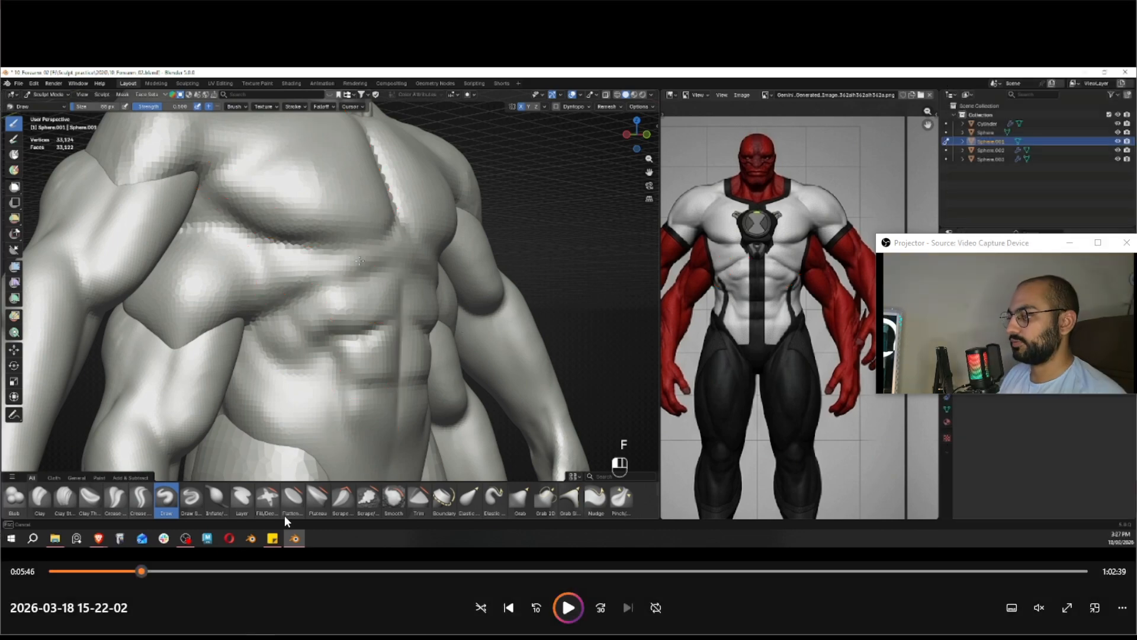
Resume the recording, skip ahead to the leg sculpting stage at about 0:12:21, and pause it there
click(562, 607)
right_click(432, 390)
mouse_move(500, 513)
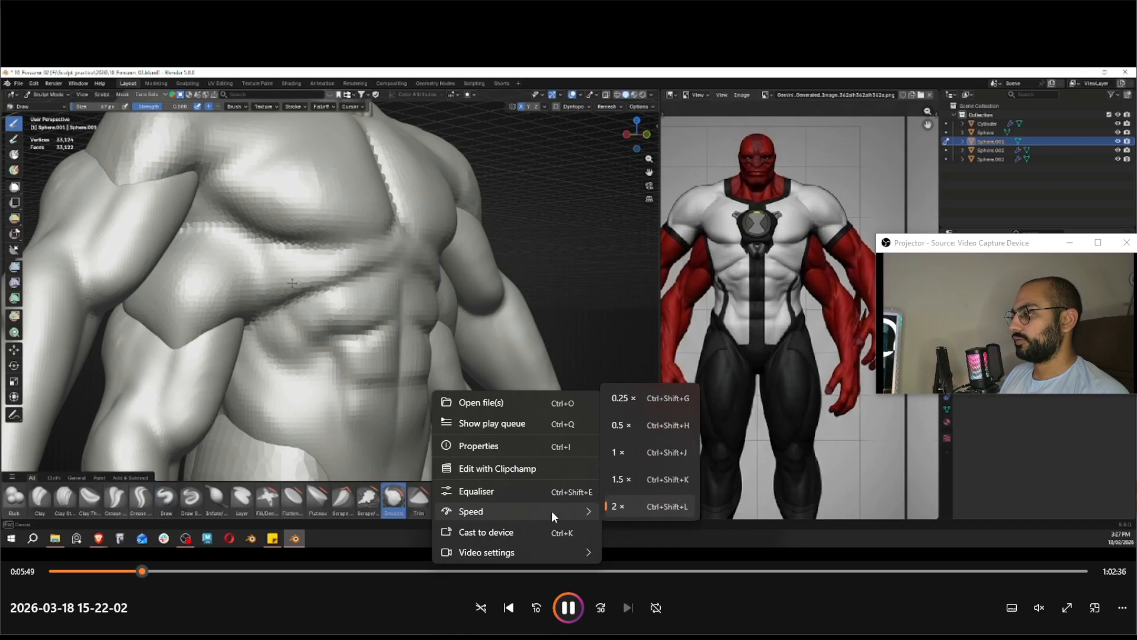
click(391, 527)
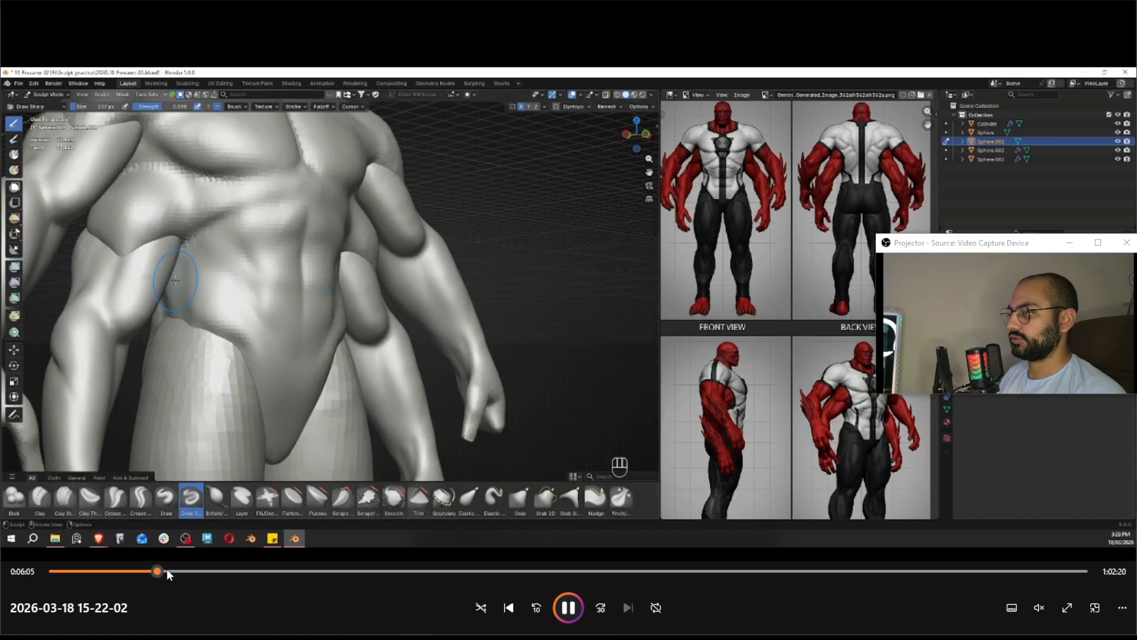
drag(166, 569, 243, 567)
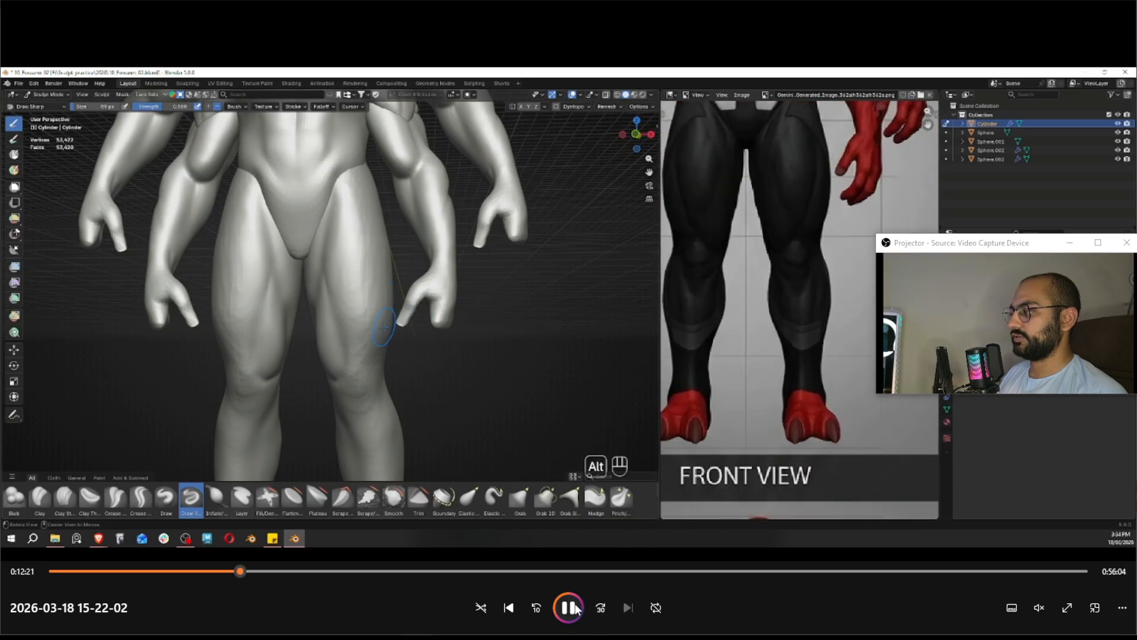
click(569, 608)
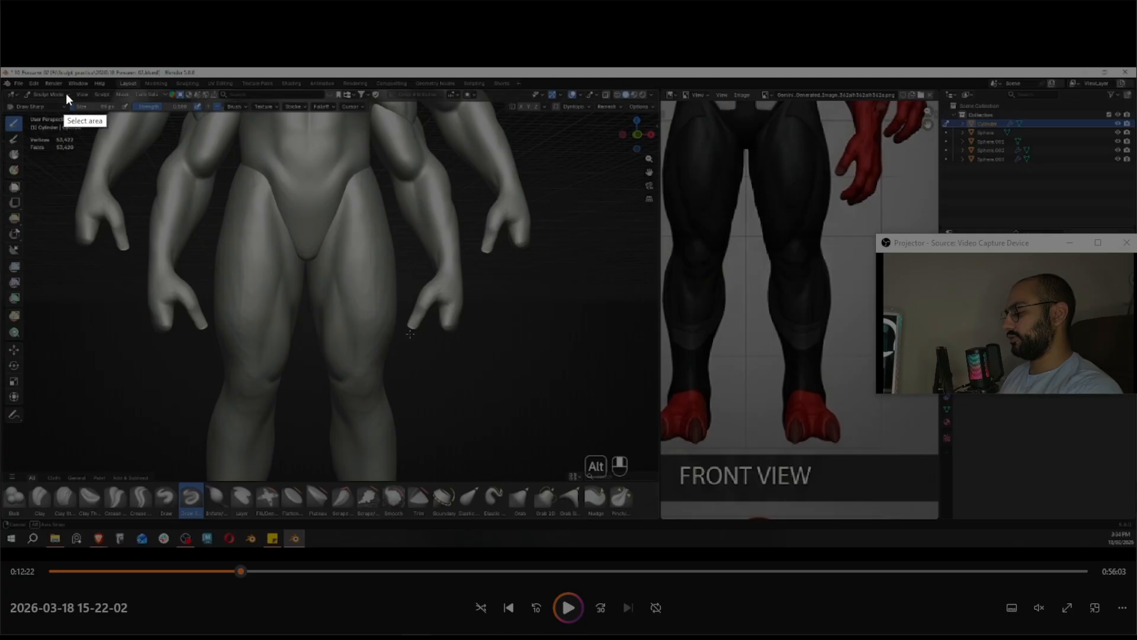
Capture the legs, outline the inner, front and outer thigh muscles on one front-view reference leg in red, and close the annotation
mouse_move(65, 93)
mouse_down()
mouse_move(971, 503)
mouse_move(931, 509)
mouse_up()
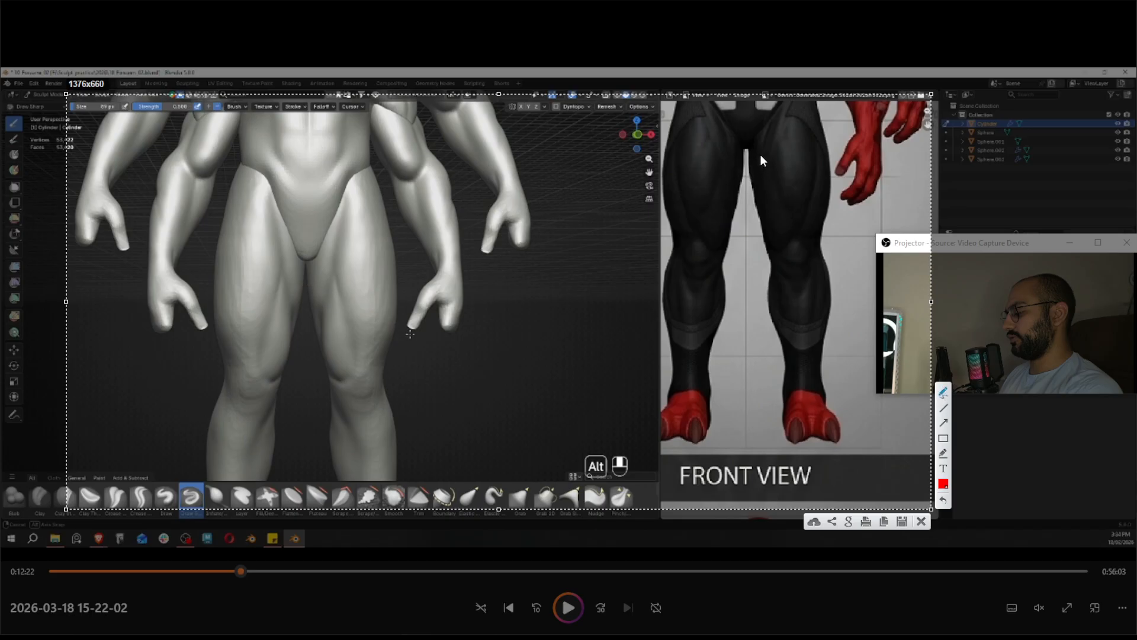
drag(769, 164, 791, 219)
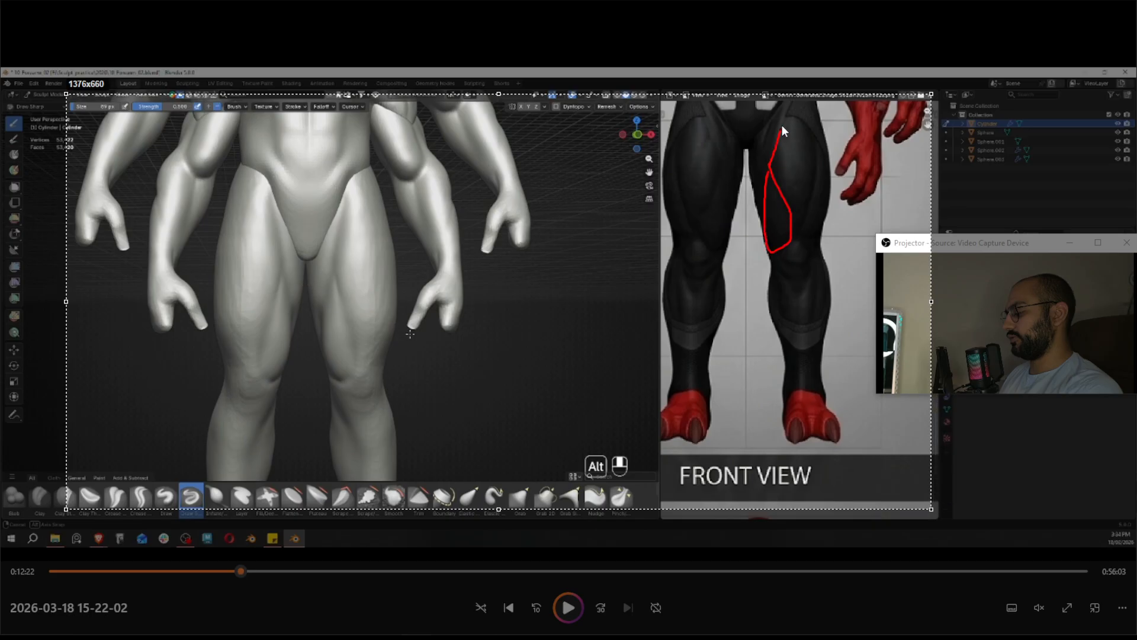
drag(811, 177, 793, 217)
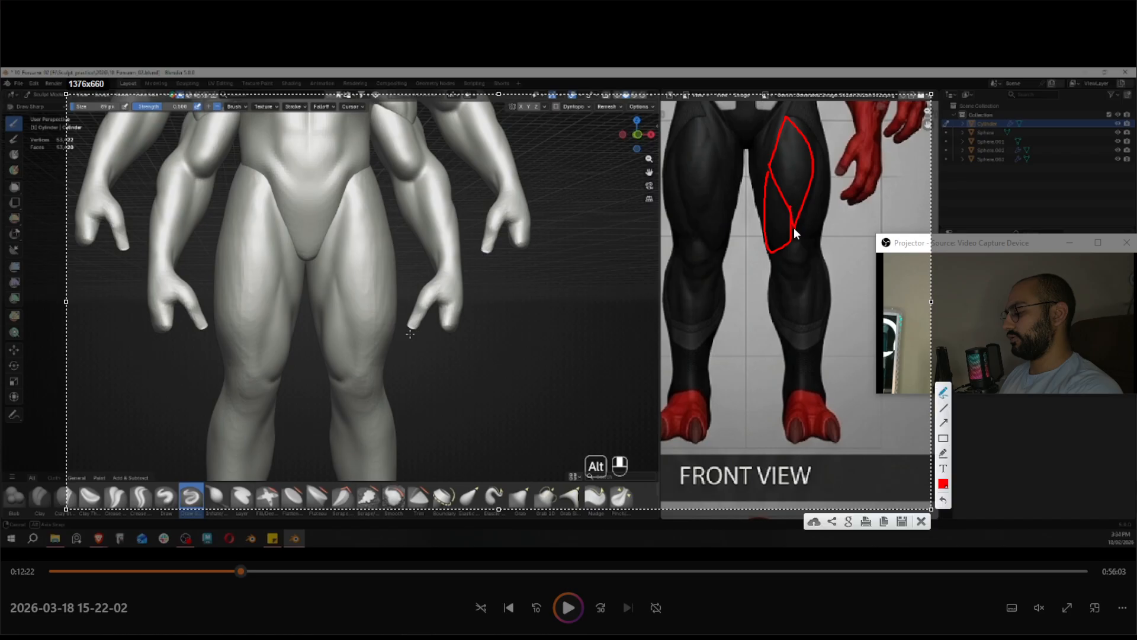
drag(823, 144, 823, 145)
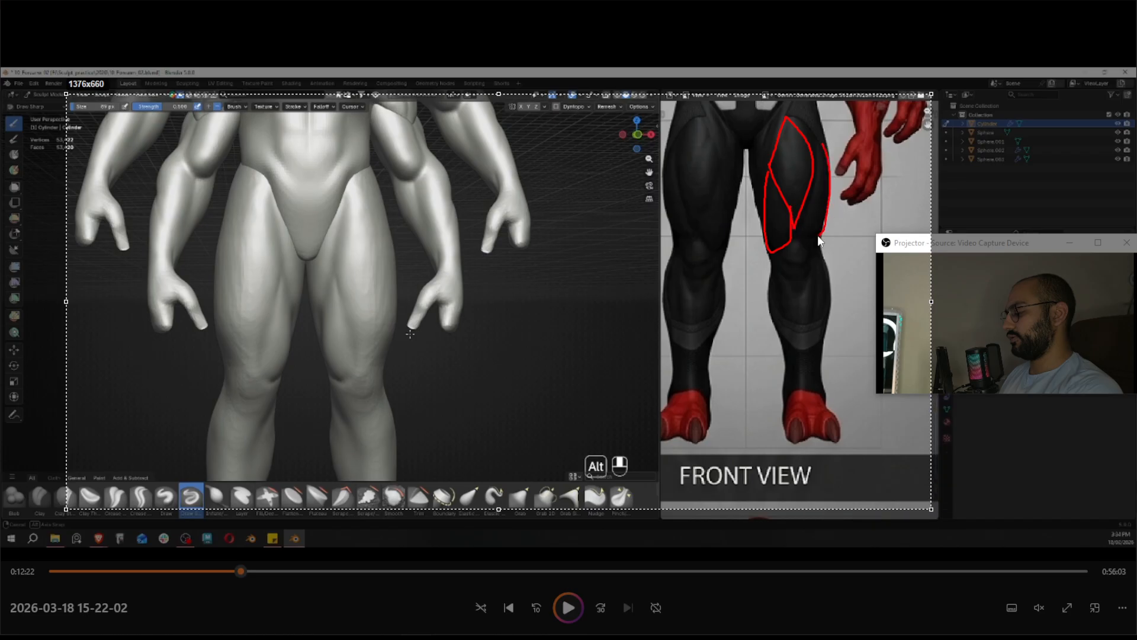
drag(803, 210, 816, 235)
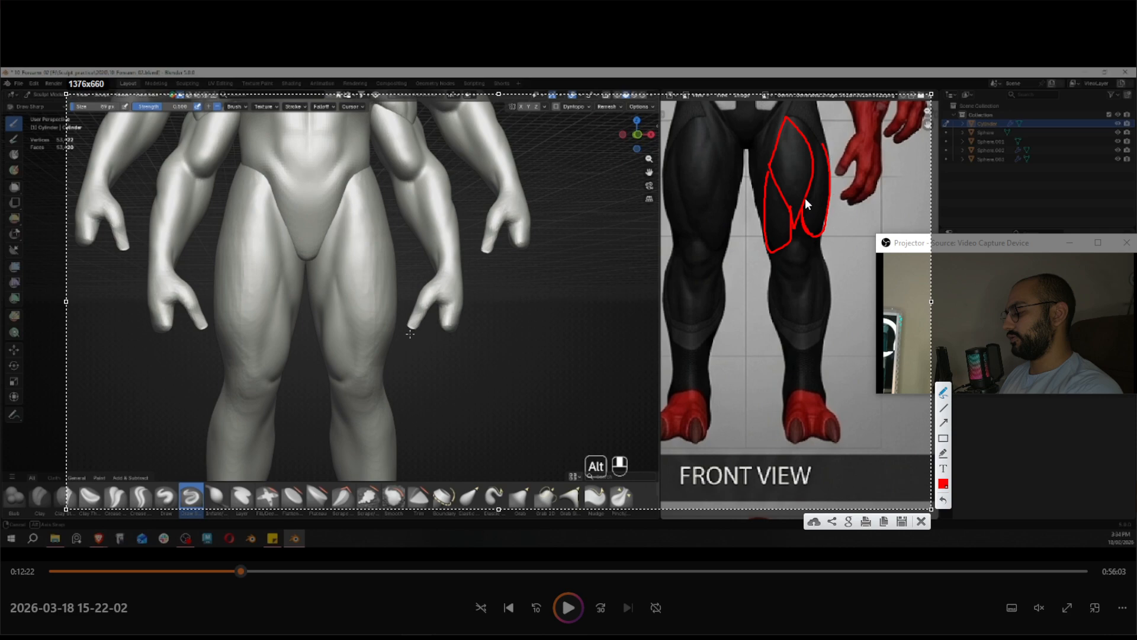
drag(807, 203, 832, 206)
mouse_move(823, 243)
mouse_down()
mouse_move(820, 257)
mouse_move(773, 272)
mouse_move(776, 322)
mouse_move(822, 309)
mouse_up()
key(Escape)
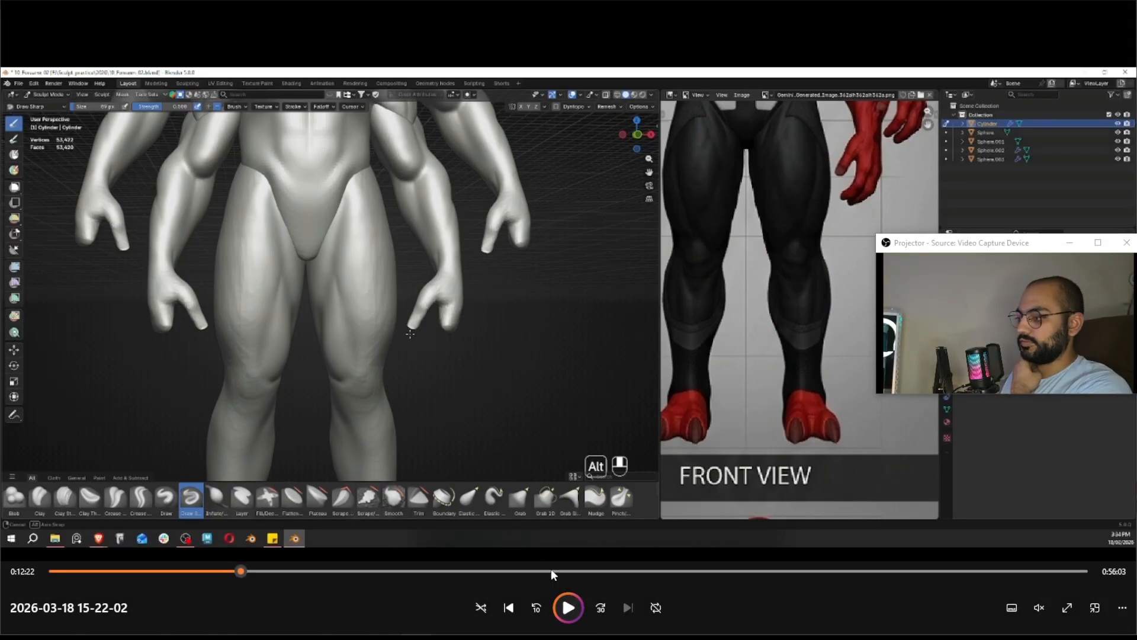
Resume the recording, go back briefly to review the leg sculpting, and skip ahead to the full-body stage at about 0:20:31
click(568, 608)
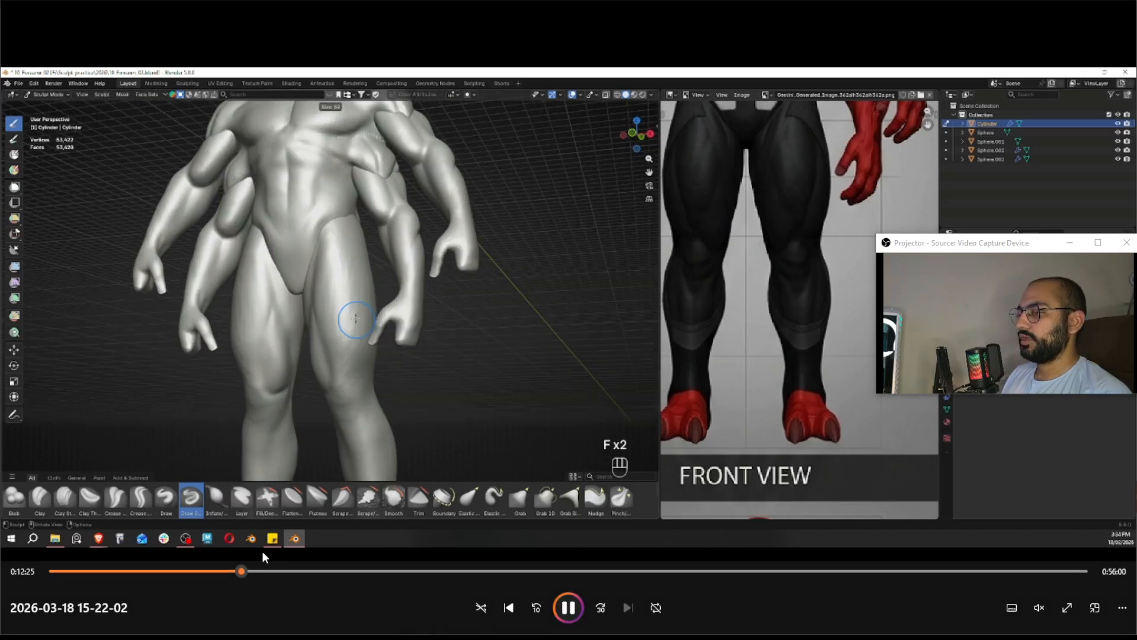
drag(242, 571, 228, 575)
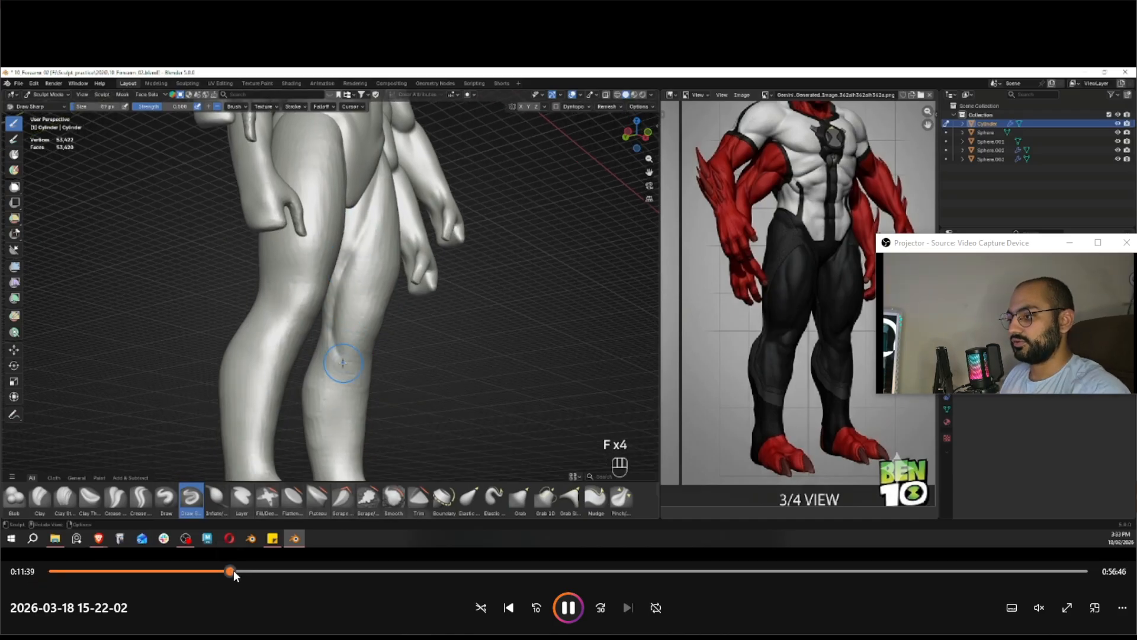
drag(234, 570, 369, 567)
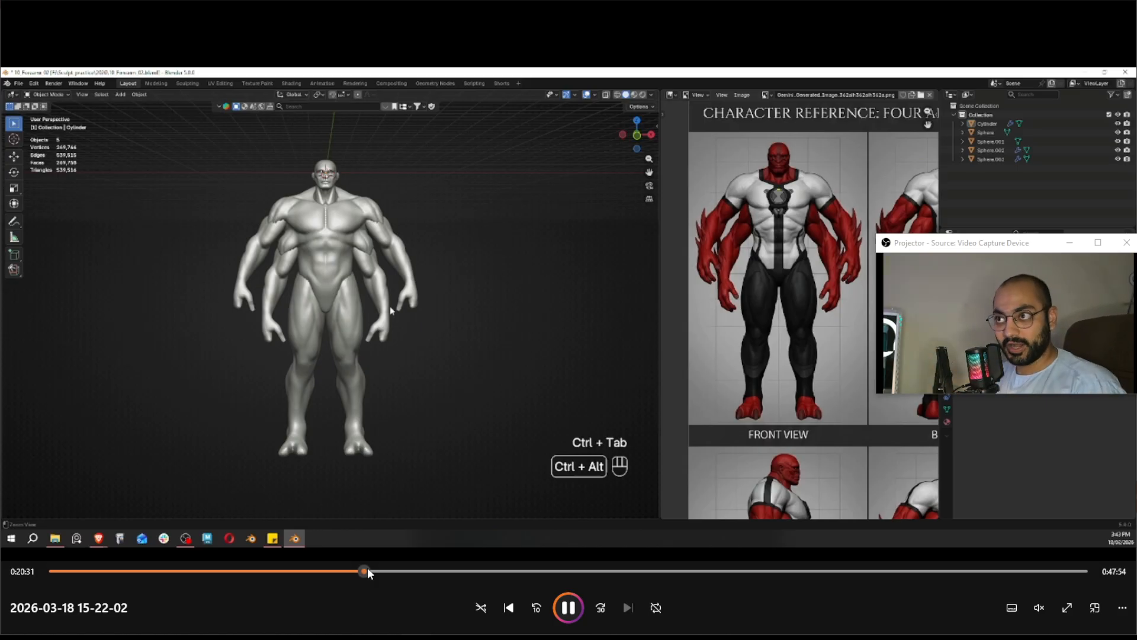
Seek the recording back to the leg sculpting at about 14:43, pausing briefly on the calves and feet before resuming
drag(367, 570, 276, 570)
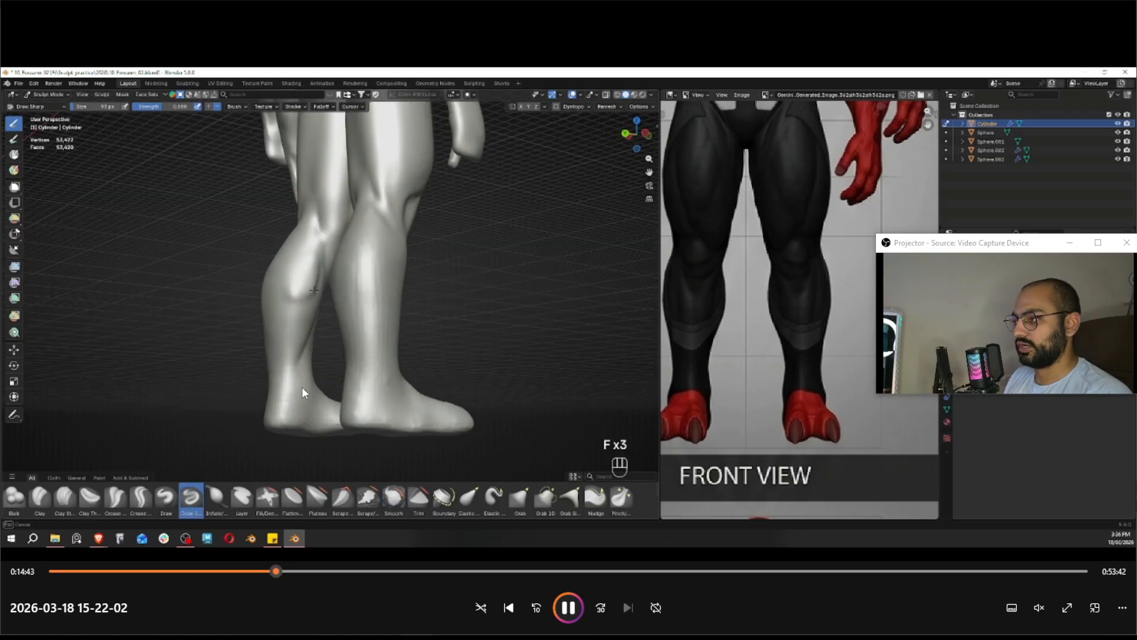
click(540, 355)
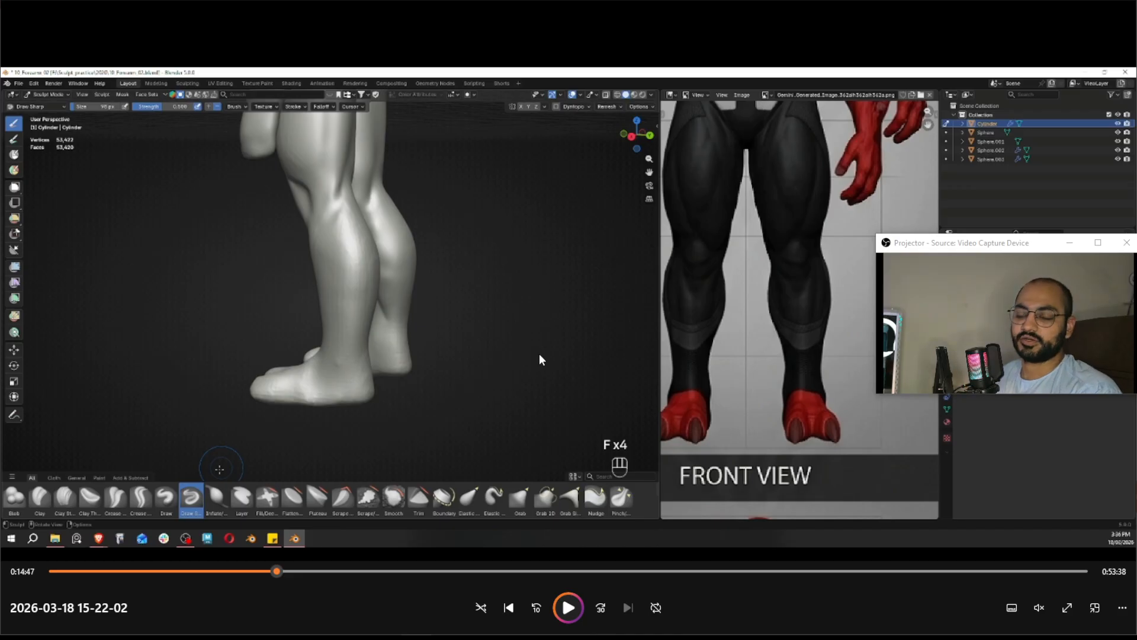
click(568, 607)
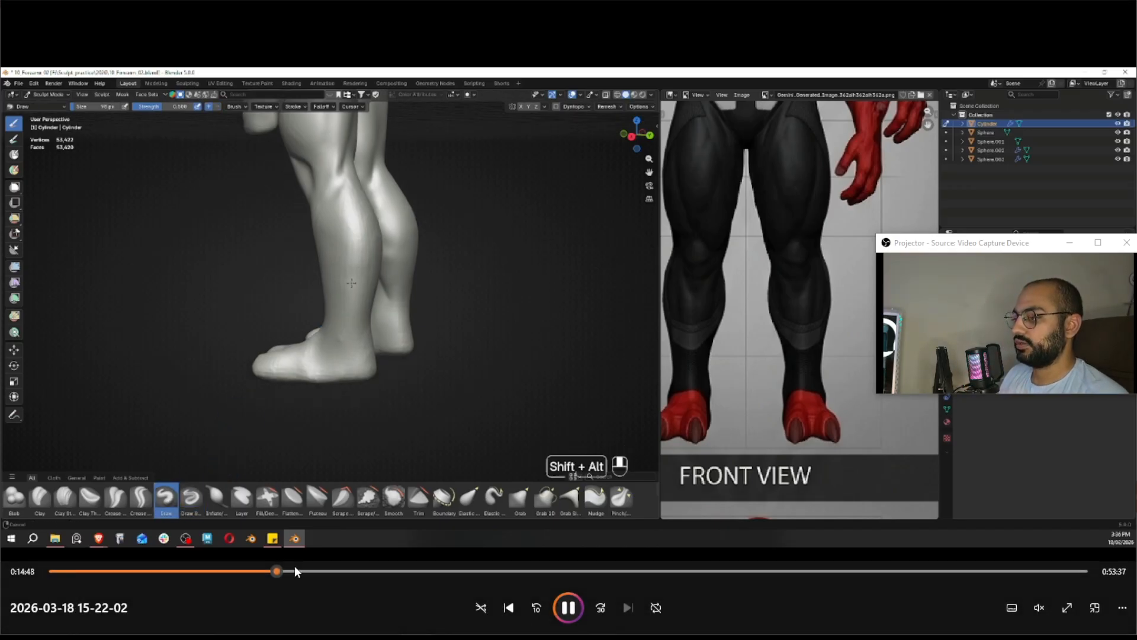
Skip forward to the finger block being bevelled at about 21:23 and pause on the bevel settings before resuming playback
drag(278, 570, 374, 571)
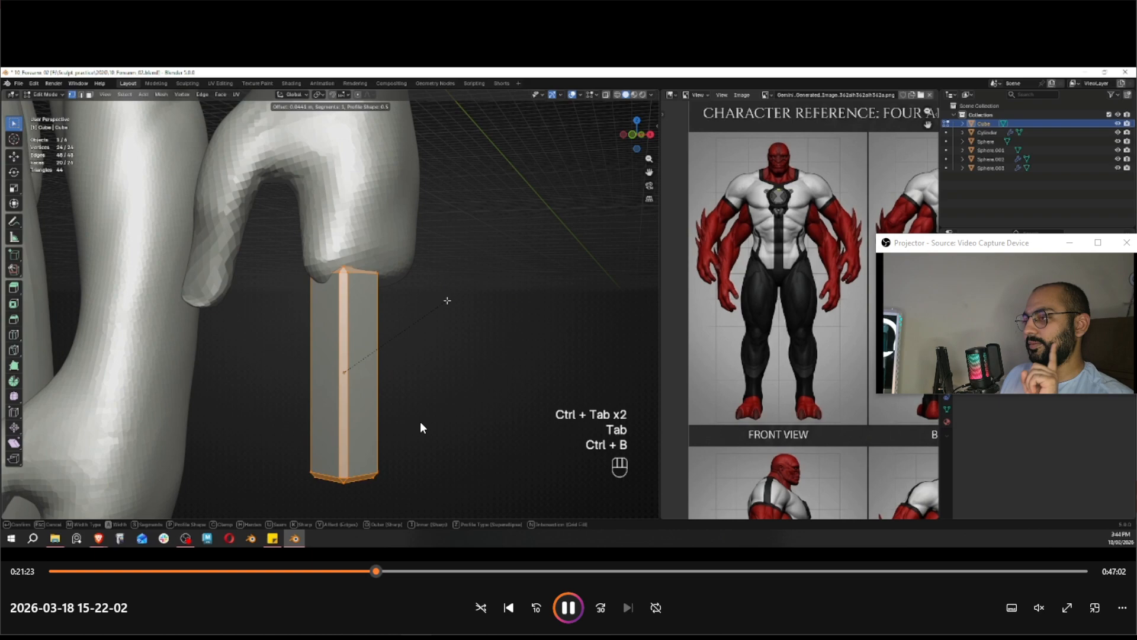
click(566, 612)
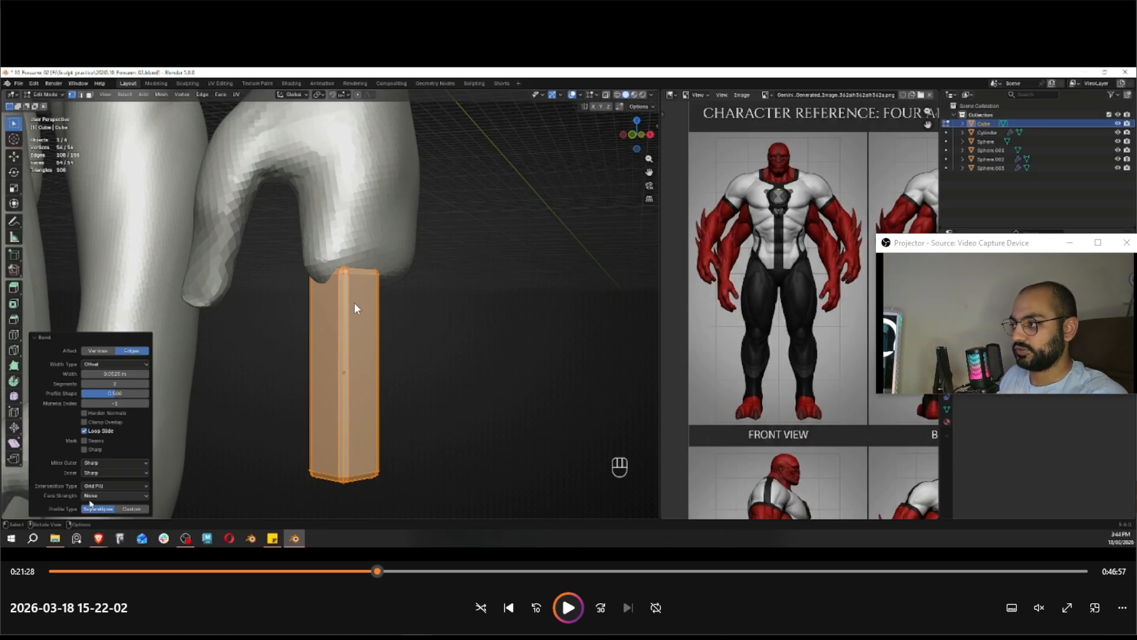
click(568, 608)
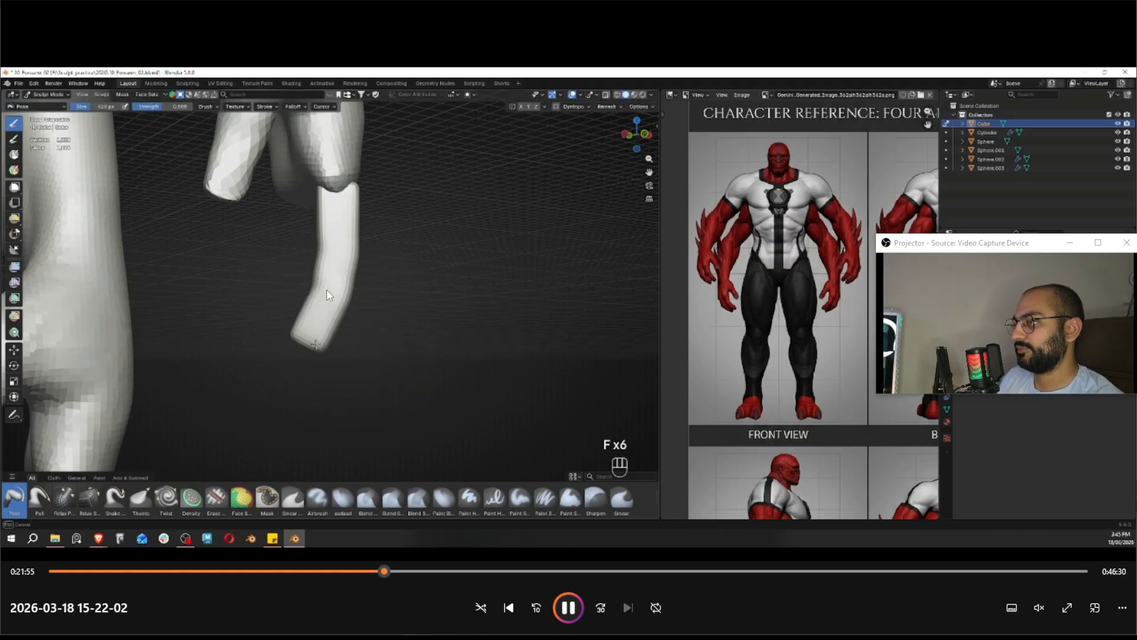
Pause at the curved finger at 22:00, trace its bend with a red line over a screen capture, and close the capture
click(570, 610)
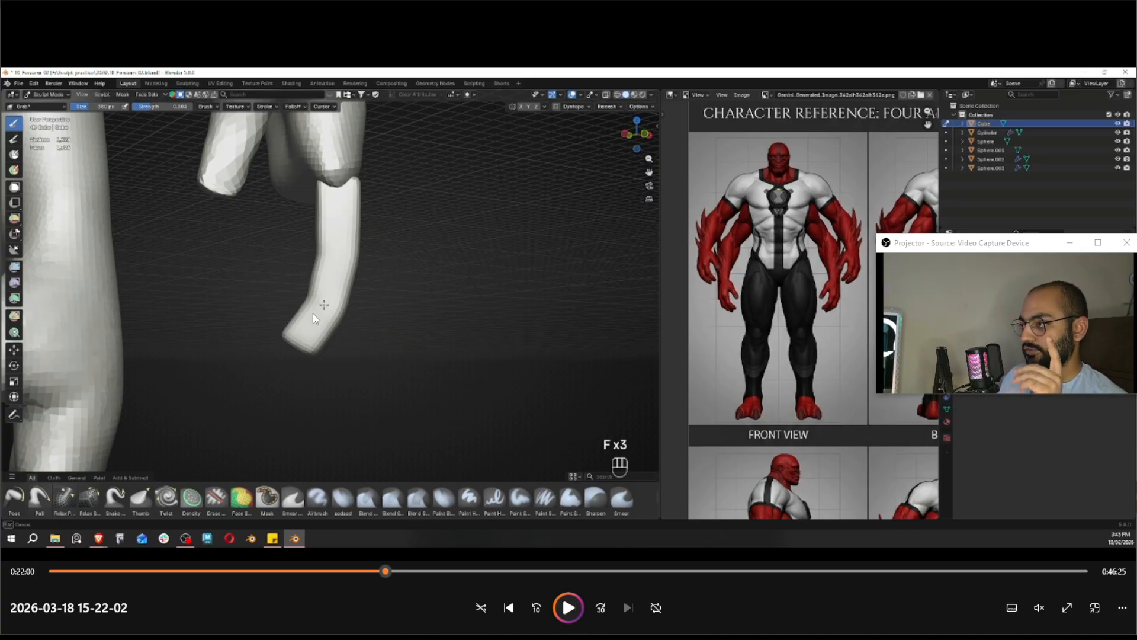
key(Print)
drag(230, 130, 495, 401)
mouse_move(342, 182)
mouse_down()
mouse_move(340, 254)
mouse_move(305, 333)
mouse_up()
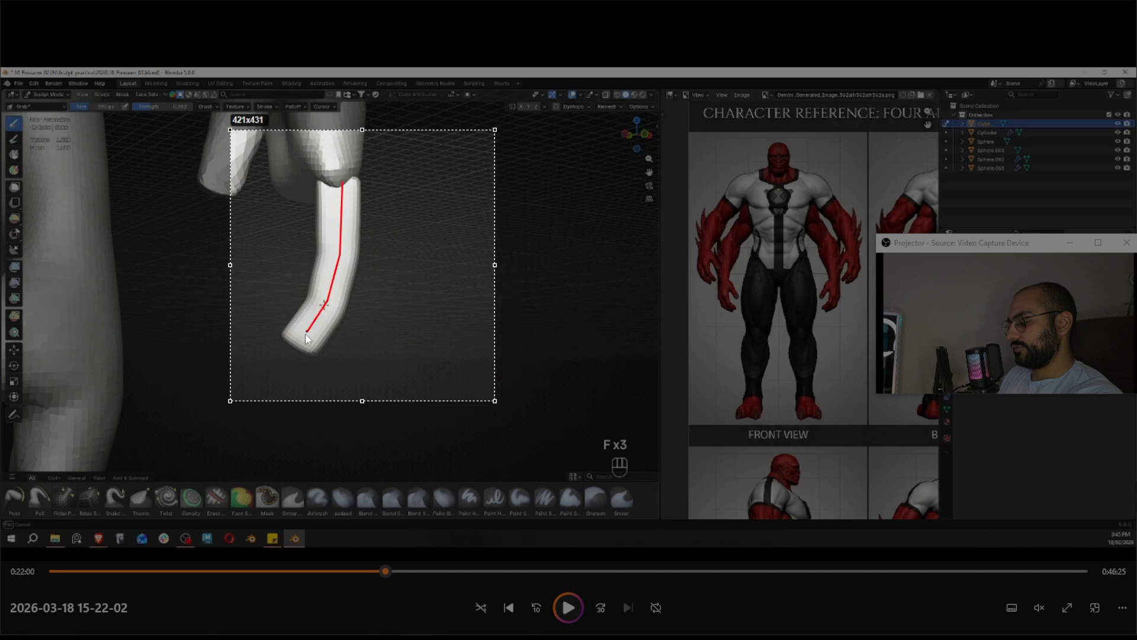
key(Escape)
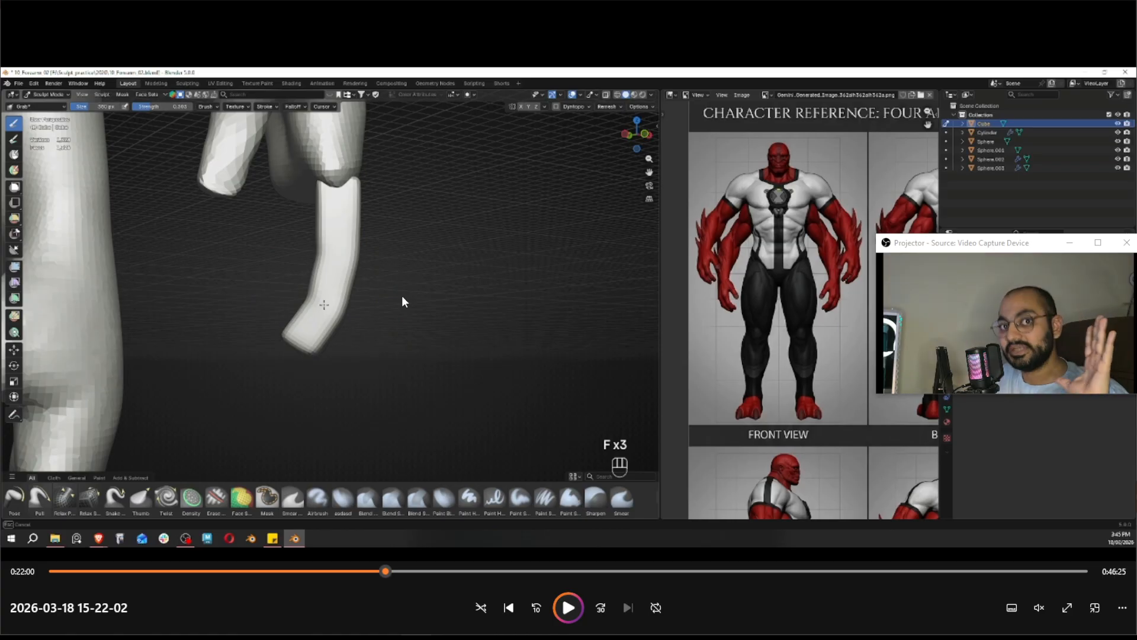
Resume playback and skip through the finger and palm sculpting to about 26:05
click(579, 611)
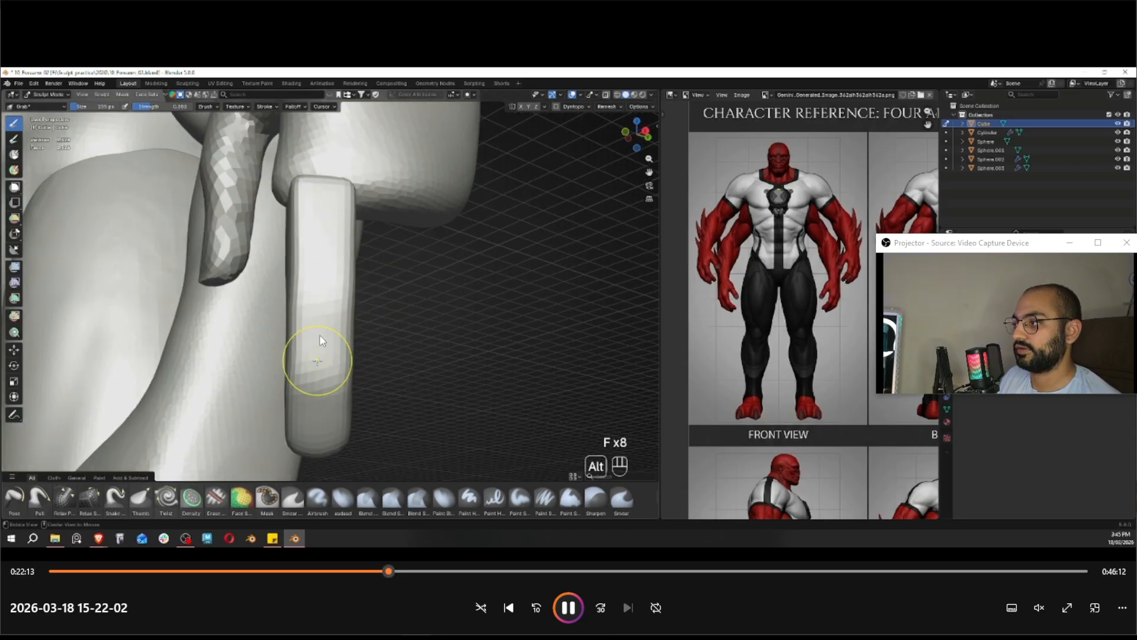
click(414, 571)
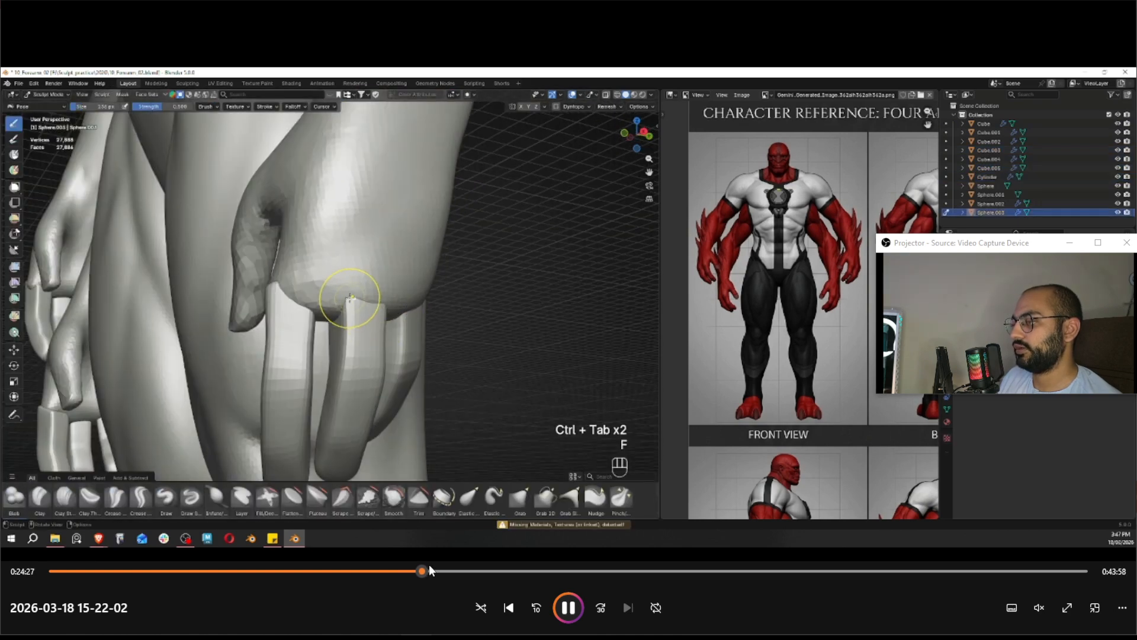
click(433, 571)
click(453, 571)
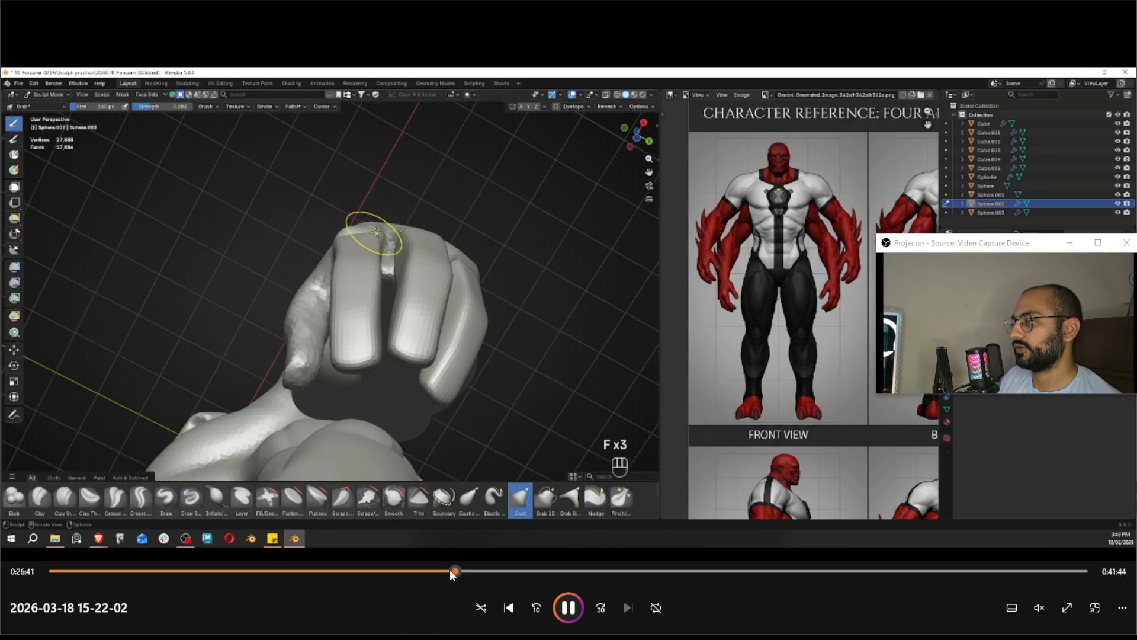
click(443, 570)
click(435, 569)
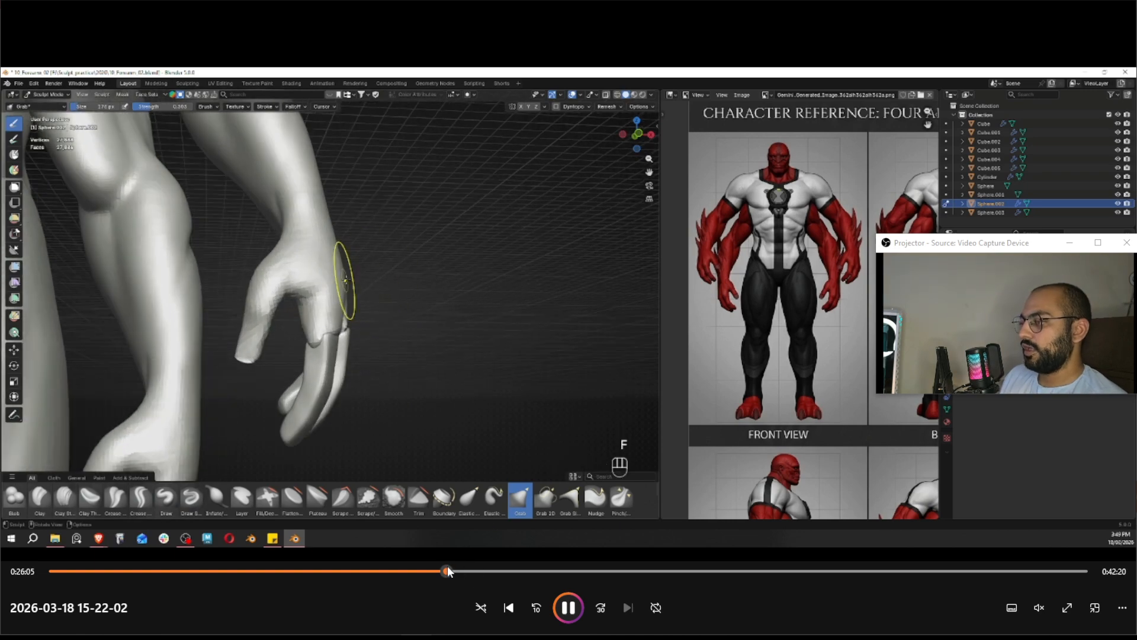
Skip forward past the arm sculpting to the face section and pause at 29:01 on the head seen from below
mouse_move(450, 570)
mouse_down()
mouse_move(504, 569)
mouse_move(476, 567)
mouse_up()
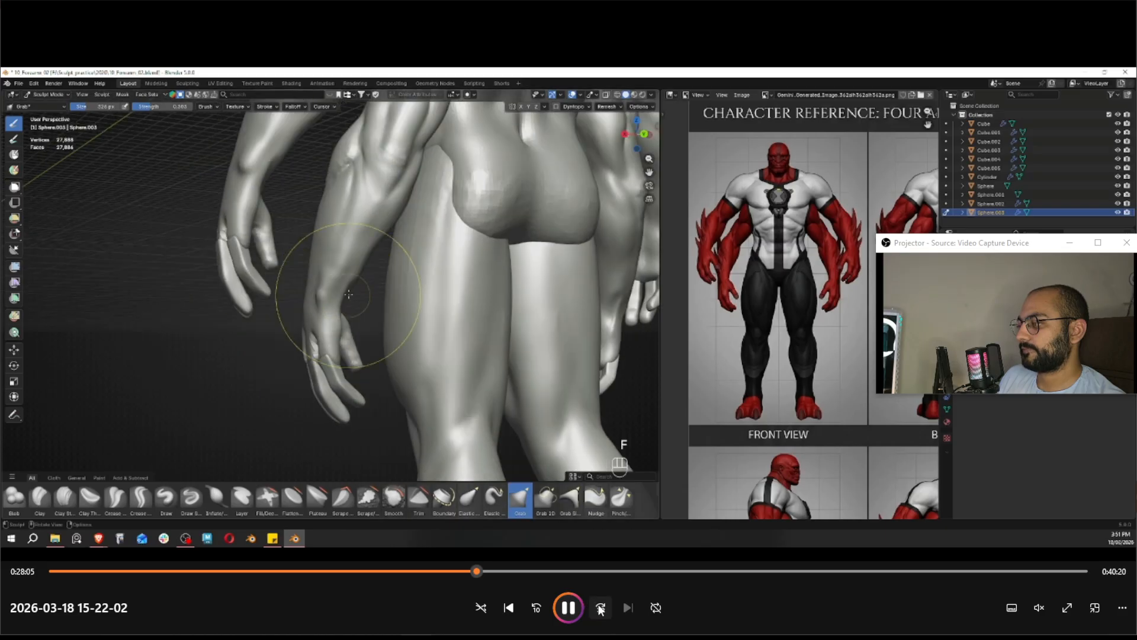
click(600, 607)
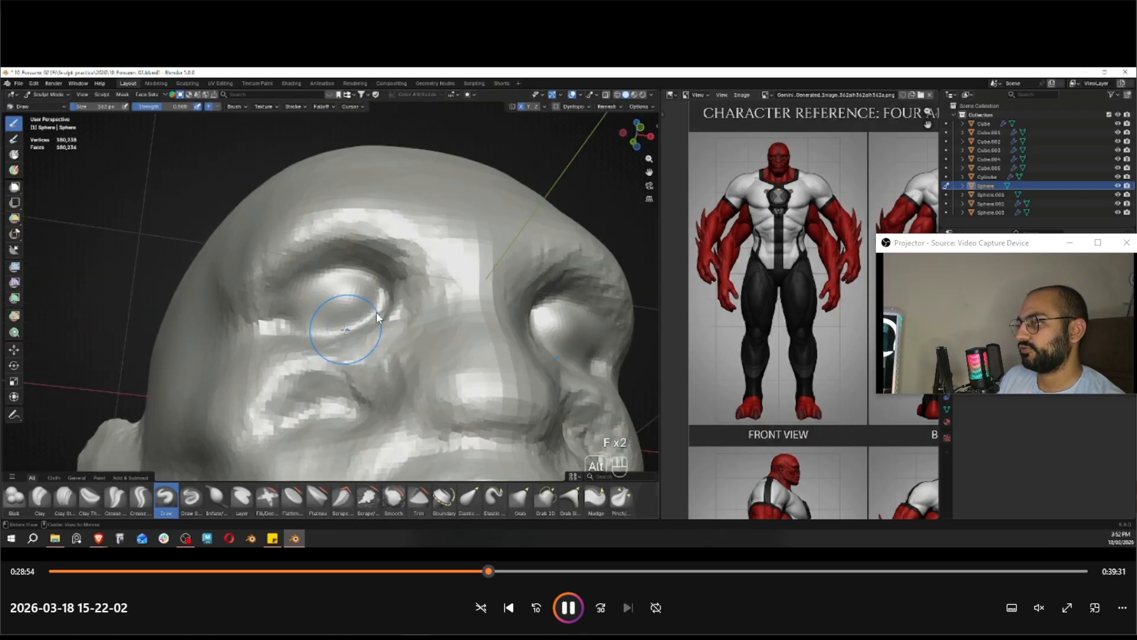
click(570, 607)
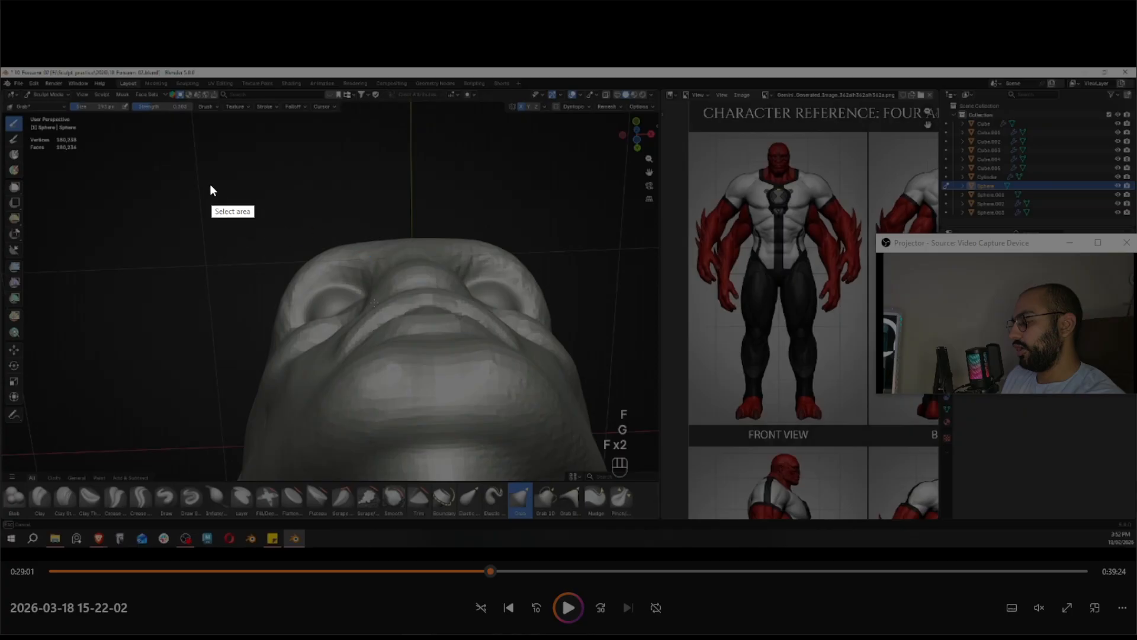
Capture the area around the head seen from below and trace the brow, eye, nose and mouth curvature in red
mouse_move(205, 158)
mouse_down()
mouse_move(533, 396)
mouse_move(554, 425)
mouse_up()
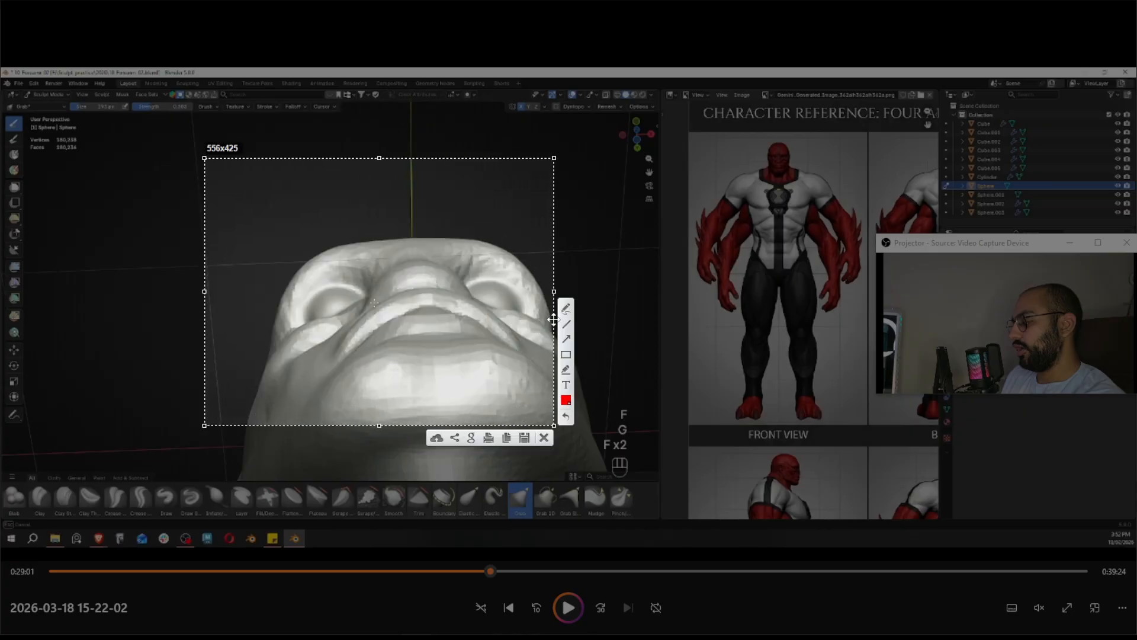
mouse_move(307, 312)
mouse_down()
mouse_move(334, 289)
mouse_move(372, 293)
mouse_up()
key(ctrl+z)
drag(276, 319, 296, 295)
mouse_move(521, 294)
mouse_down()
mouse_move(540, 311)
mouse_move(487, 317)
mouse_up()
drag(354, 347, 350, 348)
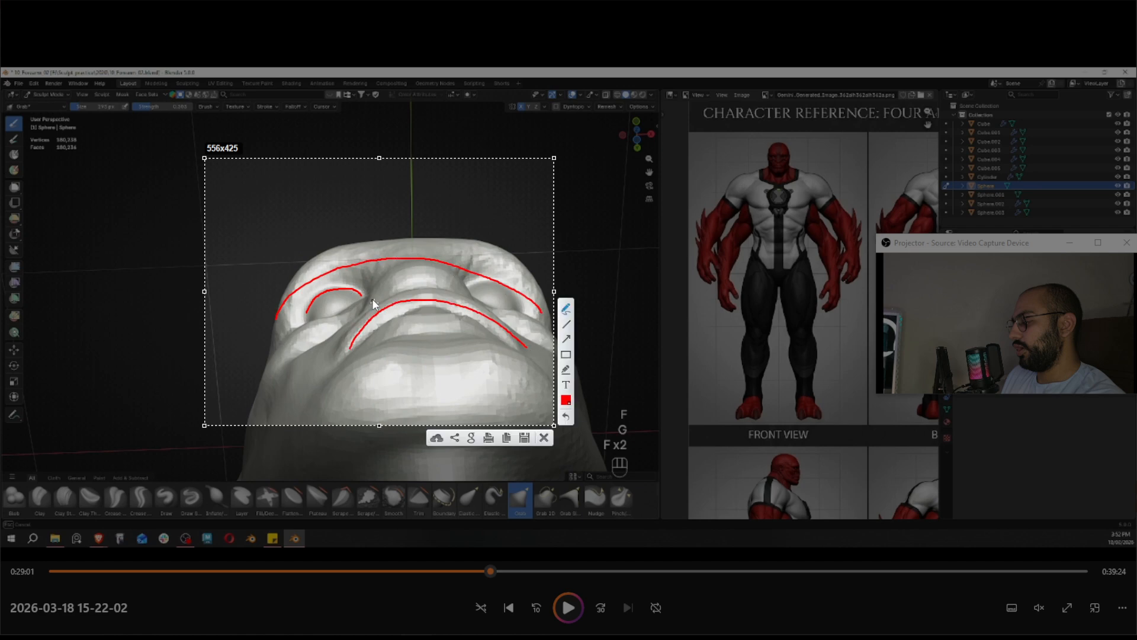
mouse_move(373, 296)
mouse_down()
mouse_move(435, 270)
mouse_move(459, 289)
mouse_move(308, 301)
mouse_move(306, 312)
mouse_up()
Trace further red curves across the cheeks and along the jaw on the captured head
click(275, 346)
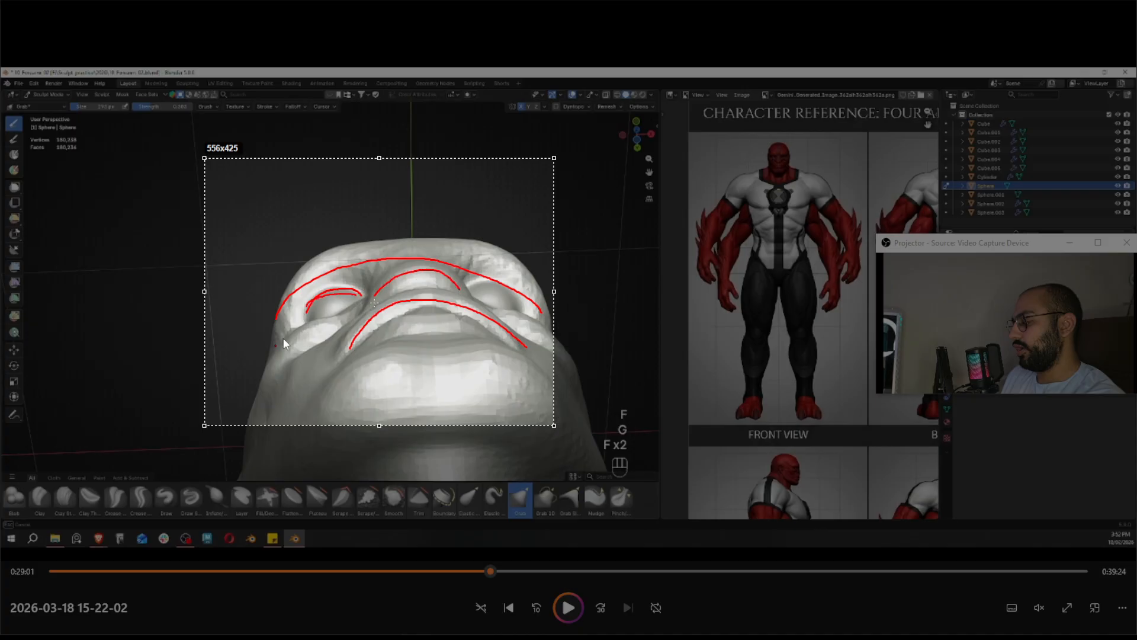
drag(460, 289, 538, 333)
drag(586, 411, 526, 363)
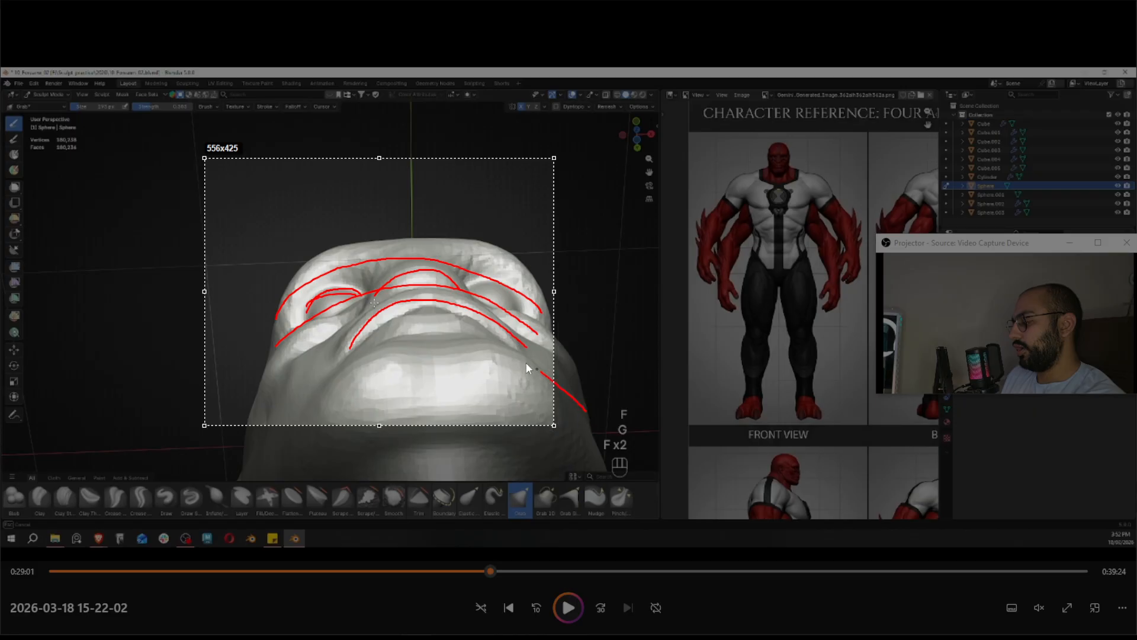
drag(299, 416, 298, 414)
drag(286, 302, 542, 292)
Undo the latest cheek and jaw strokes and close the annotated capture
key(ctrl+z)
key(ctrl+z)
key(ctrl+z)
key(ctrl+z)
key(ctrl+z)
key(ctrl+z)
key(ctrl+z)
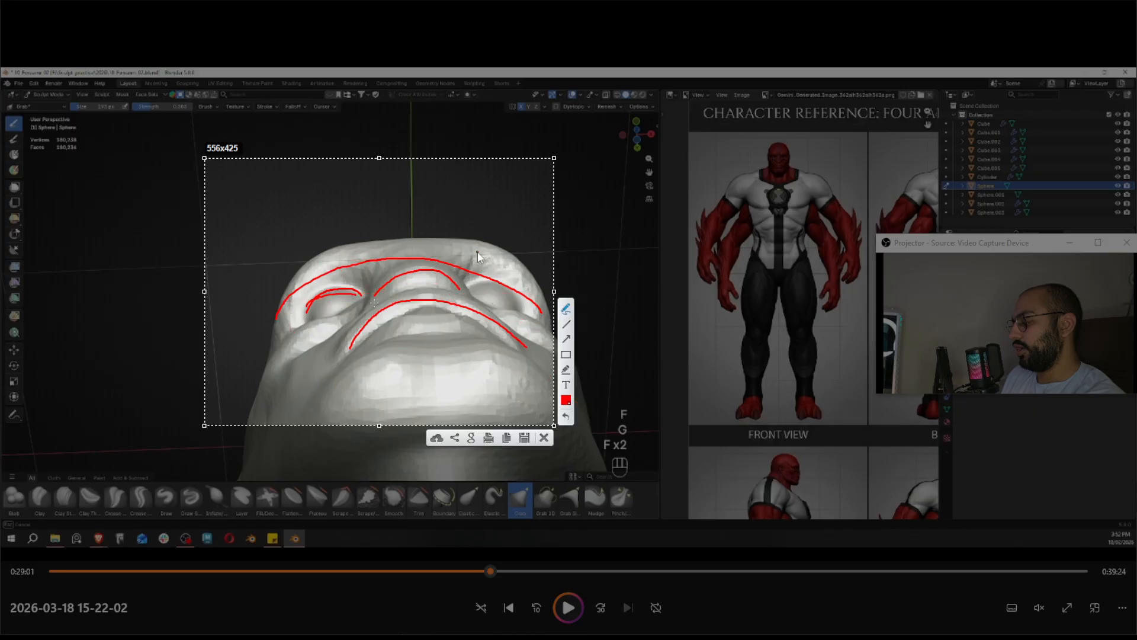
key(Escape)
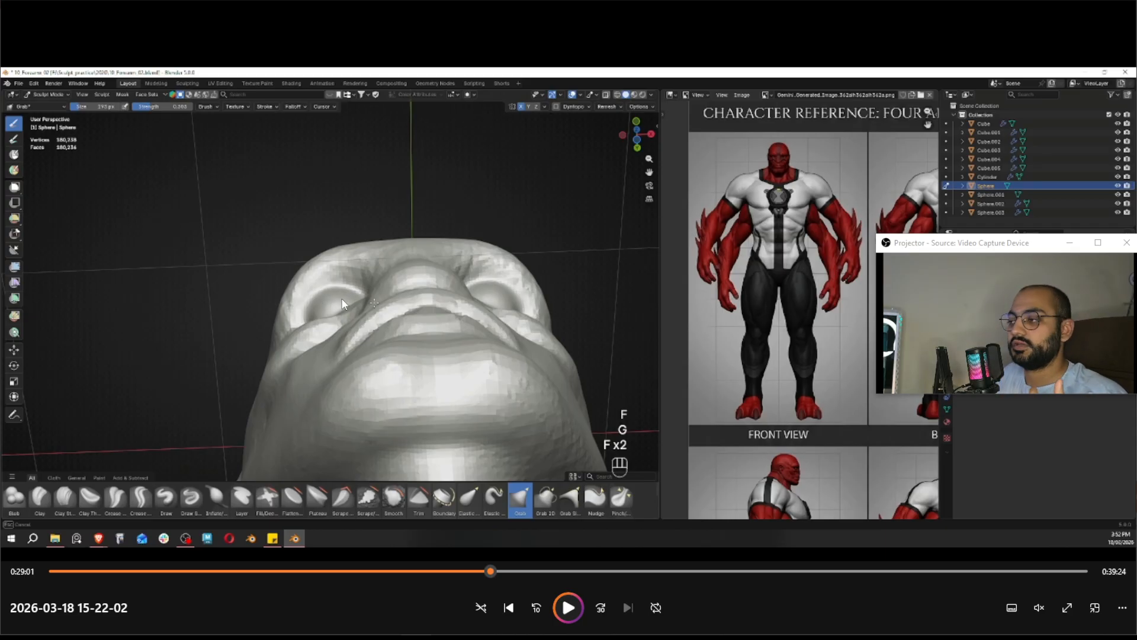
Resume playback, jump back ten seconds, and pause at 29:18 on the side view of the eyes
key(space)
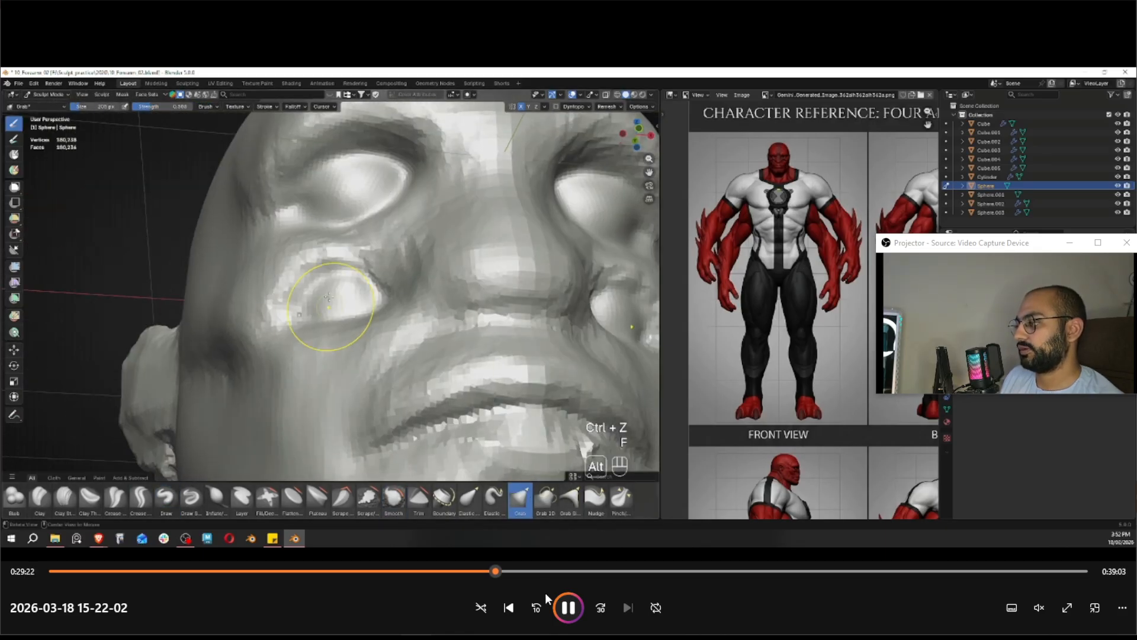
click(540, 608)
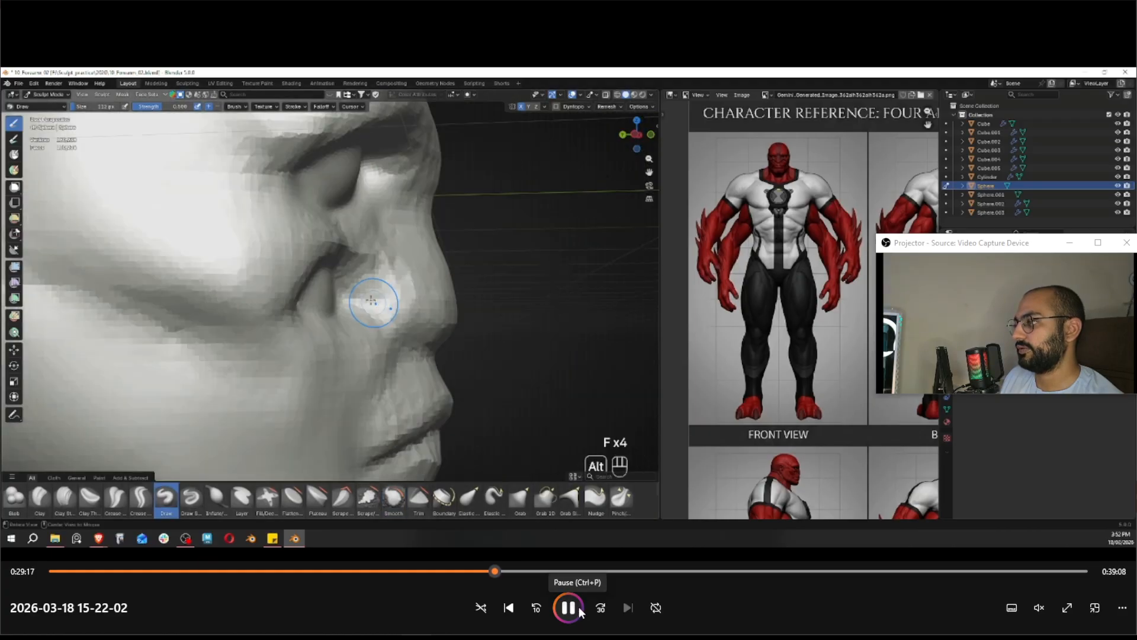
click(579, 608)
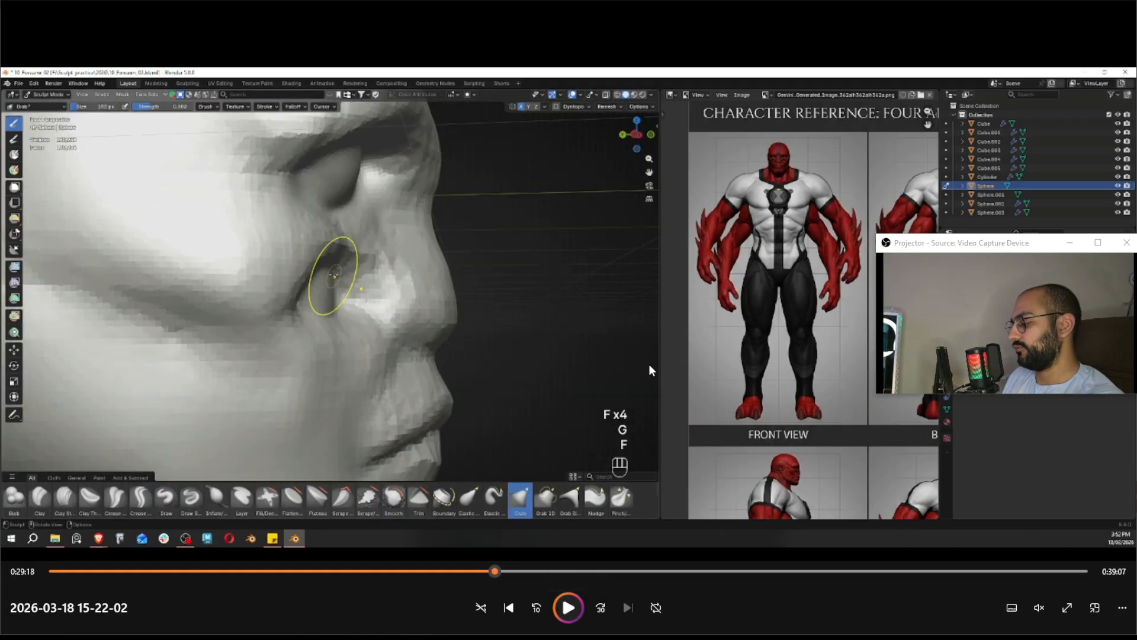
Capture the face's side view, mark the slant of the upper and lower eyes with red straight lines, and close the capture
key(Print)
drag(196, 104, 538, 402)
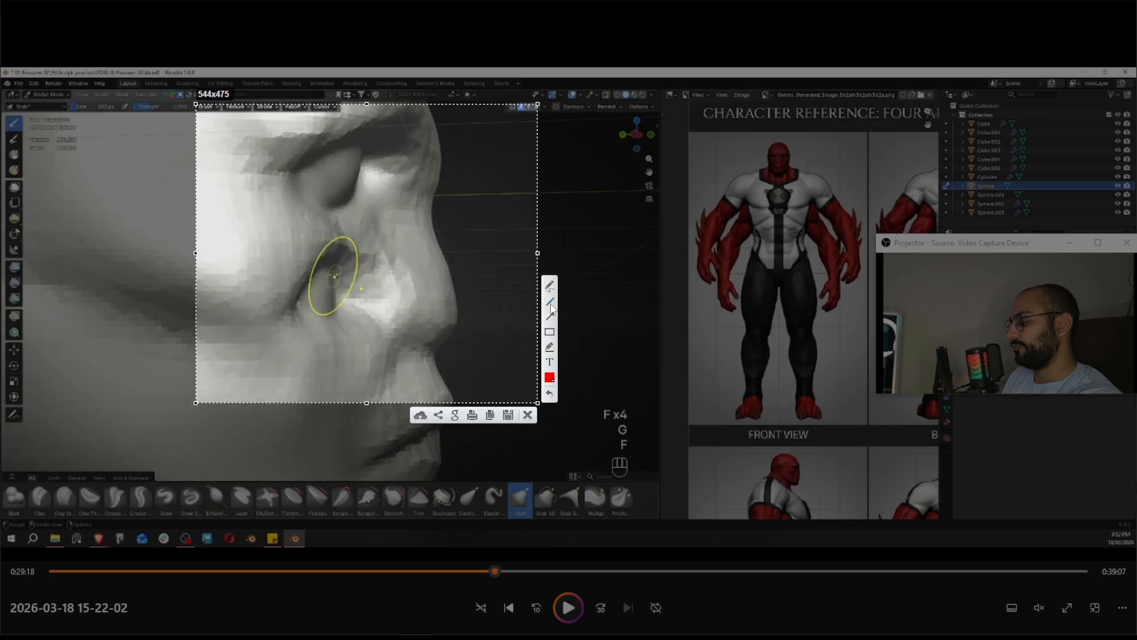
drag(363, 143, 347, 198)
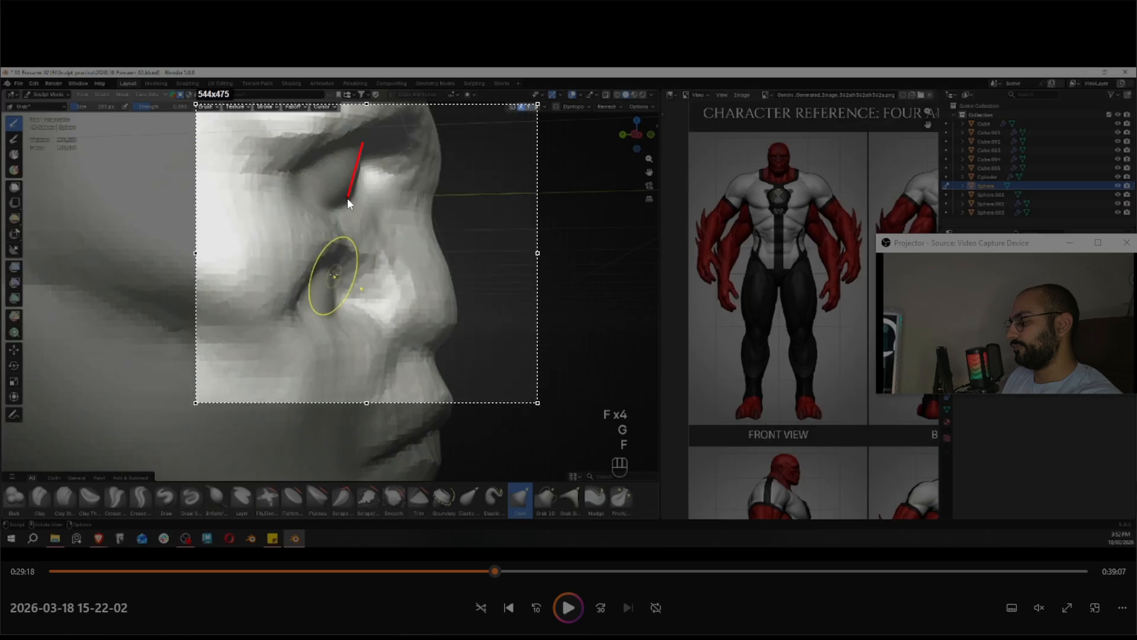
drag(337, 265, 336, 311)
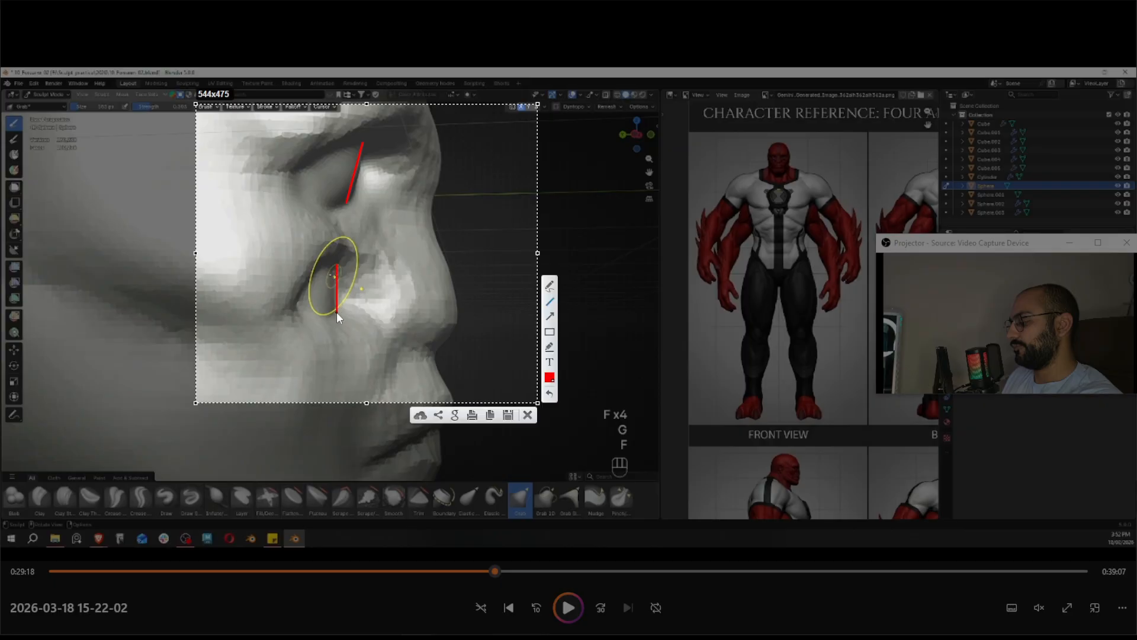
key(Escape)
key(Escape)
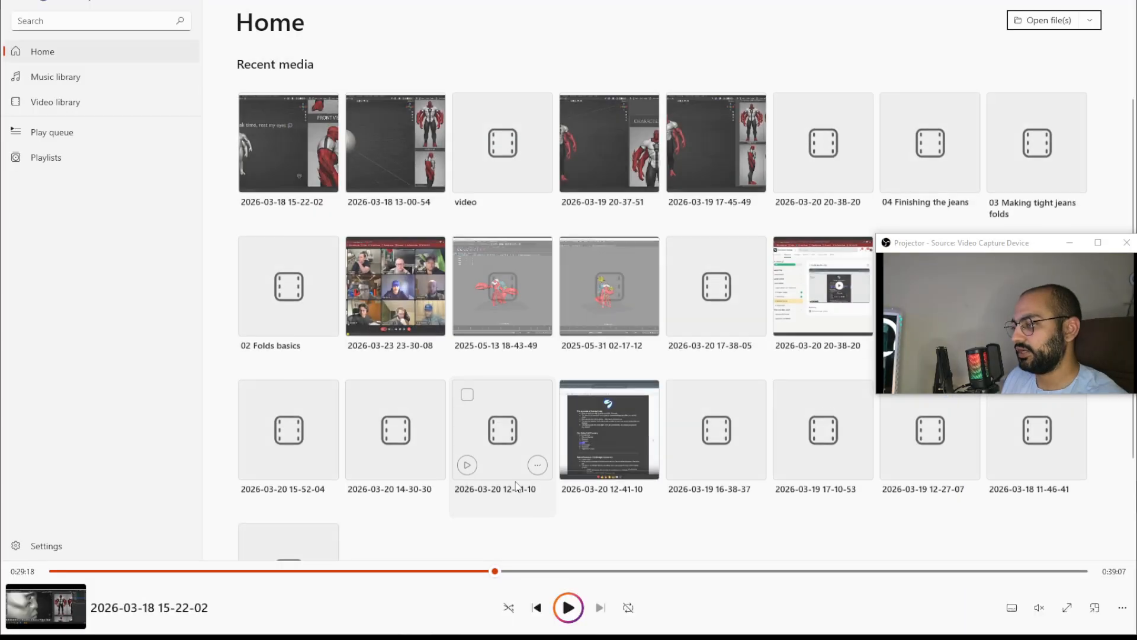
click(316, 137)
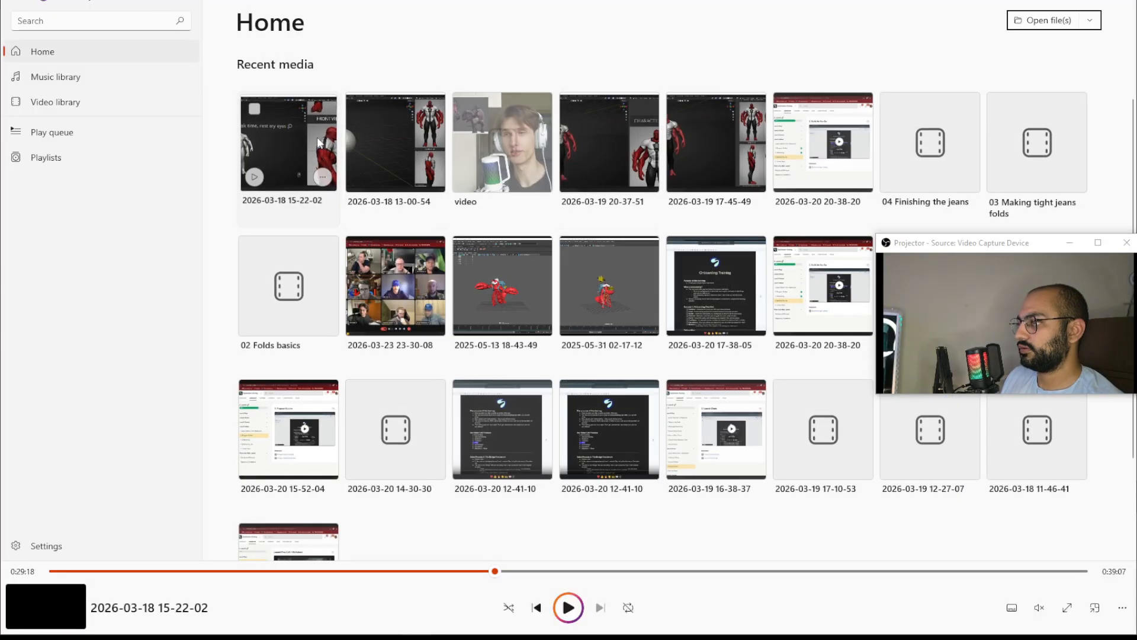
drag(462, 571, 507, 574)
right_click(531, 441)
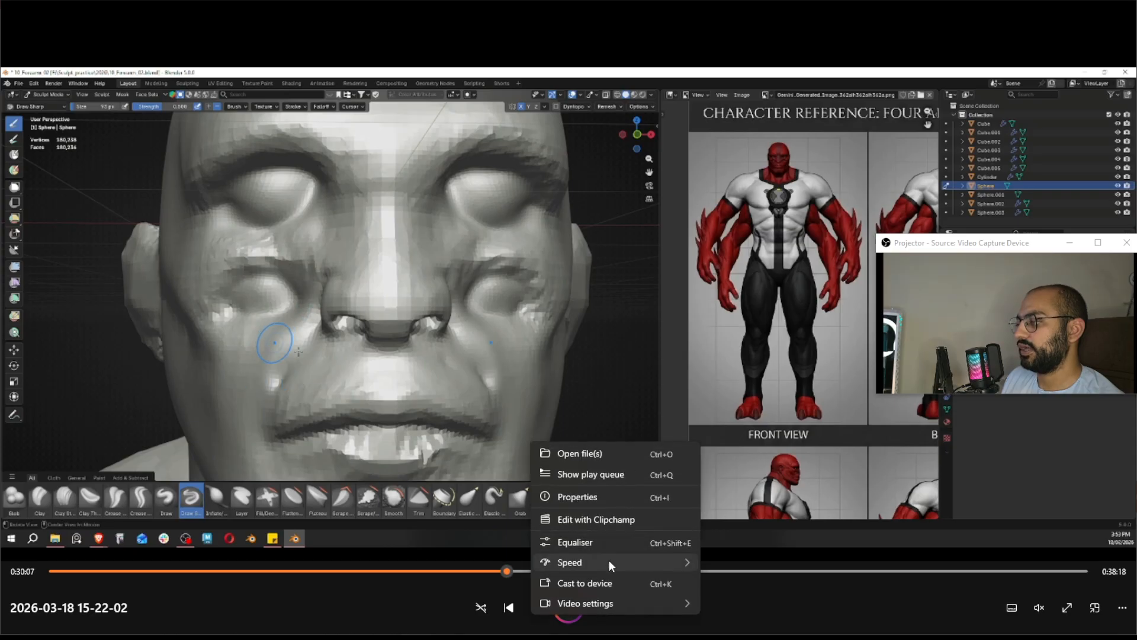
mouse_move(609, 560)
click(726, 559)
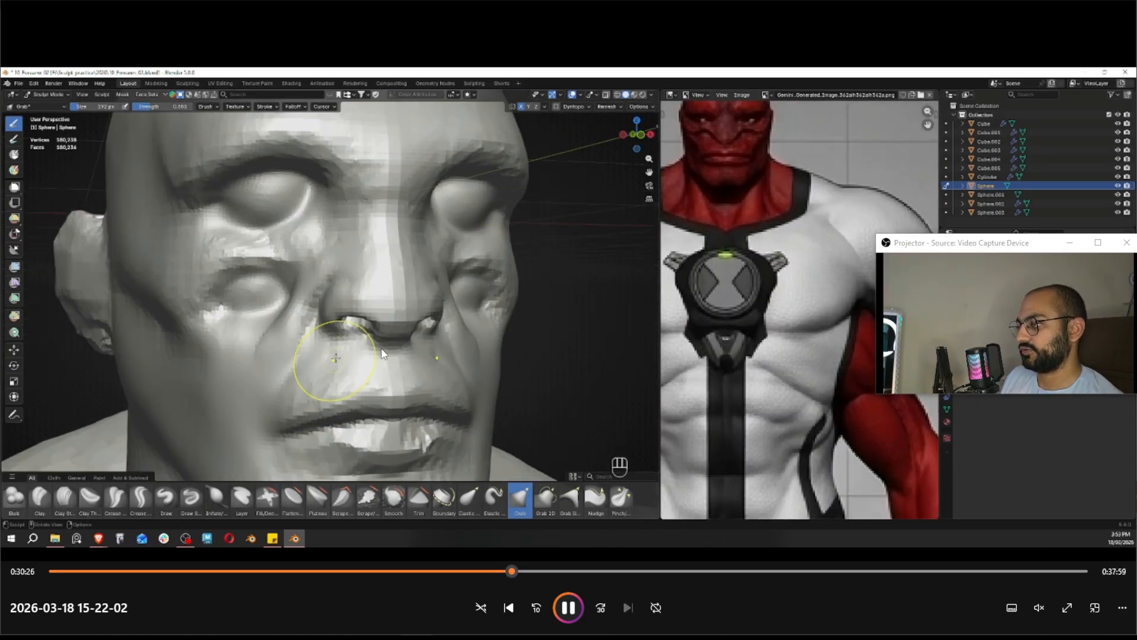
Pause at 30:28, mark the fold beside the nose on the sculpt and the reference face in red on a capture, and close it
click(568, 607)
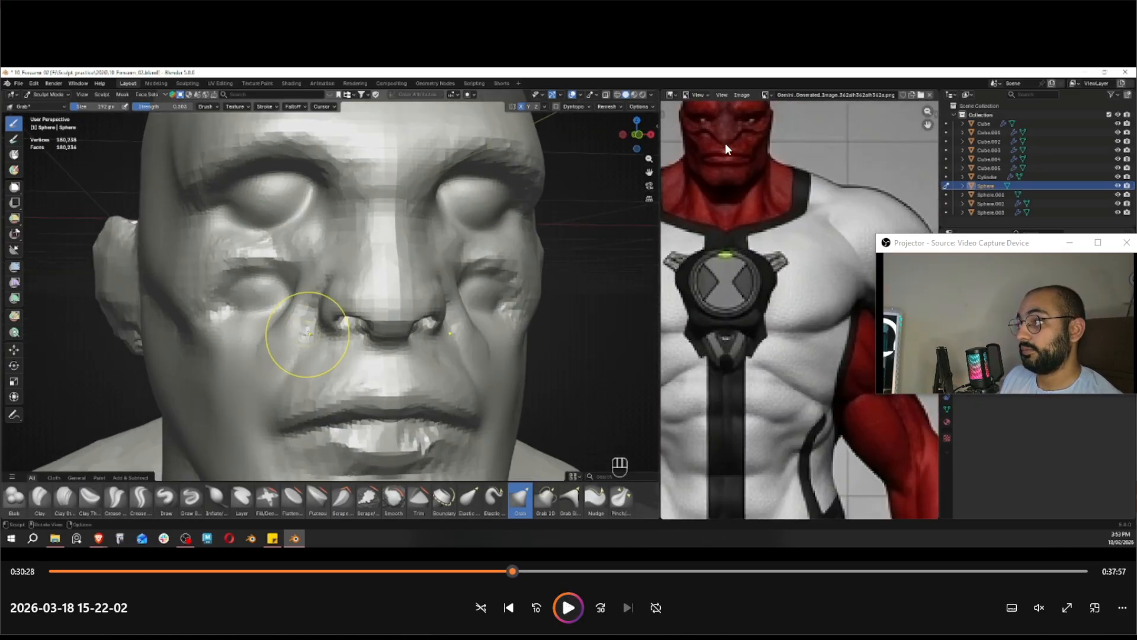
key(Print)
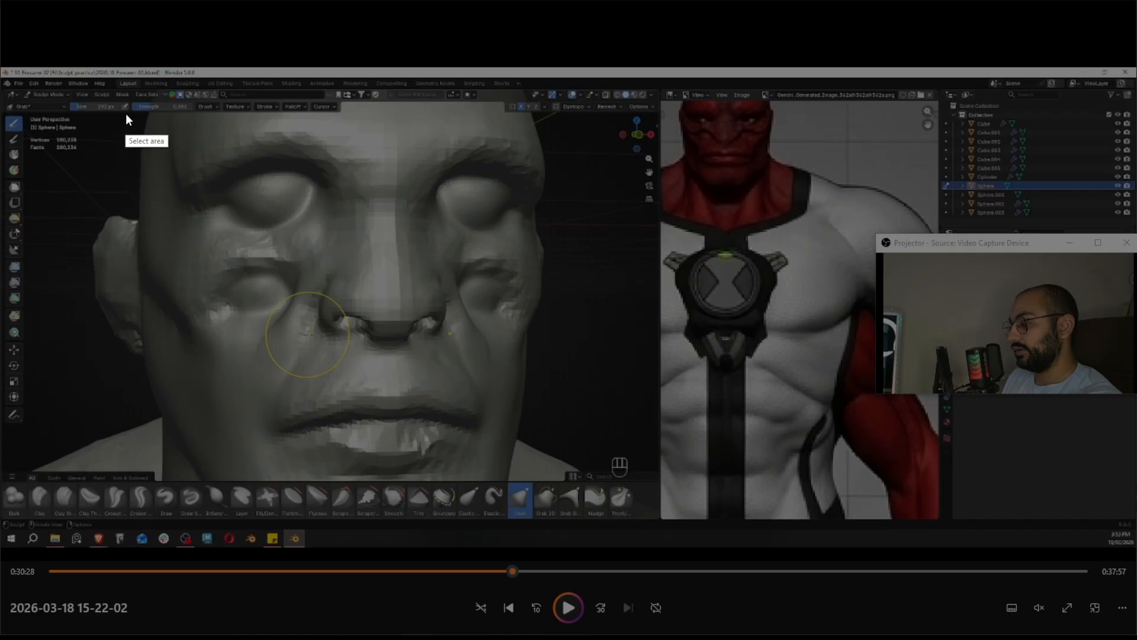
drag(131, 95, 1088, 526)
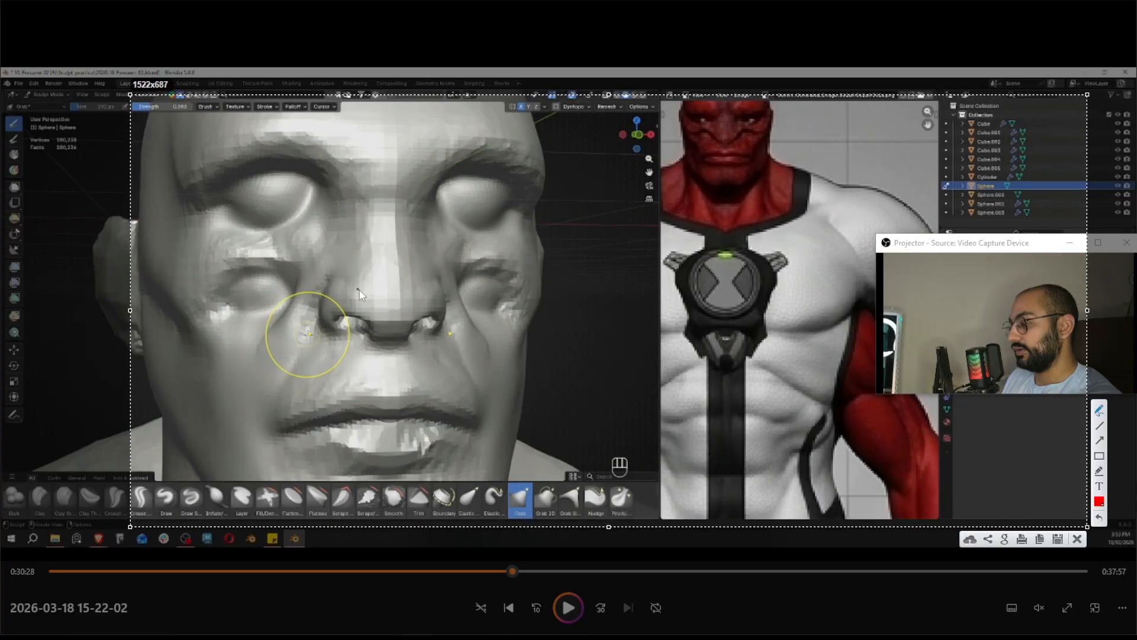
drag(337, 279, 318, 301)
drag(289, 358, 289, 358)
mouse_move(724, 143)
mouse_down()
mouse_move(694, 134)
mouse_move(702, 151)
mouse_up()
key(Escape)
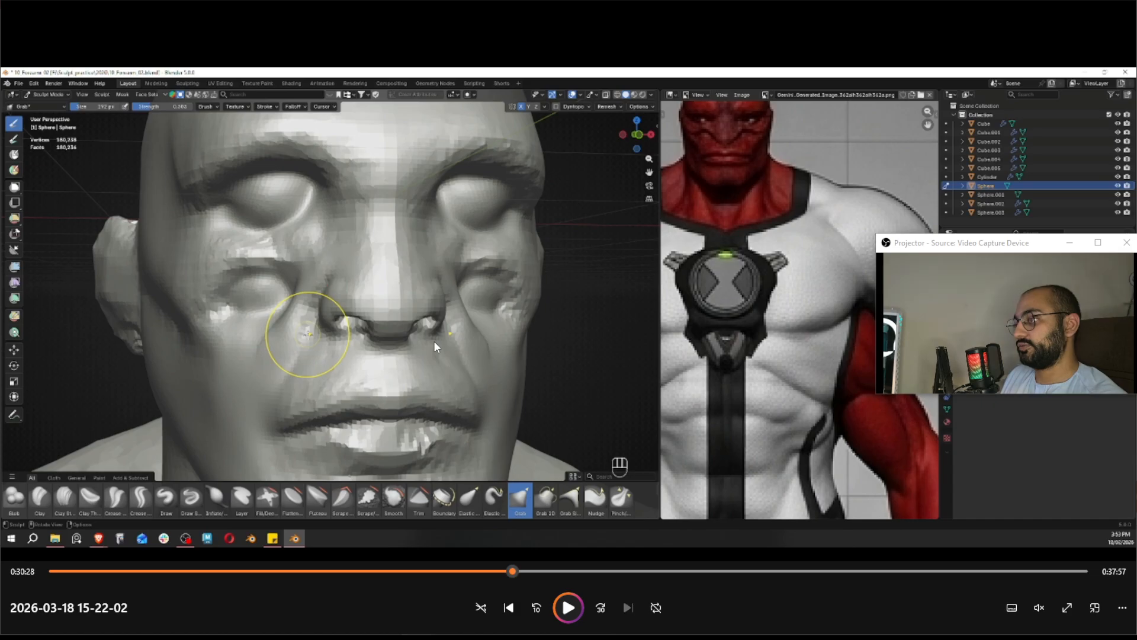
Resume playback and skip ahead to the hand remeshing passage at about 35:48
click(567, 608)
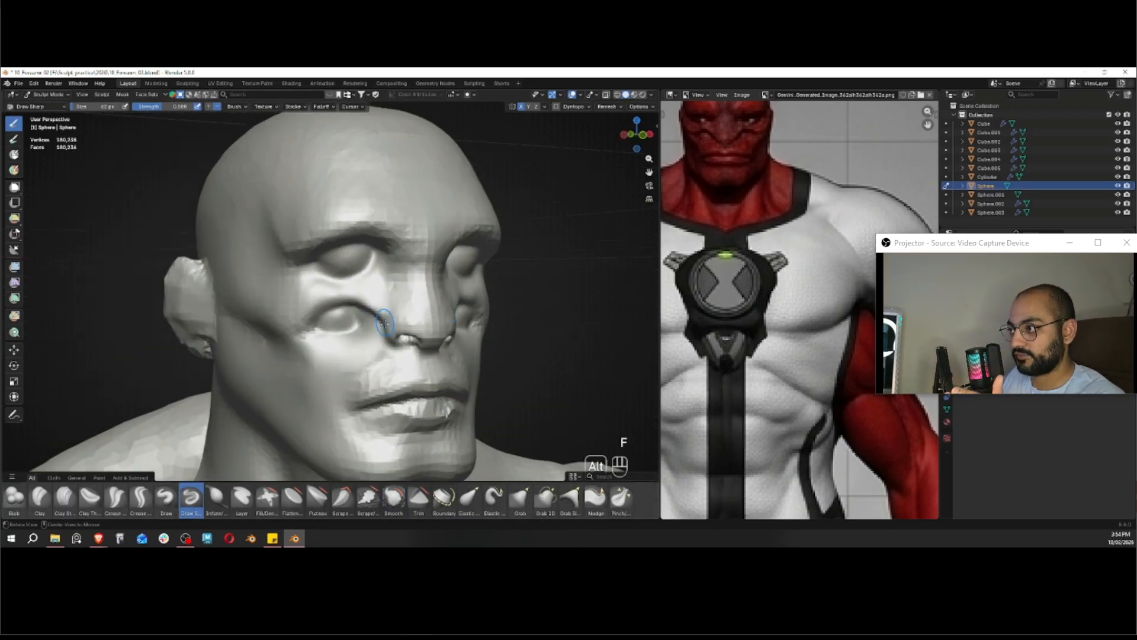
mouse_move(498, 277)
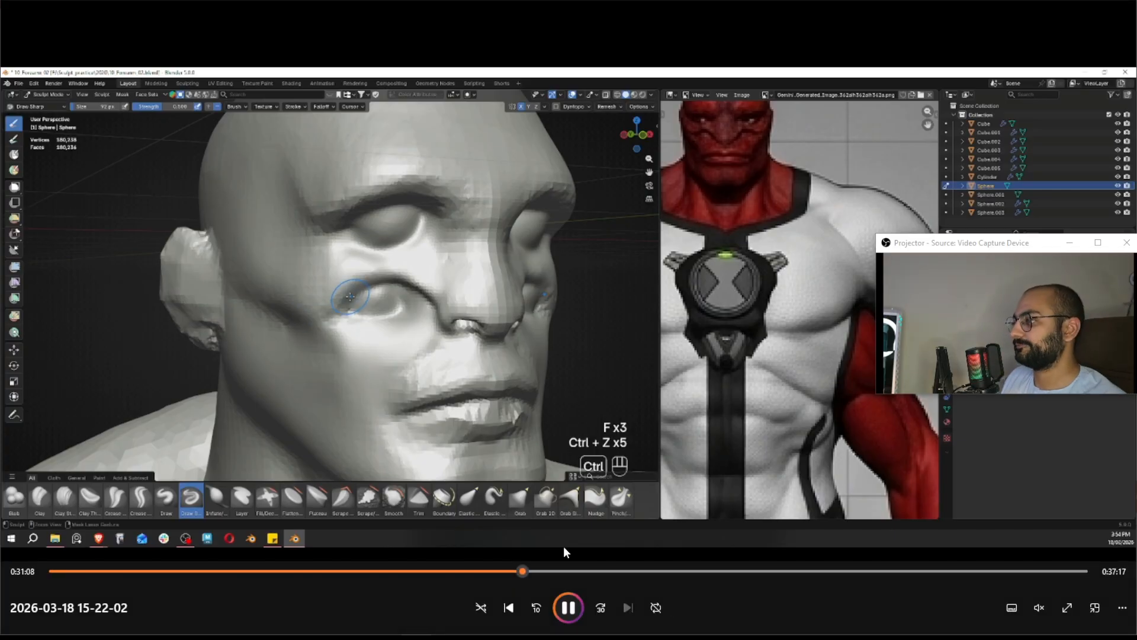
drag(535, 571, 608, 571)
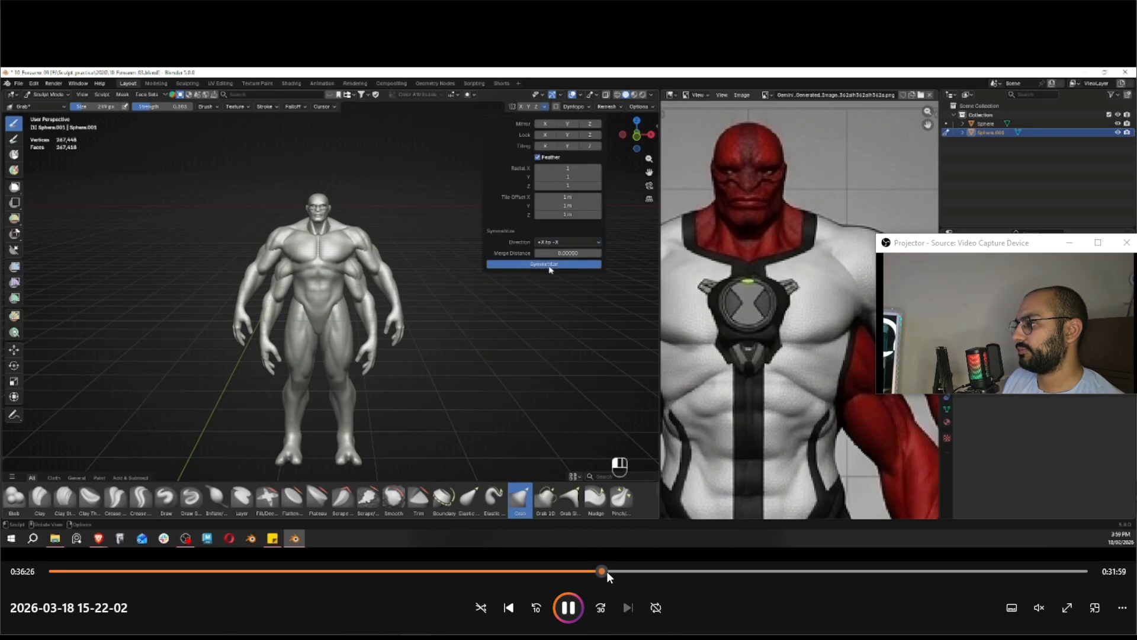
drag(607, 571, 590, 571)
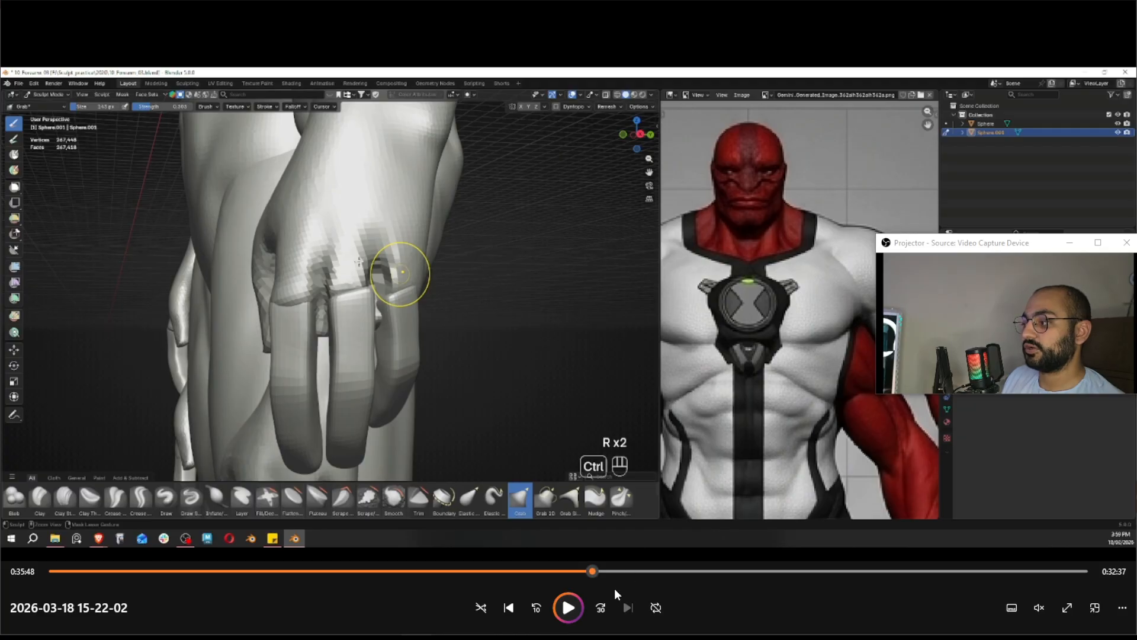
Replay the finger remeshing passage from ten seconds earlier, pausing at 35:50 and 35:59 to compare the mesh resolution between the fingers
click(570, 605)
click(540, 603)
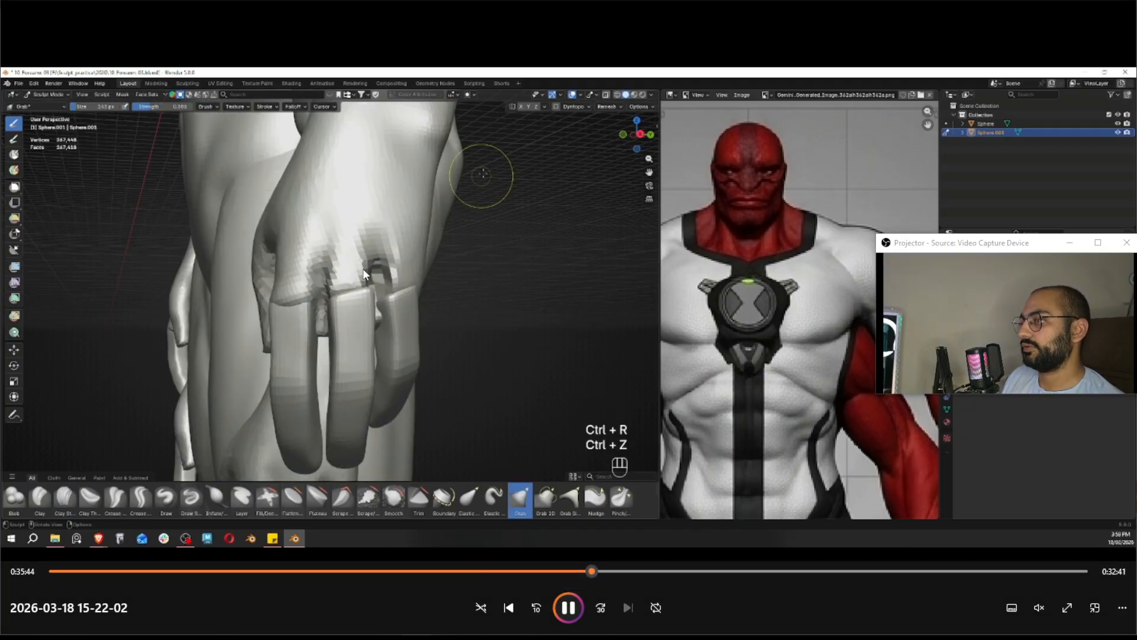
click(570, 610)
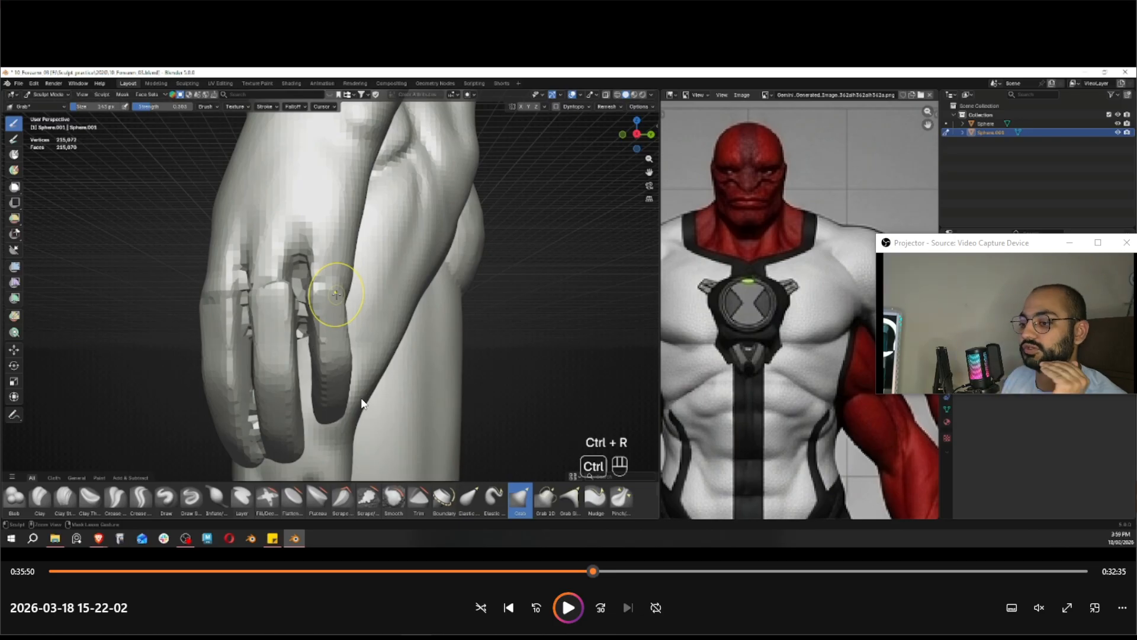
click(568, 607)
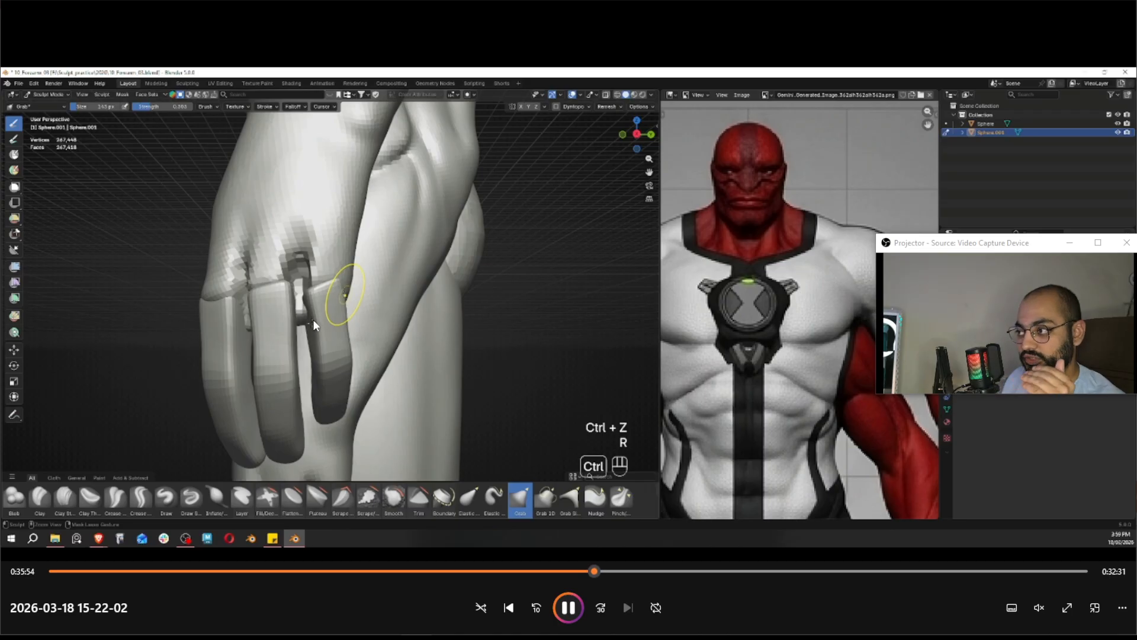
click(569, 607)
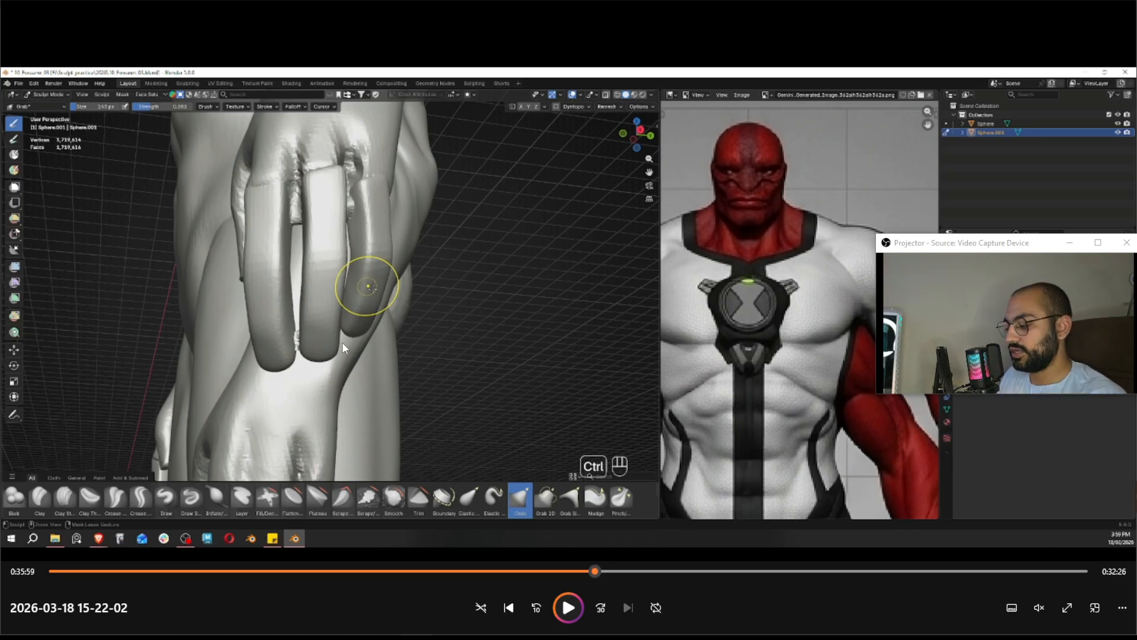
Capture the area around the upper hand's fingers, mark the neighbouring fingertips in red, and close the capture
key(Print)
drag(145, 155, 629, 488)
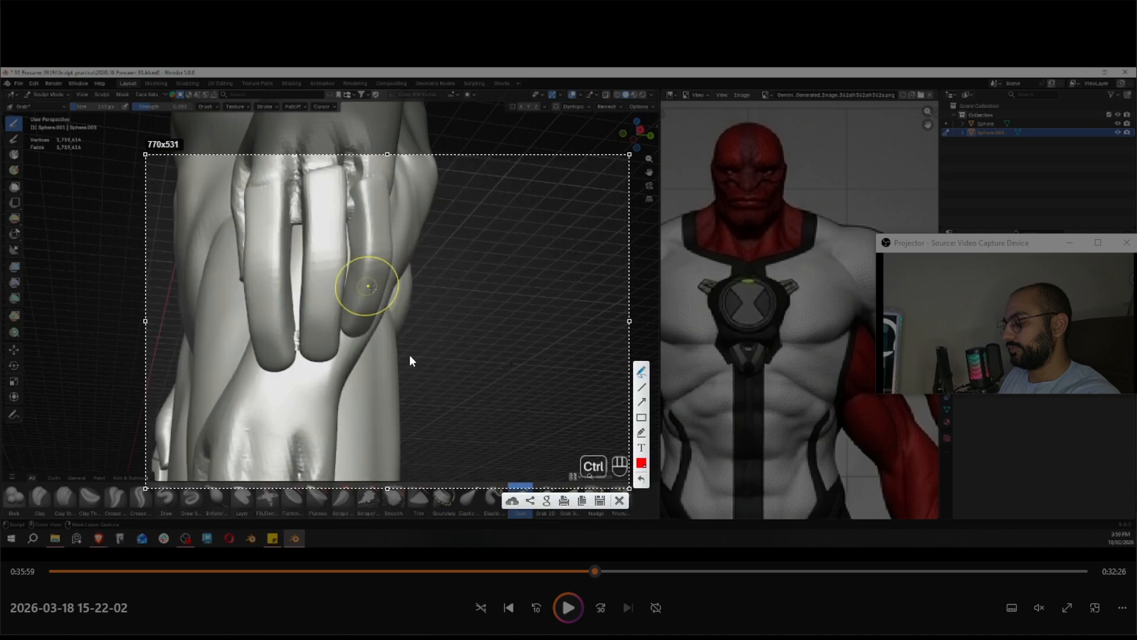
drag(324, 375, 284, 366)
key(Escape)
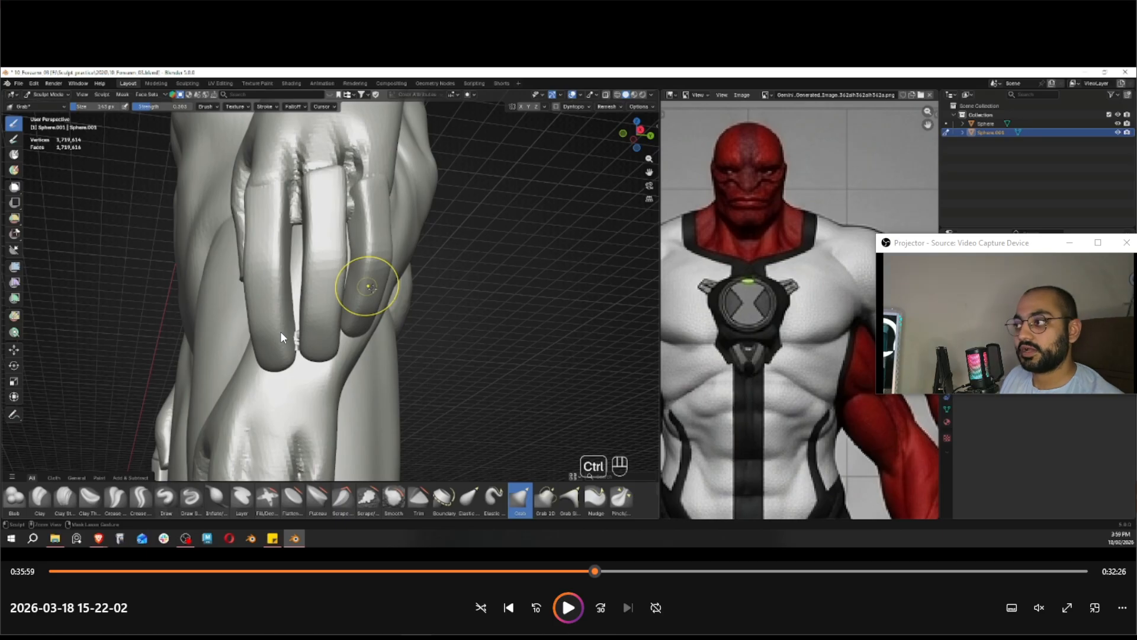
Resume playback and skip ahead through the recording to the body masking passage at about 55:06
click(569, 607)
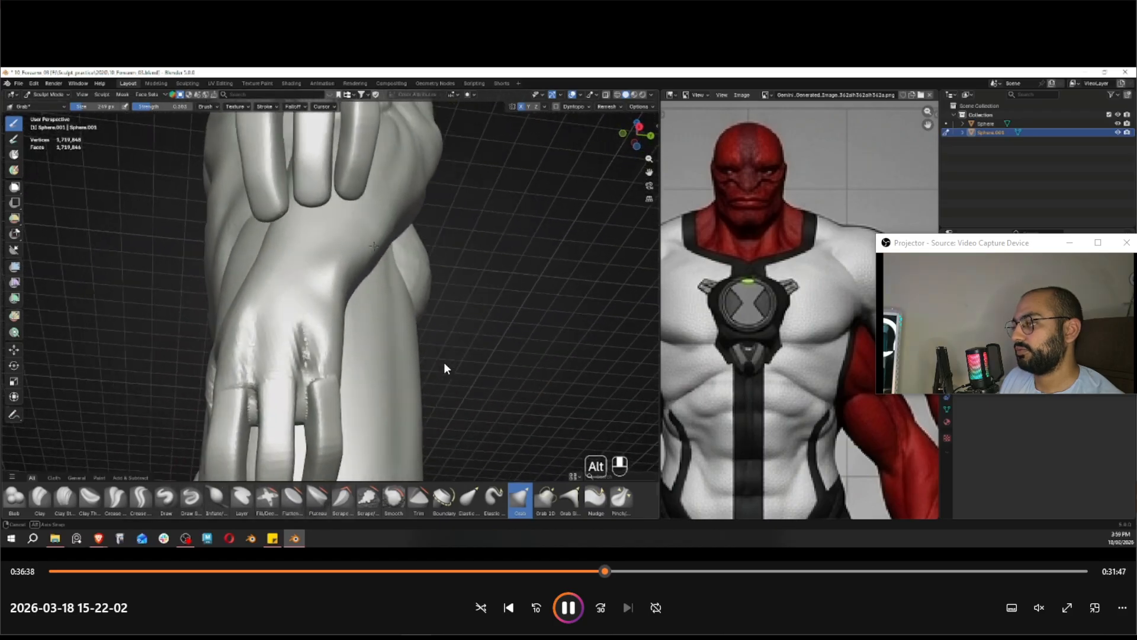
click(616, 571)
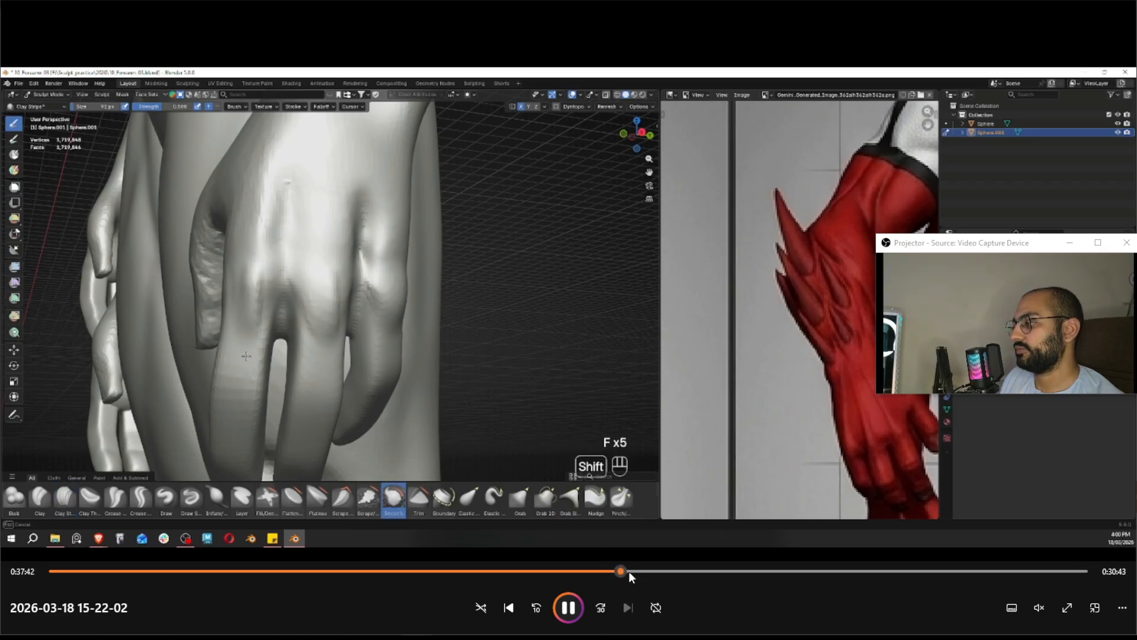
drag(629, 572, 858, 568)
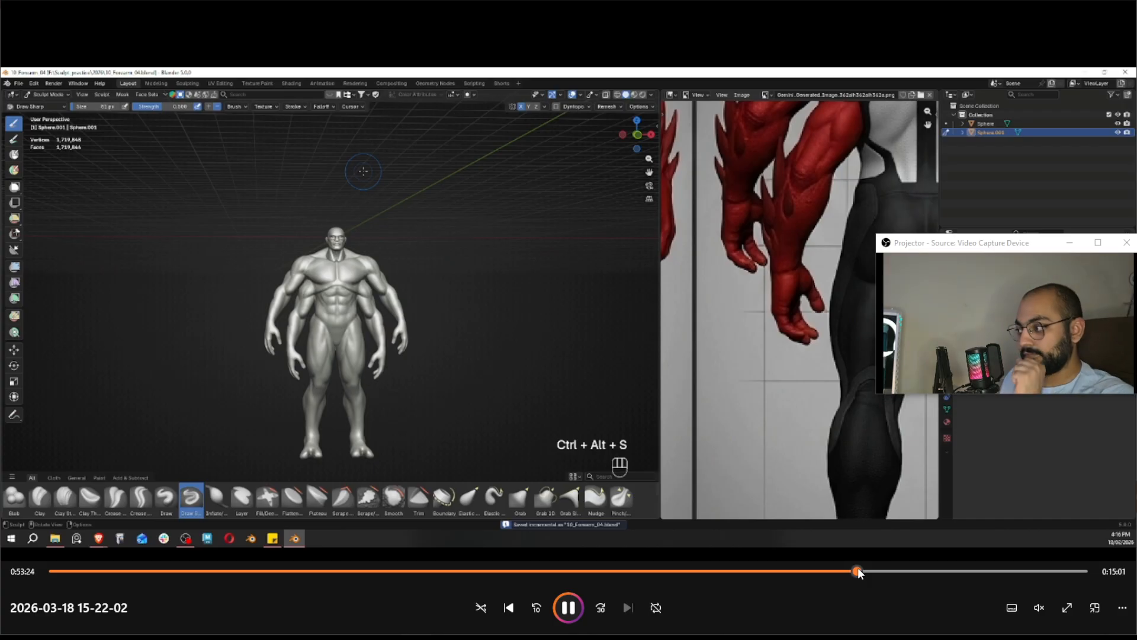
click(860, 568)
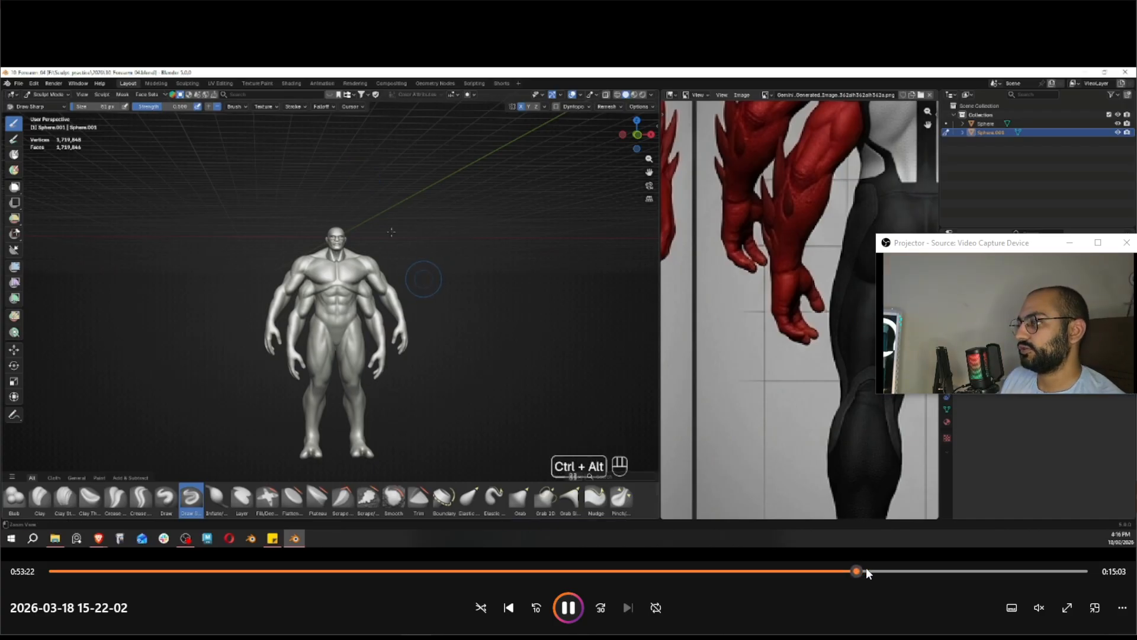
click(874, 568)
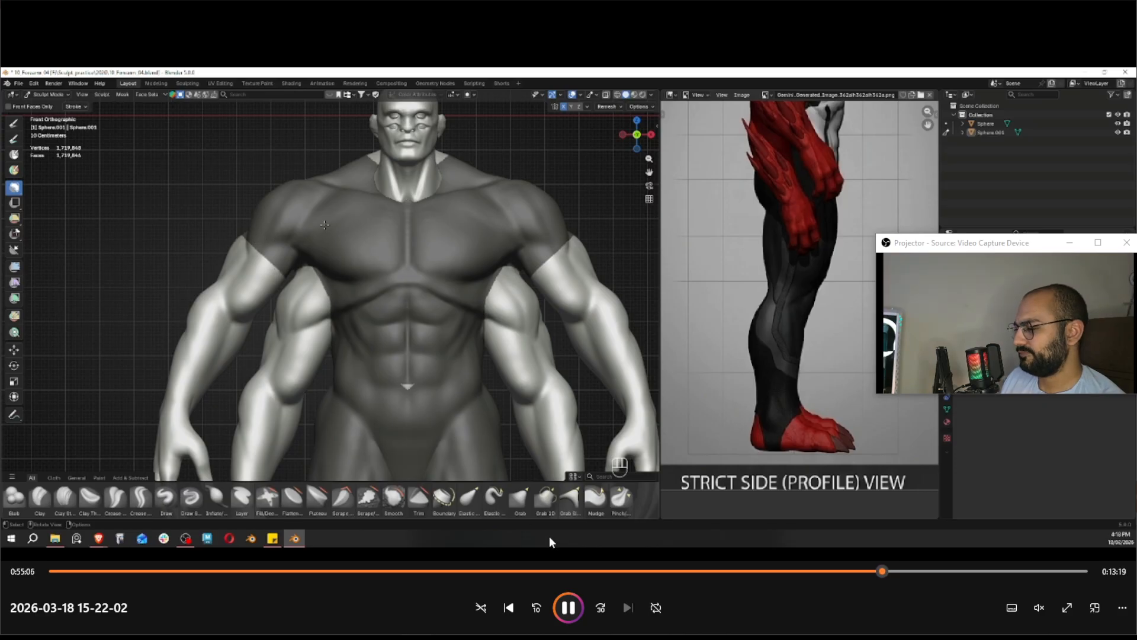
Switch to the Blender scene, select the character's body mesh, and frame its two arms and hands on one side
click(397, 635)
scroll(410, 400, up, 4)
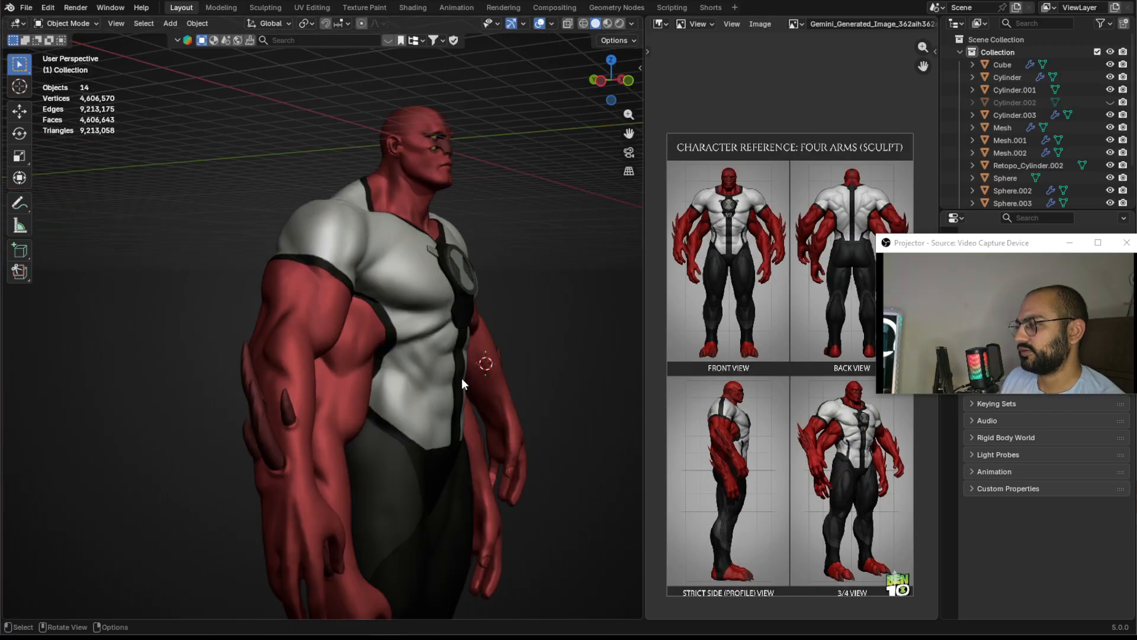
middle_drag(461, 378, 297, 316)
click(109, 296)
key(KP_Decimal)
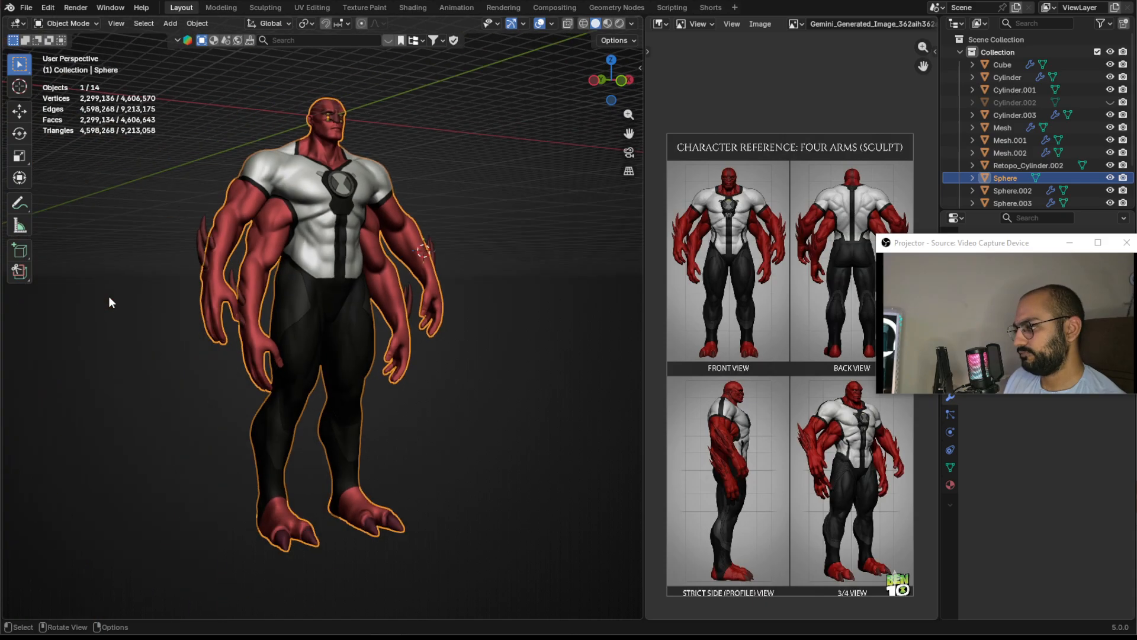
scroll(450, 266, up, 3)
shift+middle_drag(481, 258, 344, 300)
scroll(344, 300, up, 4)
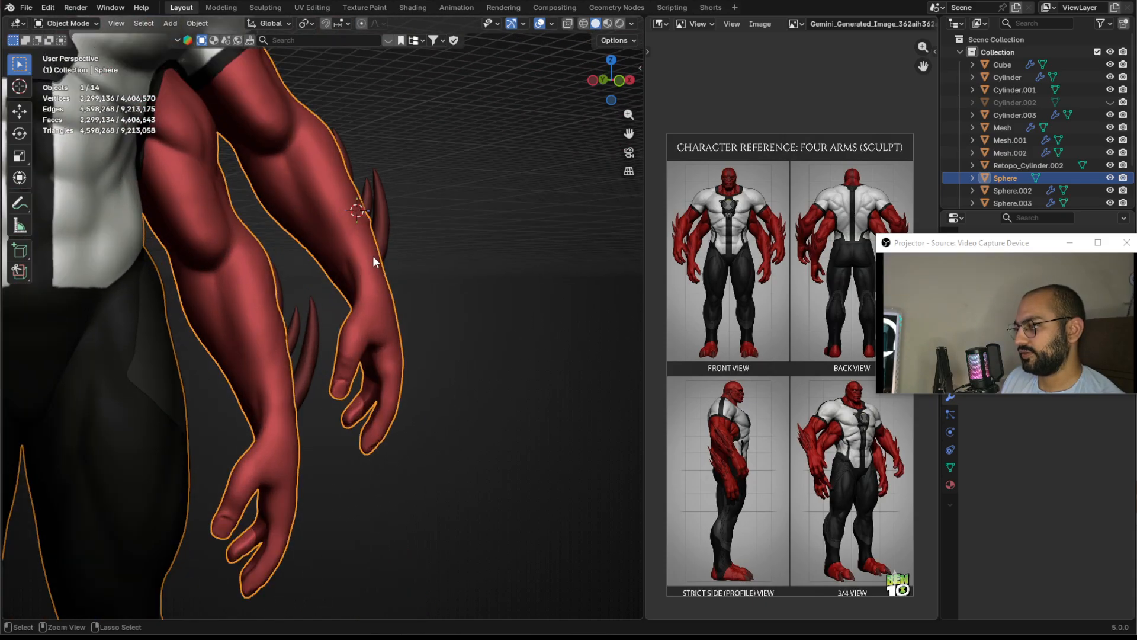
Put the body mesh in Sculpt Mode and choose the Lasso Mask tool
key(ctrl+Tab)
click(382, 328)
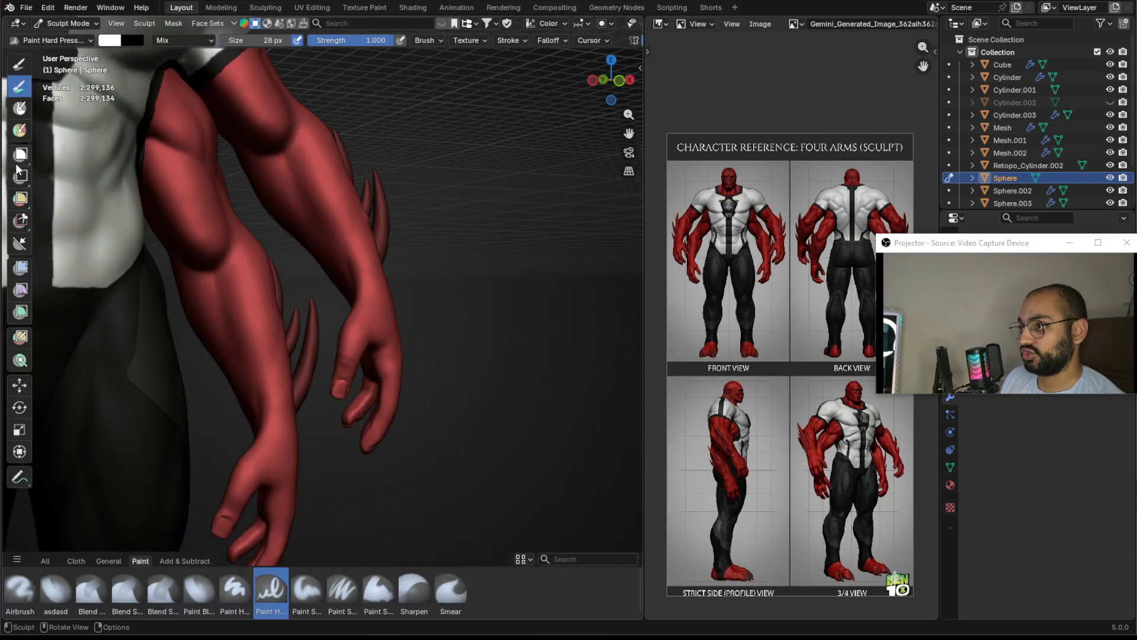
click(19, 157)
drag(19, 158, 71, 185)
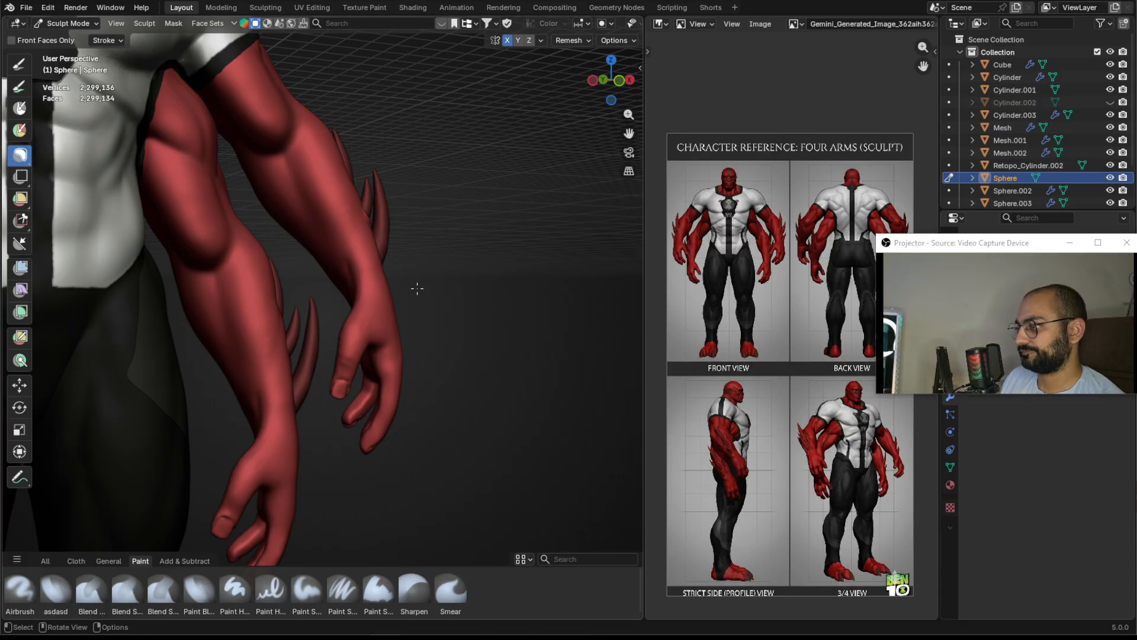
Try masking the upper hand with a lasso and unmasking its fingers, and undo both masks
mouse_move(346, 325)
mouse_down()
mouse_move(337, 451)
mouse_move(438, 302)
mouse_move(414, 284)
mouse_up()
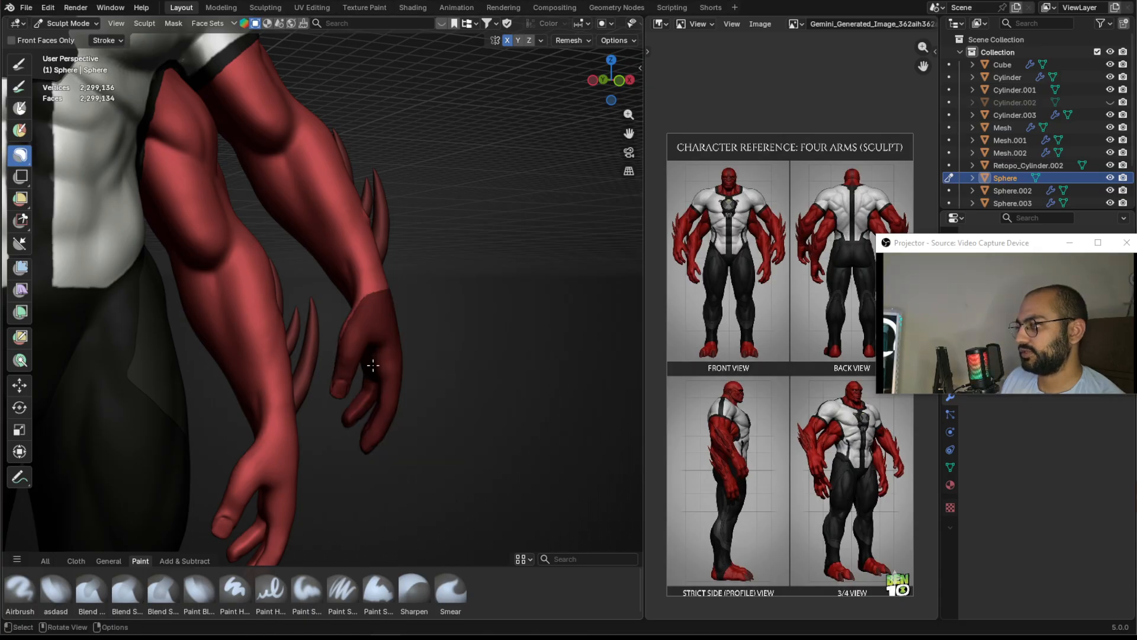
mouse_move(328, 351)
alt+mouse_down()
mouse_move(460, 419)
mouse_move(409, 414)
mouse_move(321, 339)
mouse_move(456, 417)
mouse_move(323, 403)
mouse_move(321, 344)
alt+mouse_up()
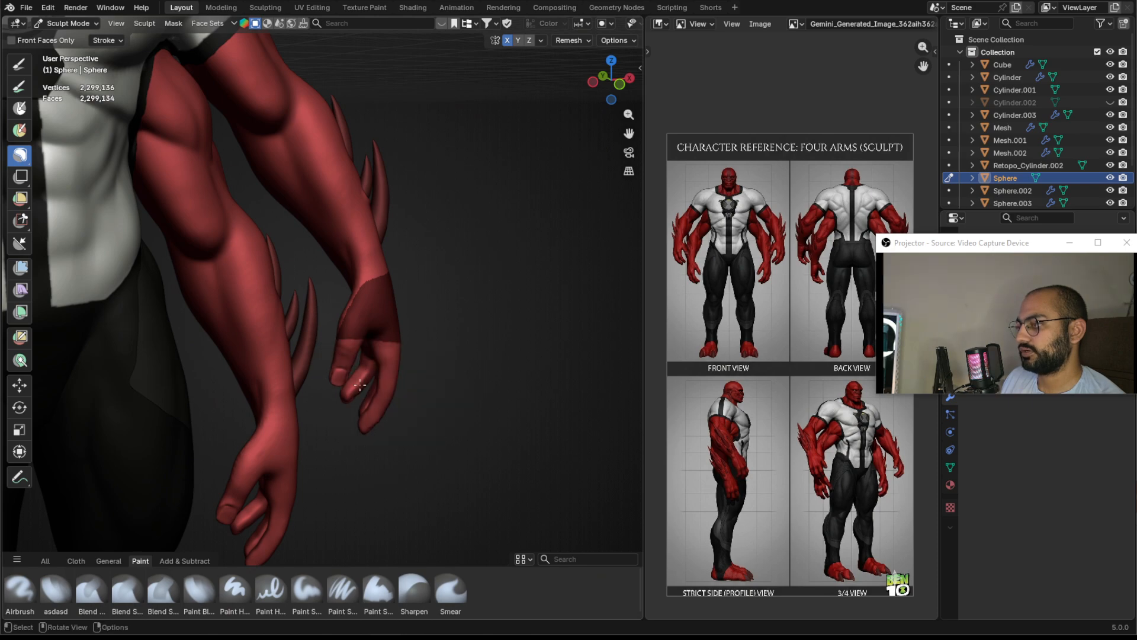
key(ctrl+z)
mouse_move(481, 367)
middle_down()
mouse_move(452, 358)
mouse_move(481, 370)
middle_up()
key(ctrl+z)
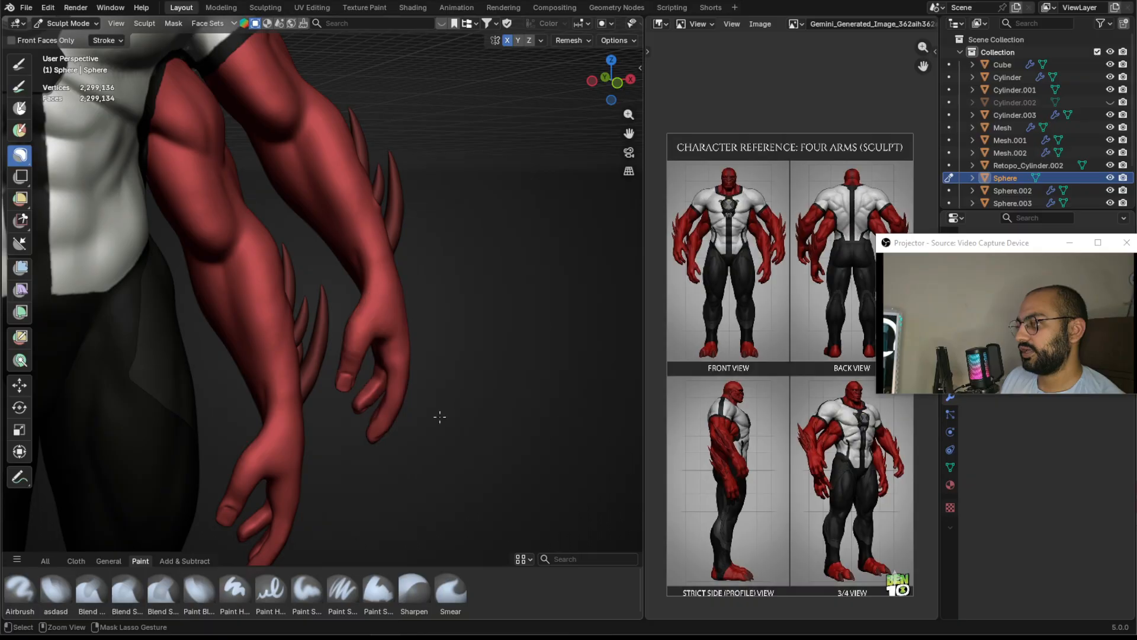
Lasso-mask the upper arm's hand and forearm up to about mid-forearm, checking it from several angles
mouse_move(417, 452)
mouse_down()
mouse_move(329, 419)
mouse_move(342, 297)
mouse_move(442, 267)
mouse_move(456, 447)
mouse_move(427, 452)
mouse_up()
mouse_move(427, 452)
middle_down()
mouse_move(403, 372)
mouse_move(424, 371)
middle_up()
mouse_move(485, 304)
mouse_down()
mouse_move(384, 283)
mouse_move(447, 218)
mouse_move(375, 302)
mouse_move(448, 176)
mouse_up()
mouse_move(389, 274)
middle_down()
mouse_move(472, 291)
mouse_move(441, 293)
middle_up()
mouse_move(442, 294)
shift+middle_down()
mouse_move(458, 308)
mouse_move(391, 229)
shift+middle_up()
mouse_move(401, 191)
ctrl+mouse_down()
mouse_move(358, 284)
mouse_move(313, 305)
mouse_move(355, 211)
ctrl+mouse_up()
scroll(416, 264, down, 5)
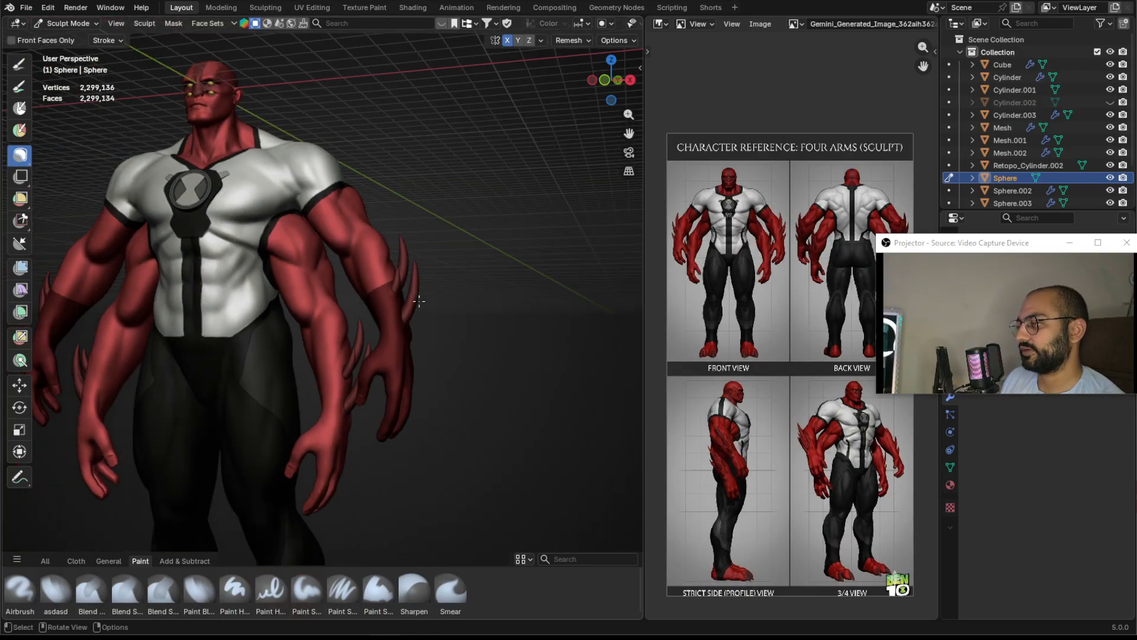
Extend the mask on the upper forearm further up towards the elbow
scroll(418, 303, up, 2)
mouse_move(485, 311)
middle_down()
mouse_move(450, 325)
mouse_move(478, 332)
middle_up()
scroll(478, 333, up, 2)
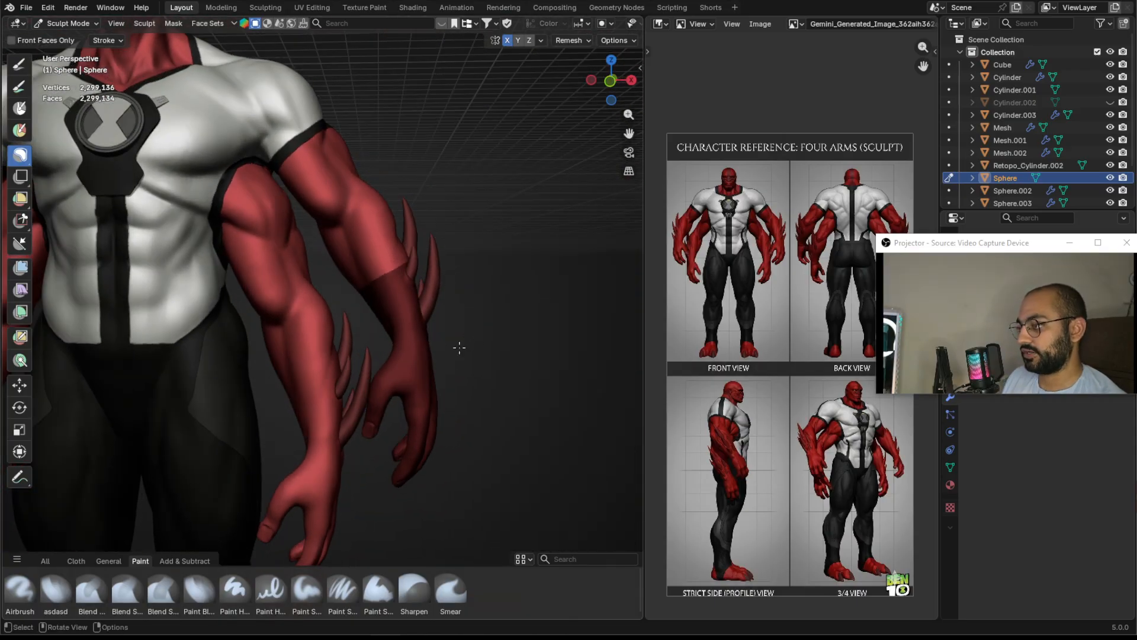
mouse_move(352, 297)
ctrl+shift+mouse_down()
mouse_move(409, 221)
mouse_move(475, 286)
ctrl+shift+mouse_up()
mouse_move(475, 287)
middle_down()
mouse_move(286, 296)
mouse_move(322, 229)
mouse_move(551, 312)
mouse_move(495, 236)
middle_up()
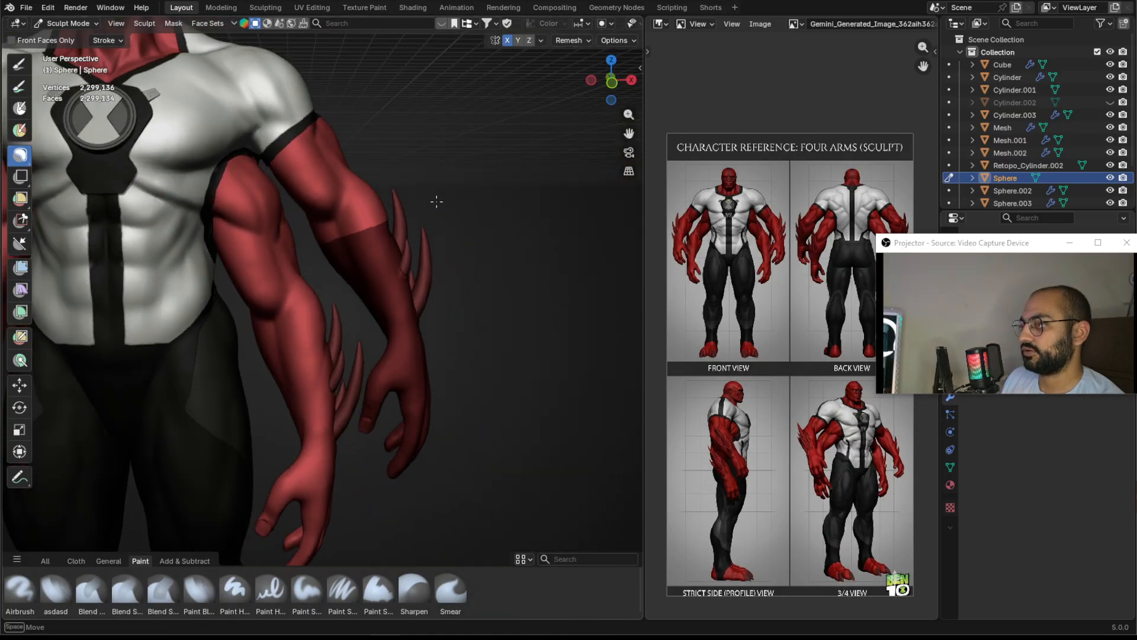
ctrl+right_drag(309, 261, 291, 260)
scroll(432, 332, down, 3)
Switch the body mesh to Object Mode and back to Sculpt Mode
key(ctrl+Tab)
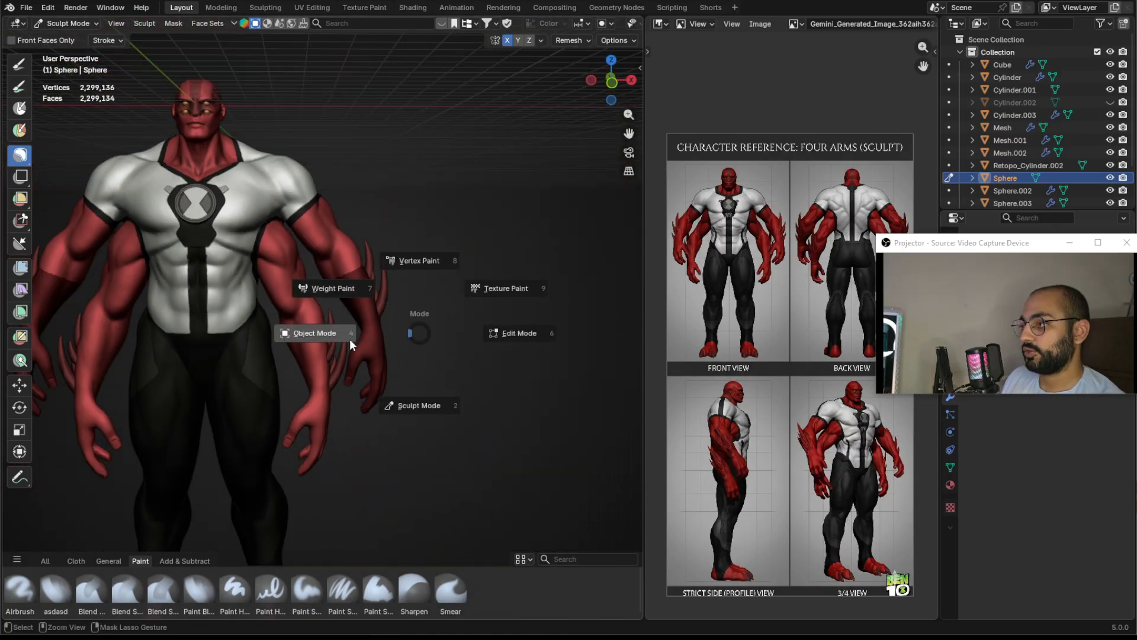
click(401, 325)
scroll(400, 325, up, 3)
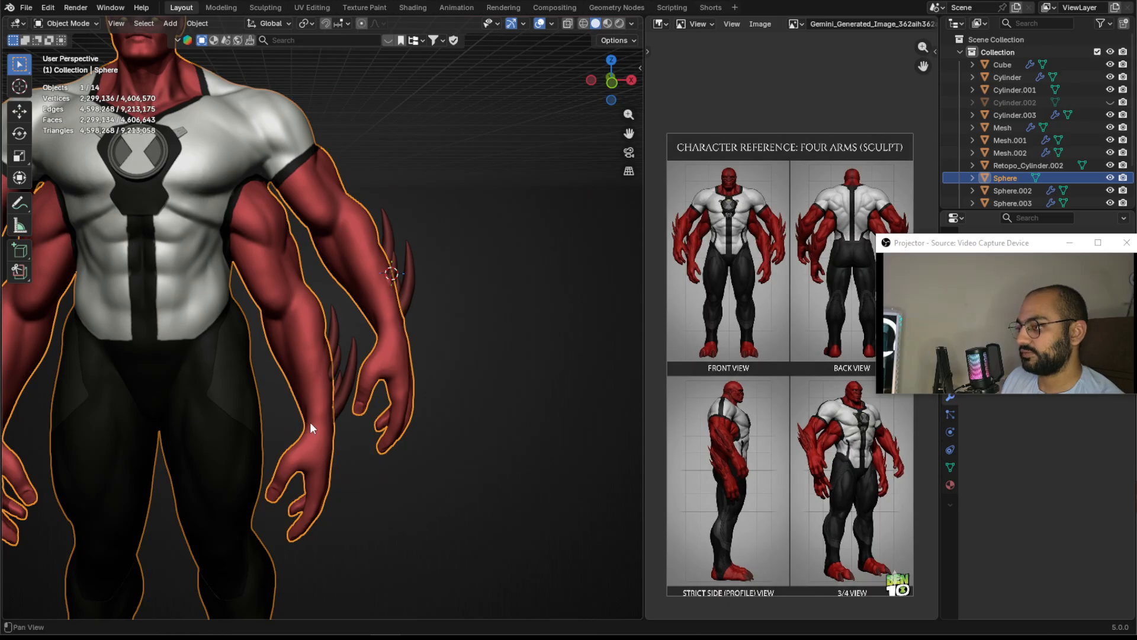
key(ctrl+Tab)
click(363, 355)
Expand a mask by topology from the lower arm's fingers over its hand and forearm, and return the body mesh to Object Mode
scroll(361, 380, up, 2)
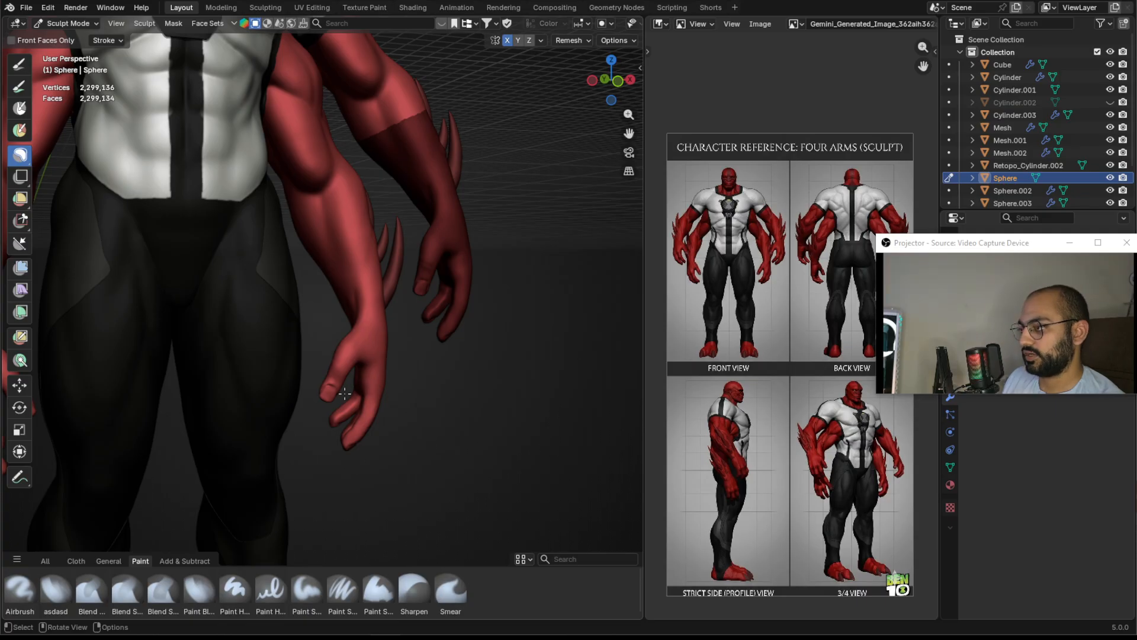
scroll(343, 430, down, 1)
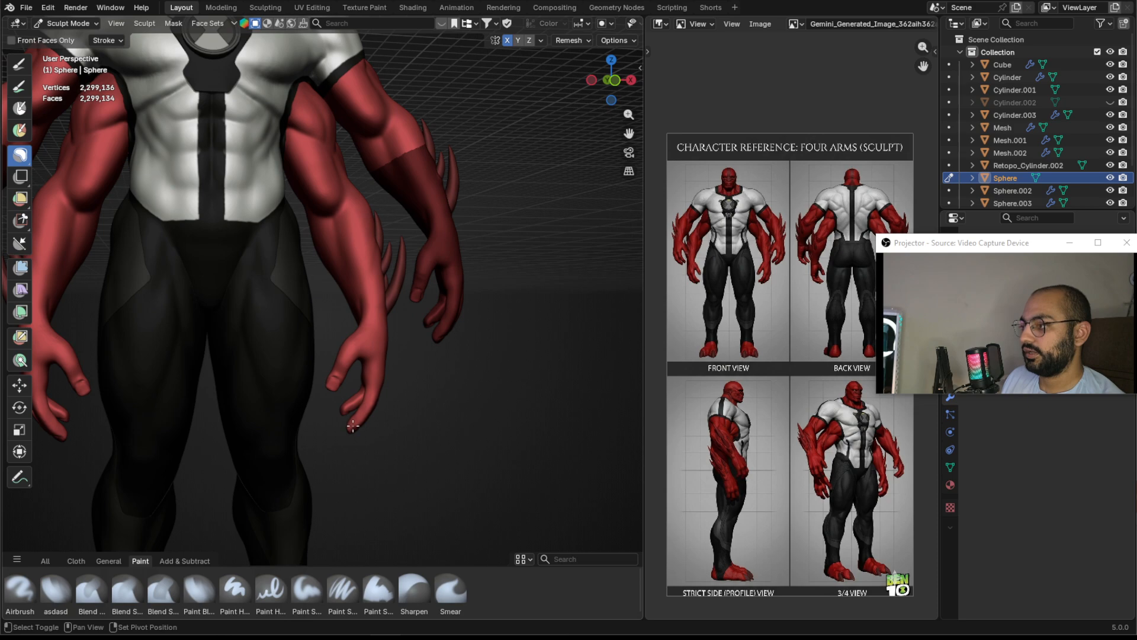
key(shift+a)
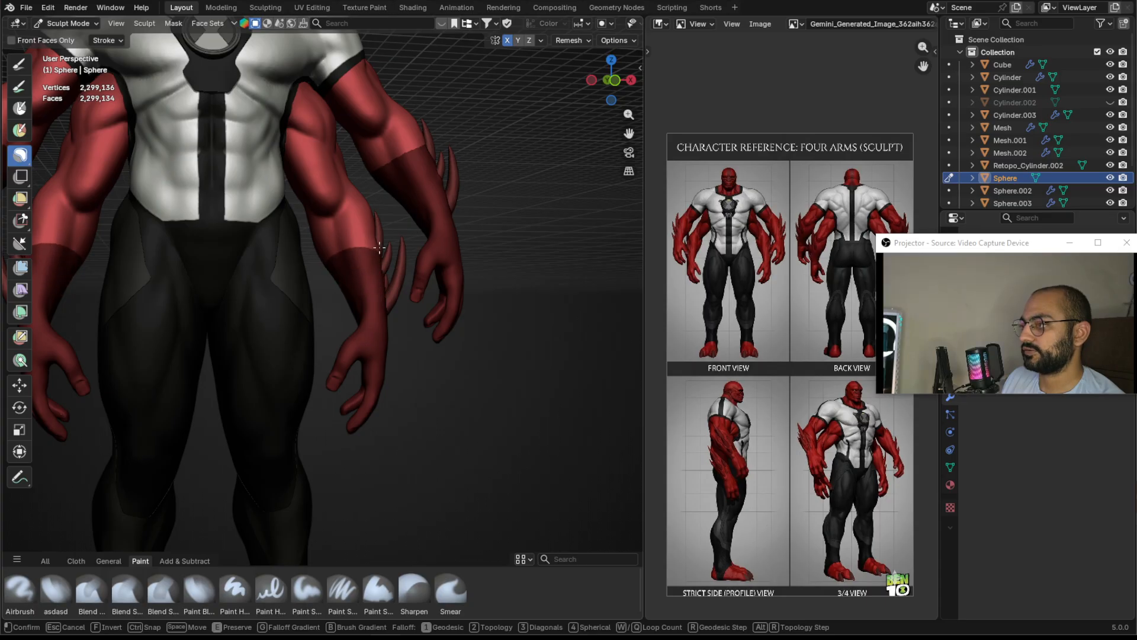
click(330, 179)
scroll(508, 358, down, 5)
mouse_move(507, 358)
middle_down()
mouse_move(308, 368)
mouse_move(424, 378)
mouse_move(455, 344)
middle_up()
key(ctrl+Tab)
scroll(433, 346, up, 2)
scroll(455, 344, down, 4)
shift+middle_drag(385, 267, 414, 296)
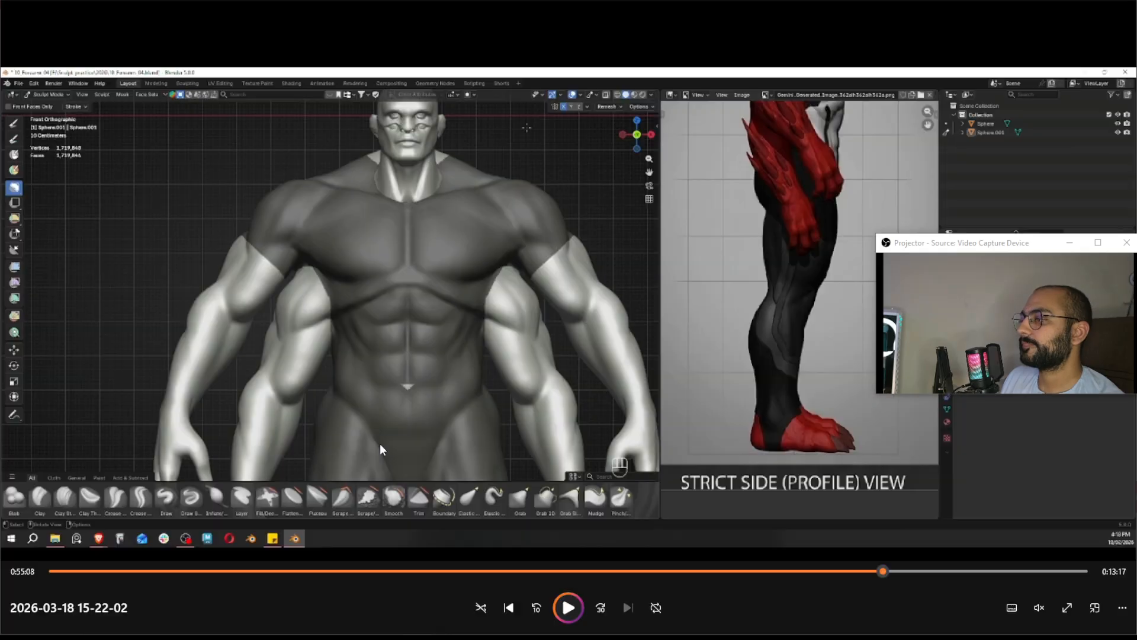
Switch to the video player and scan the recording from the torso masking to the extracted suit and back to the neck masking
click(568, 608)
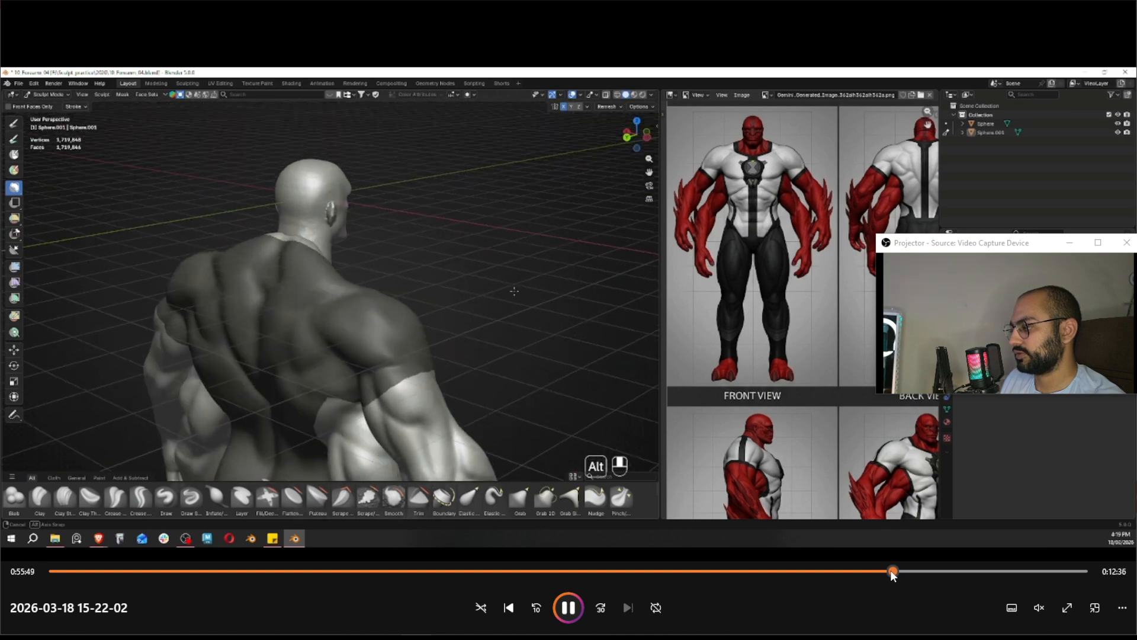
click(897, 570)
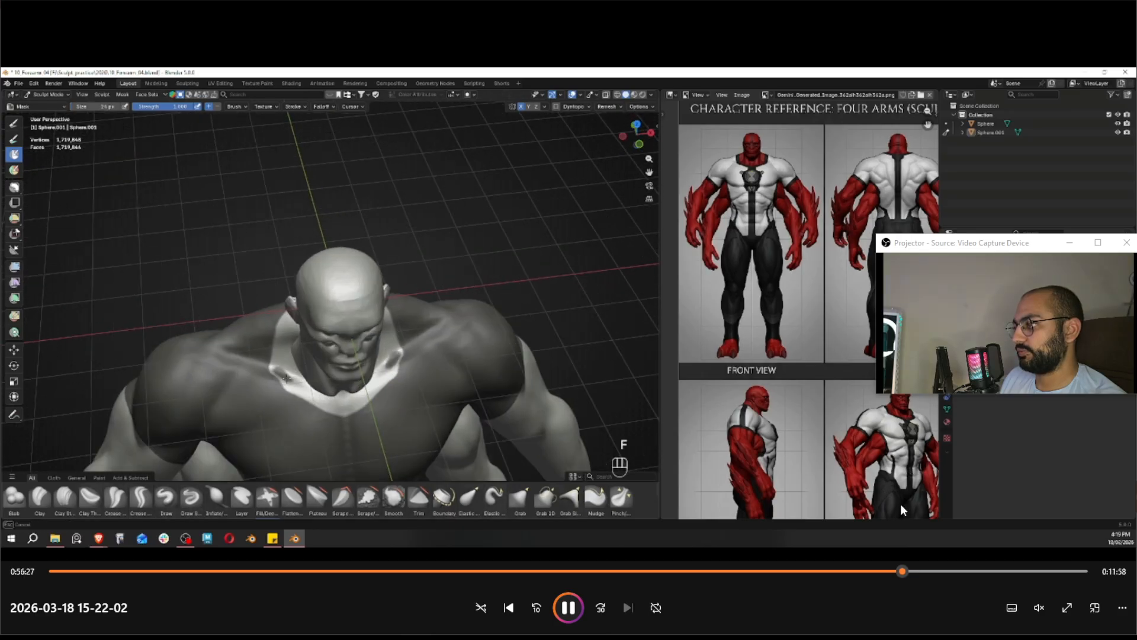
click(918, 570)
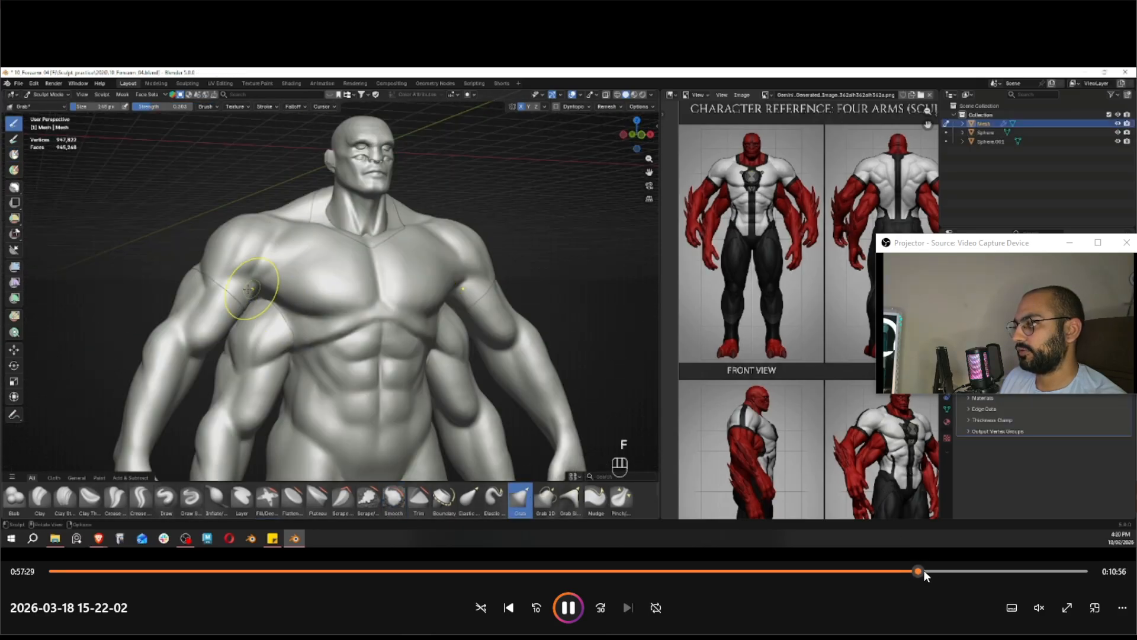
click(917, 570)
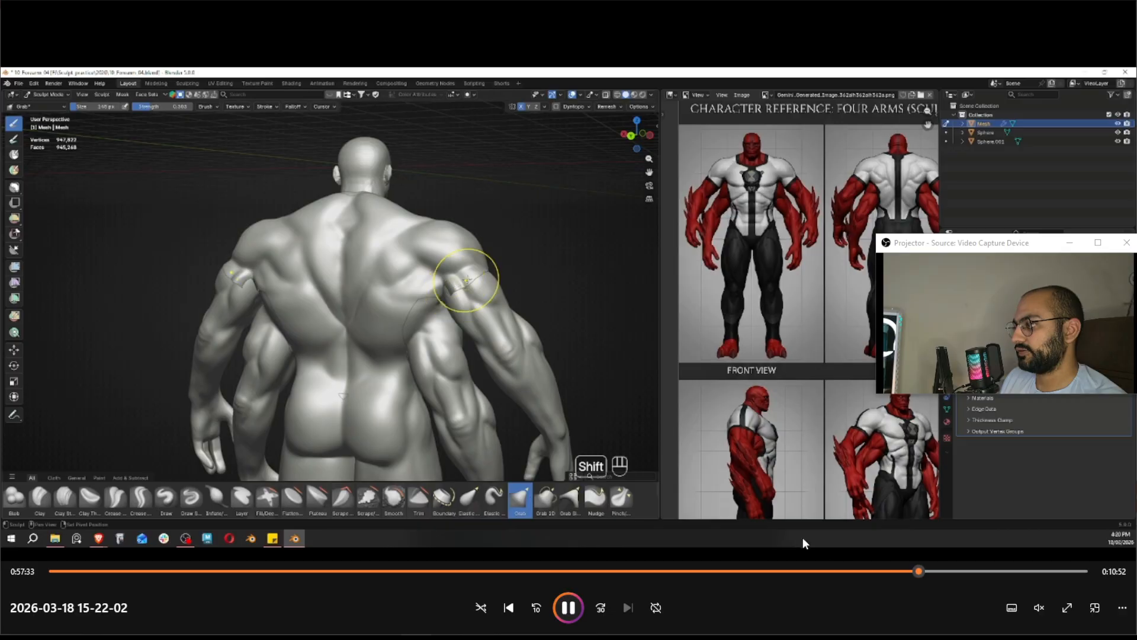
click(916, 571)
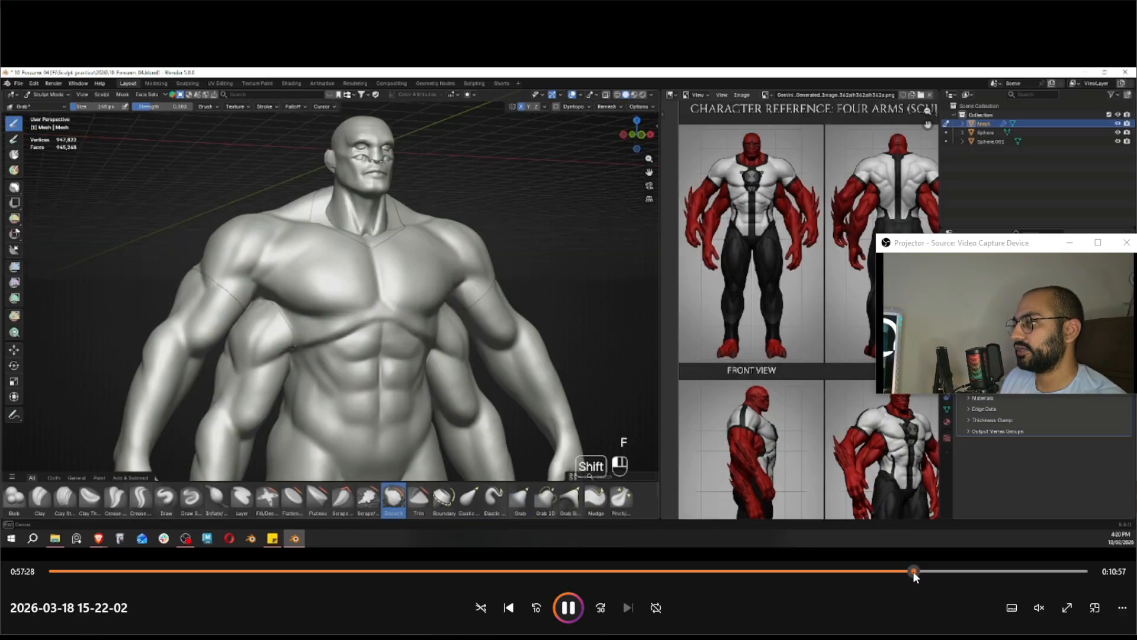
click(908, 571)
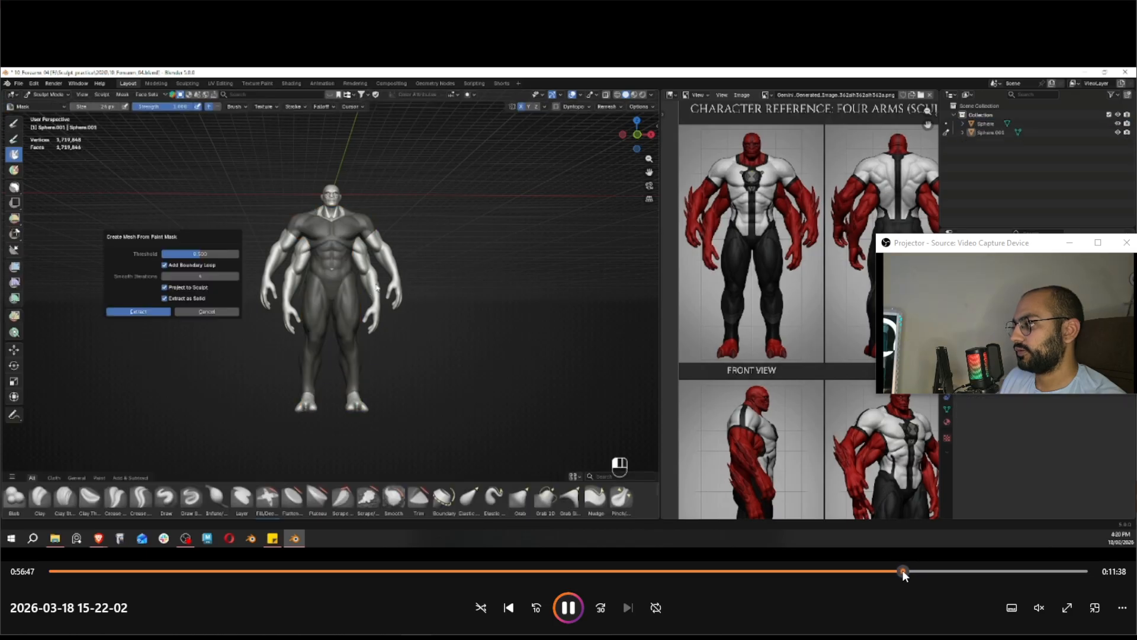
click(892, 571)
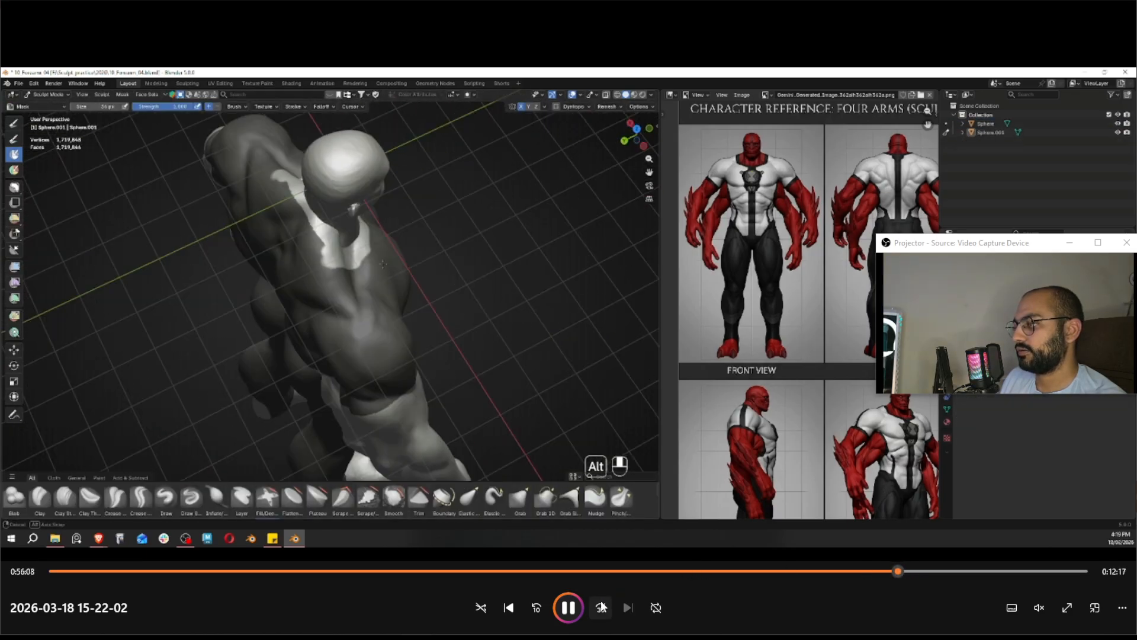
Advance the recording to the opened Mask commands and pause at Mask Extract, around 0:56:33
click(602, 609)
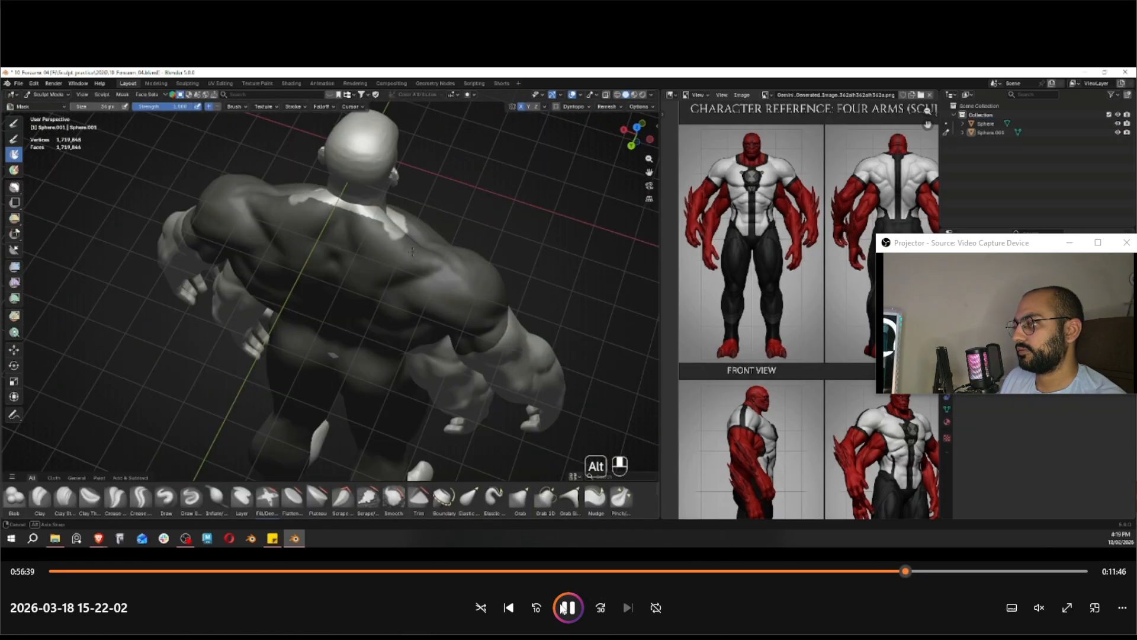
click(539, 605)
click(539, 605)
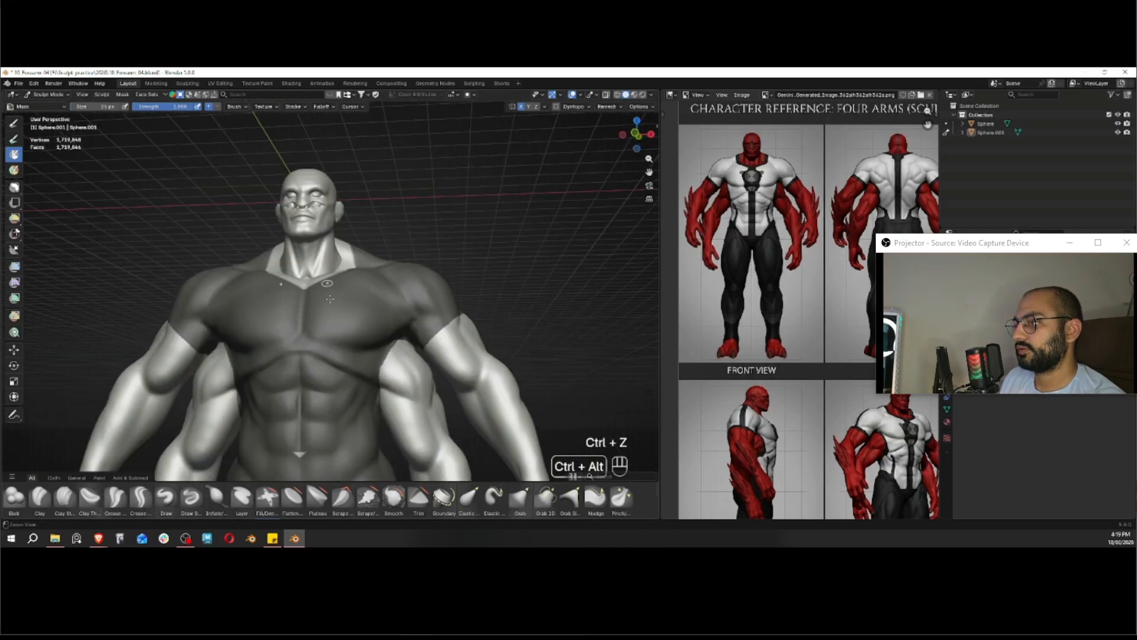
key(space)
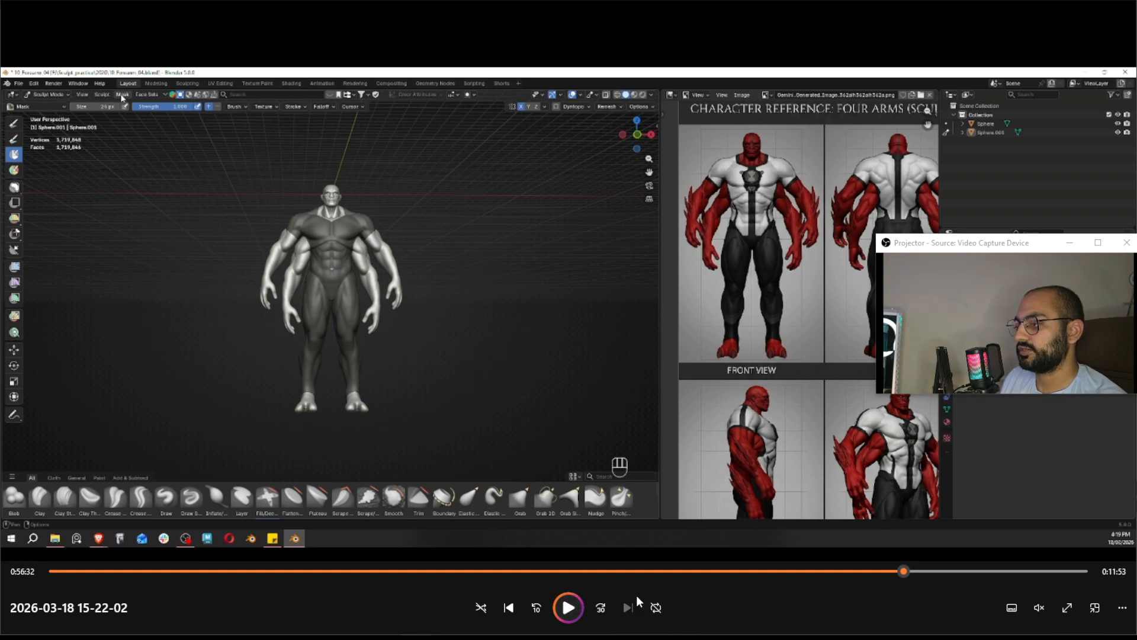
click(574, 608)
click(96, 267)
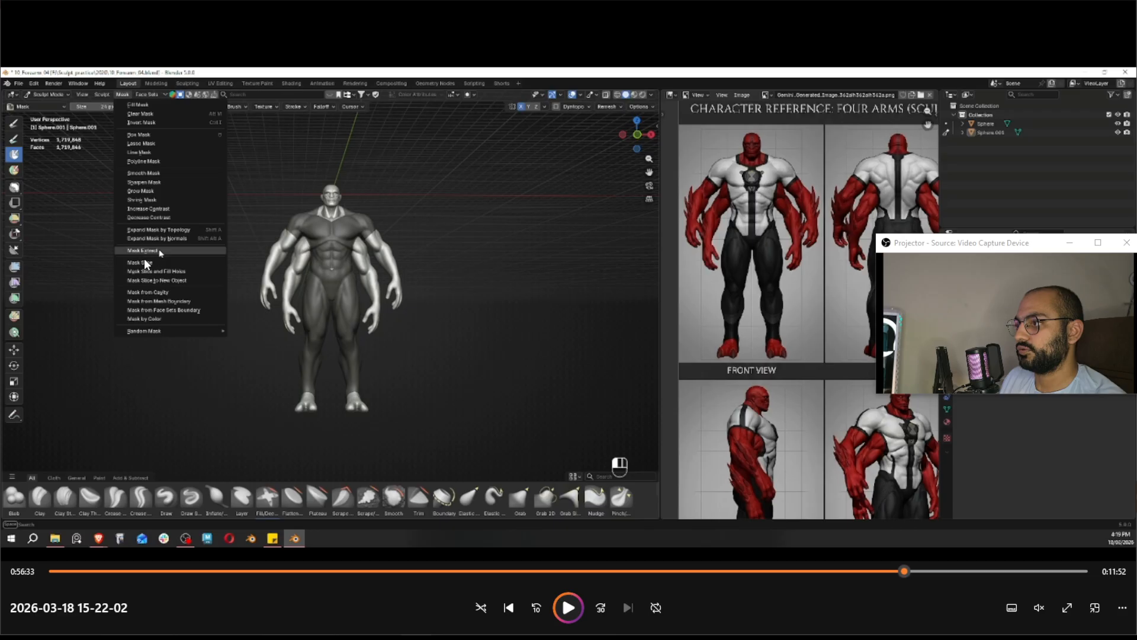
Review the mask extraction settings and the extracted suit's Solidify modifier in the recording, pausing on the suit's back around 0:57:43
click(567, 608)
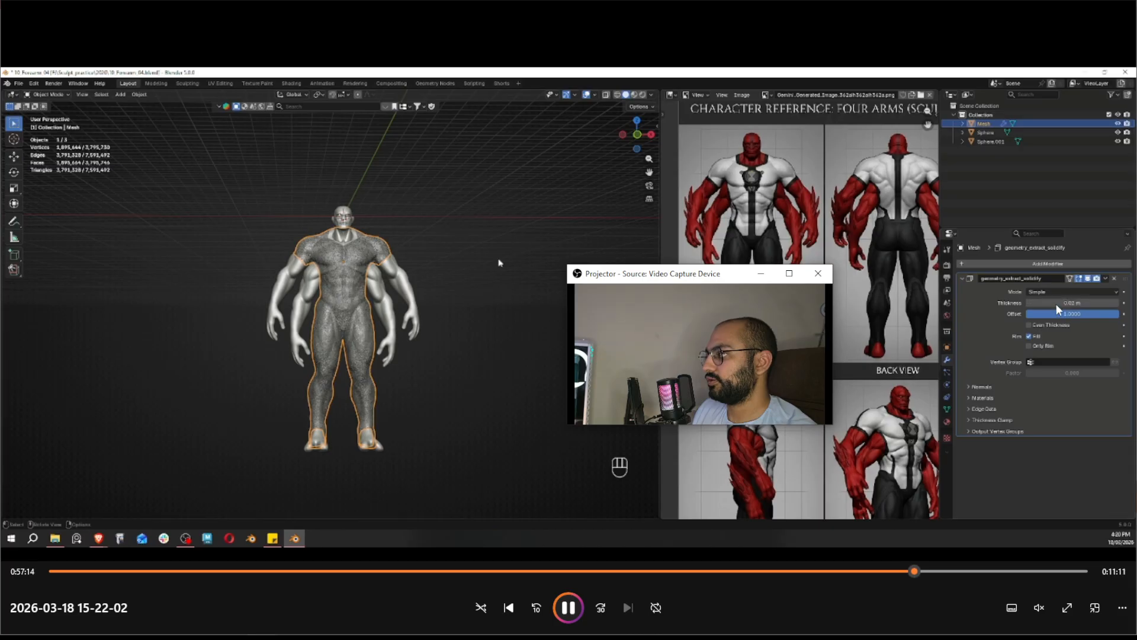
key(space)
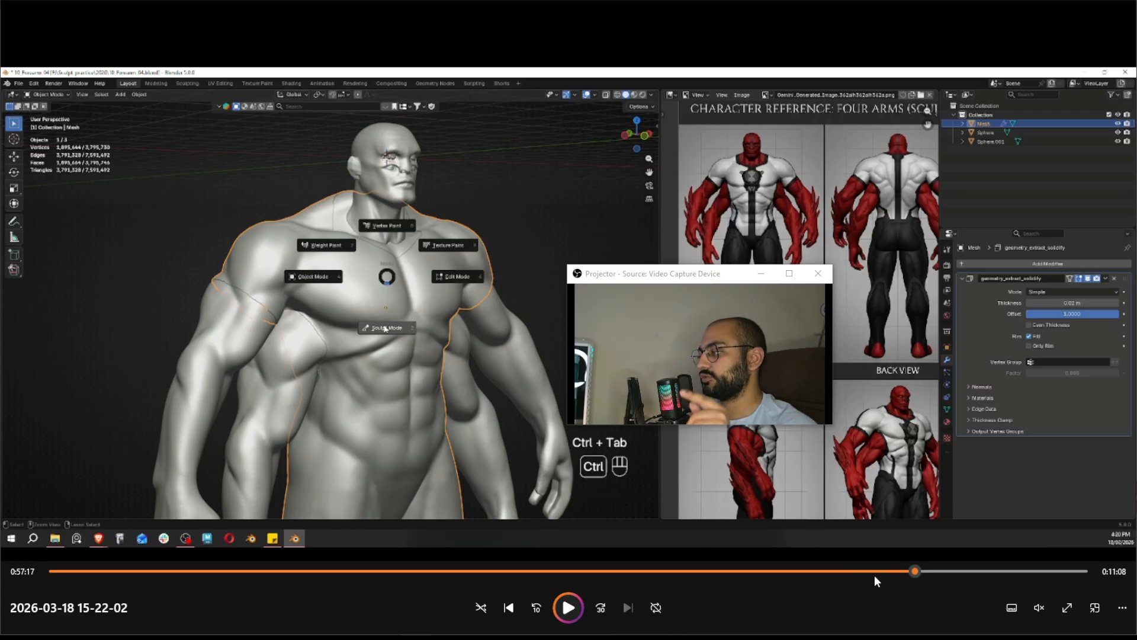
click(911, 570)
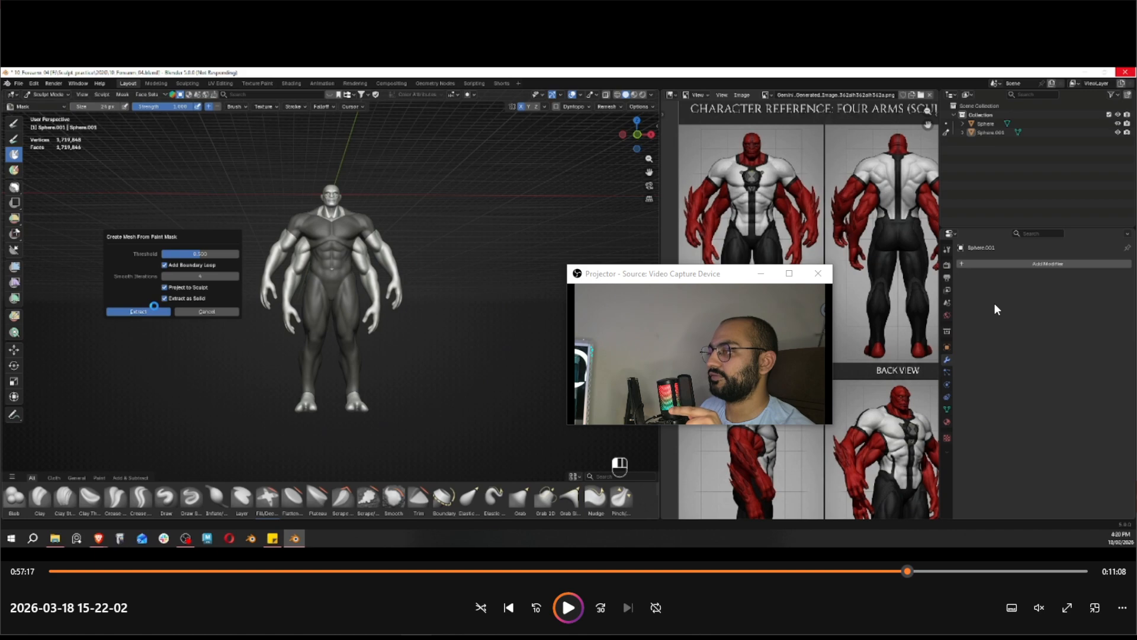
click(569, 604)
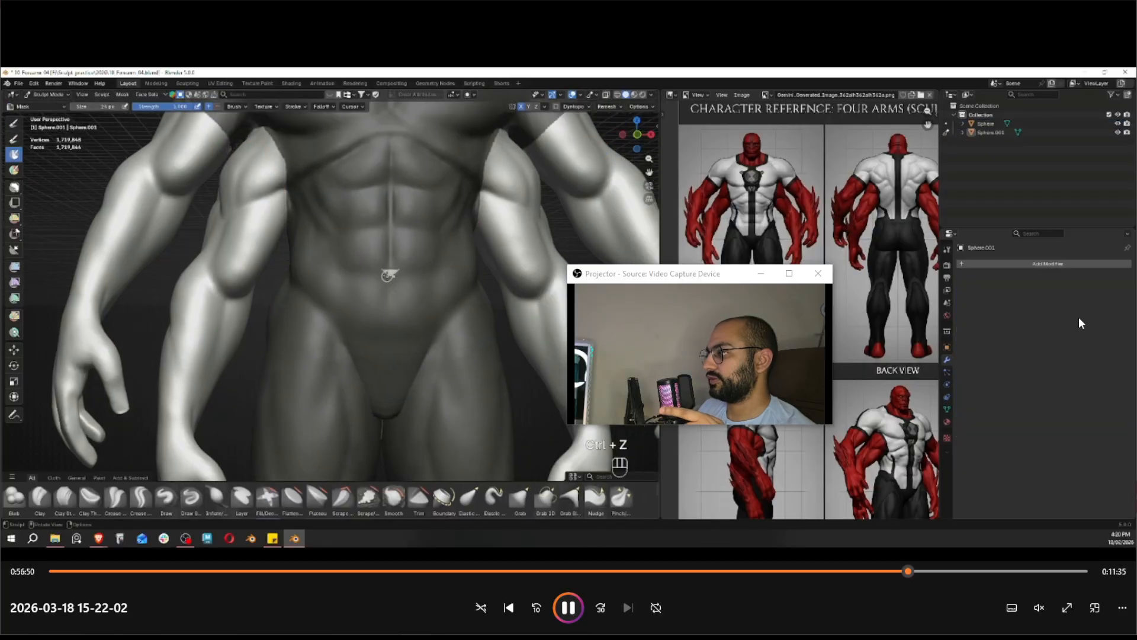
click(606, 599)
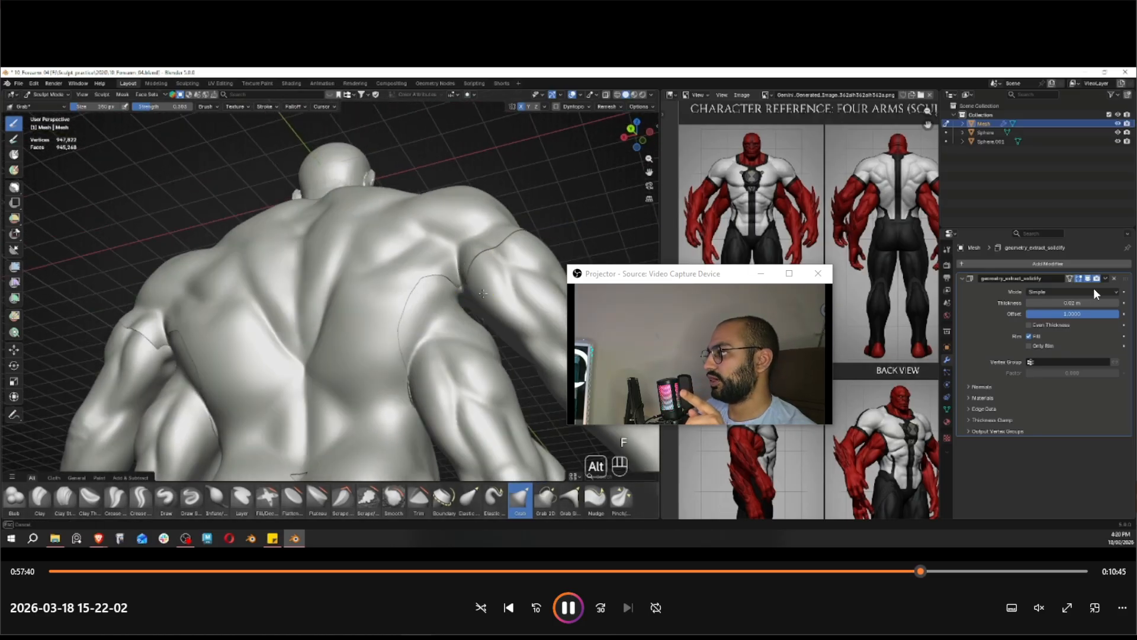
click(570, 607)
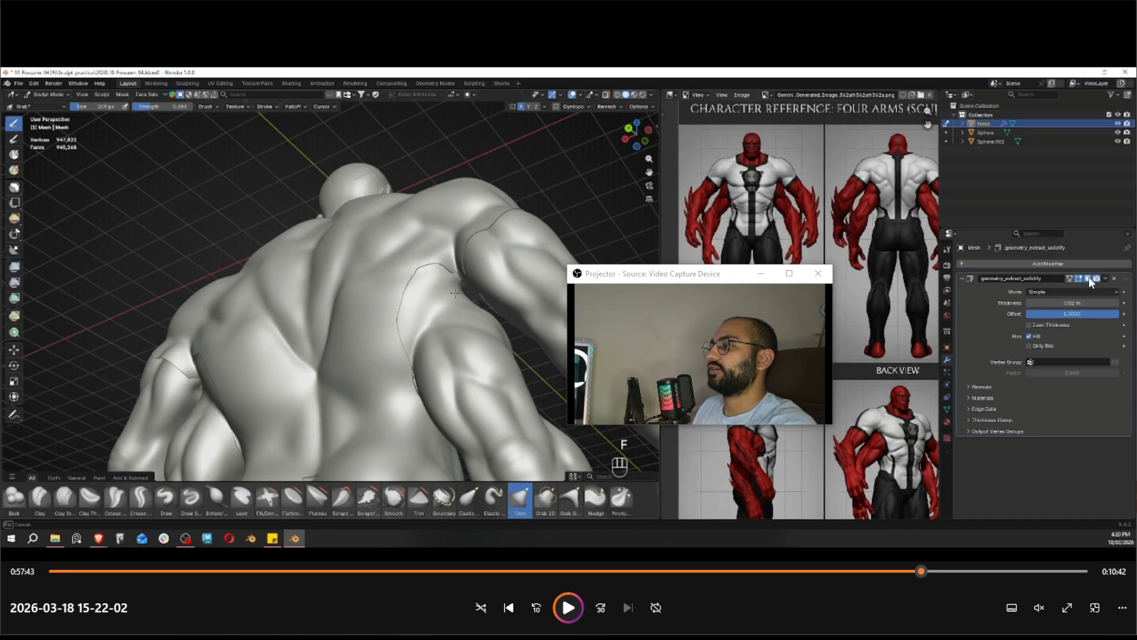
Continue the recording past the red colour fill and examine the stray geometry beside the fingers in Edit Mode
click(569, 608)
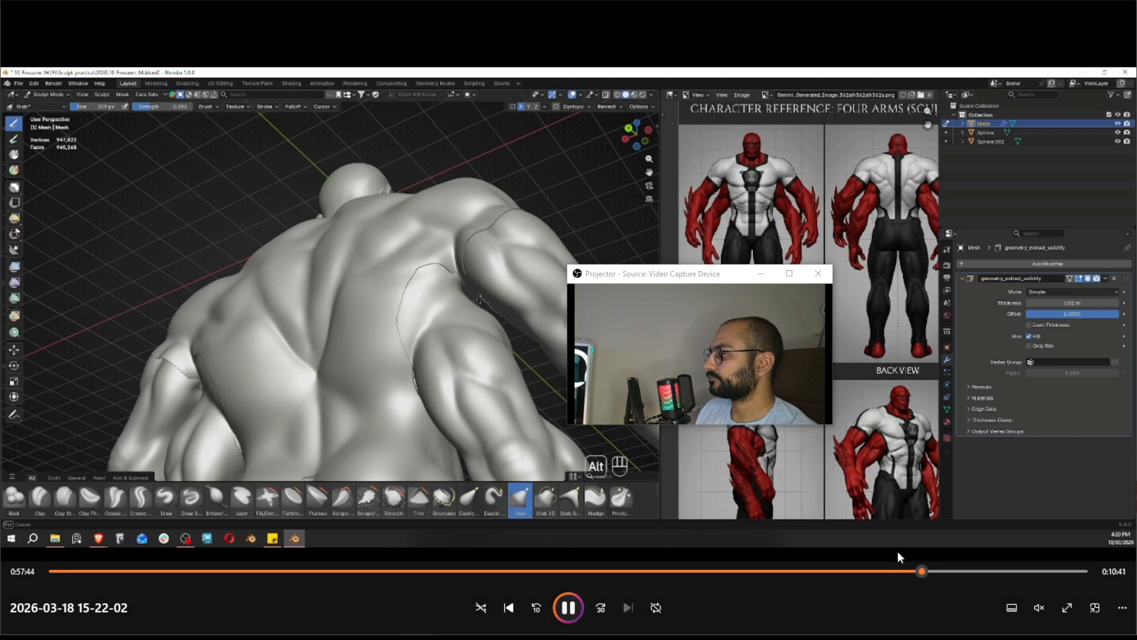
click(927, 570)
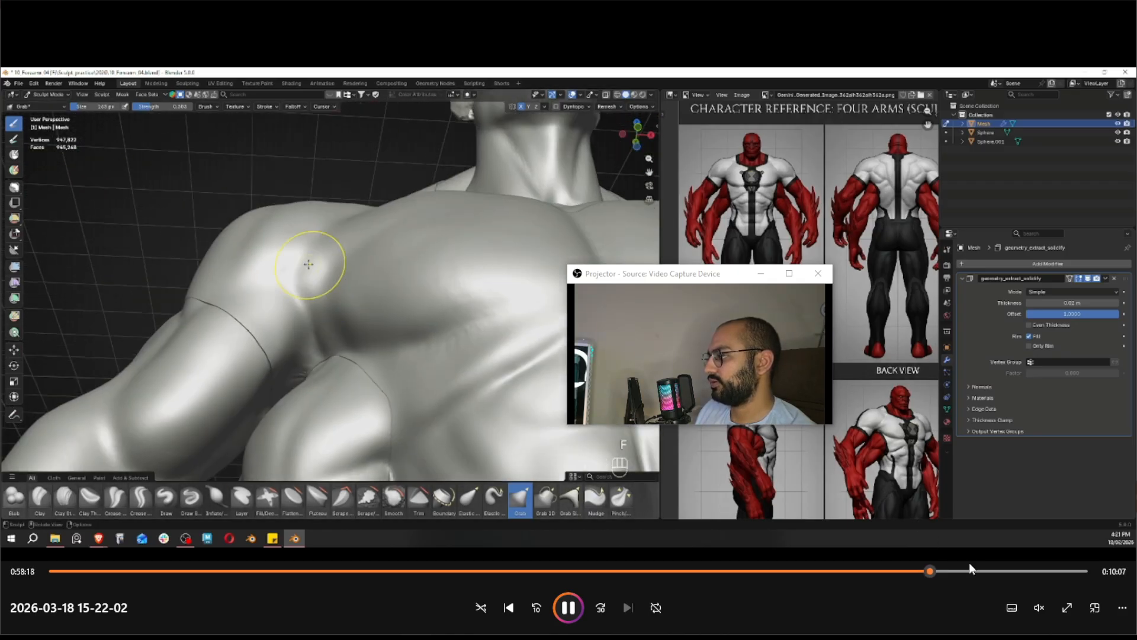
click(937, 571)
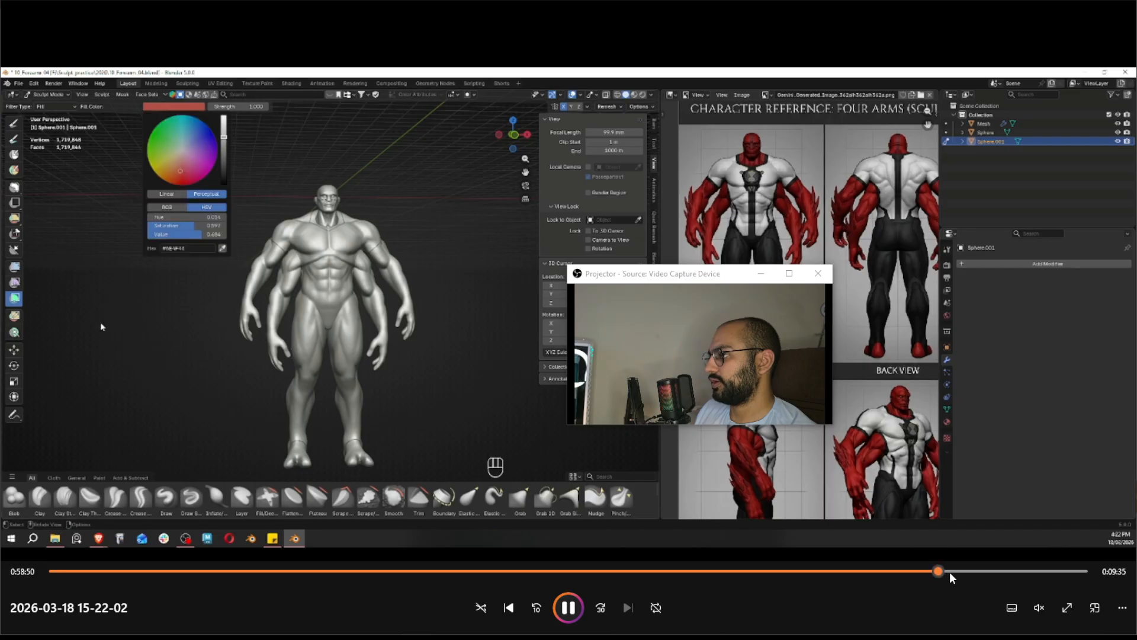
drag(952, 571, 959, 571)
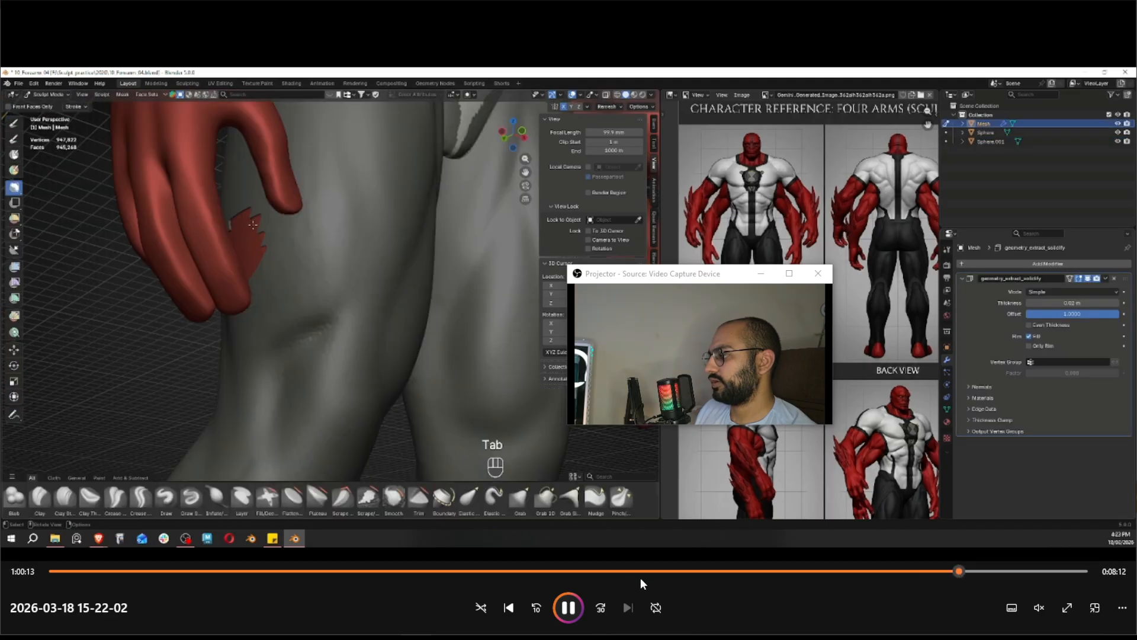
click(541, 604)
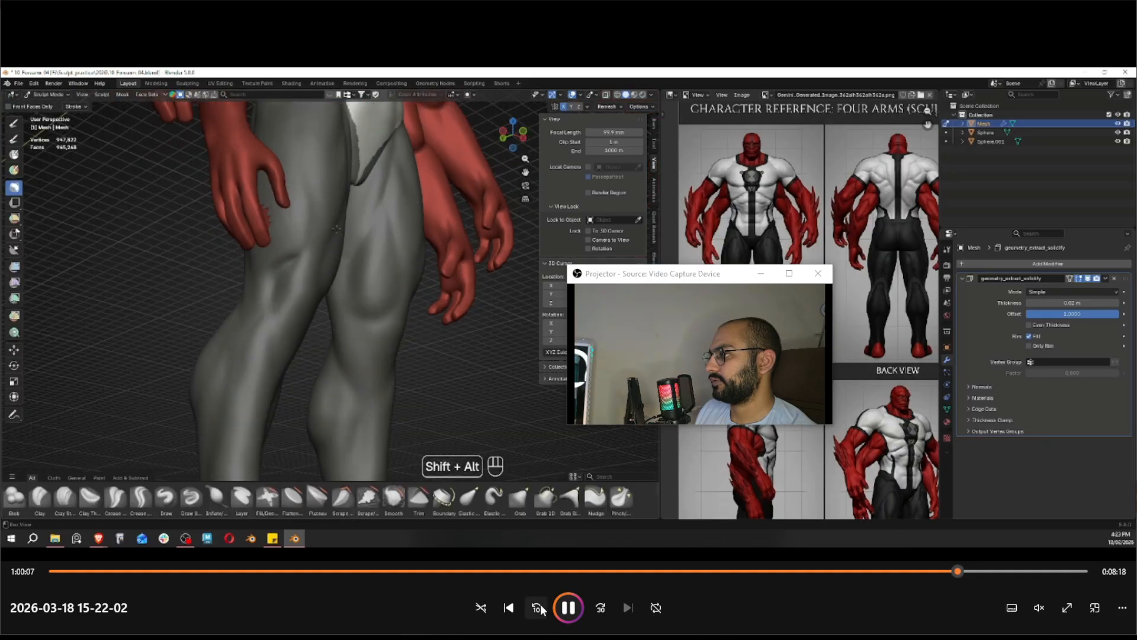
click(570, 610)
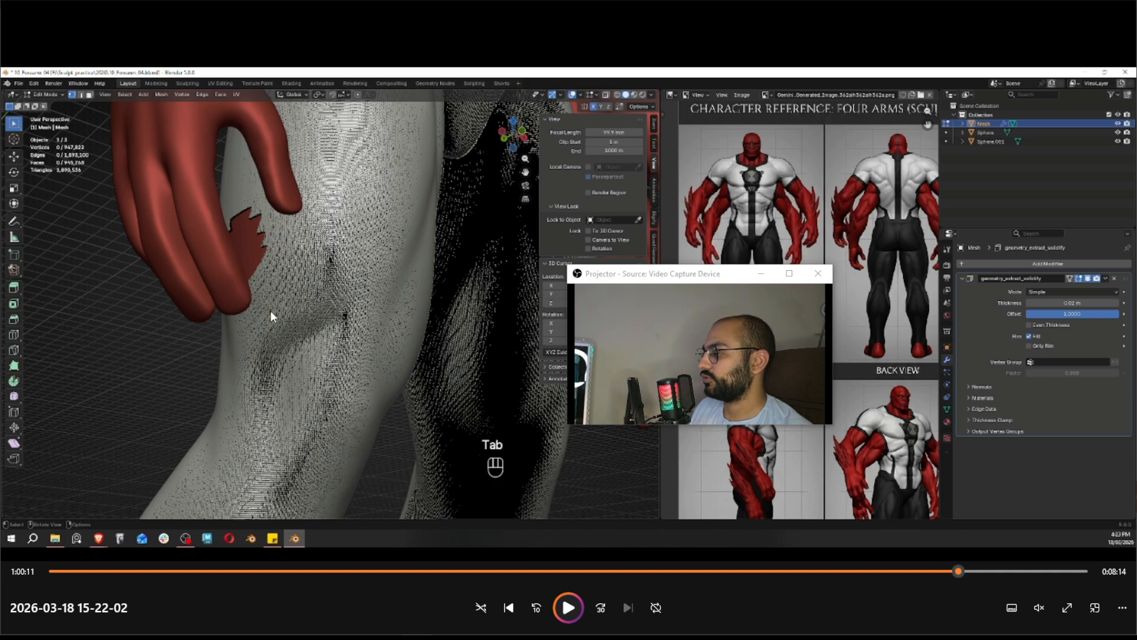
click(565, 609)
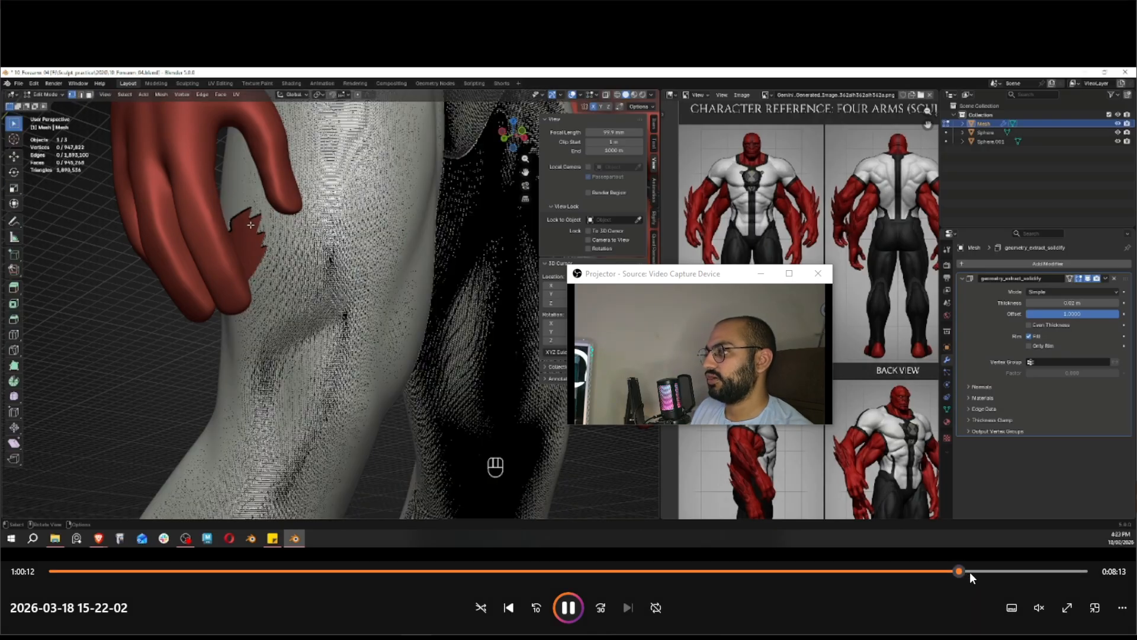
Skip the recording ahead to the suit pattern masking and pause at the Sharpen Mask option around 1:04:06
drag(971, 573, 986, 572)
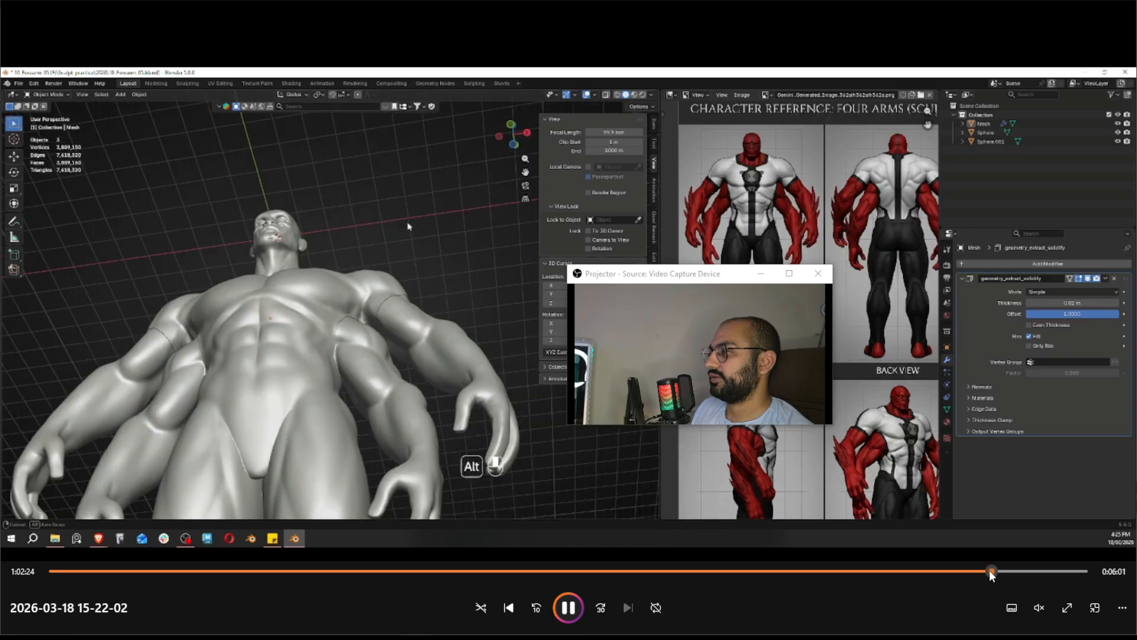
drag(989, 570, 1002, 570)
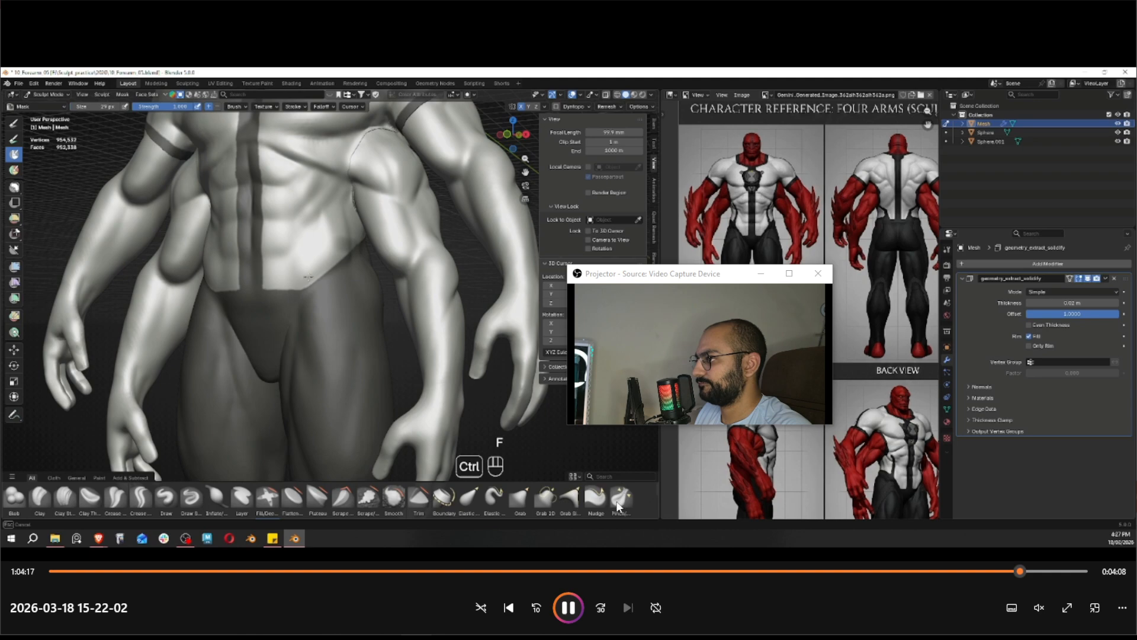
click(536, 607)
click(536, 607)
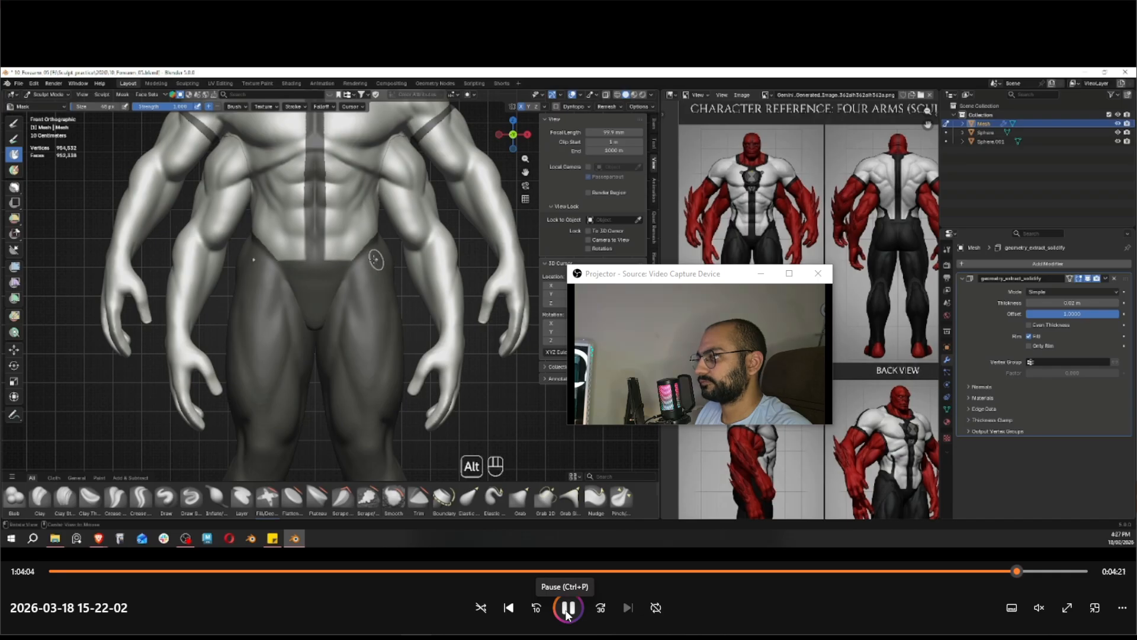
click(567, 608)
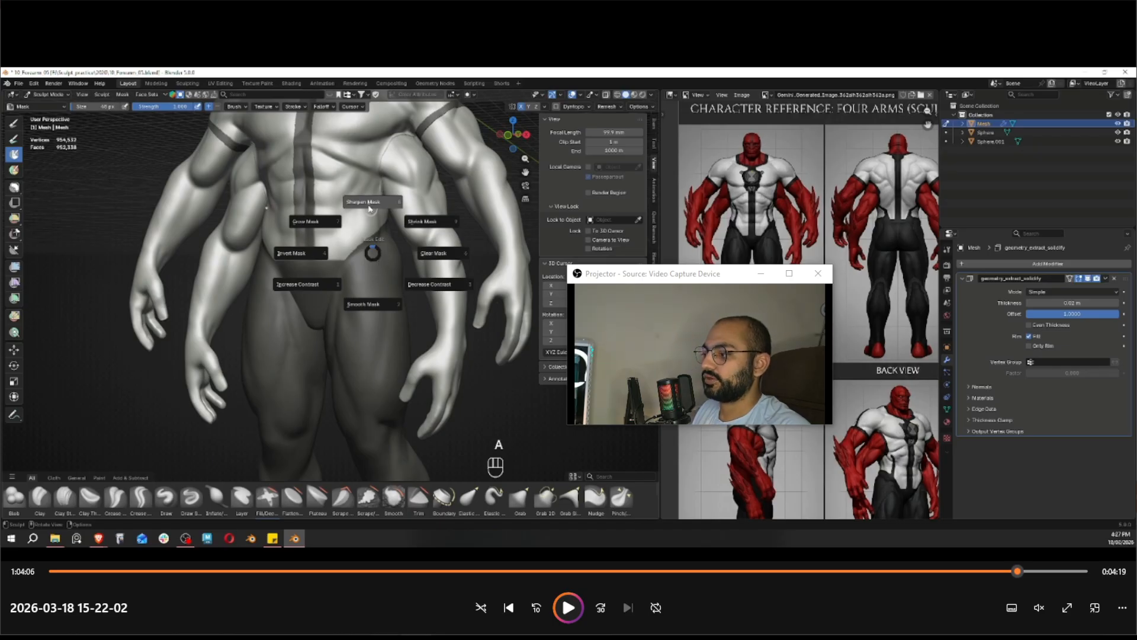
Switch back to Blender, select the suit mesh on the torso, and enter Sculpt Mode
key(alt+Tab)
scroll(378, 185, up, 5)
shift+middle_drag(378, 185, 366, 260)
click(366, 260)
key(ctrl+Tab)
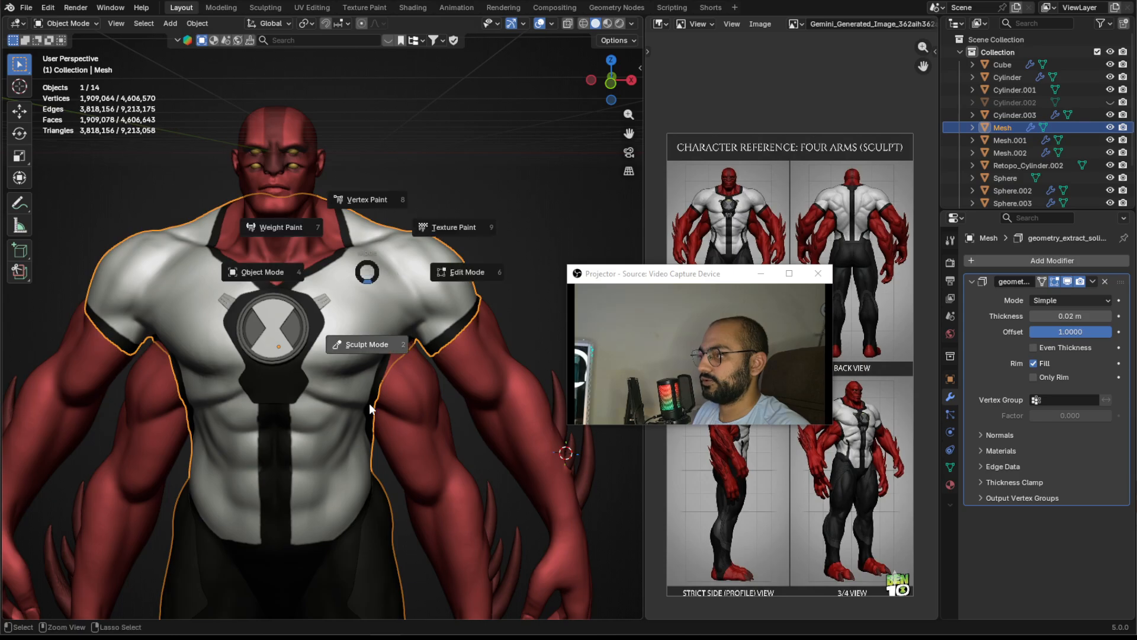
click(369, 409)
Paint a diagonal mask stroke across the suit's chest with an 86 px Mask brush and apply Sharpen Mask to it
scroll(432, 300, up, 3)
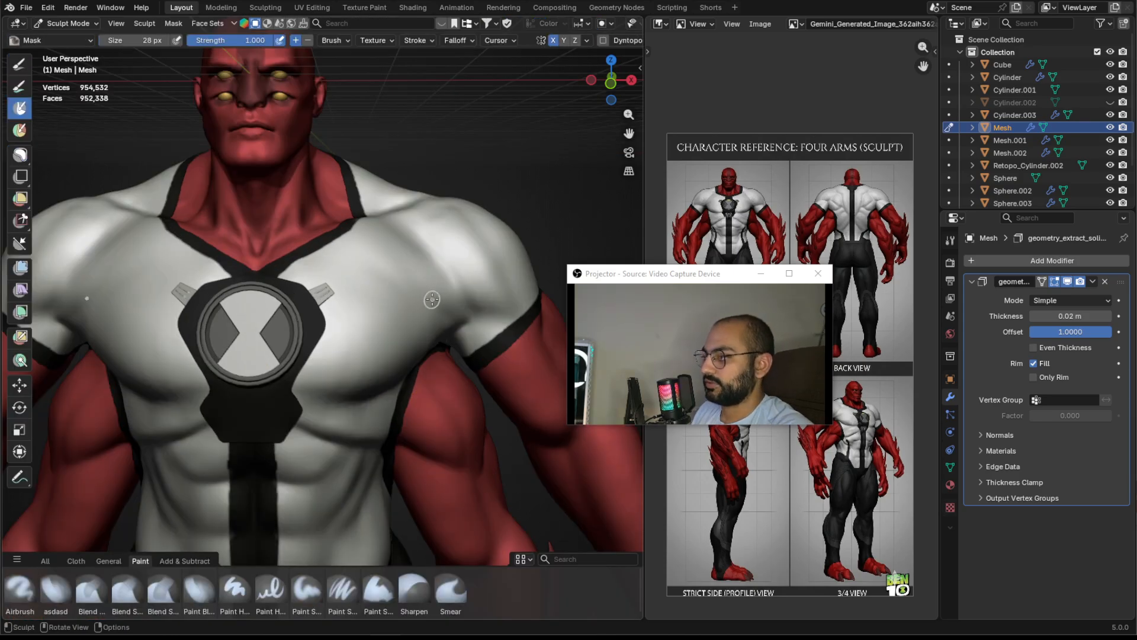
scroll(432, 299, up, 2)
key(f)
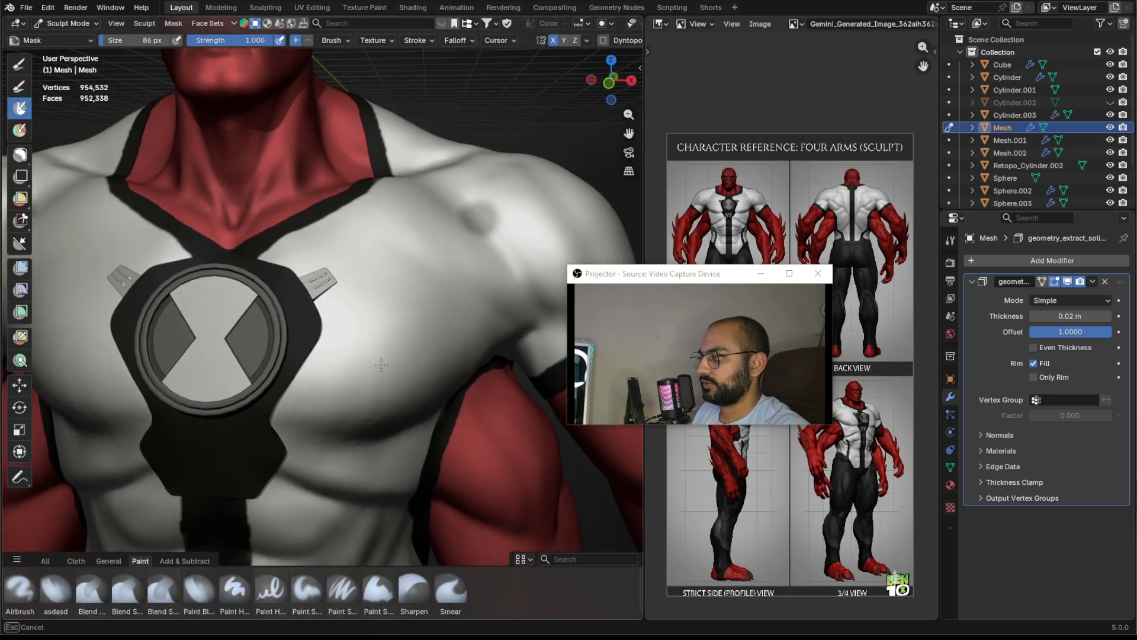
click(381, 365)
drag(370, 374, 480, 216)
key(a)
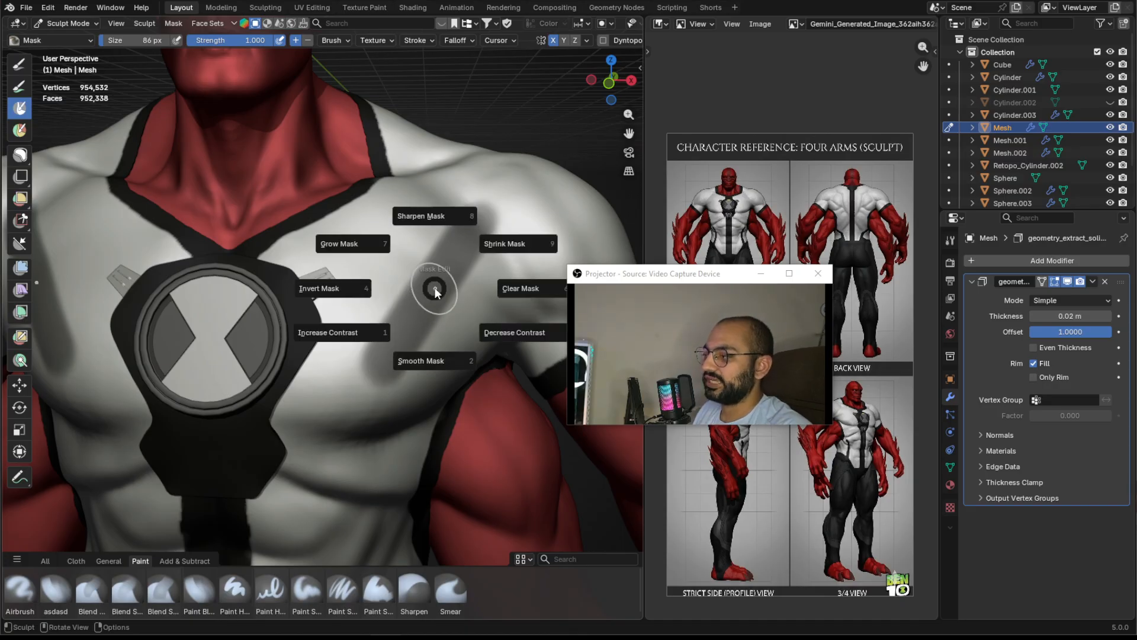
click(438, 217)
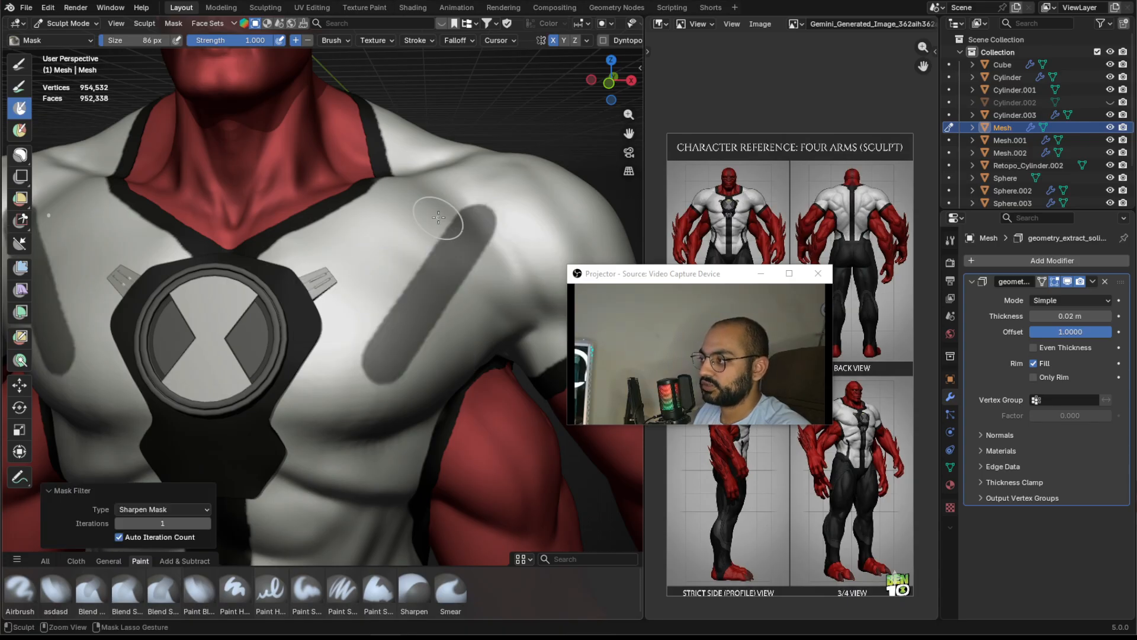
key(a)
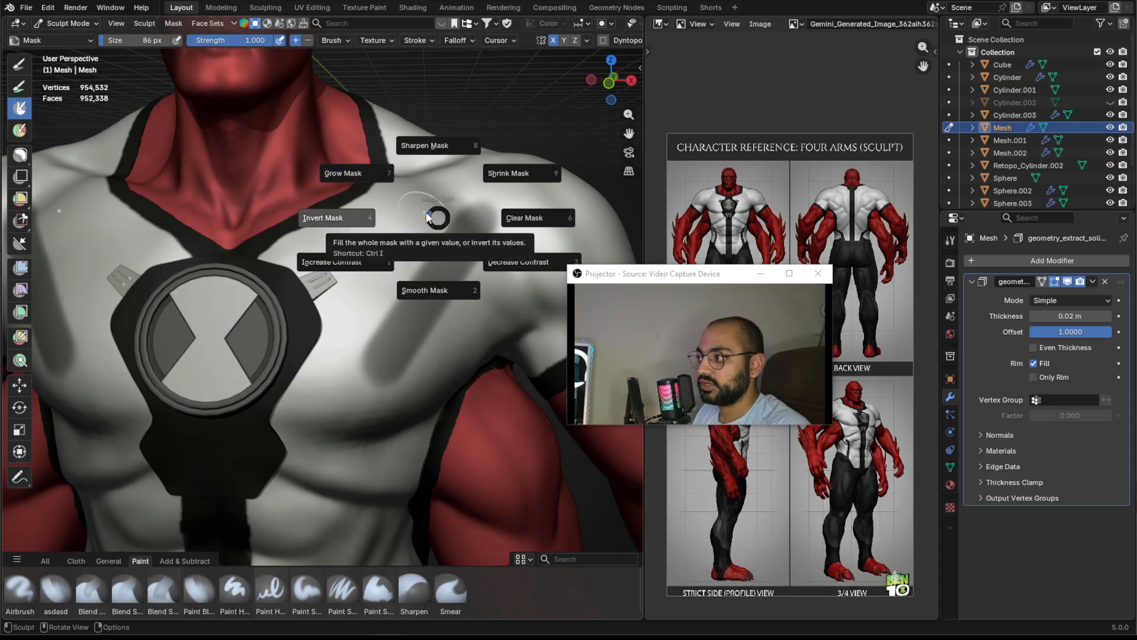
key(Escape)
scroll(432, 347, down, 4)
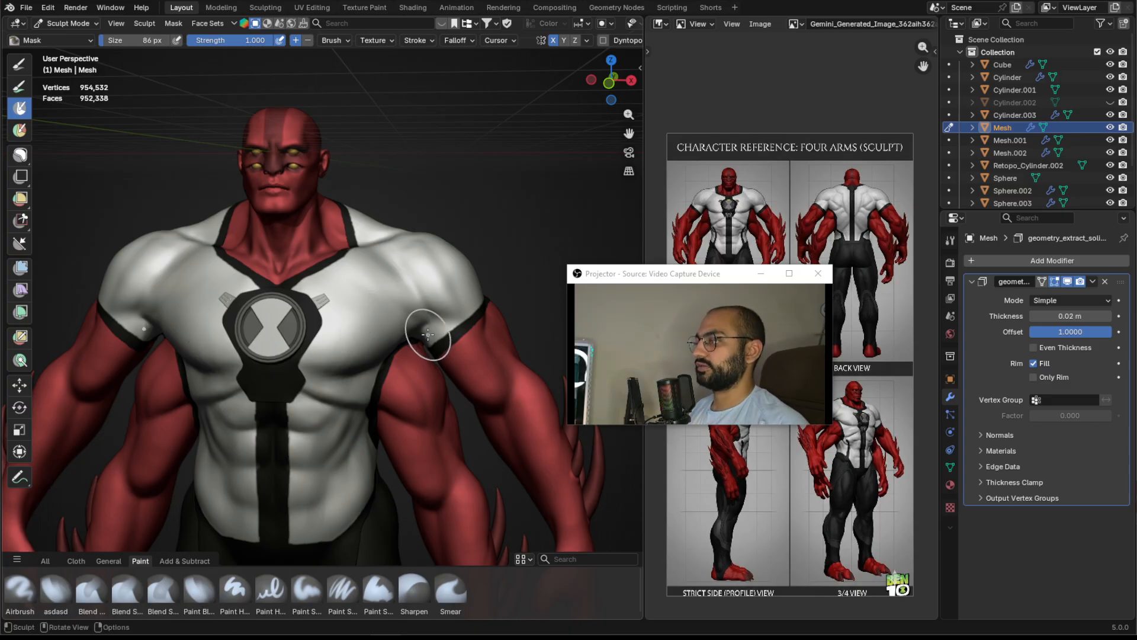
Switch back to the recording, resume it from the mask sharpening, and skip ahead to the suit's colour fill around 1:07:21
click(417, 637)
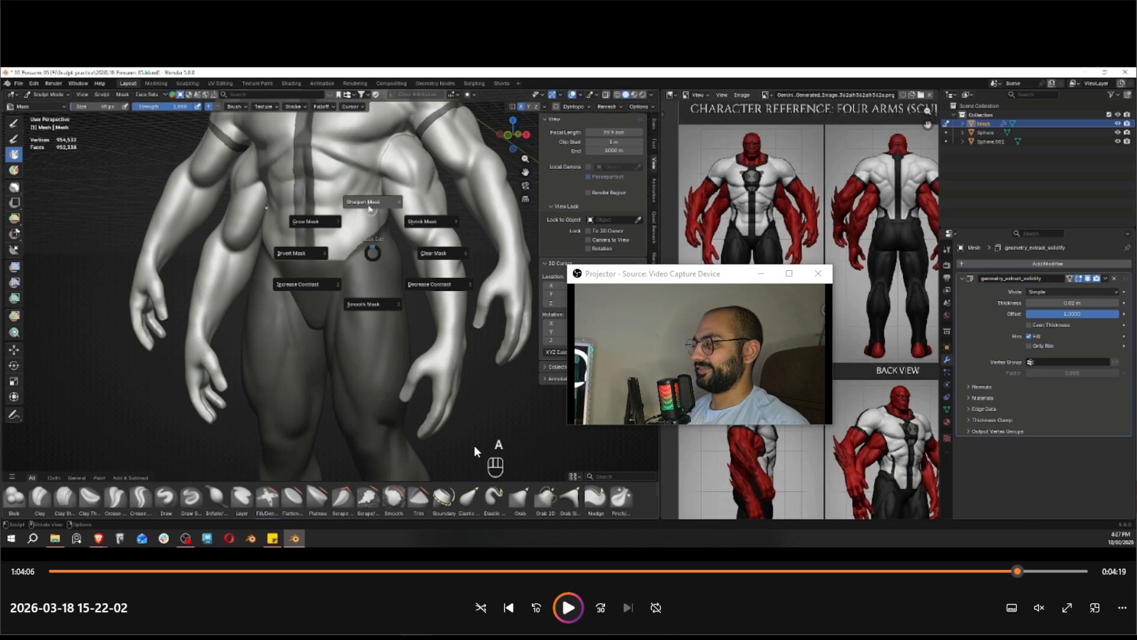
click(577, 602)
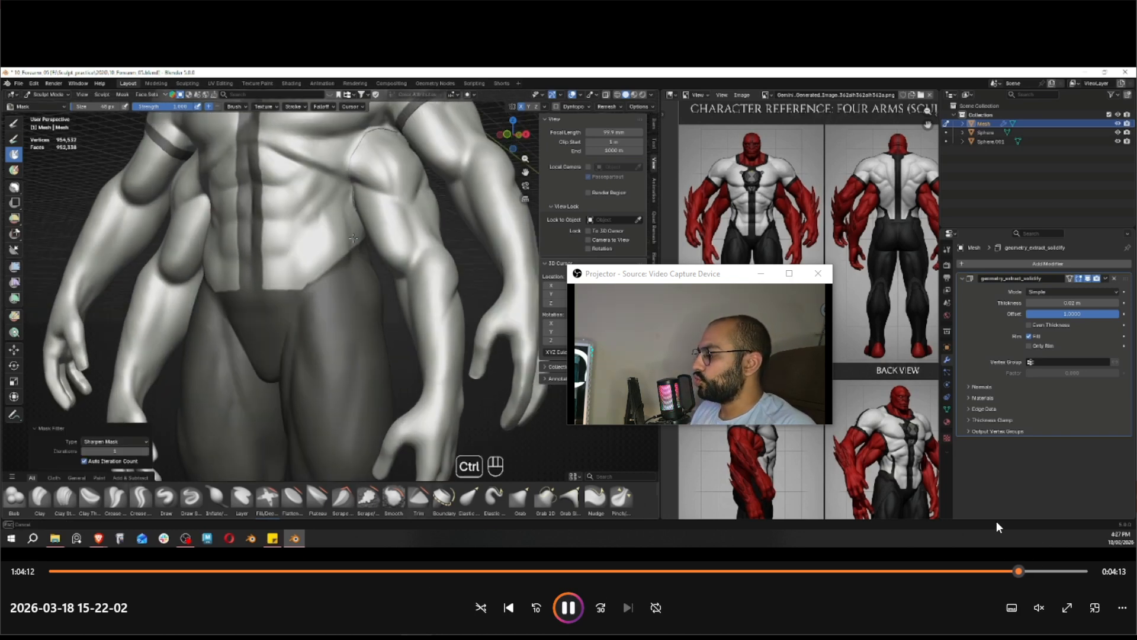
click(1037, 570)
click(1060, 572)
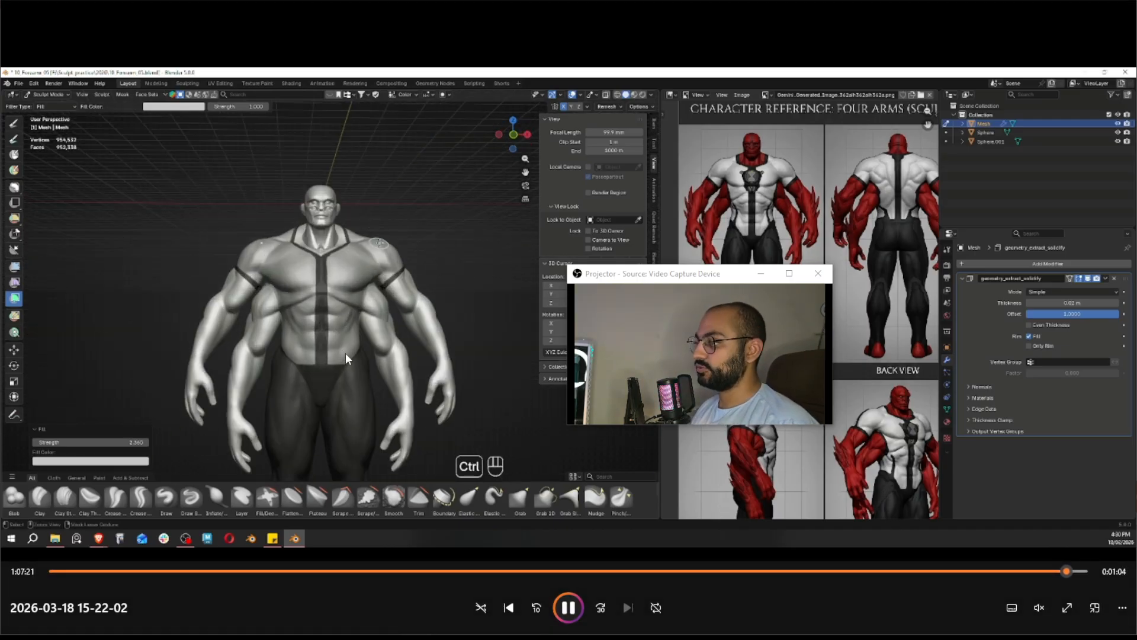
click(568, 607)
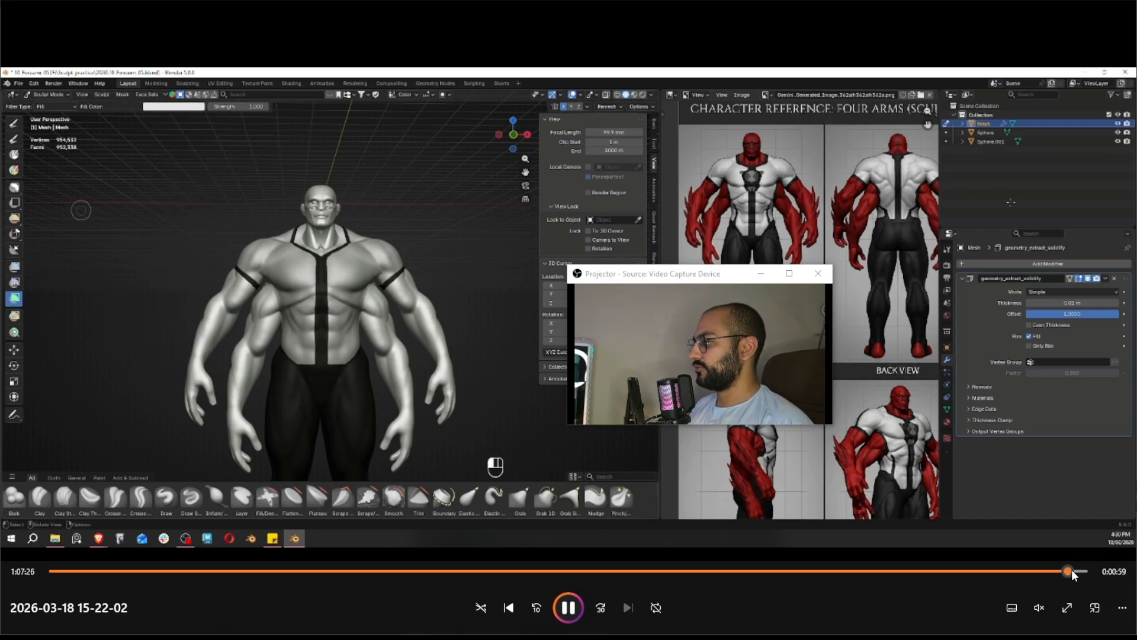
Skip to the end of the recording, where the coloured character stands beneath the "Break 2 :D" text
click(1082, 570)
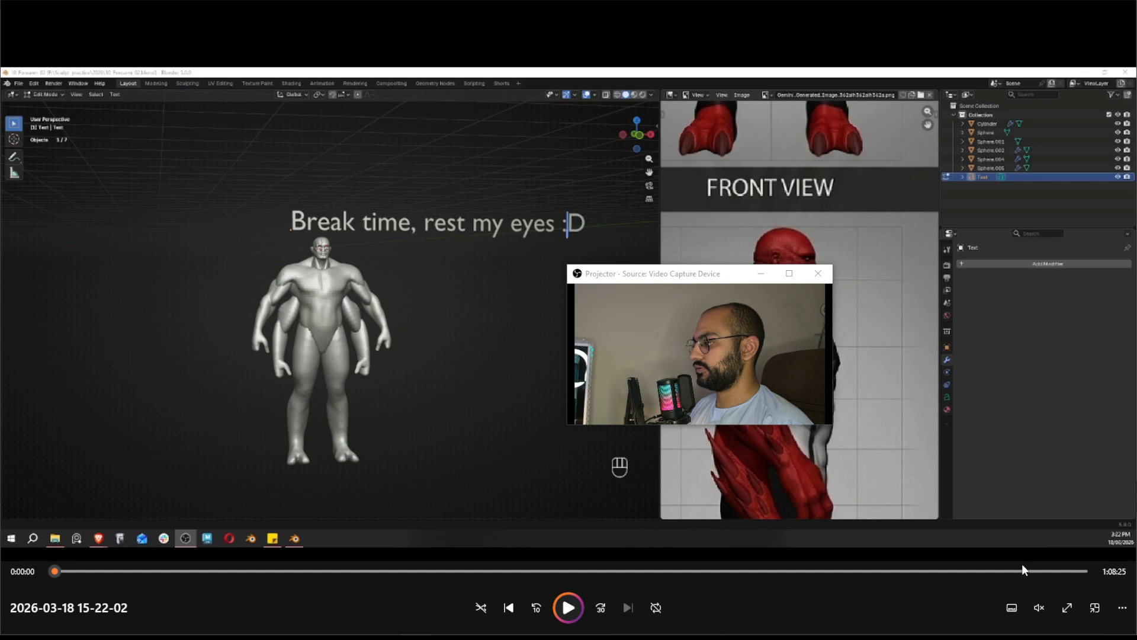
click(1078, 570)
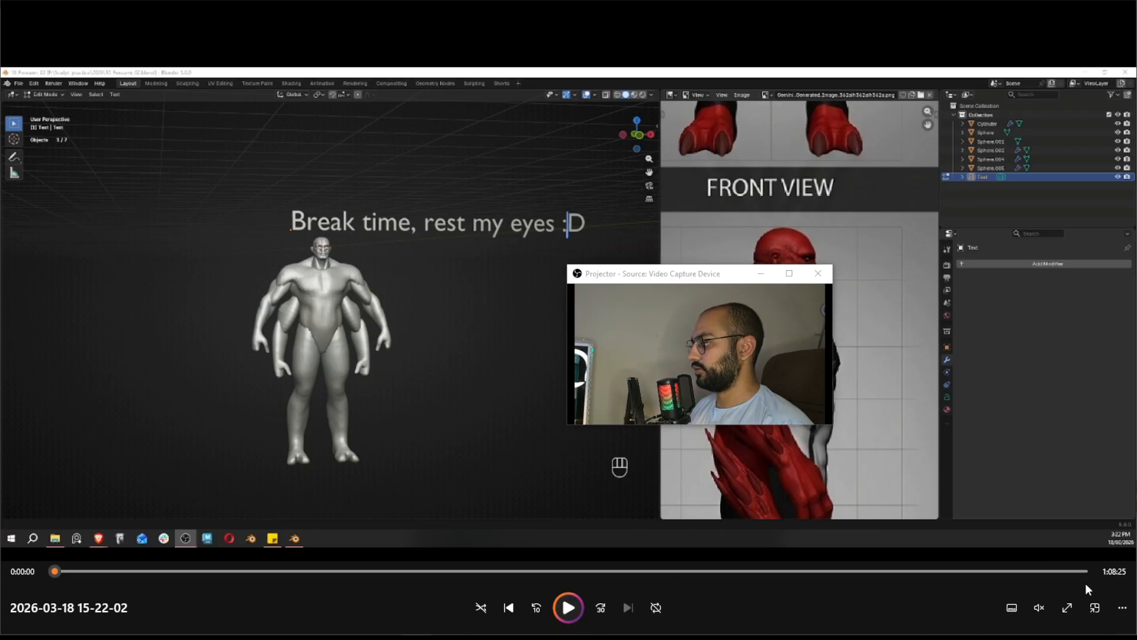
click(1080, 571)
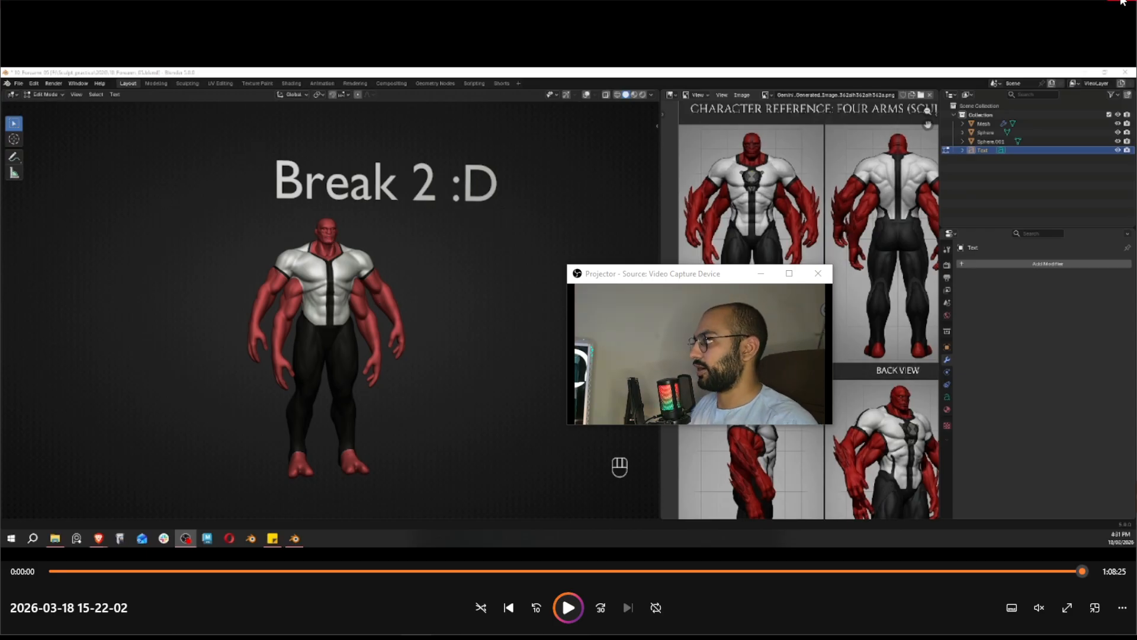
mouse_move(76, 632)
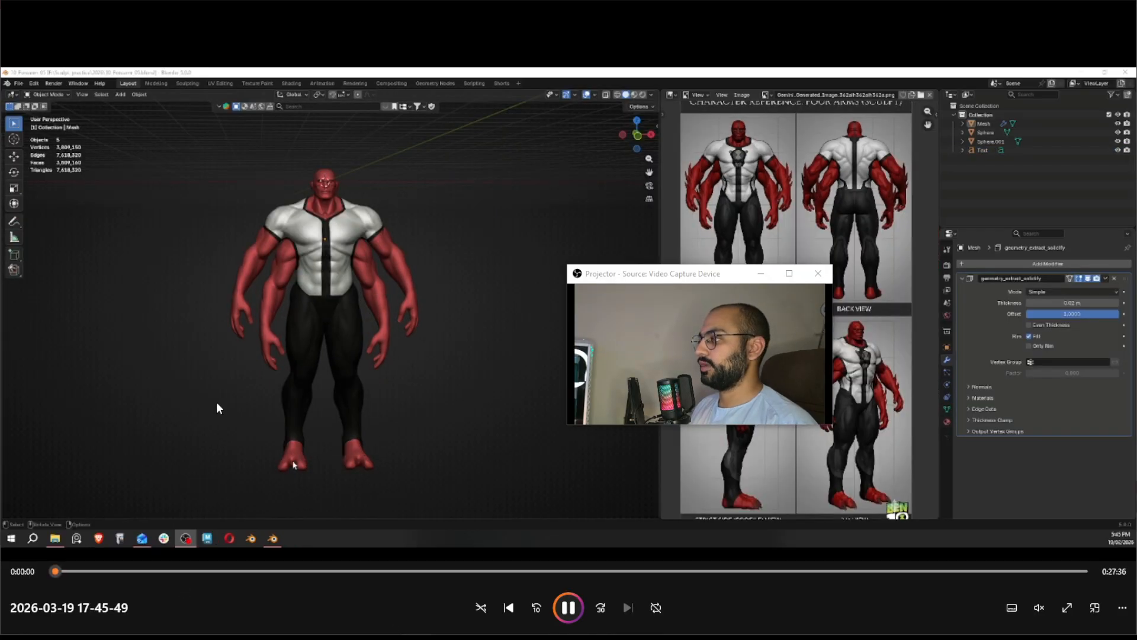
click(67, 570)
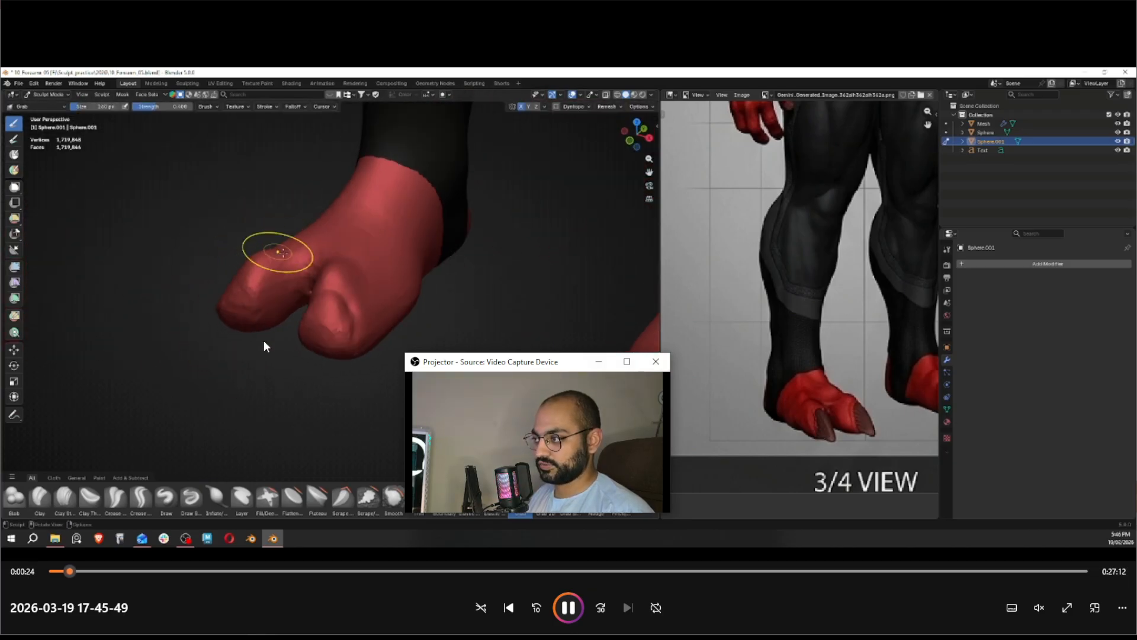
drag(71, 570, 133, 571)
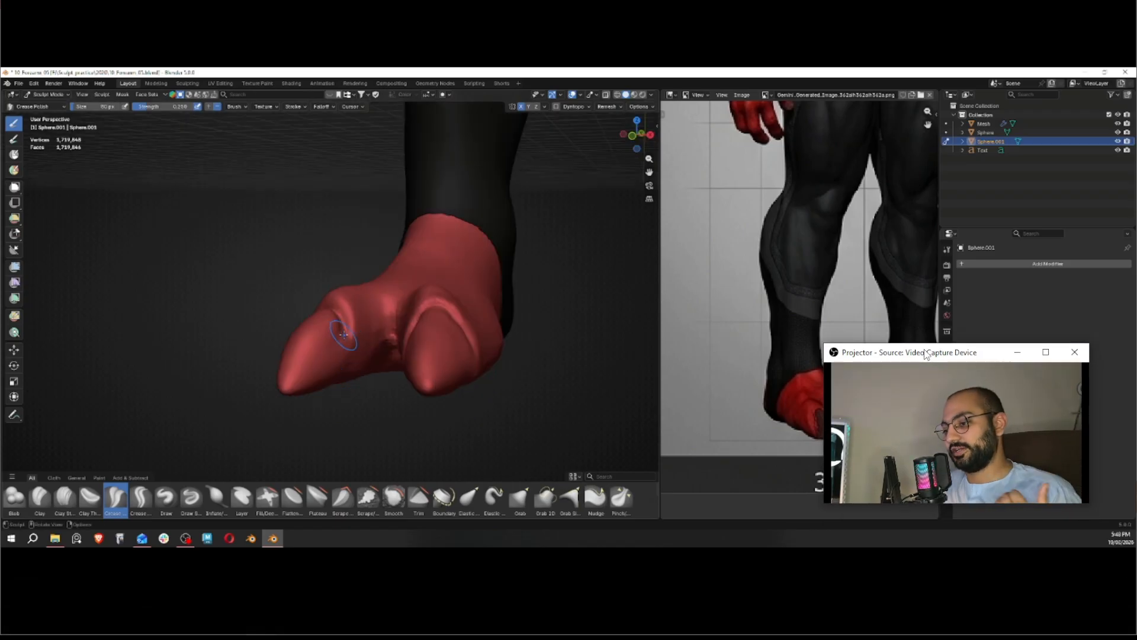
mouse_move(621, 279)
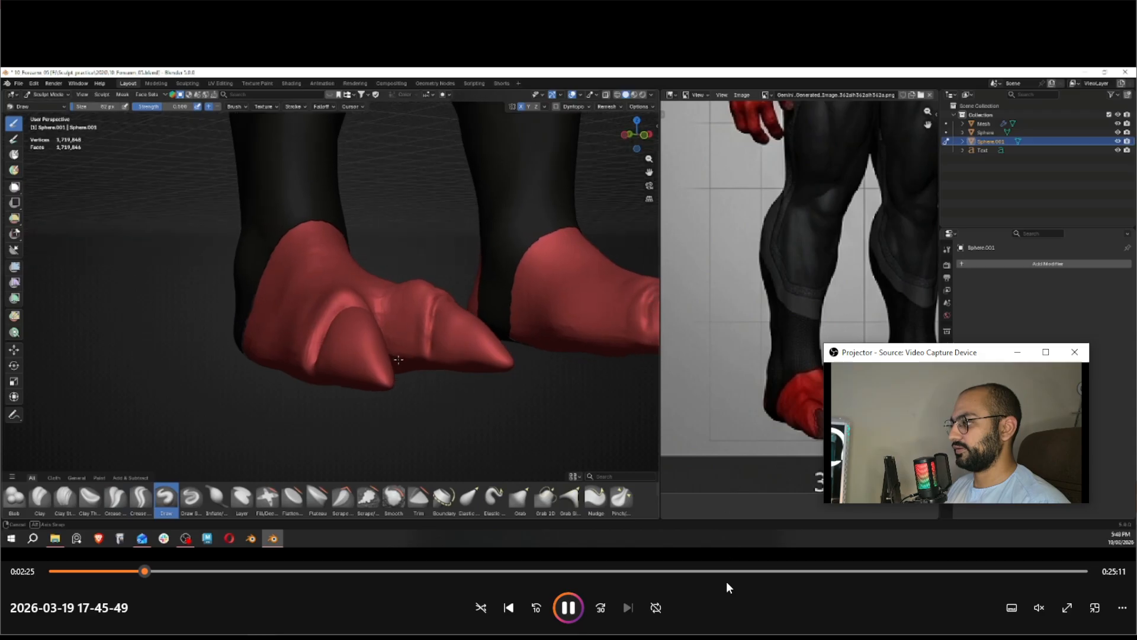
click(158, 570)
drag(158, 570, 214, 570)
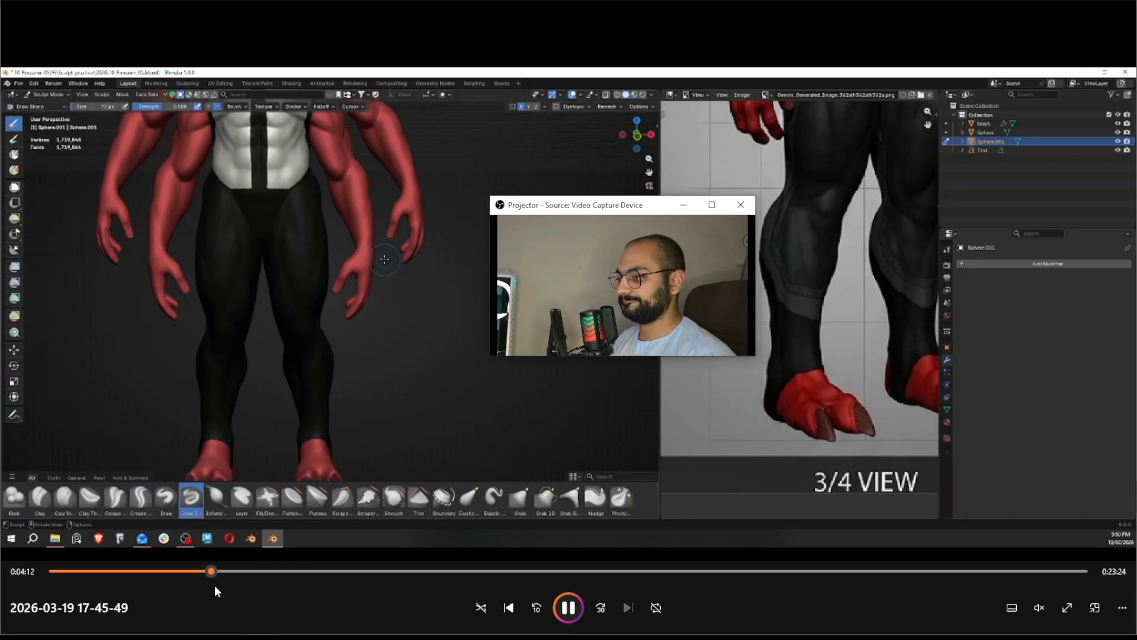
Return the recording to its beginning, review the toe sculpting again, and pause on the foot's side view around 0:02:35
mouse_move(212, 571)
mouse_down()
mouse_move(315, 570)
mouse_move(12, 569)
mouse_up()
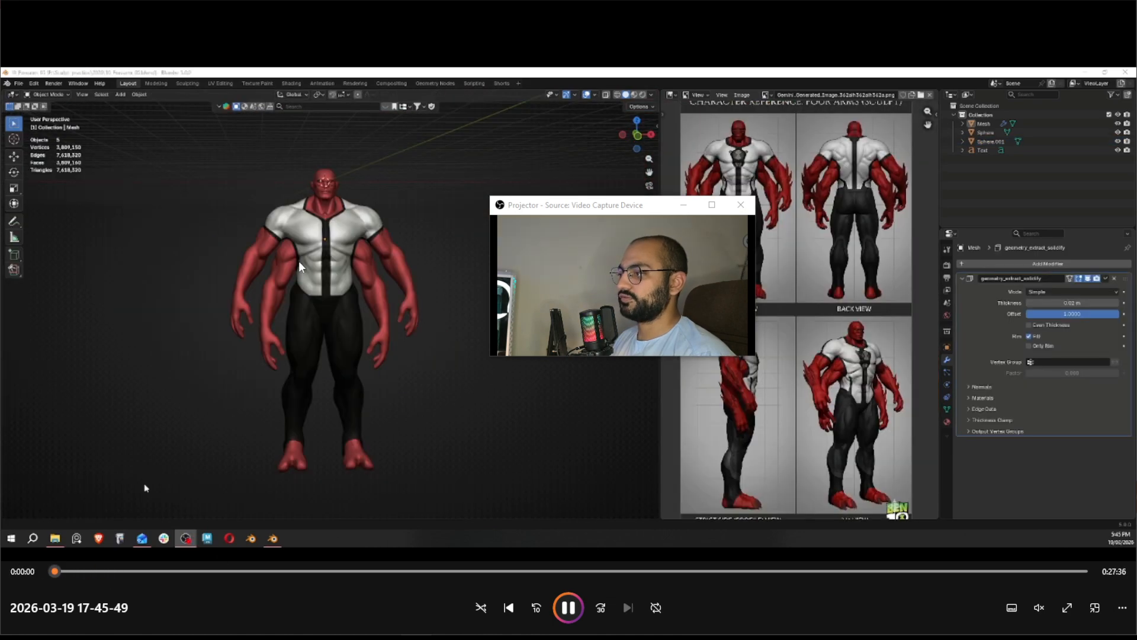
key(space)
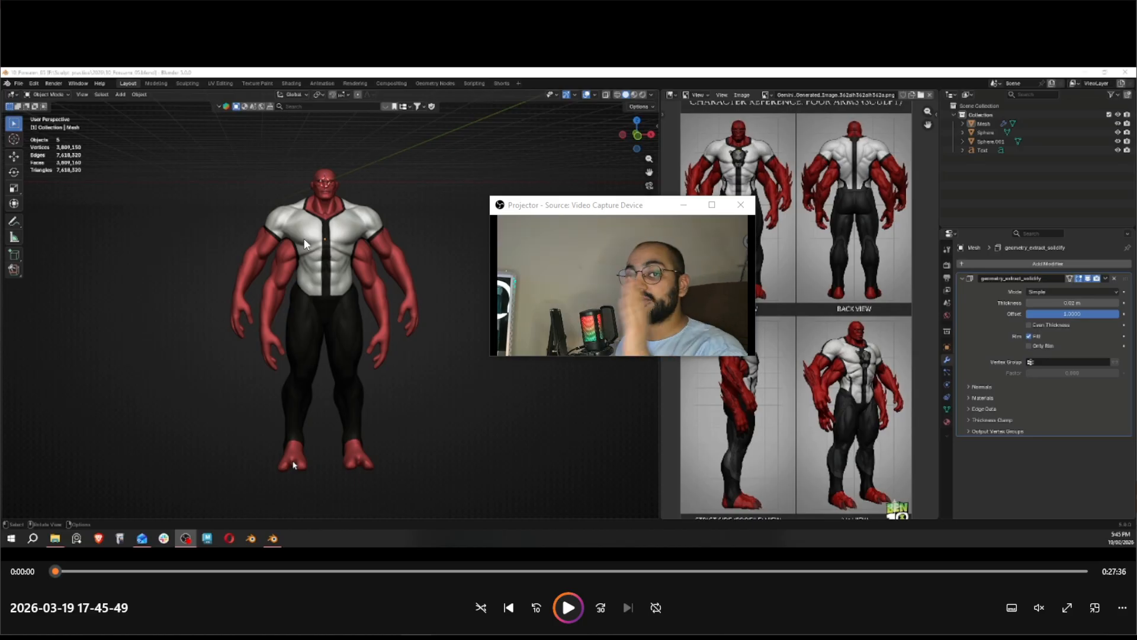
click(570, 607)
click(81, 572)
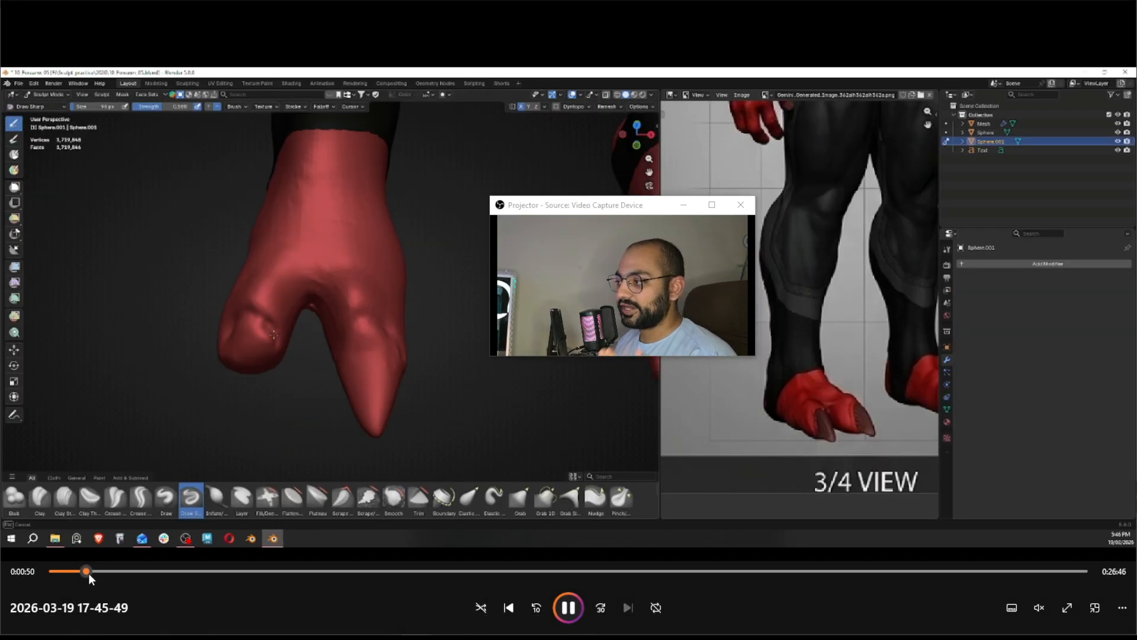
drag(87, 573, 137, 570)
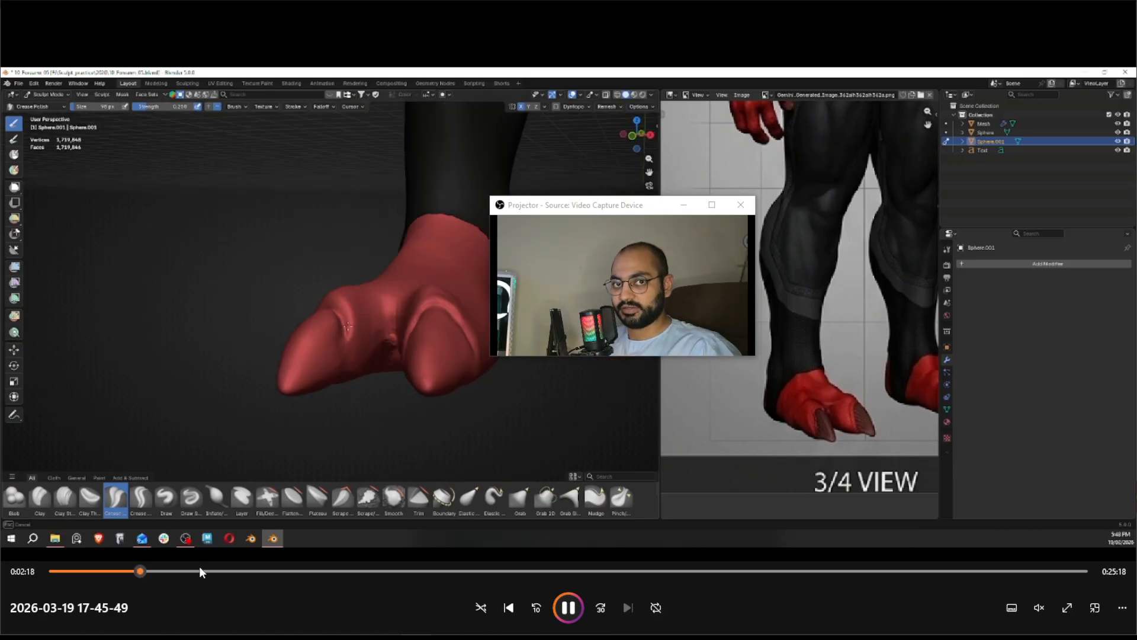
click(148, 569)
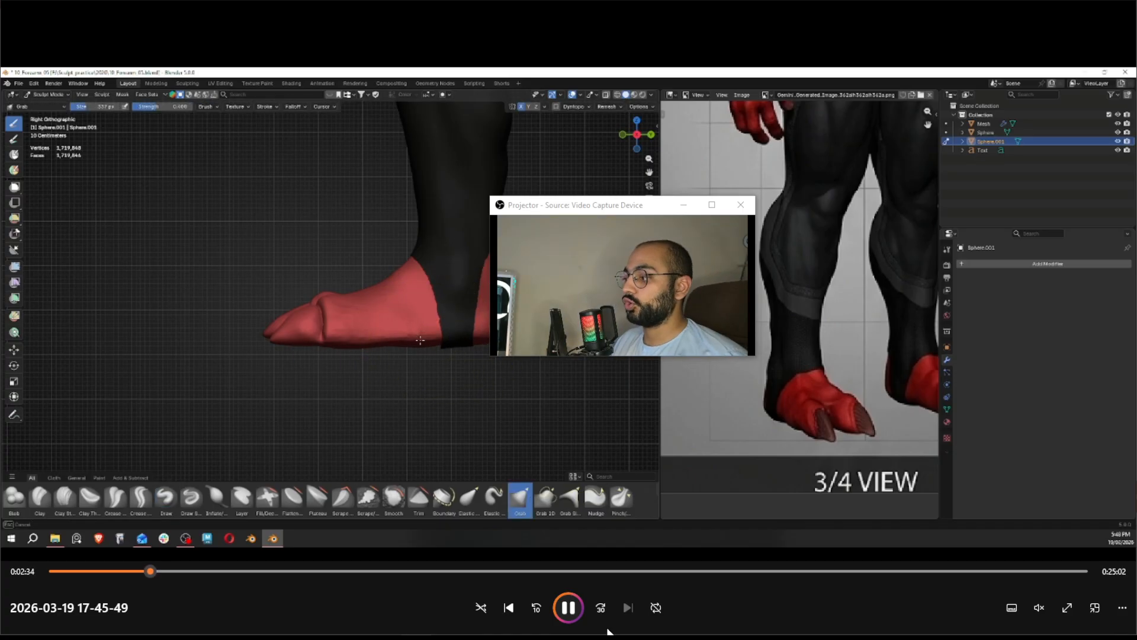
click(568, 607)
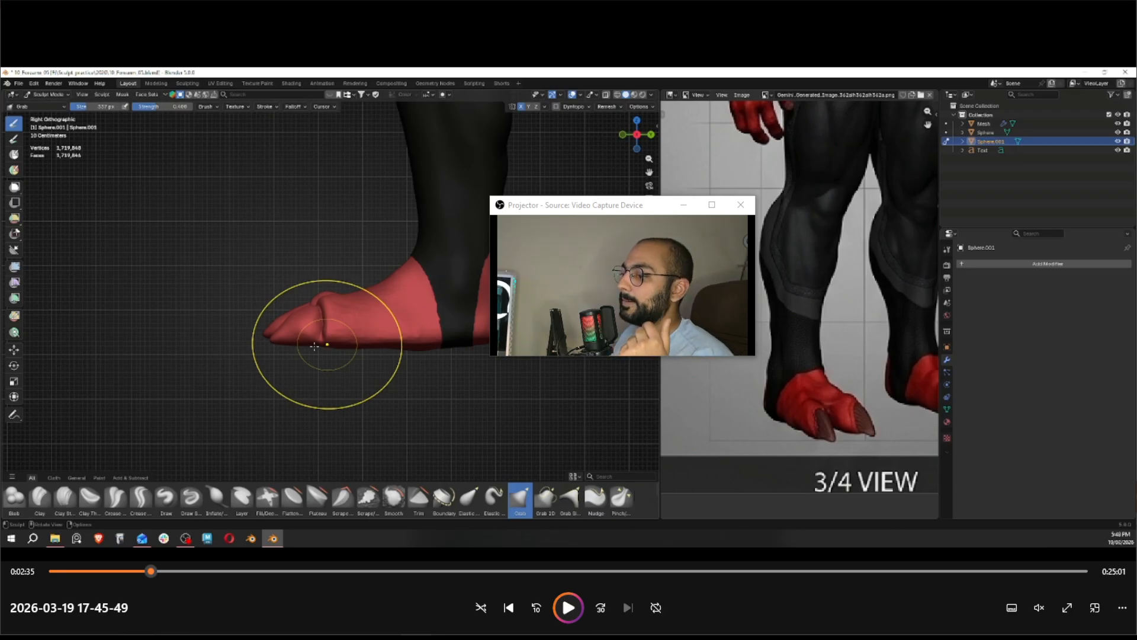
Switch to the browser's 1 Month Sculpt Challenge community on Skool and filter its posts by the Champion category
click(196, 637)
click(107, 2)
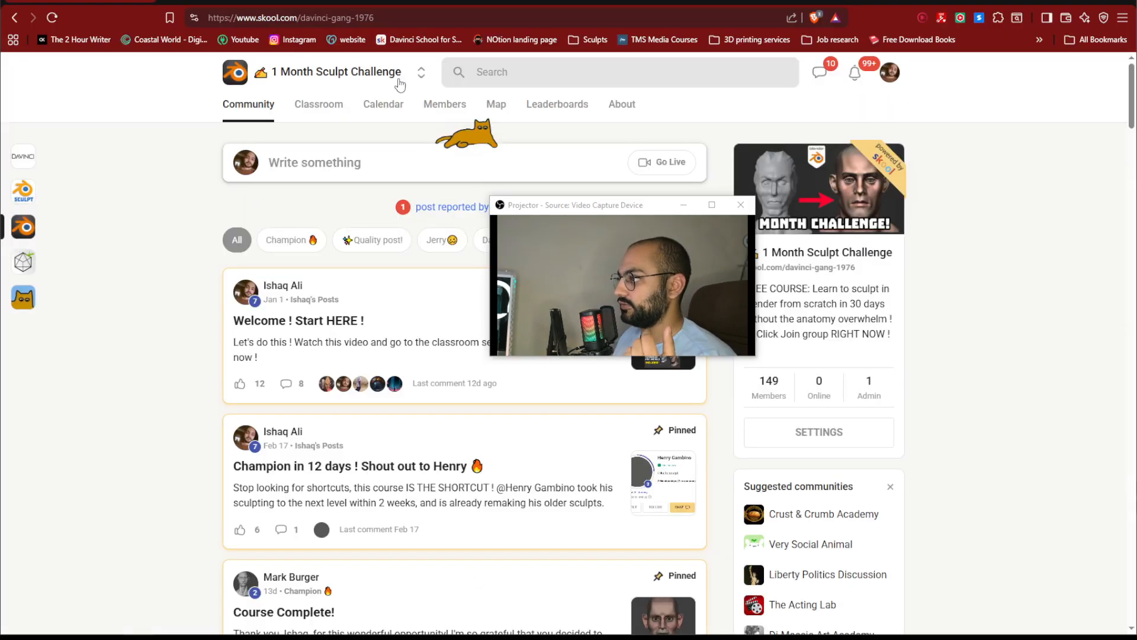
drag(579, 219, 605, 375)
click(290, 240)
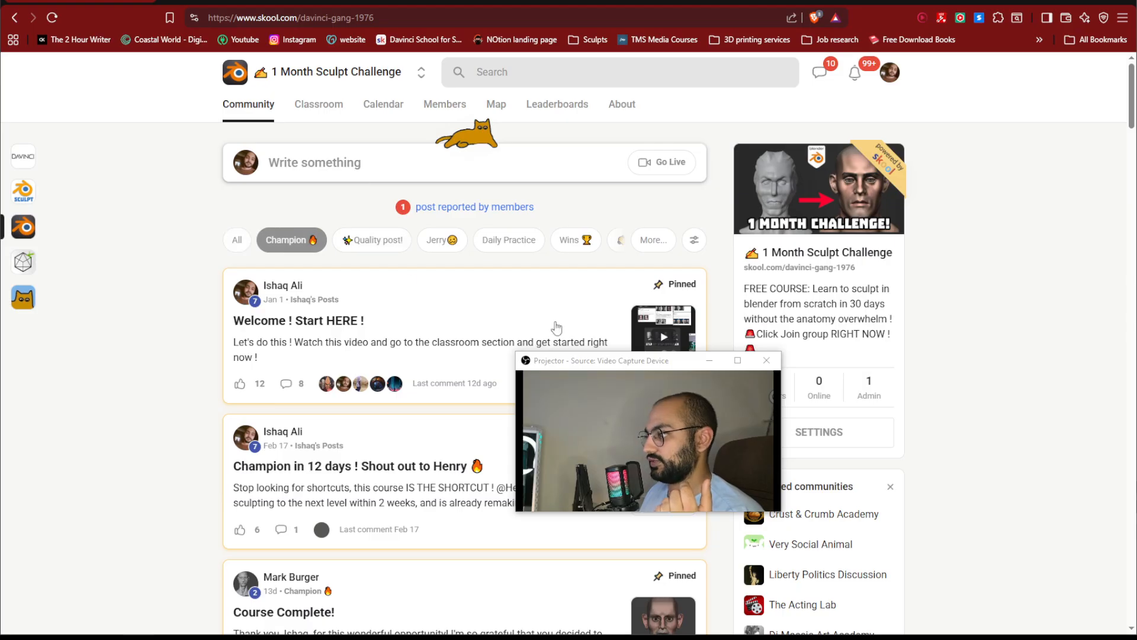
Browse the Champion posts to examine members' finished head sculpts, and return to the start of the feed
scroll(433, 294, down, 5)
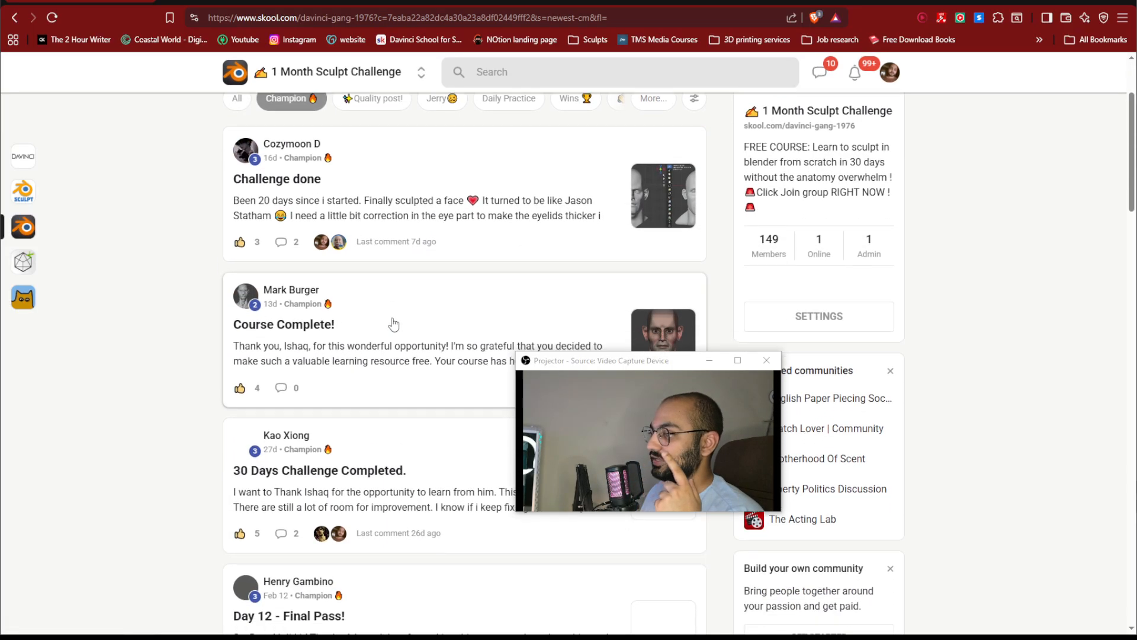
scroll(430, 293, down, 5)
scroll(428, 288, up, 1)
scroll(426, 284, down, 6)
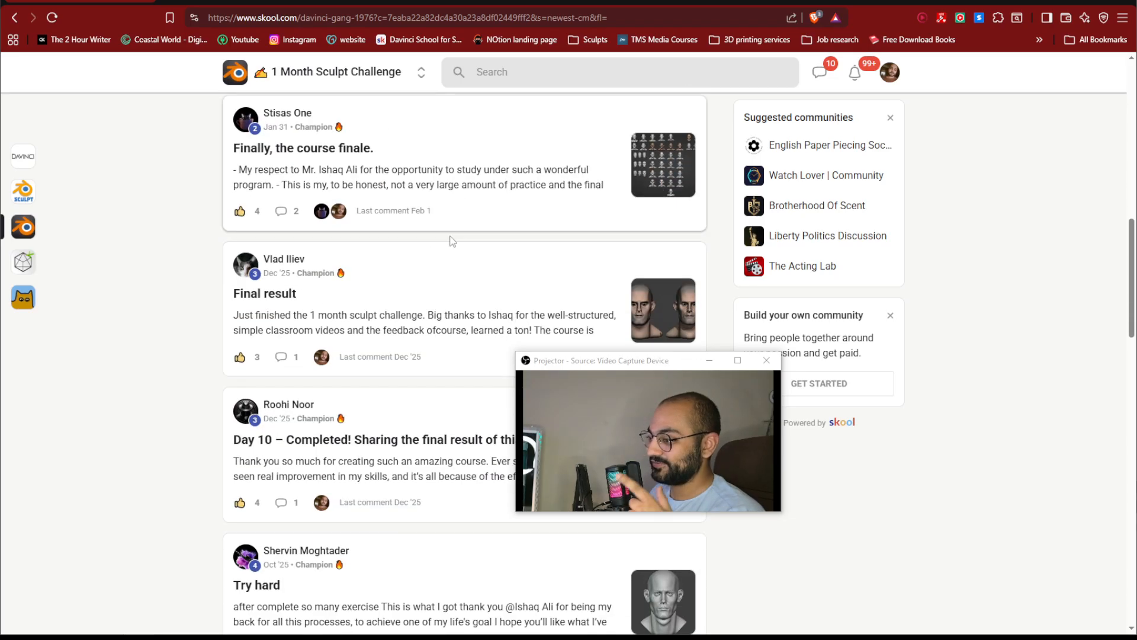
scroll(427, 272, down, 4)
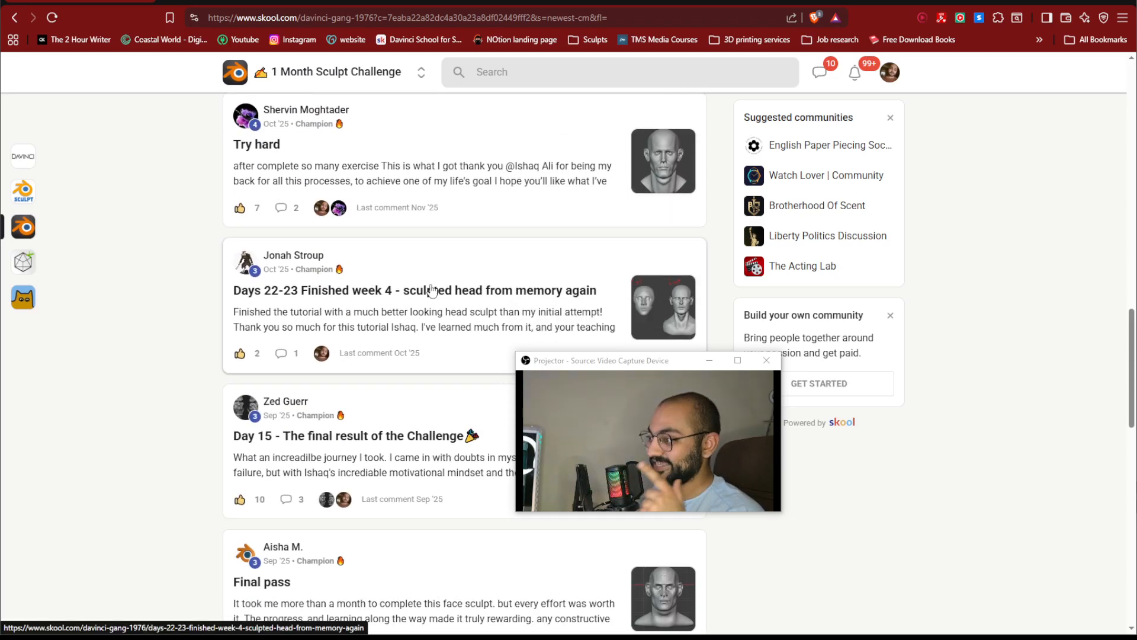
scroll(430, 284, down, 3)
scroll(432, 323, down, 3)
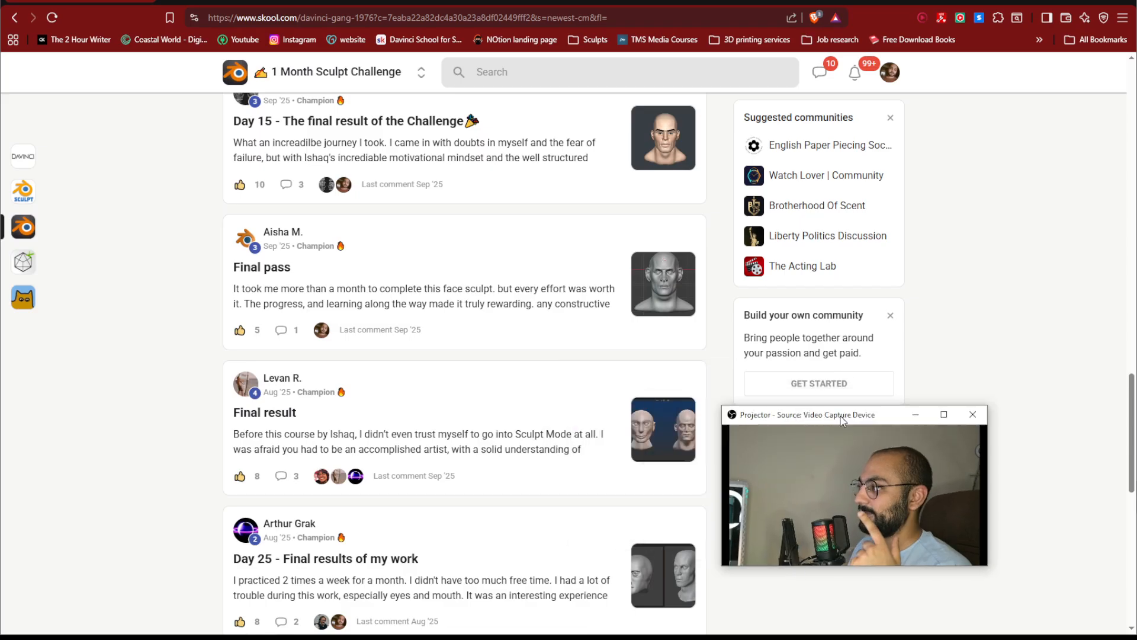
scroll(707, 375, up, 20)
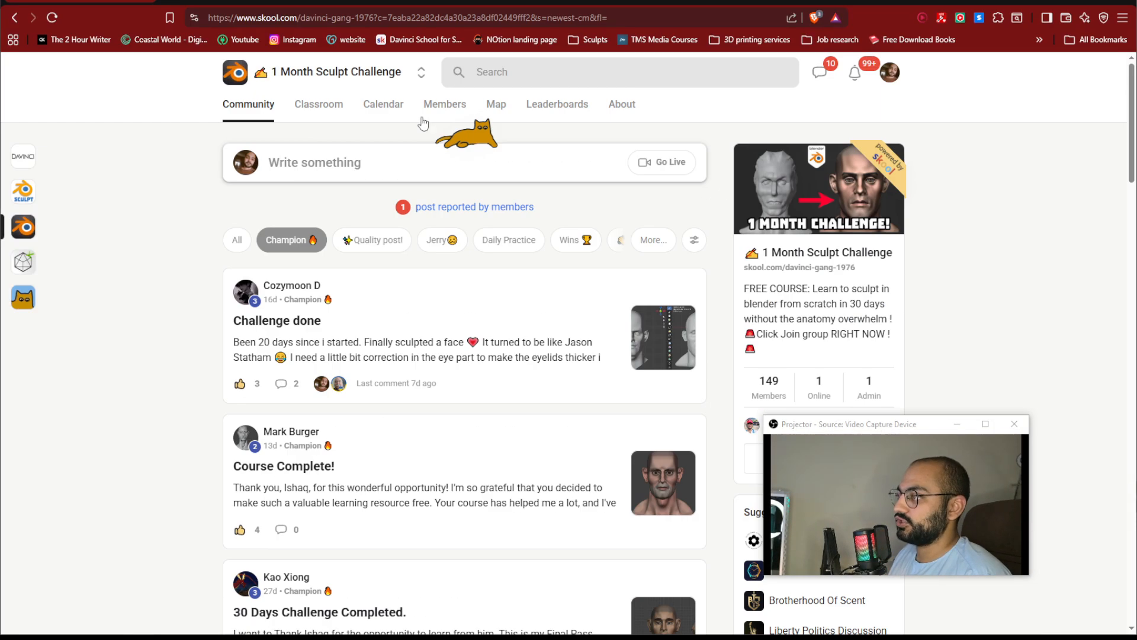
Reset the community feed to all posts and switch to the Davinci School for Sculptors community
click(421, 71)
click(721, 132)
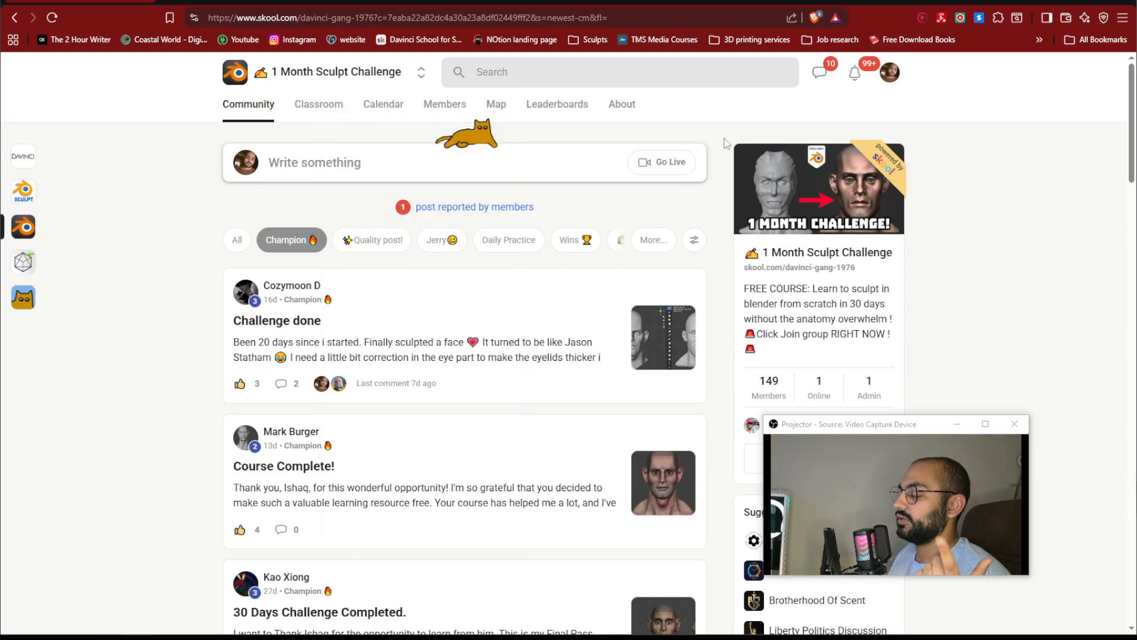
scroll(726, 177, down, 3)
click(249, 106)
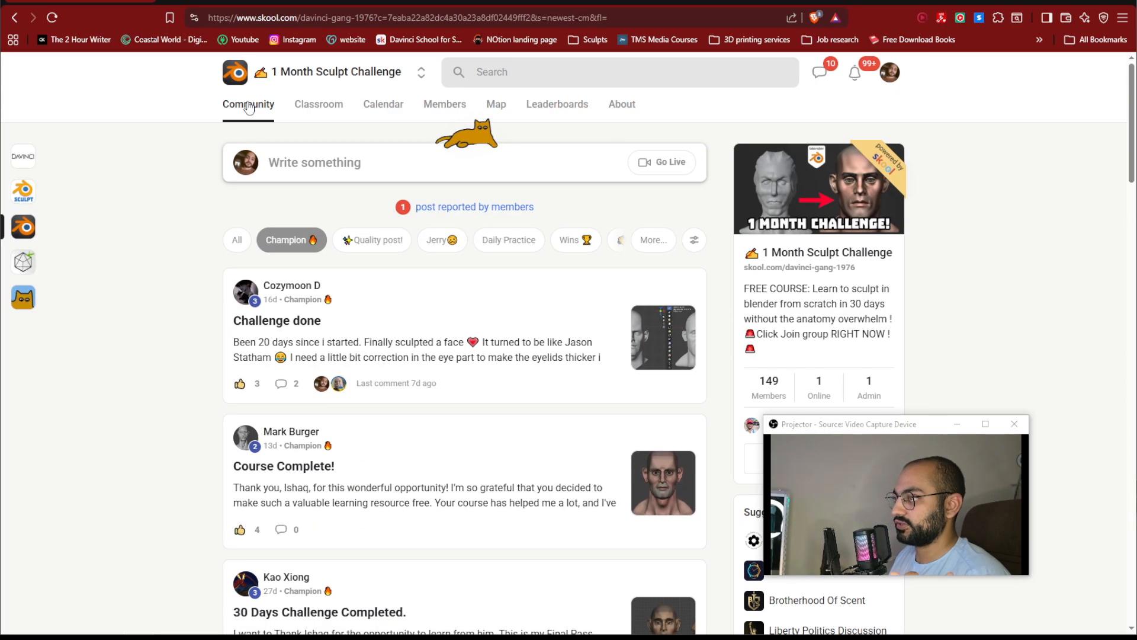
click(421, 71)
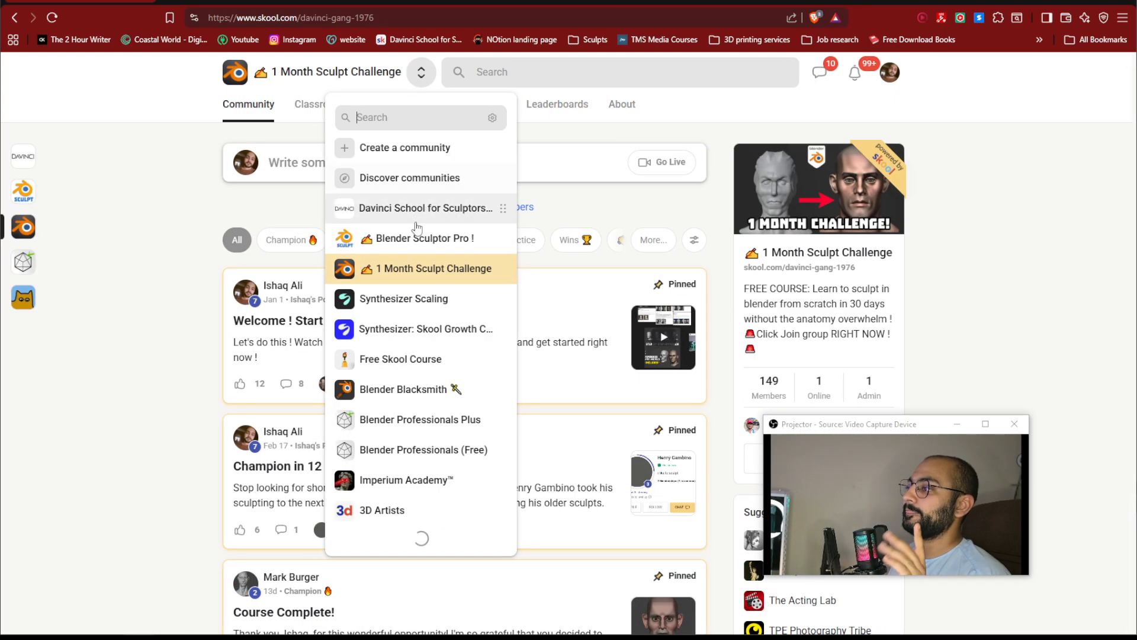
click(416, 222)
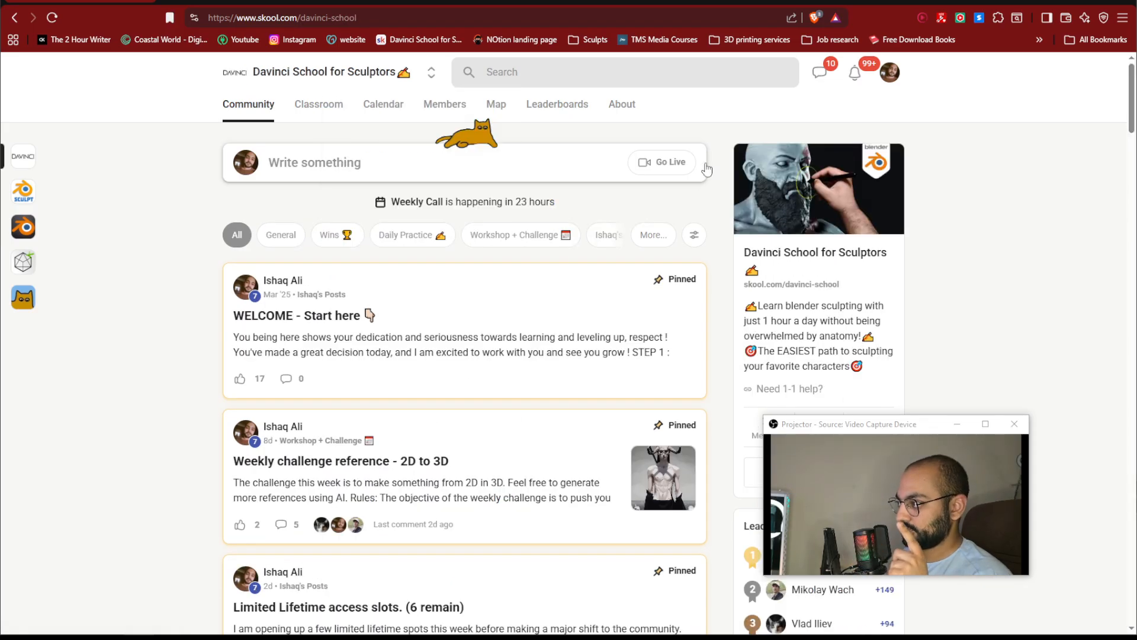
Filter the Davinci School for Sculptors feed by the Wins category and browse the members' completed sculpts
scroll(708, 178, down, 10)
scroll(717, 237, up, 6)
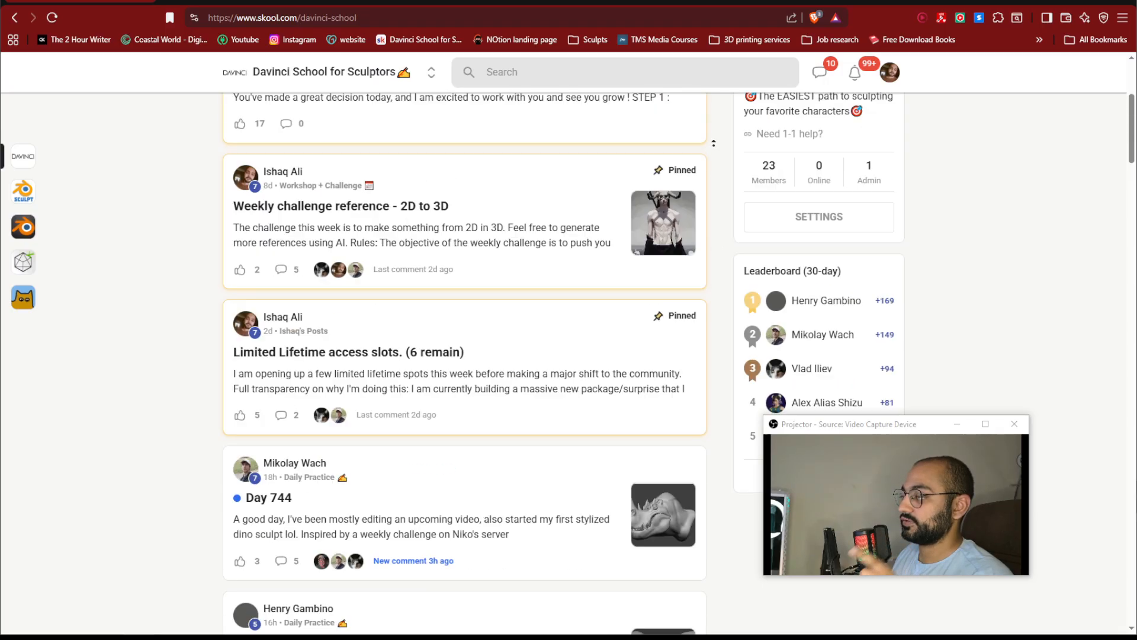
scroll(714, 143, up, 4)
click(348, 236)
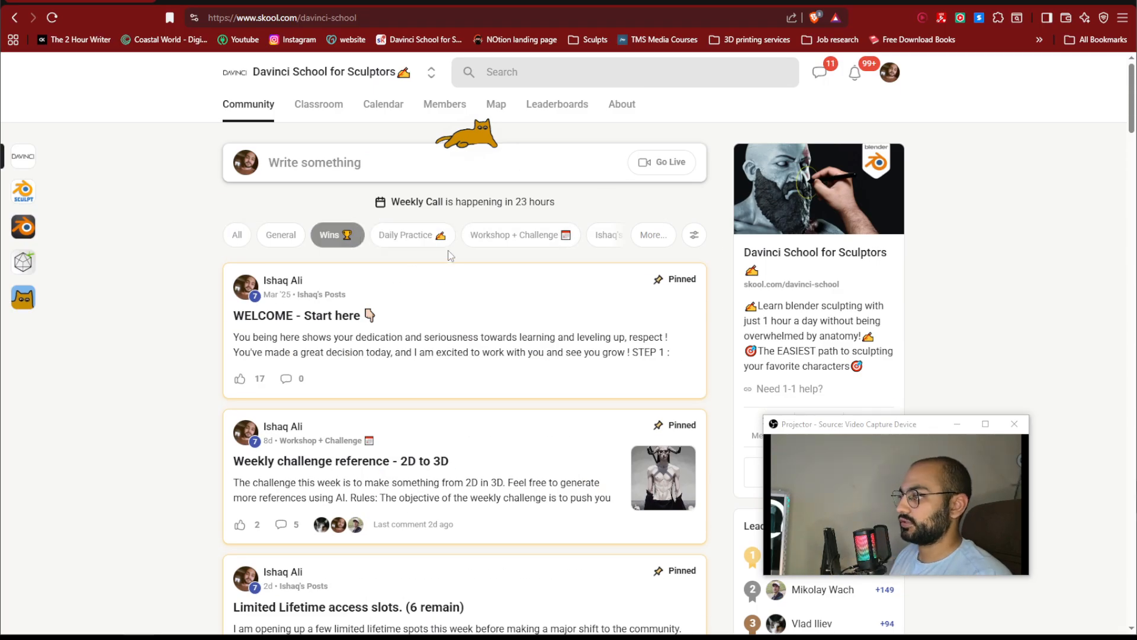
scroll(726, 300, down, 4)
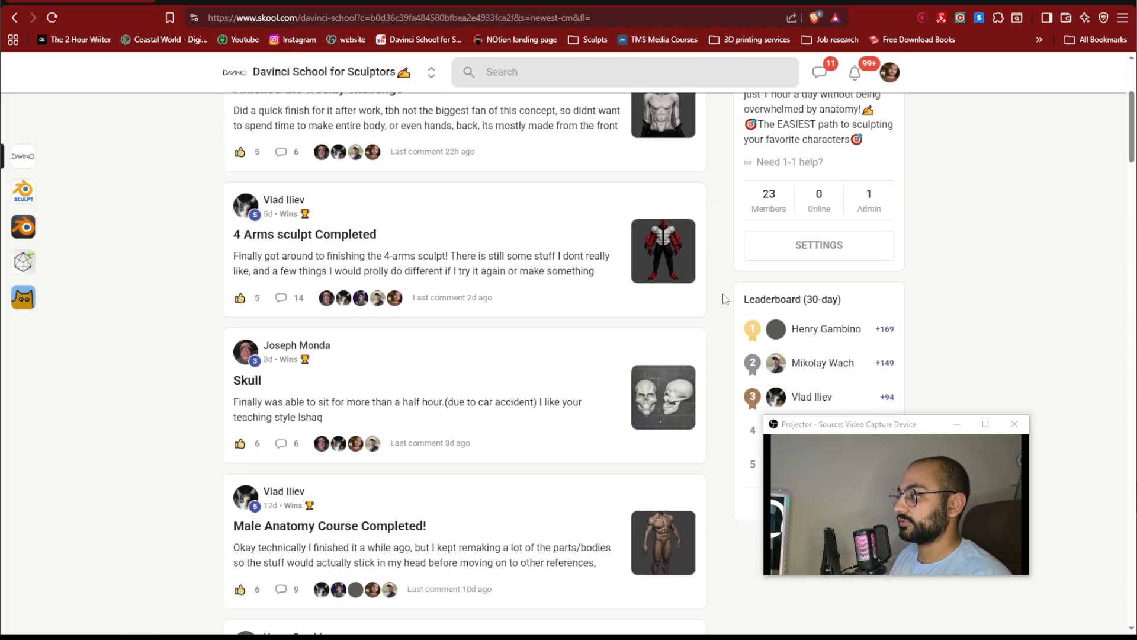
scroll(725, 299, down, 5)
Read the full "Male Anatomy Course Completed!" post, highlight its review lines, and view its first image enlarged before closing it
click(521, 181)
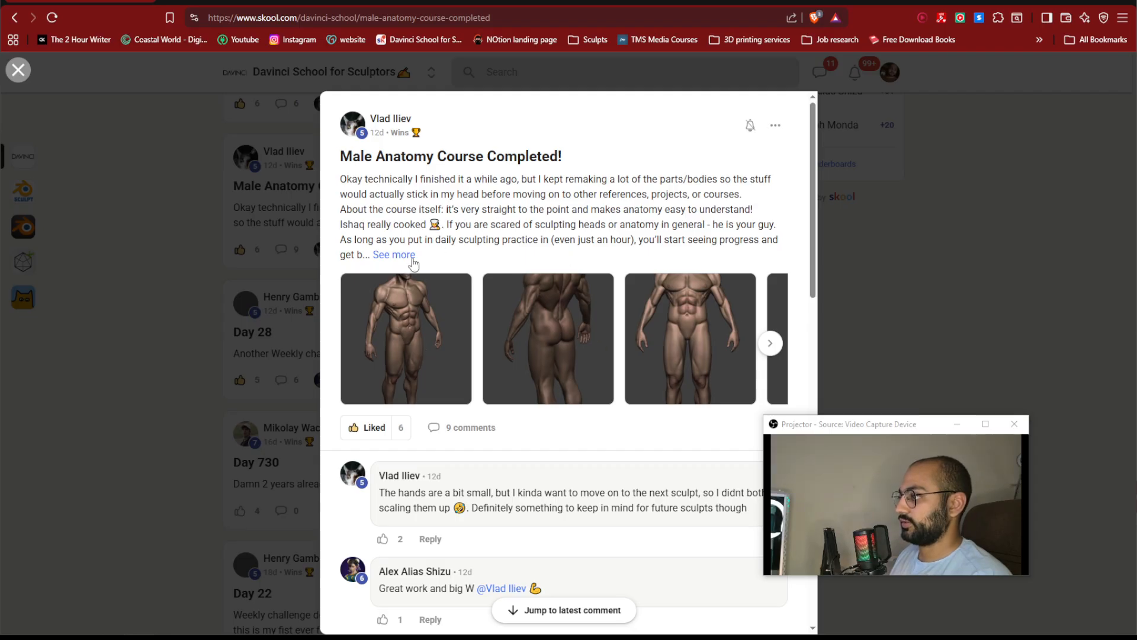
click(394, 254)
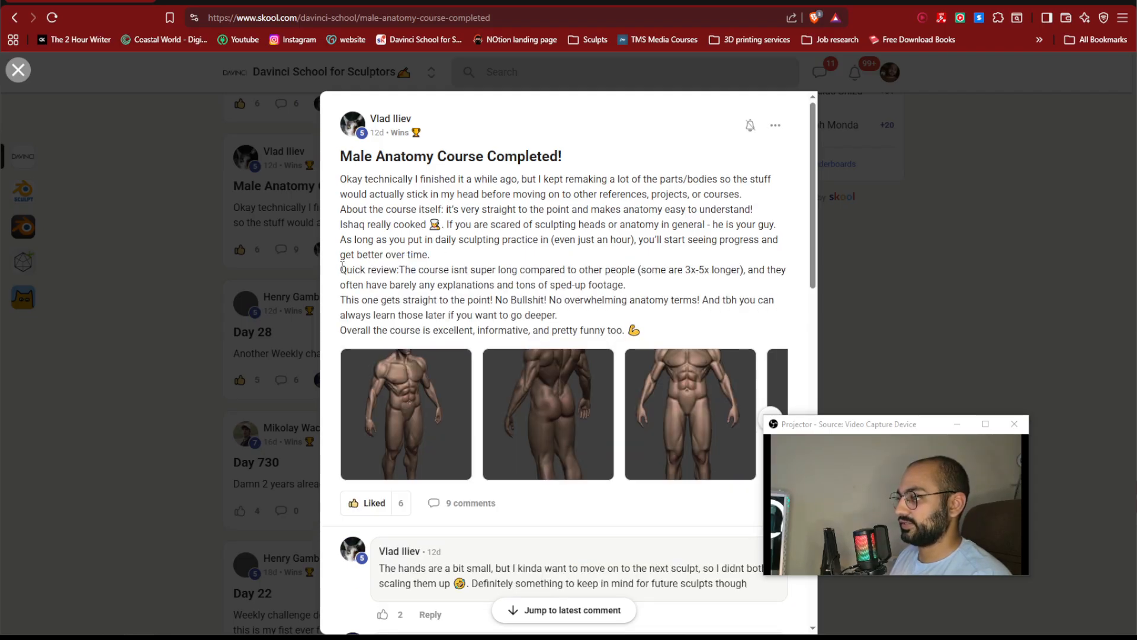
drag(394, 267, 607, 281)
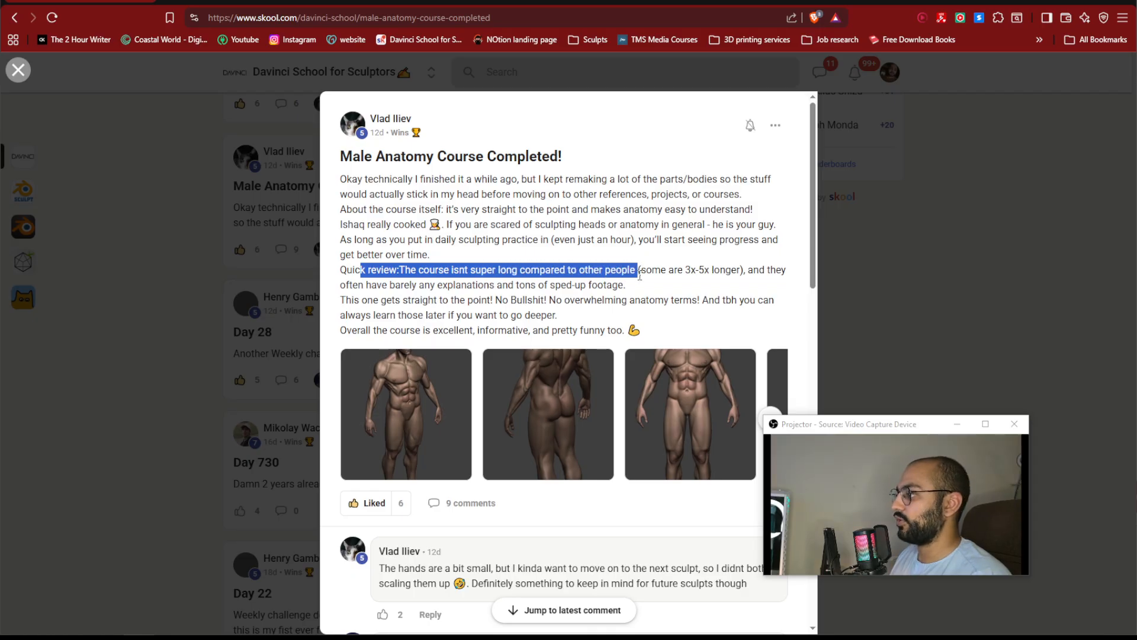
click(761, 265)
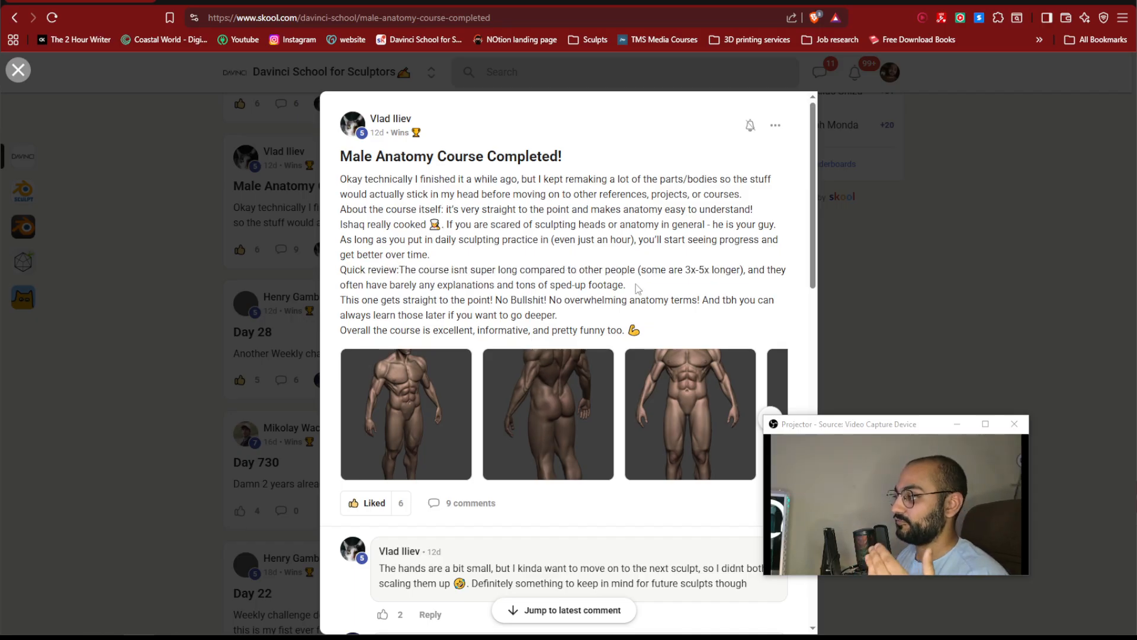
drag(396, 299, 520, 302)
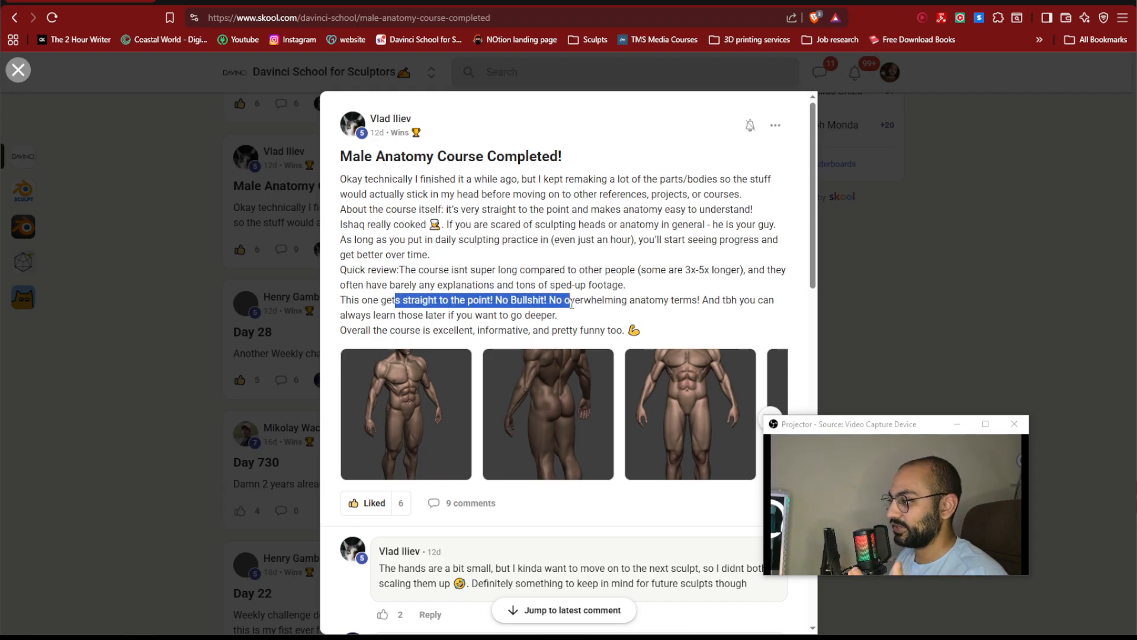
drag(726, 298, 780, 304)
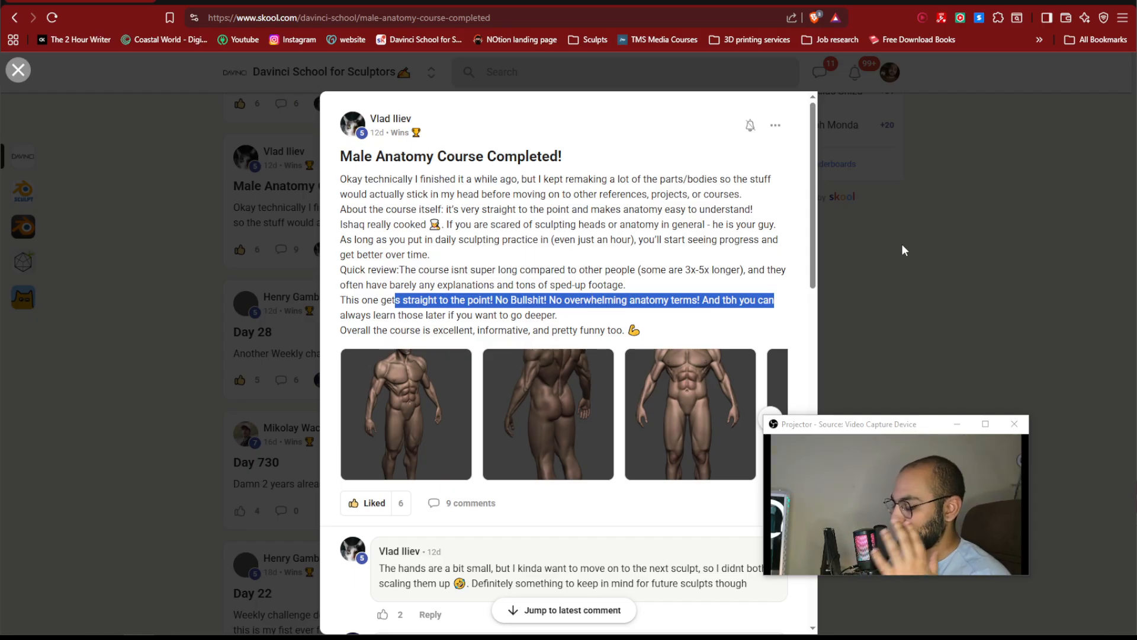
click(404, 408)
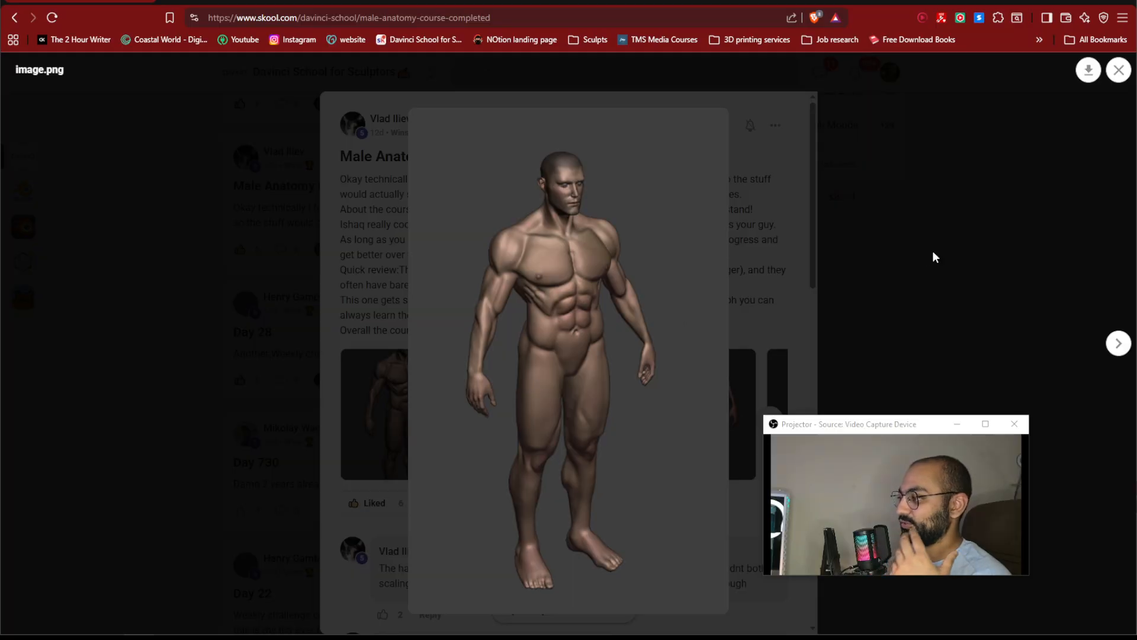
click(932, 256)
Find the "Day 13 - Finished!" post further down, highlight its praise of the course, view its first image enlarged, and close it
scroll(738, 236, down, 10)
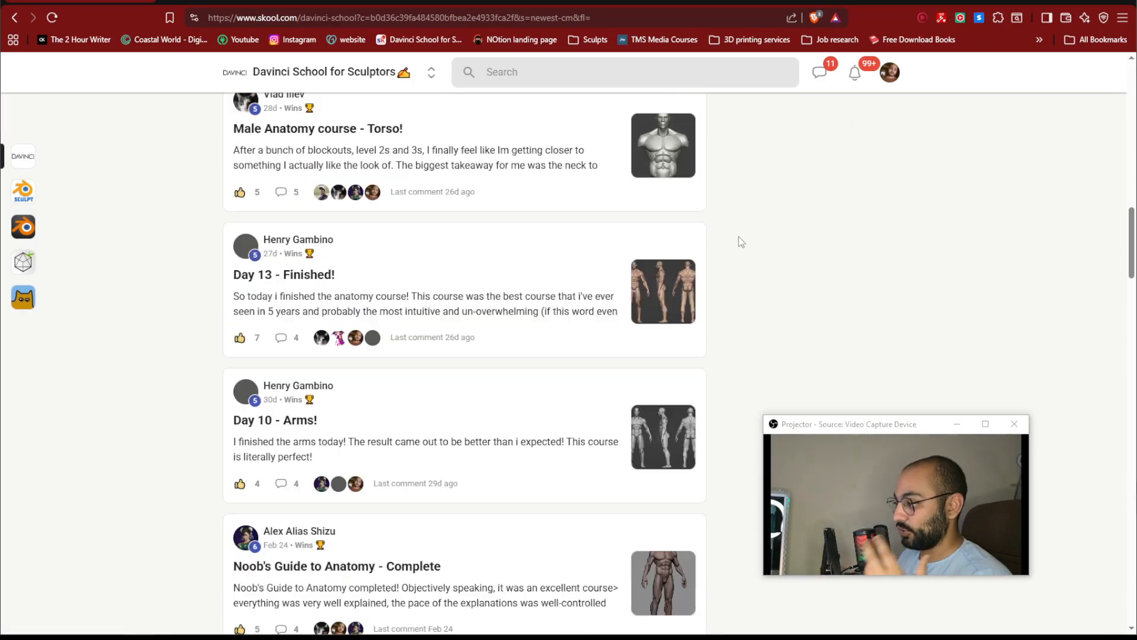
scroll(738, 236, down, 3)
scroll(738, 237, up, 3)
click(542, 220)
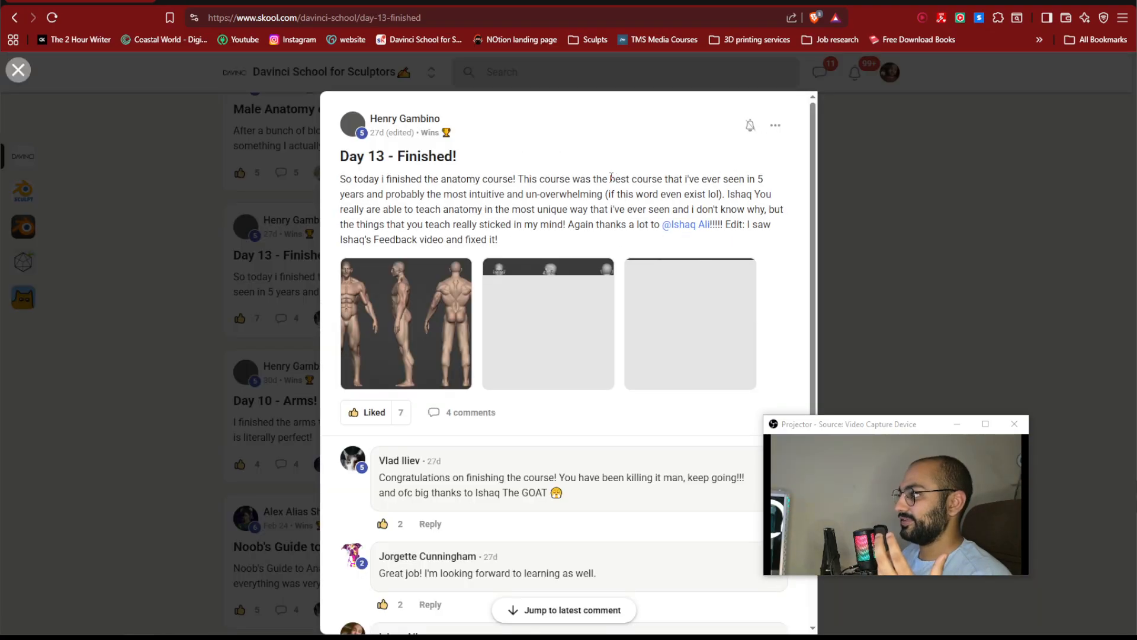
drag(611, 178, 365, 199)
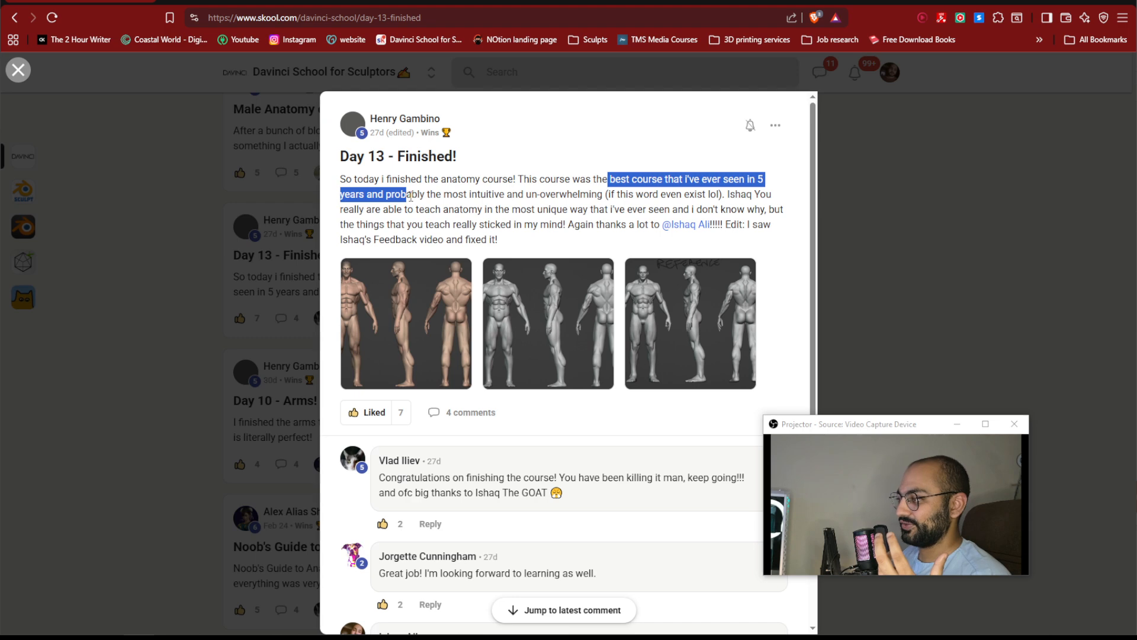
drag(470, 199, 598, 195)
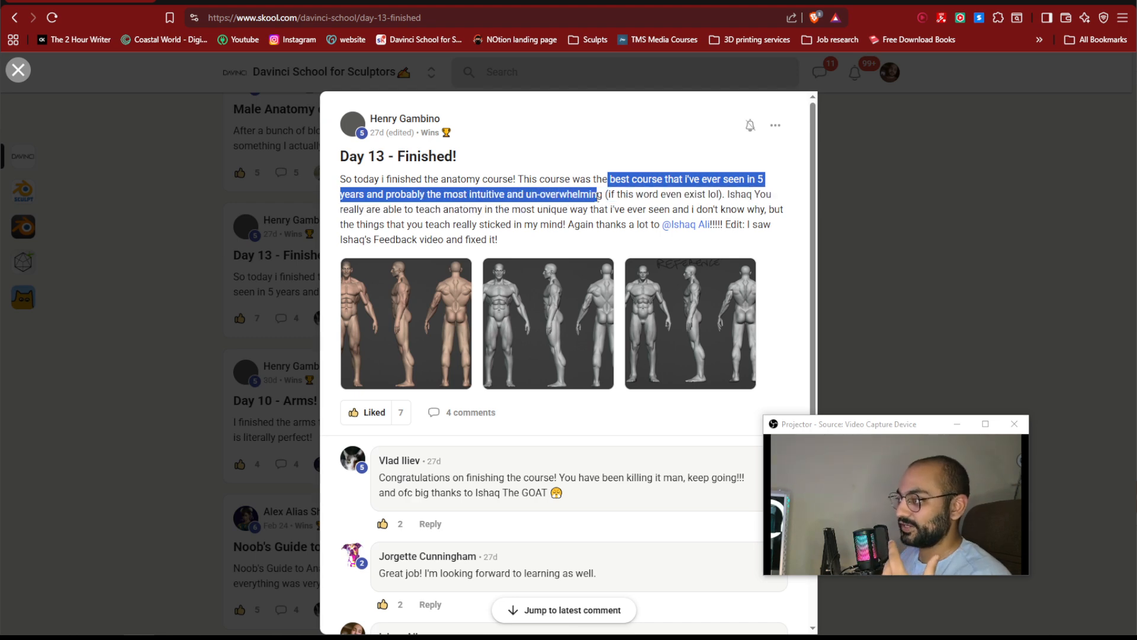
drag(343, 156, 384, 157)
click(420, 311)
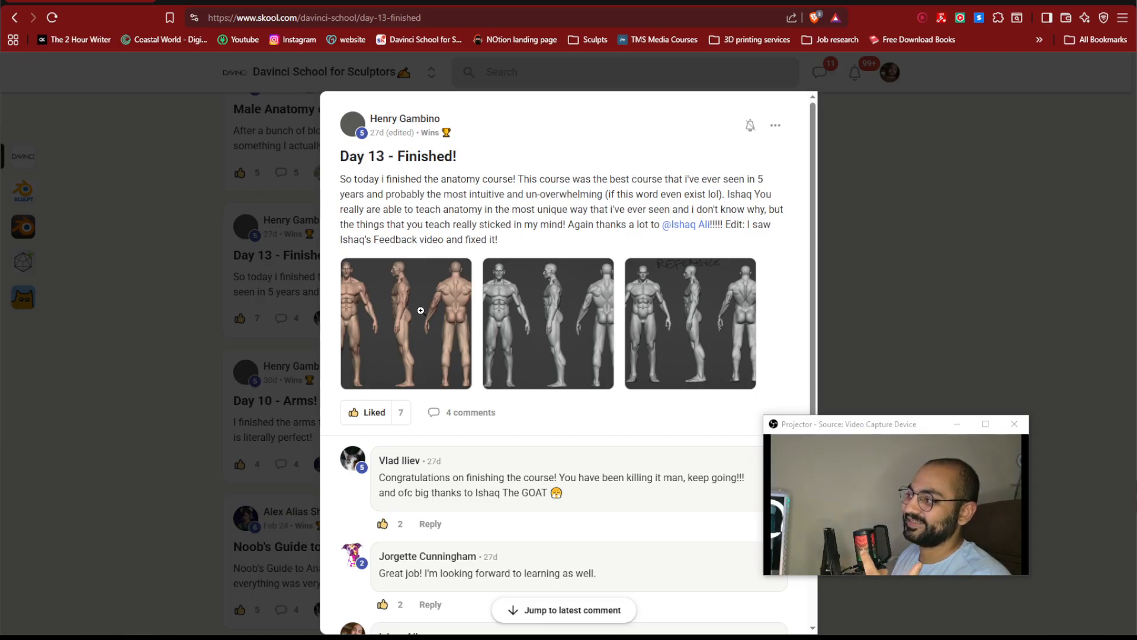
click(421, 311)
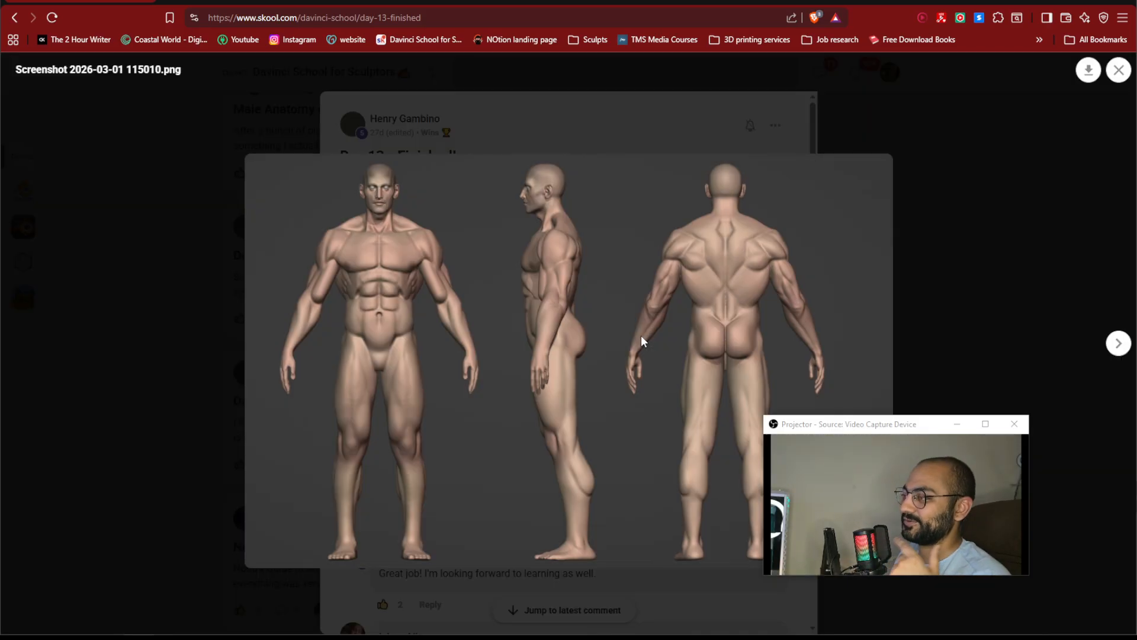
click(954, 203)
click(1049, 145)
Switch to the media player, move the webcam projector window off the reference image, and resume the recording from around 0:07:55
key(alt+Tab)
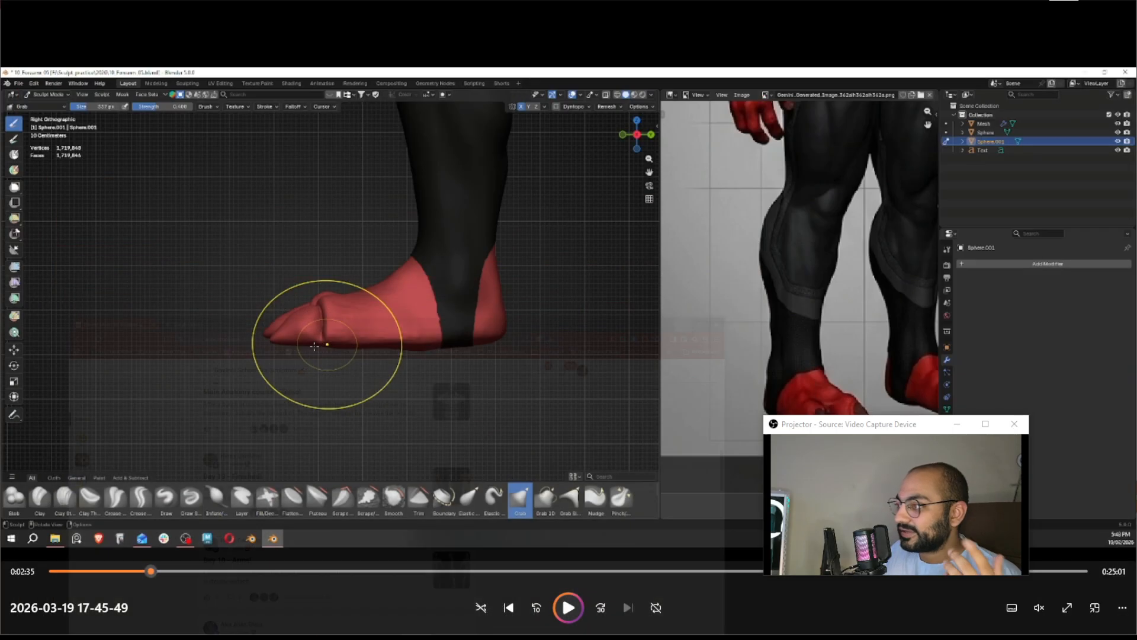
drag(878, 428, 152, 40)
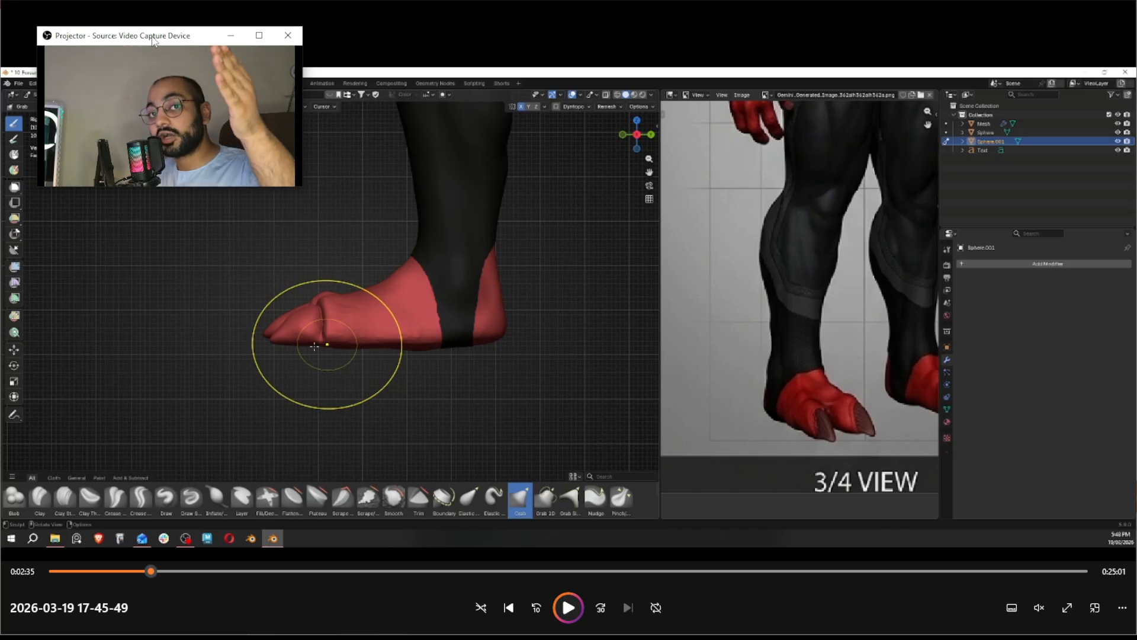
click(570, 595)
click(167, 571)
drag(181, 572, 353, 573)
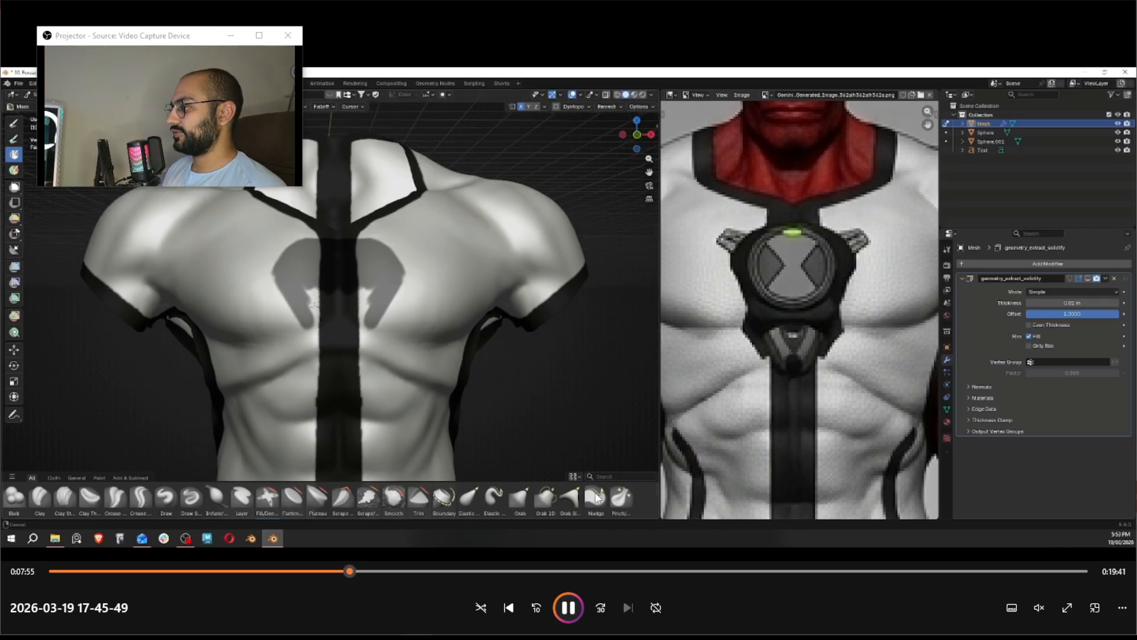
Skim the recording from the black chest panel through the cylinder's placement to its face inset around 0:10:34
click(381, 571)
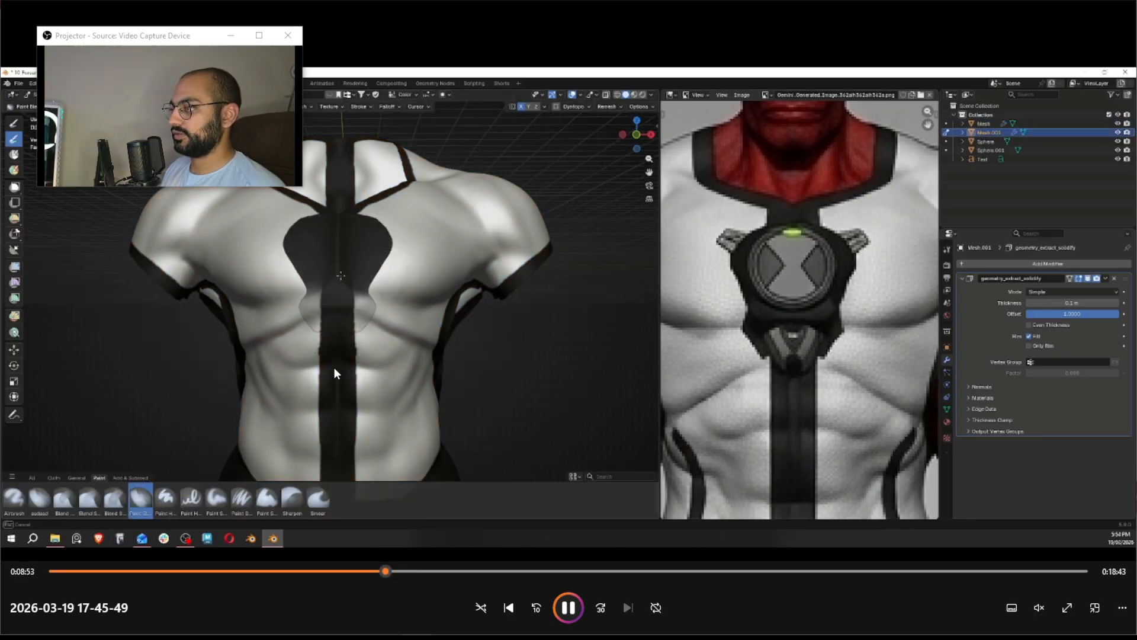
click(402, 571)
click(415, 571)
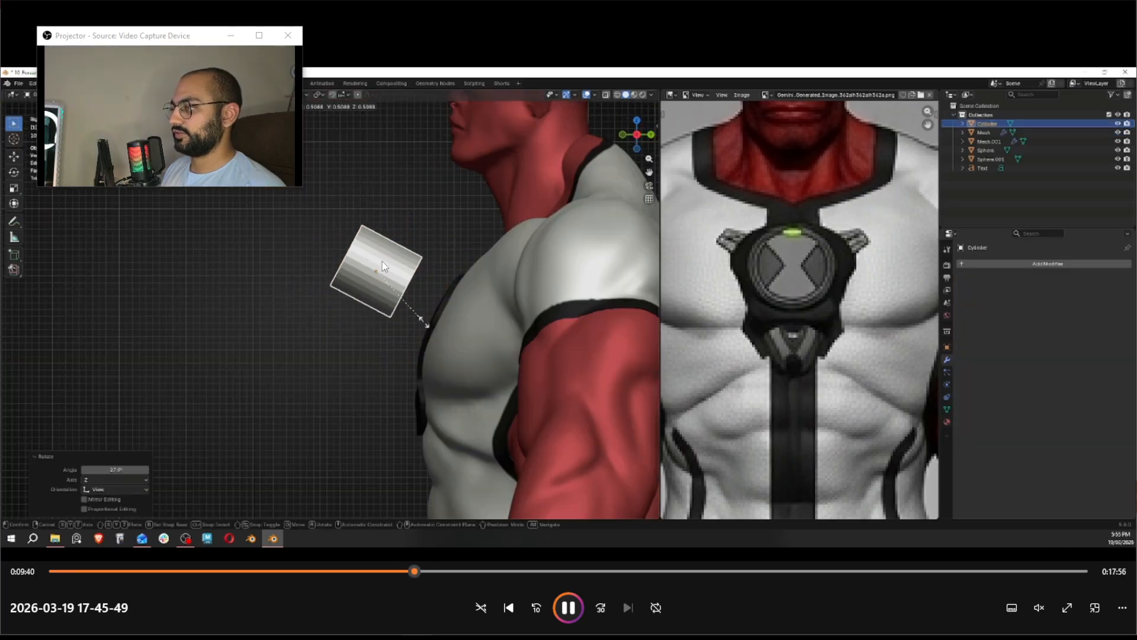
click(420, 569)
click(425, 570)
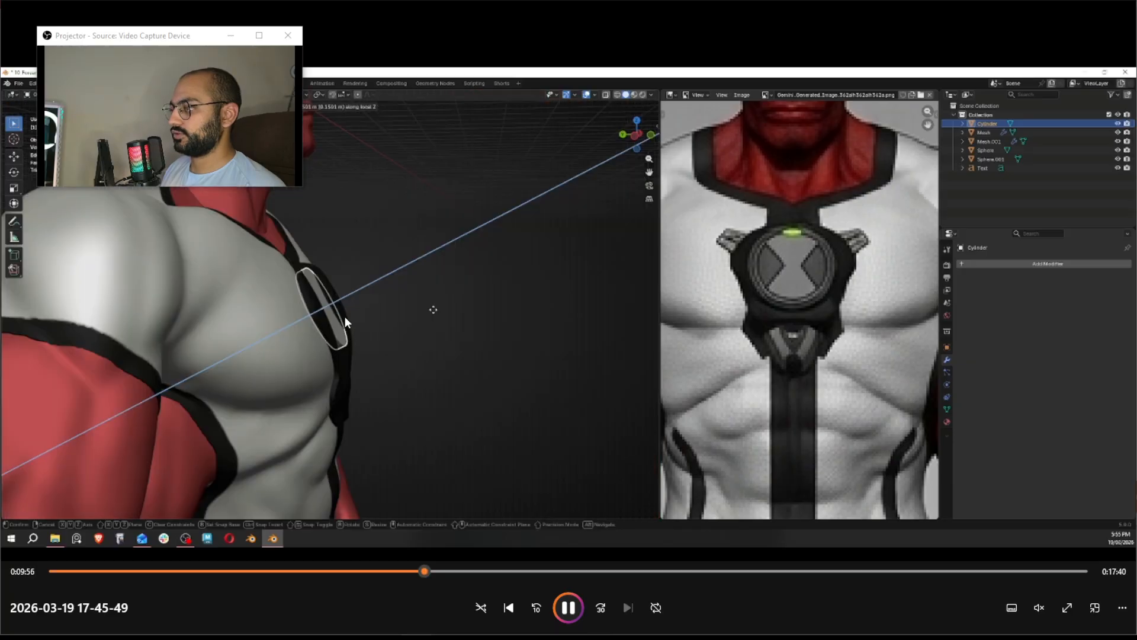
click(443, 571)
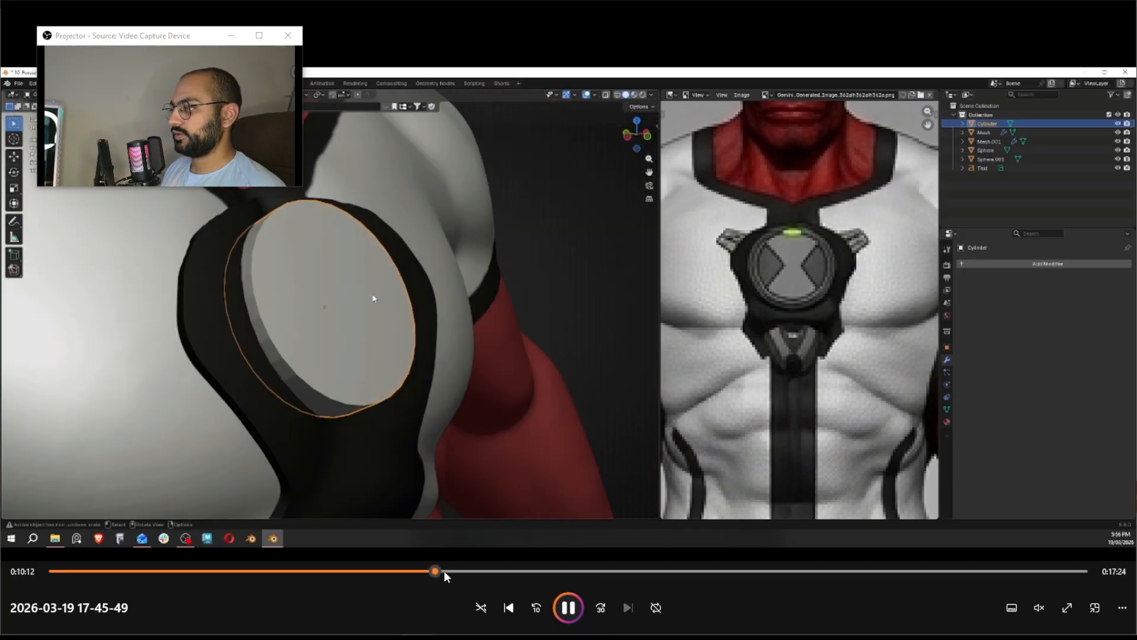
click(448, 570)
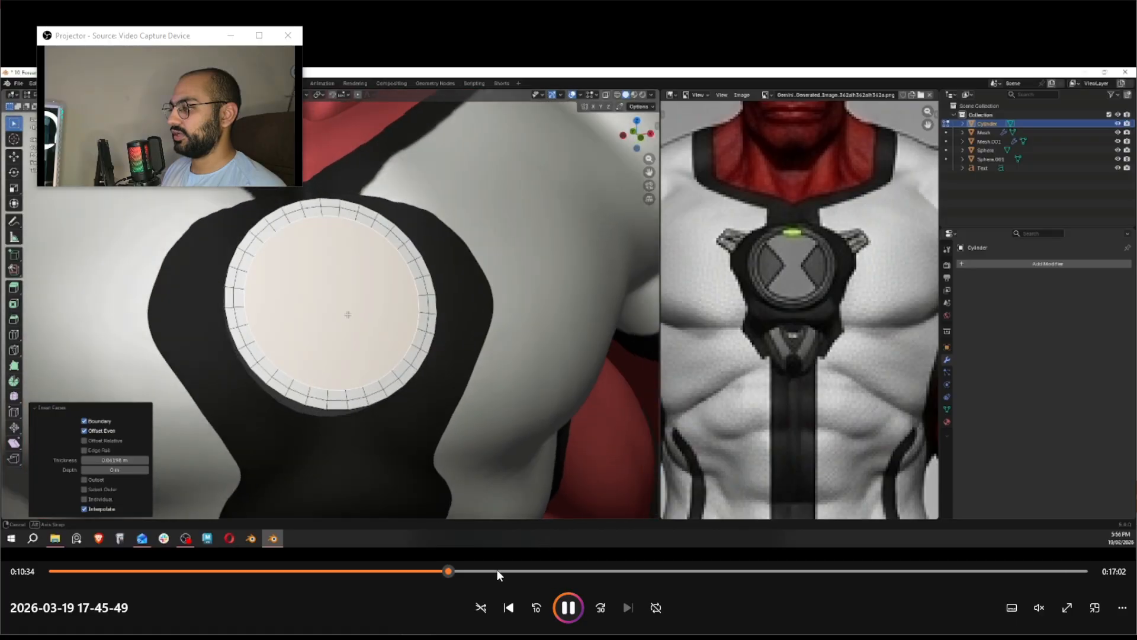
Skim the recorded detailing of the chest disc's inner face up to the isolated disc around 0:12:09
click(474, 571)
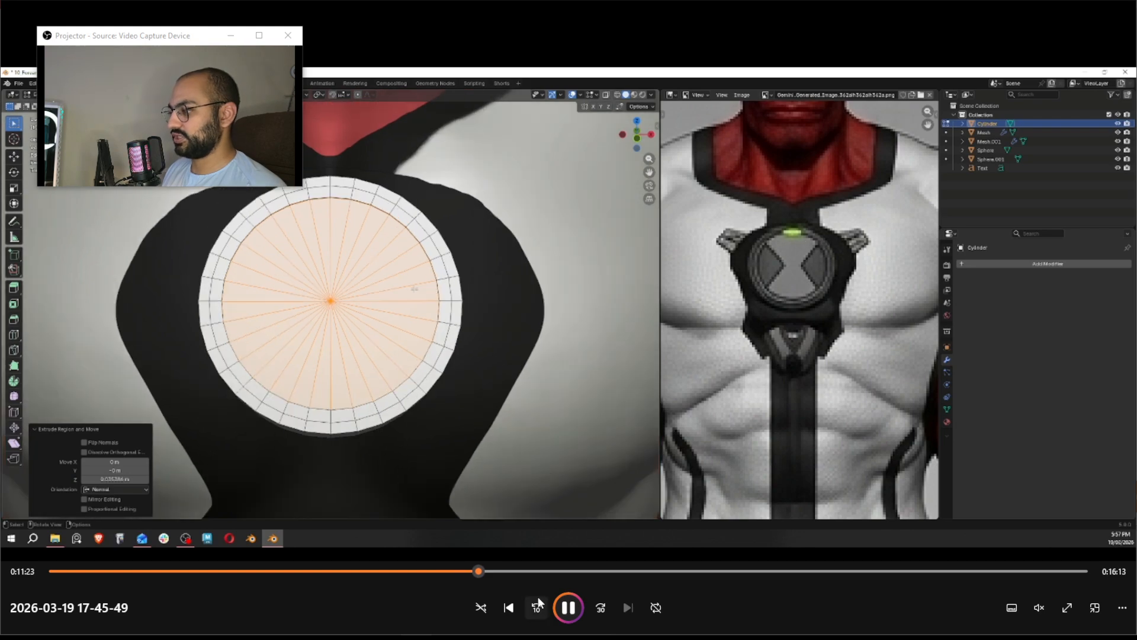
click(485, 570)
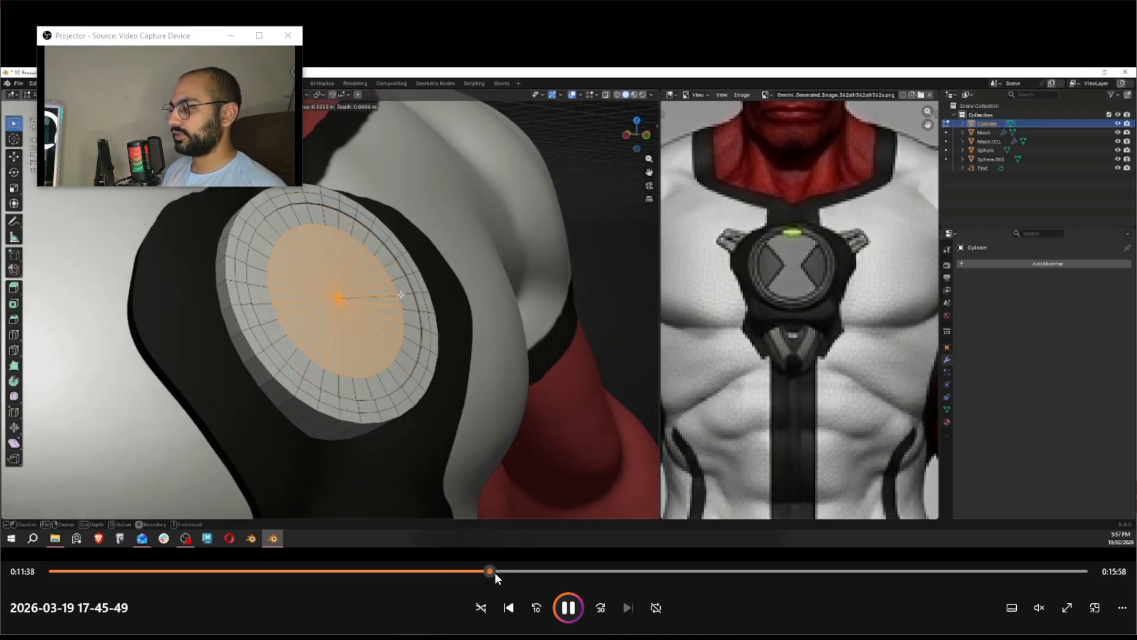
click(495, 572)
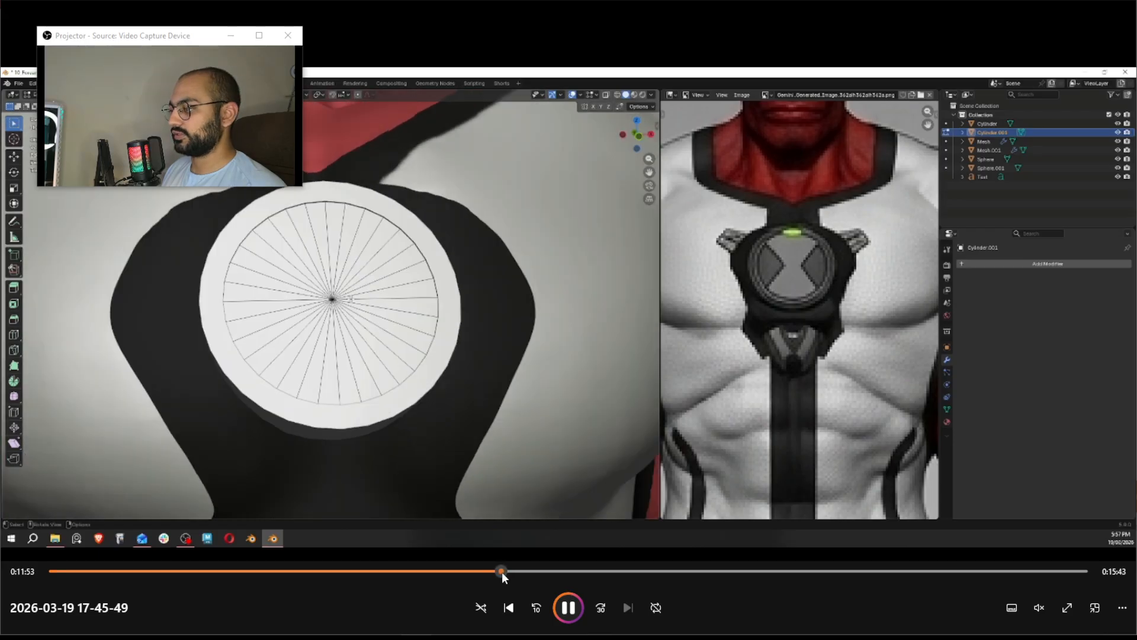
click(502, 573)
click(507, 572)
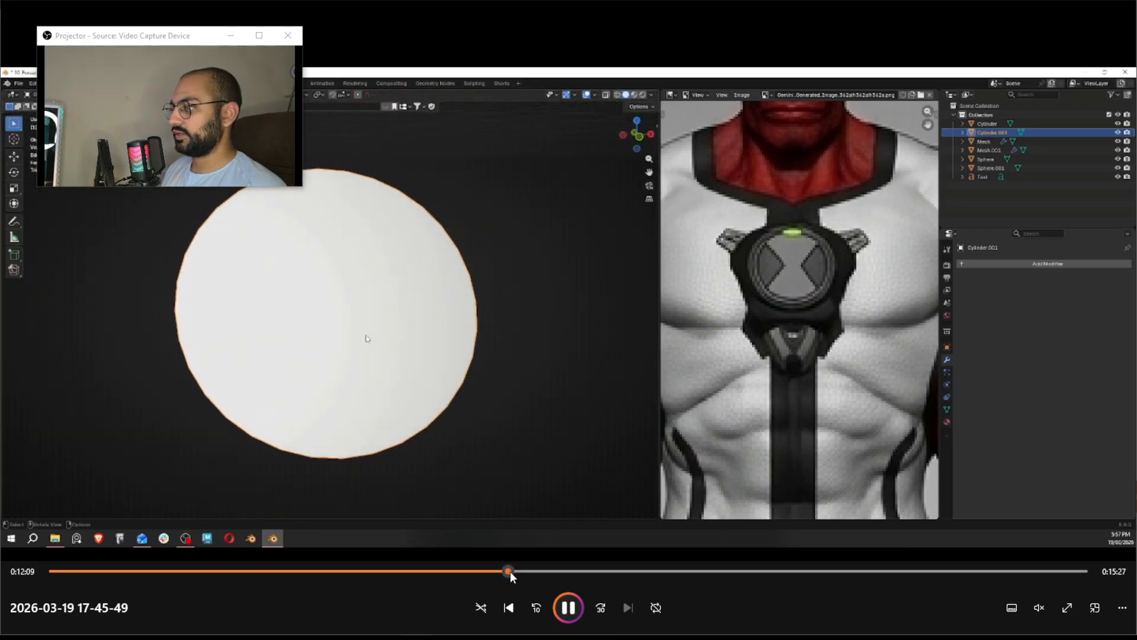
Review the hourglass insert's grid fill, shaping and mirroring, rewinding at the dissolve operation, and continue to the disc's rim bevel around 0:14:39
click(512, 572)
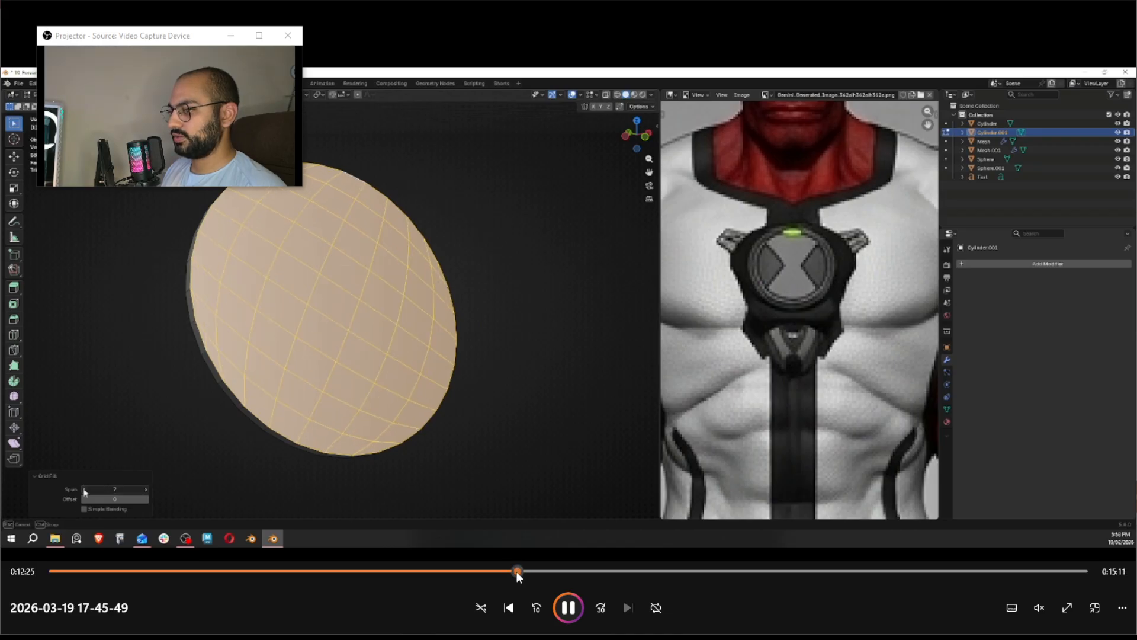
click(521, 572)
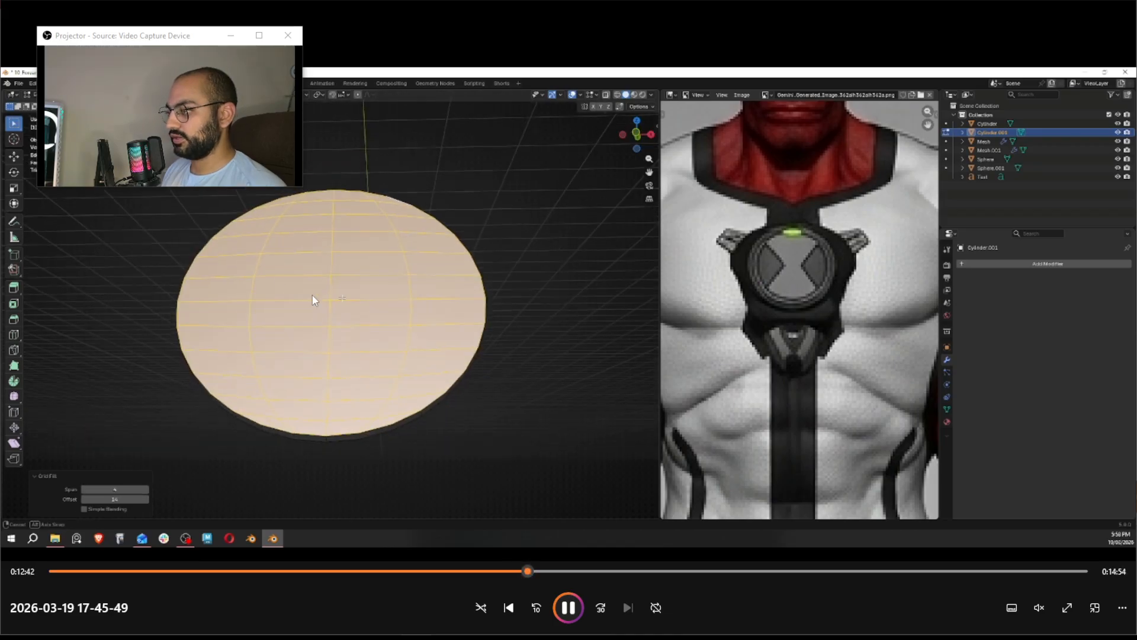
click(534, 571)
click(540, 570)
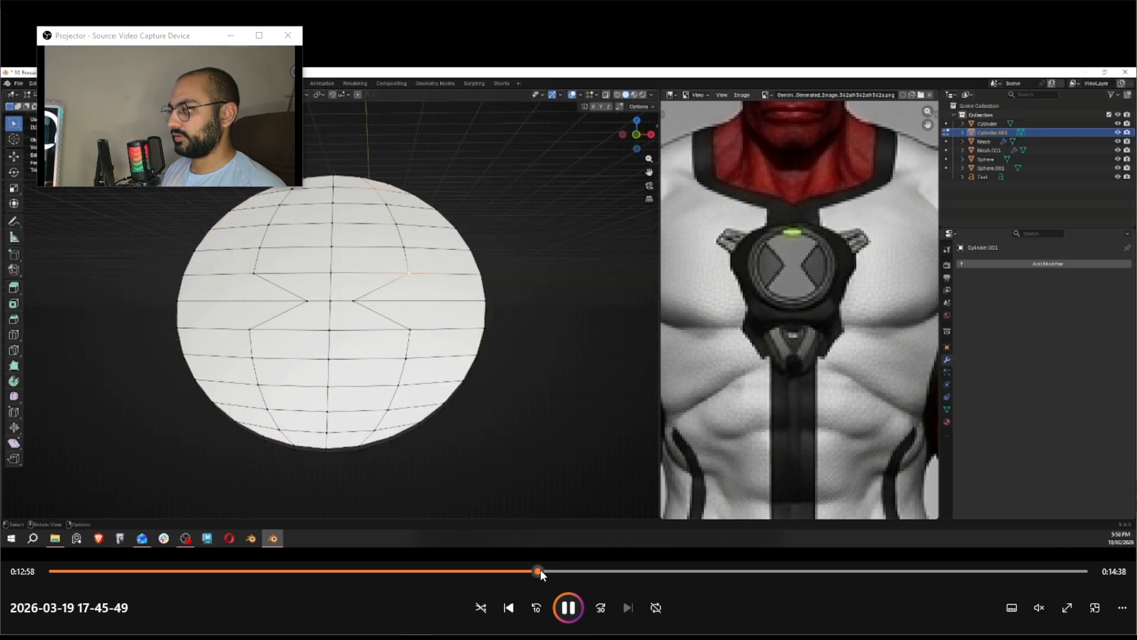
click(557, 571)
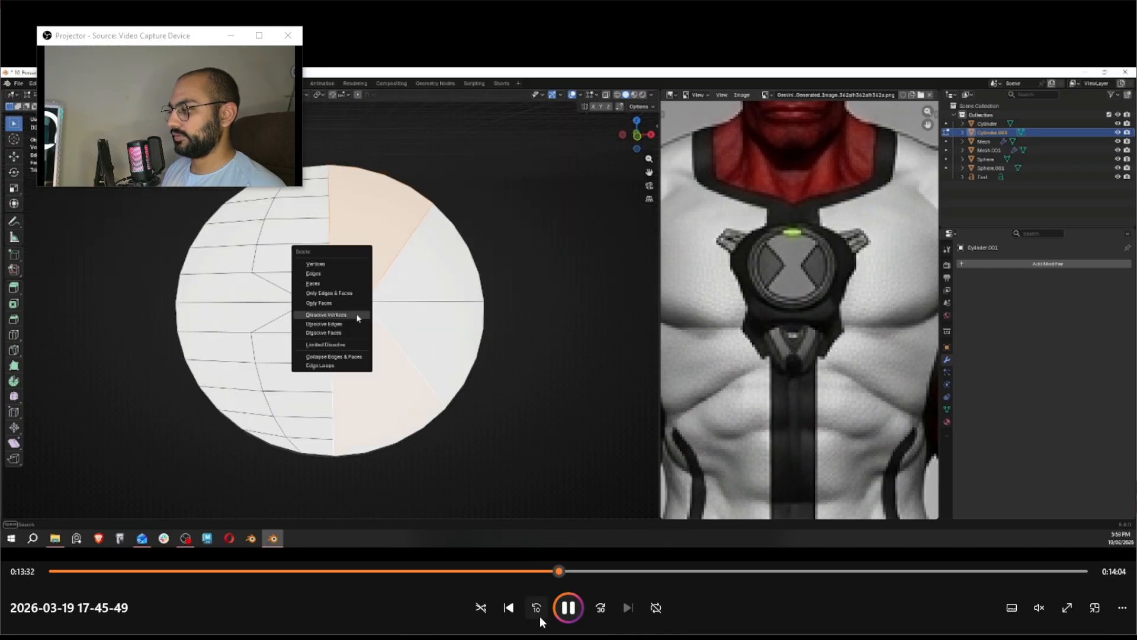
double_click(539, 616)
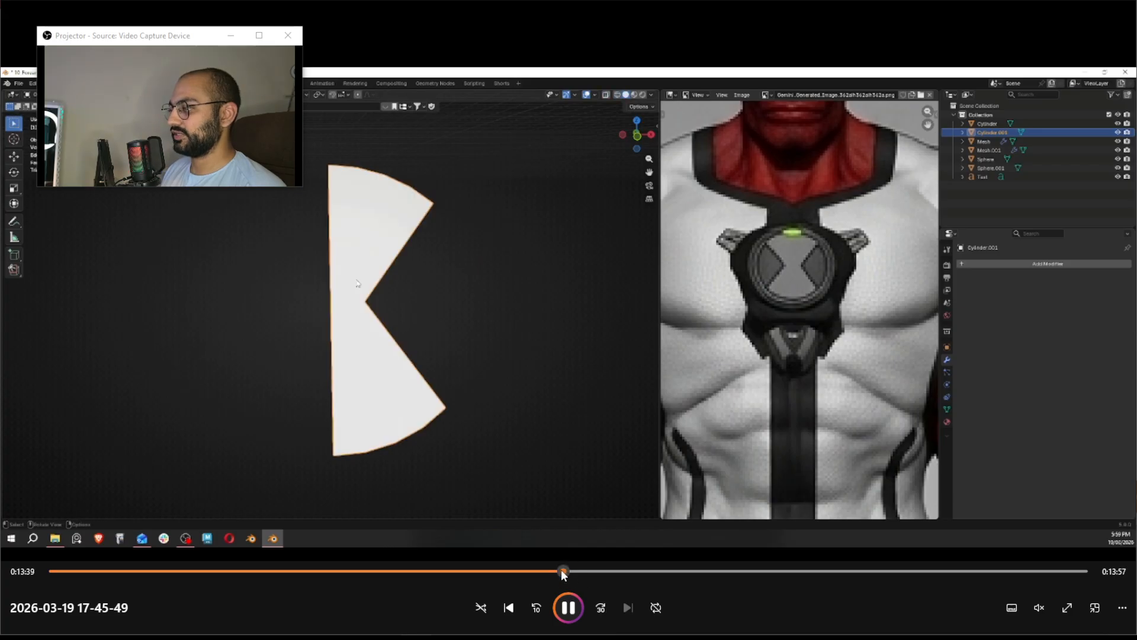
click(565, 573)
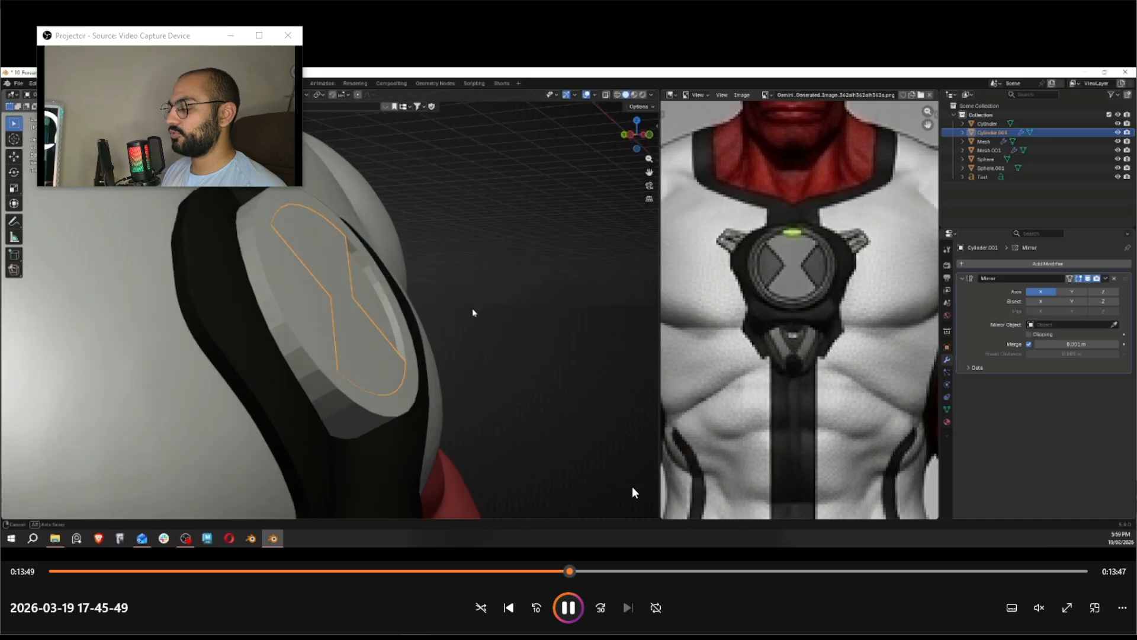
drag(573, 569, 594, 570)
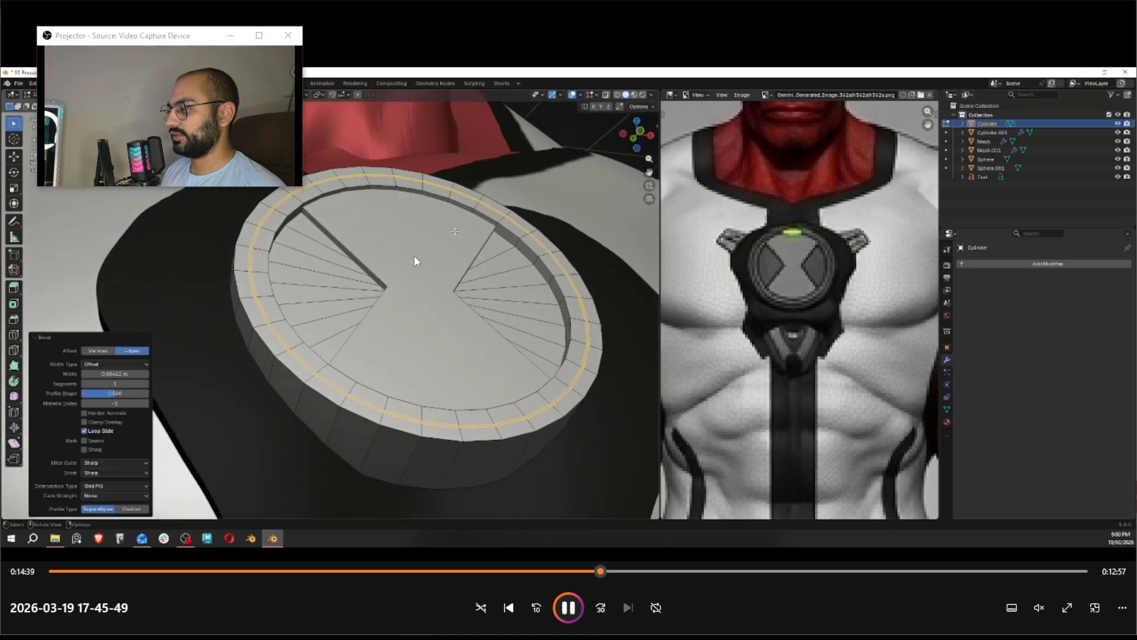
Skim the recording from the disc's rim bevel through the mirrored side block to the hourglass emblem around 0:21:39
drag(604, 569, 692, 575)
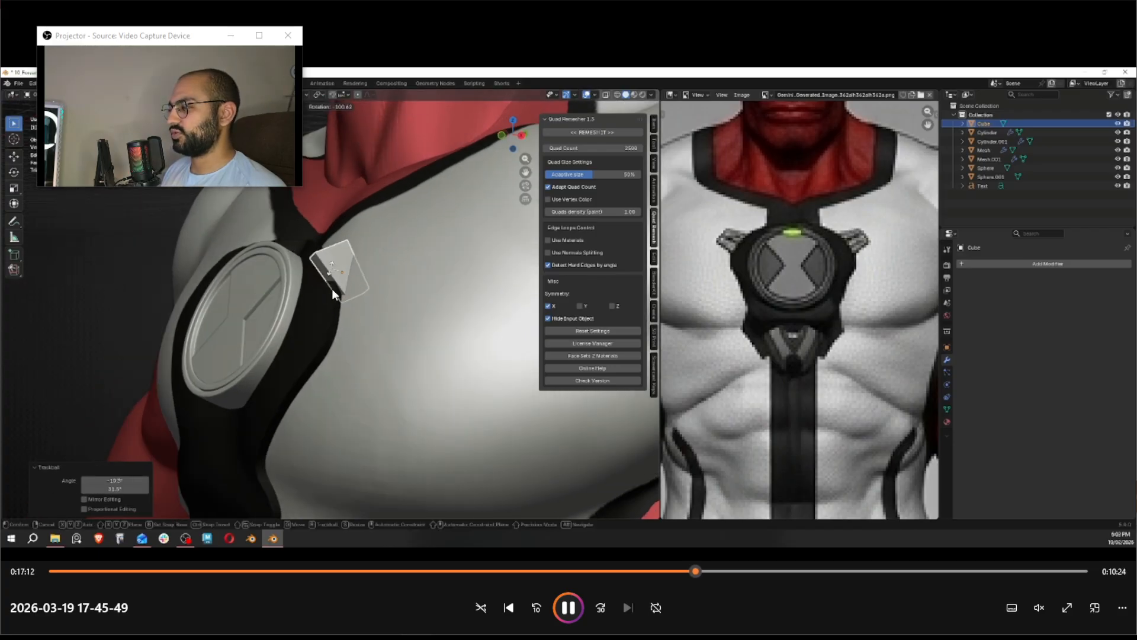
drag(709, 570, 723, 571)
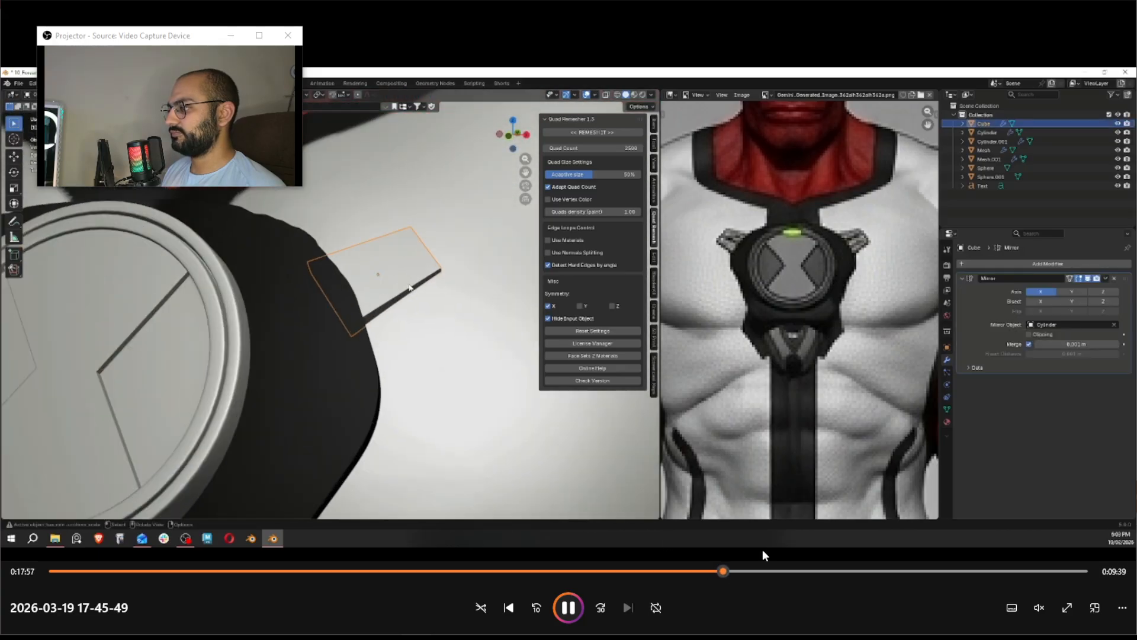
click(738, 570)
drag(745, 570, 856, 570)
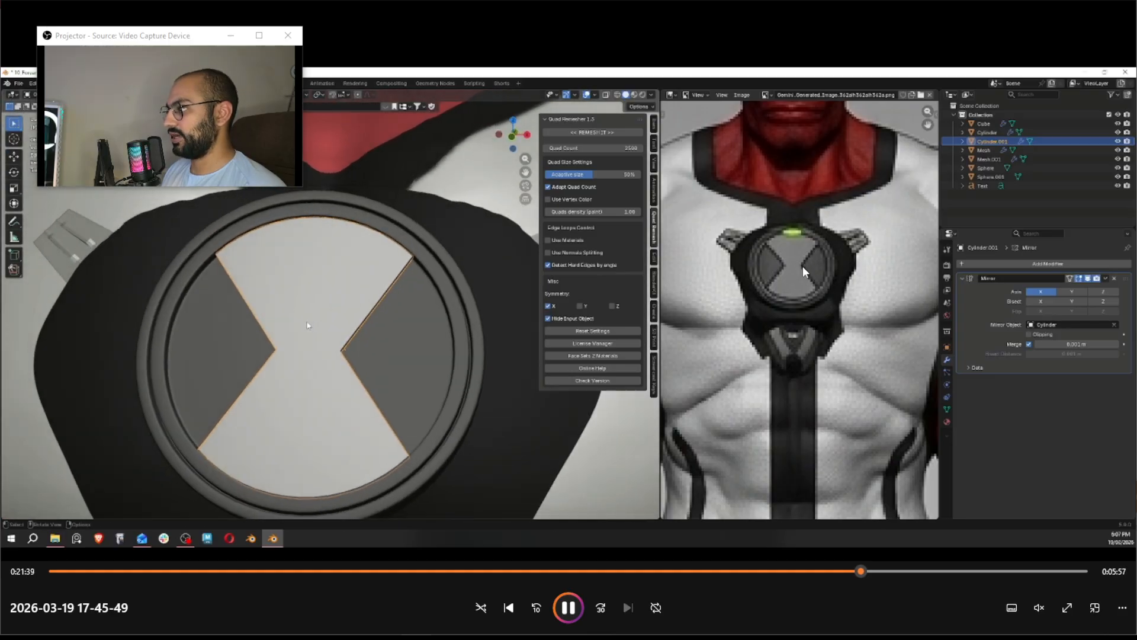
Skim the side wedge's duplication and boolean difference, then go back and pause the recording at 0:22:24
click(877, 571)
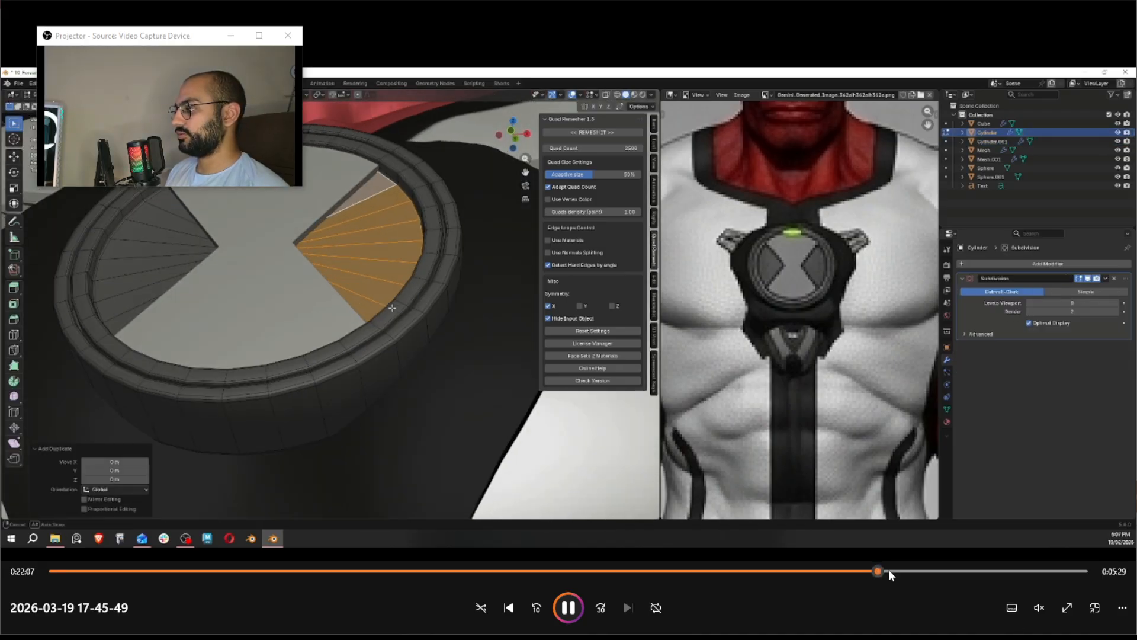
click(898, 571)
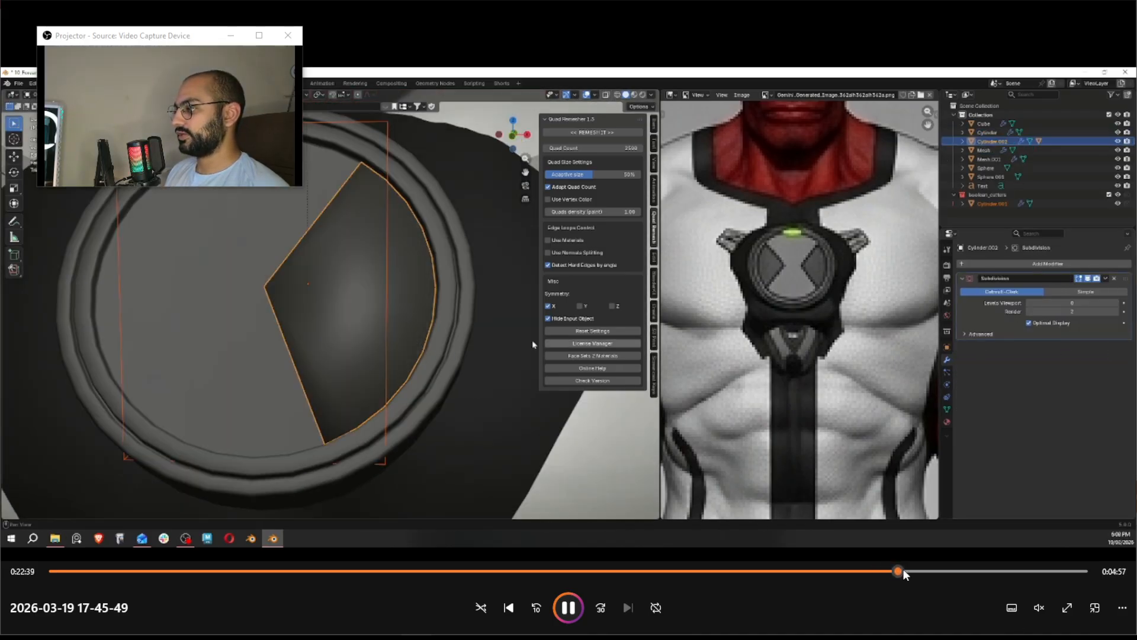
click(887, 571)
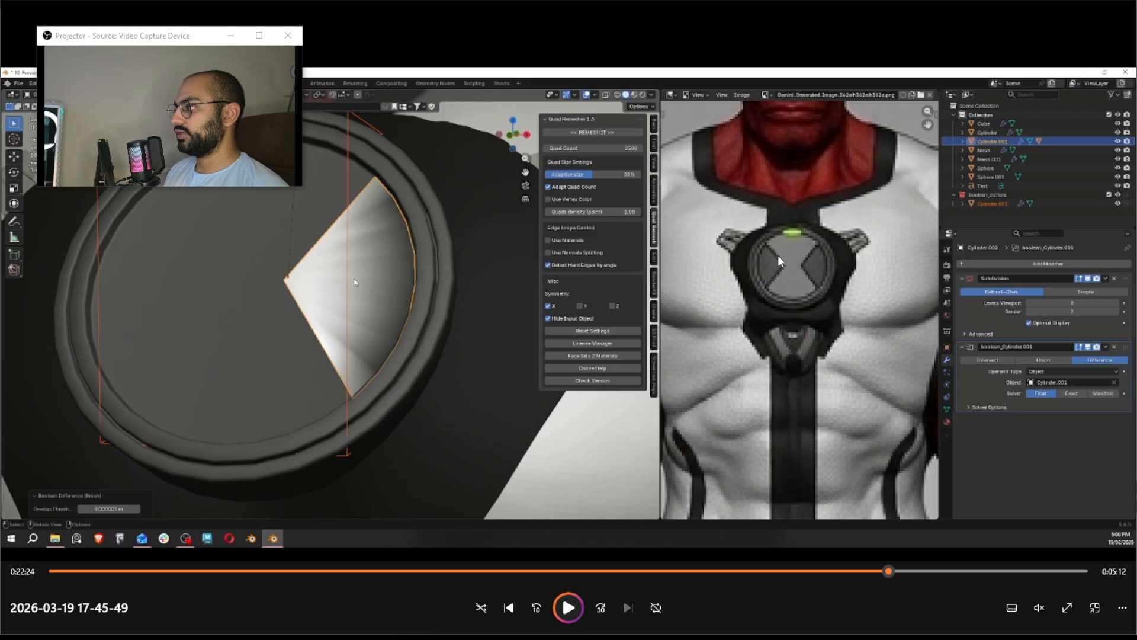
Capture the area around the reference's chest emblem, mark the hourglass with freehand strokes, and discard the capture
key(Print)
drag(701, 155, 963, 397)
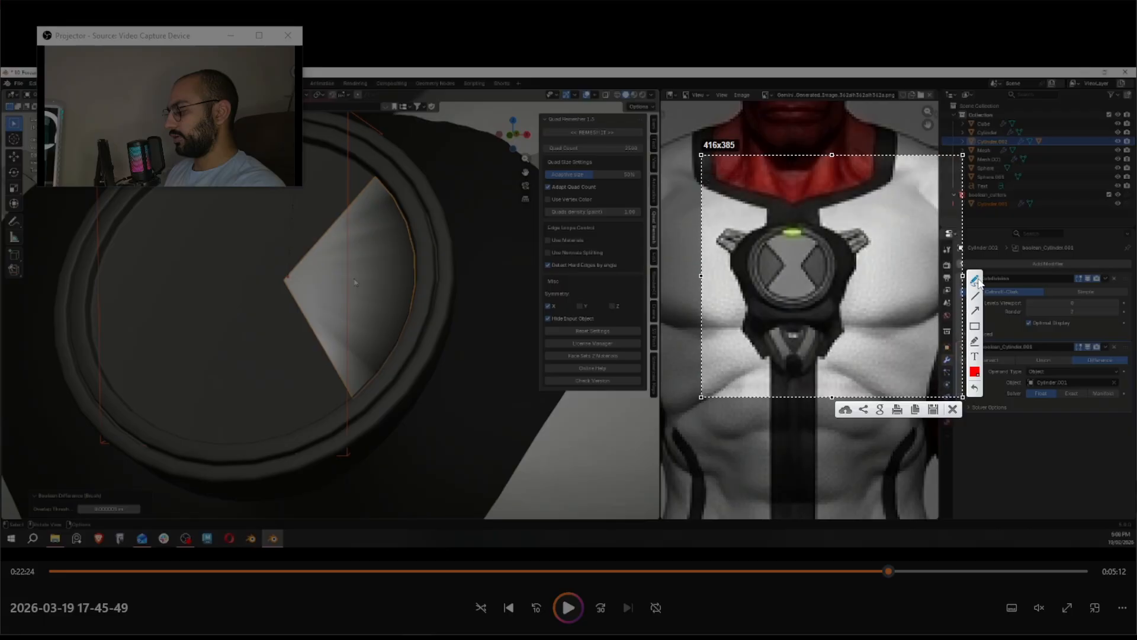
mouse_move(779, 246)
mouse_down()
mouse_move(808, 240)
mouse_move(807, 268)
mouse_move(790, 285)
mouse_up()
mouse_move(815, 241)
mouse_down()
mouse_move(827, 272)
mouse_move(797, 244)
mouse_move(820, 270)
mouse_up()
click(809, 247)
key(Escape)
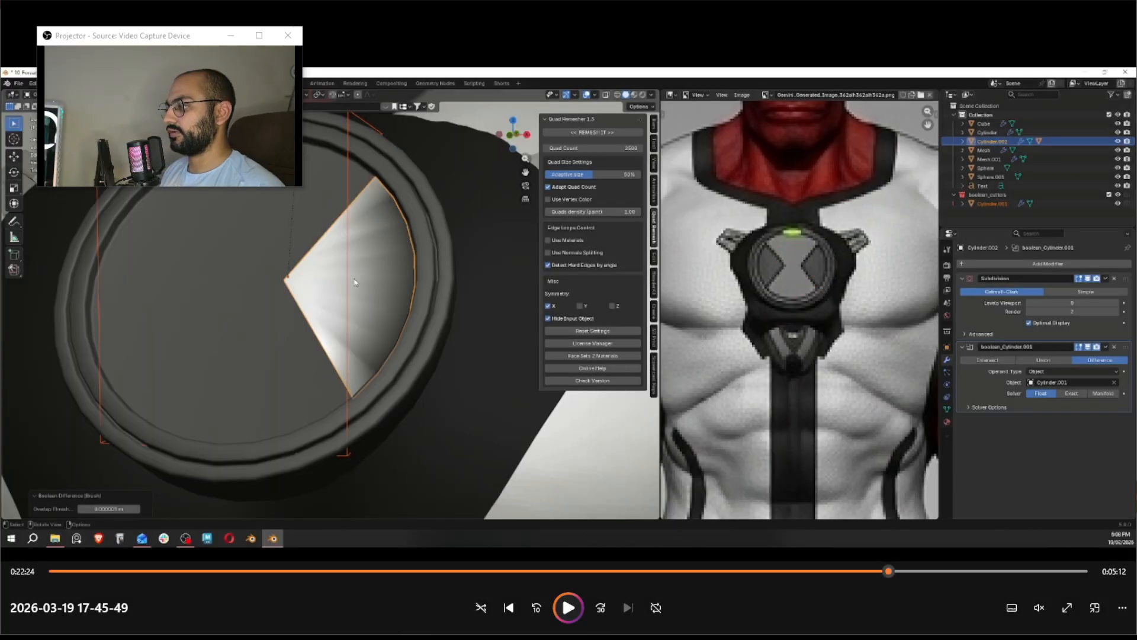
Resume just before the boolean, skip ahead to the mirrored side wedges around 0:23:57, and pause there before resuming
key(Left)
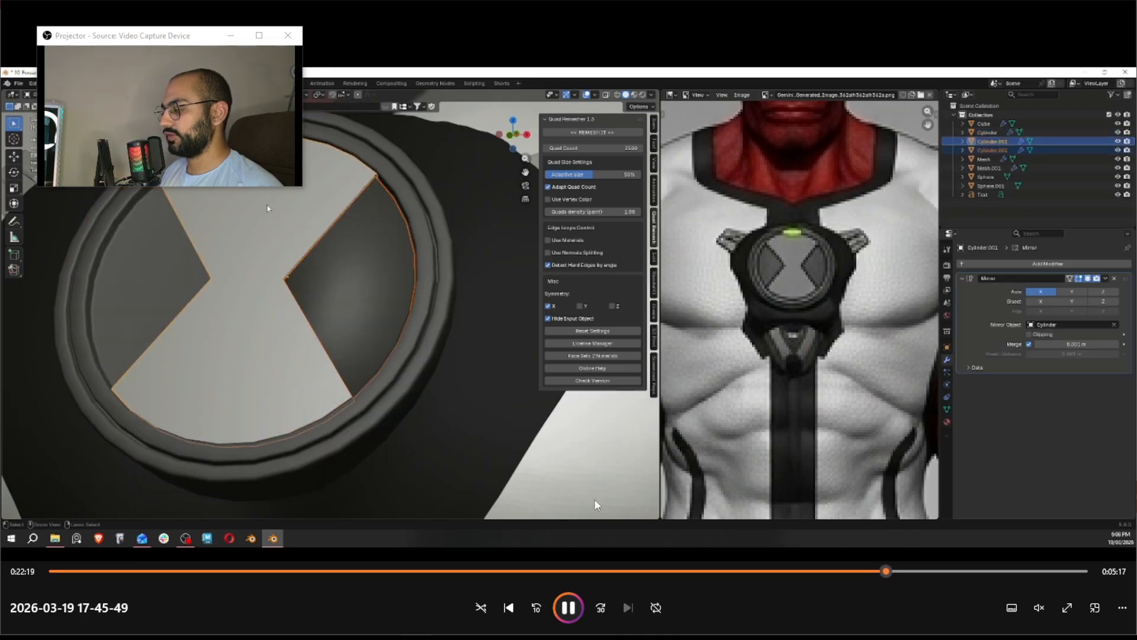
click(600, 608)
click(601, 607)
click(602, 606)
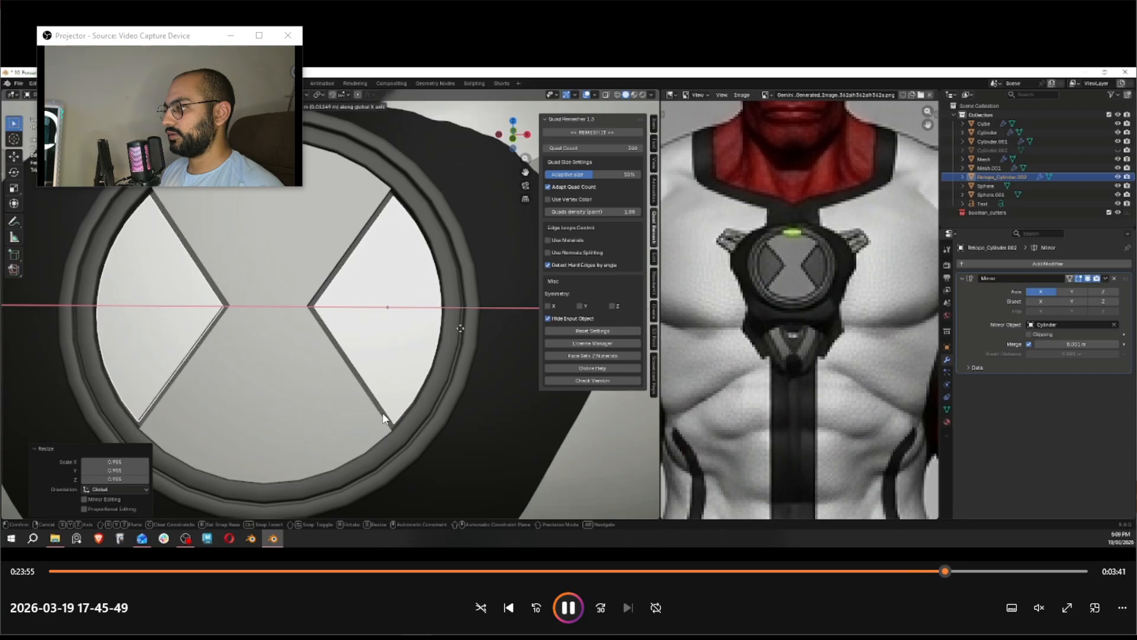
click(569, 608)
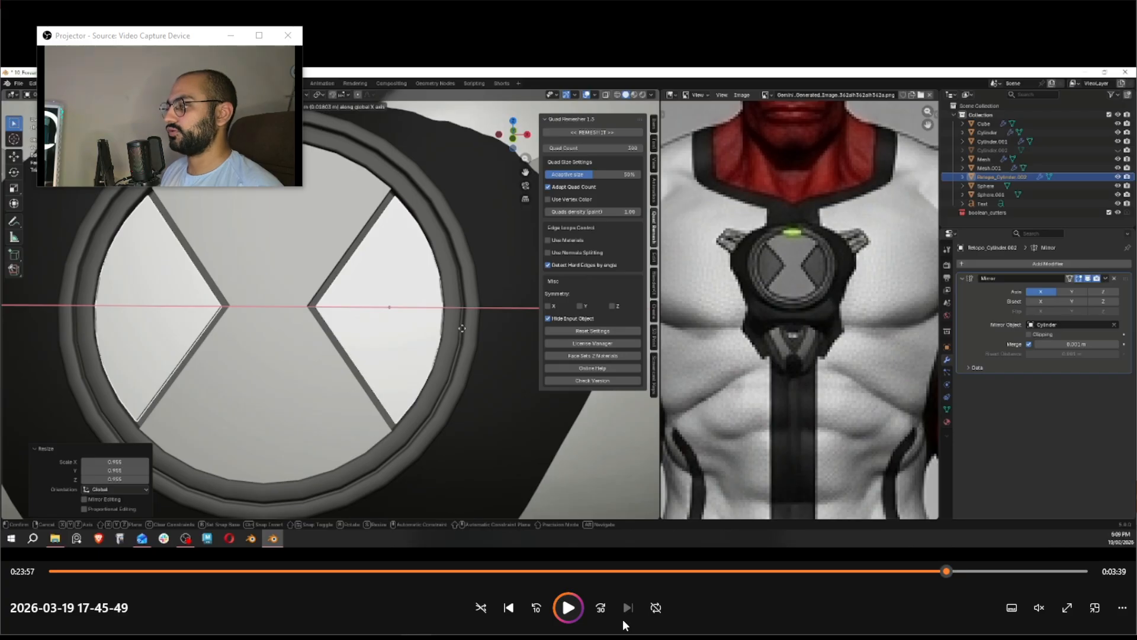
click(569, 607)
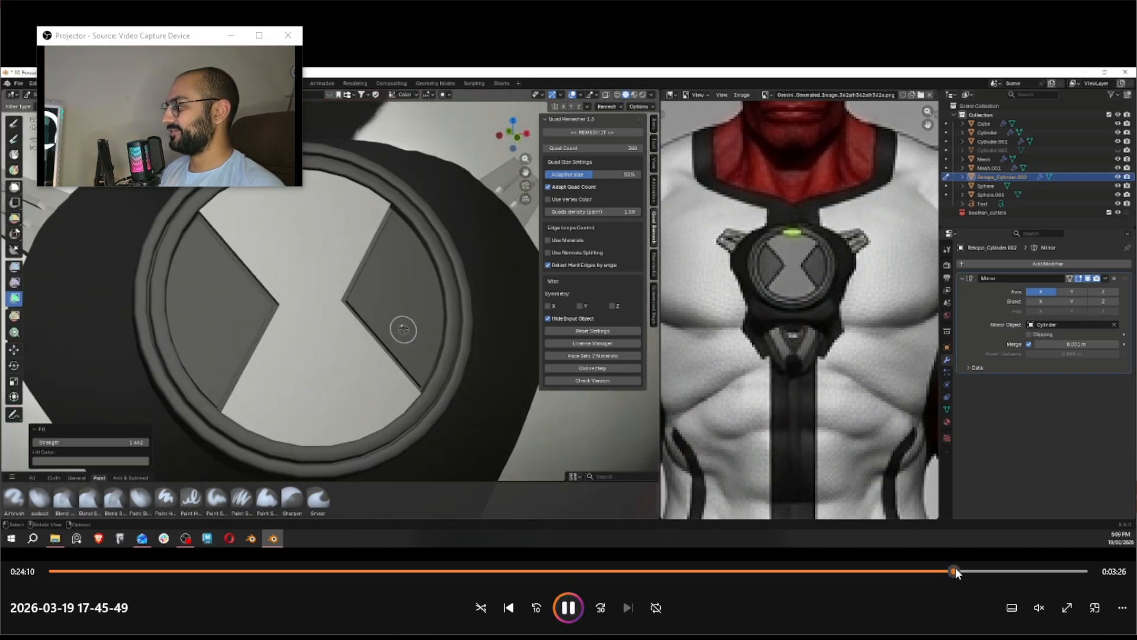
drag(955, 570, 1015, 577)
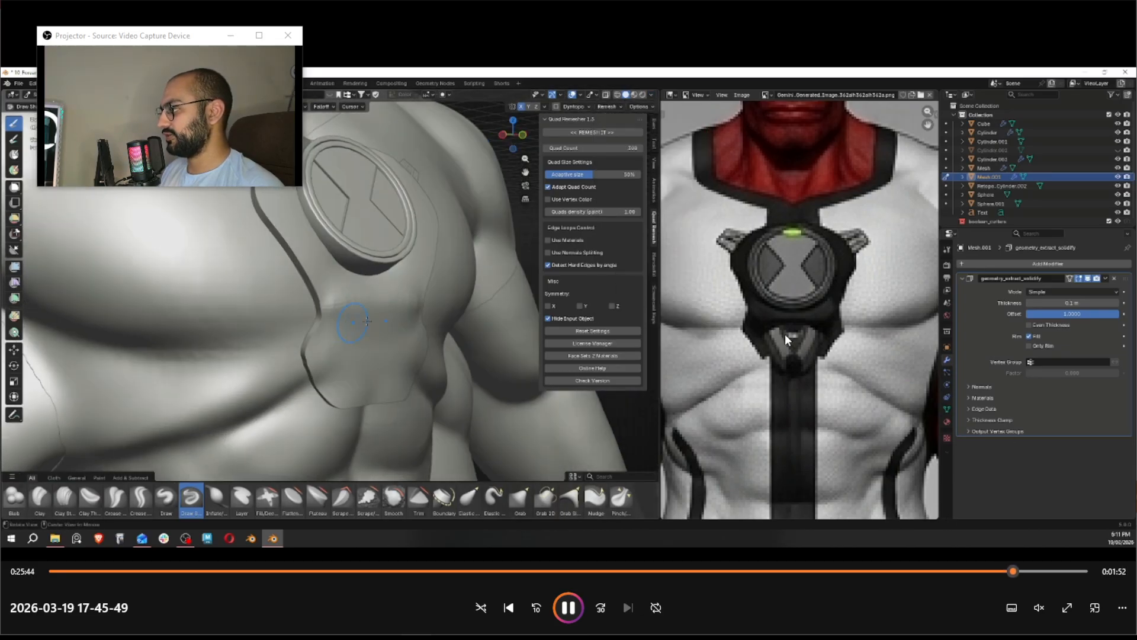
drag(1033, 567, 1072, 578)
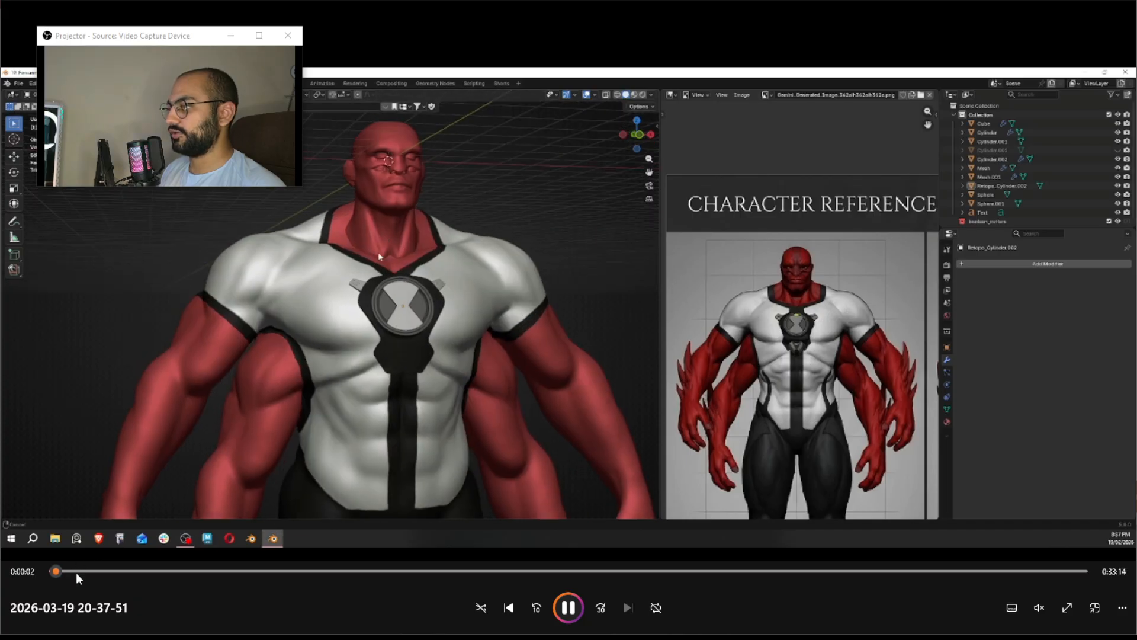
click(76, 572)
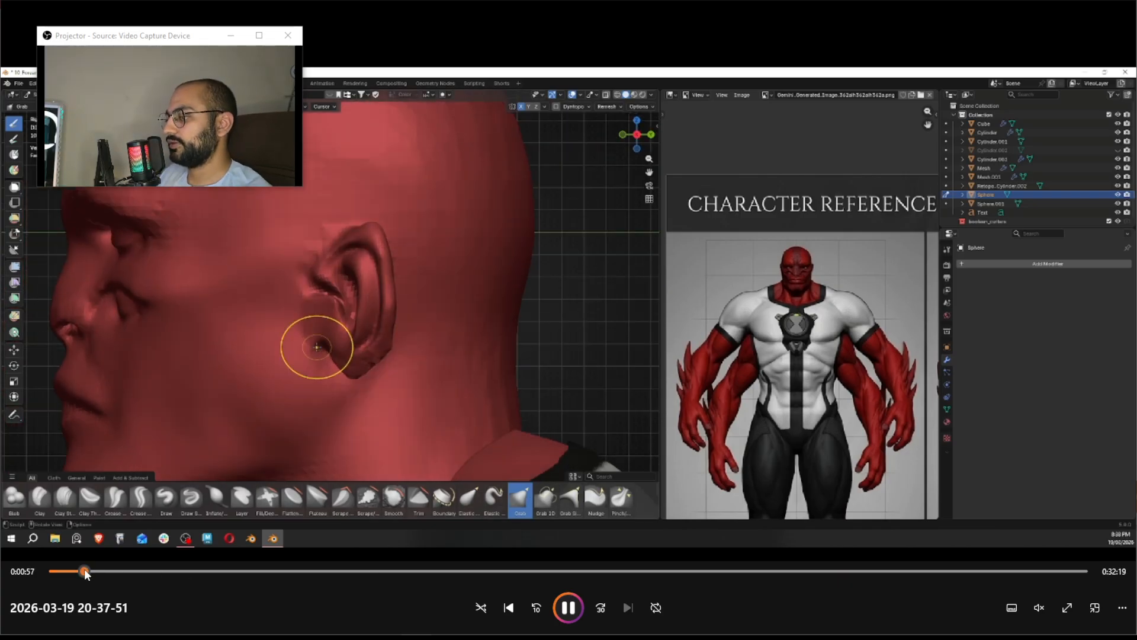
Skim ahead to the eye masking around 0:02:59, then rewind to the ear sculpting around 0:02:31
drag(84, 571, 147, 571)
click(536, 607)
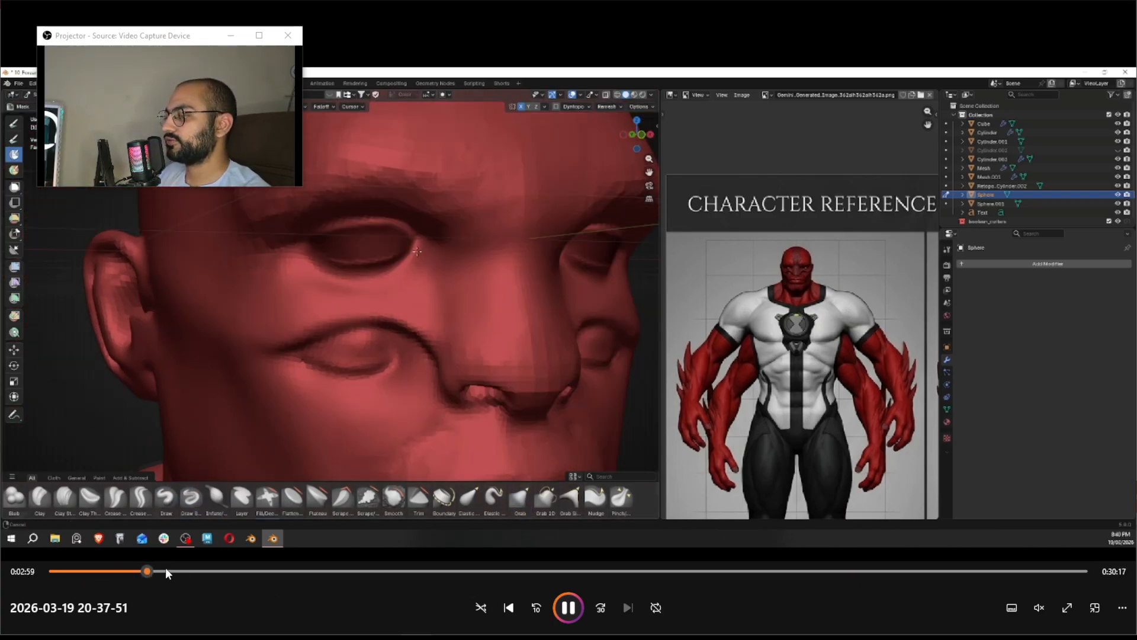
click(536, 607)
click(536, 608)
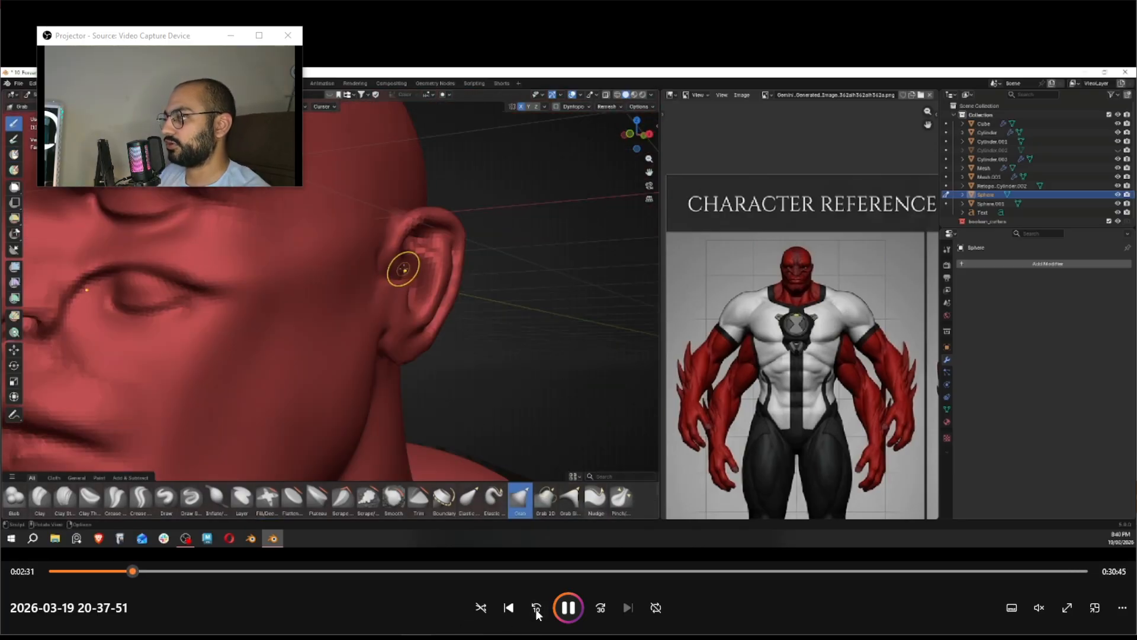
Capture the area around the sculpted ear at 0:02:22, trace its inner folds and lobe with freehand strokes, and discard the capture
key(Print)
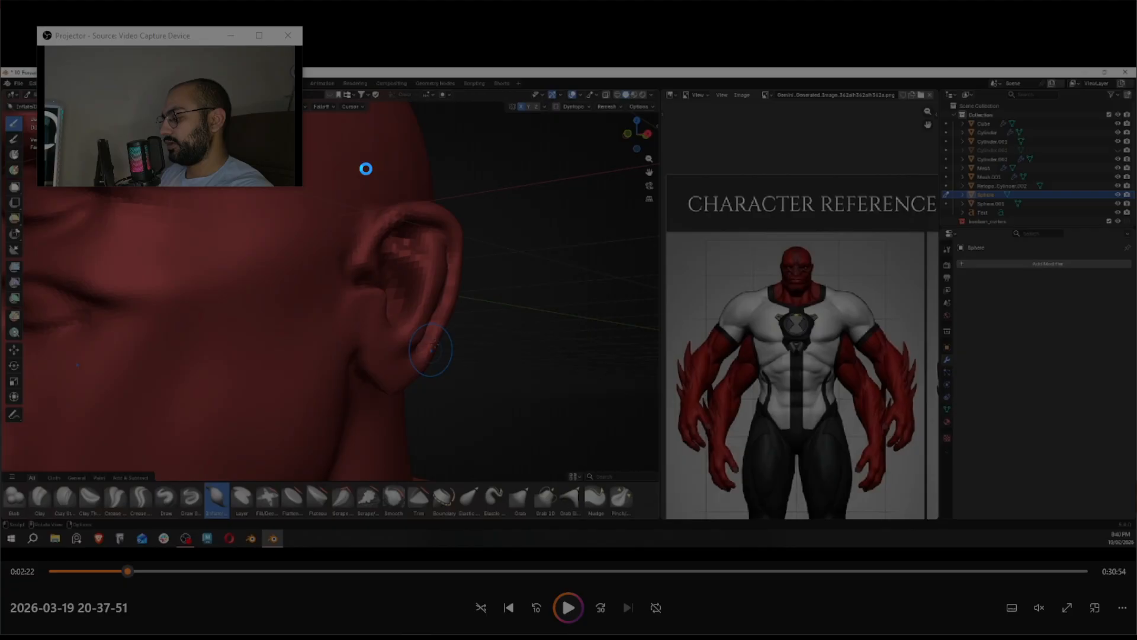
drag(294, 151, 545, 418)
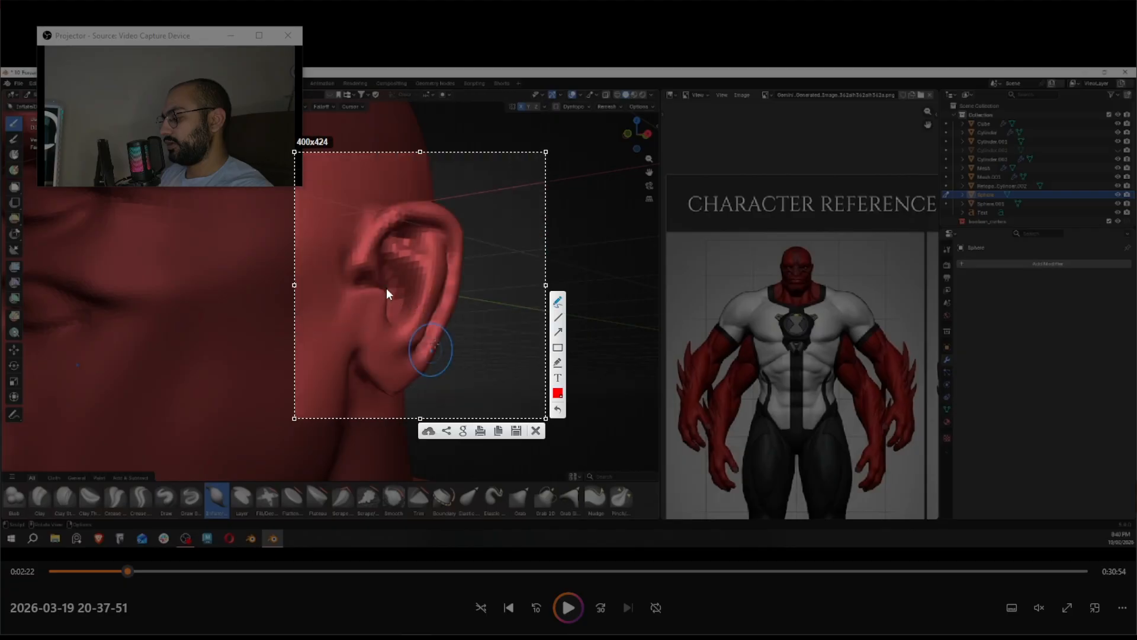
drag(387, 290, 385, 228)
drag(448, 325, 414, 366)
mouse_move(394, 244)
mouse_down()
mouse_move(411, 260)
mouse_move(424, 231)
mouse_move(414, 327)
mouse_move(382, 283)
mouse_move(398, 319)
mouse_up()
key(Escape)
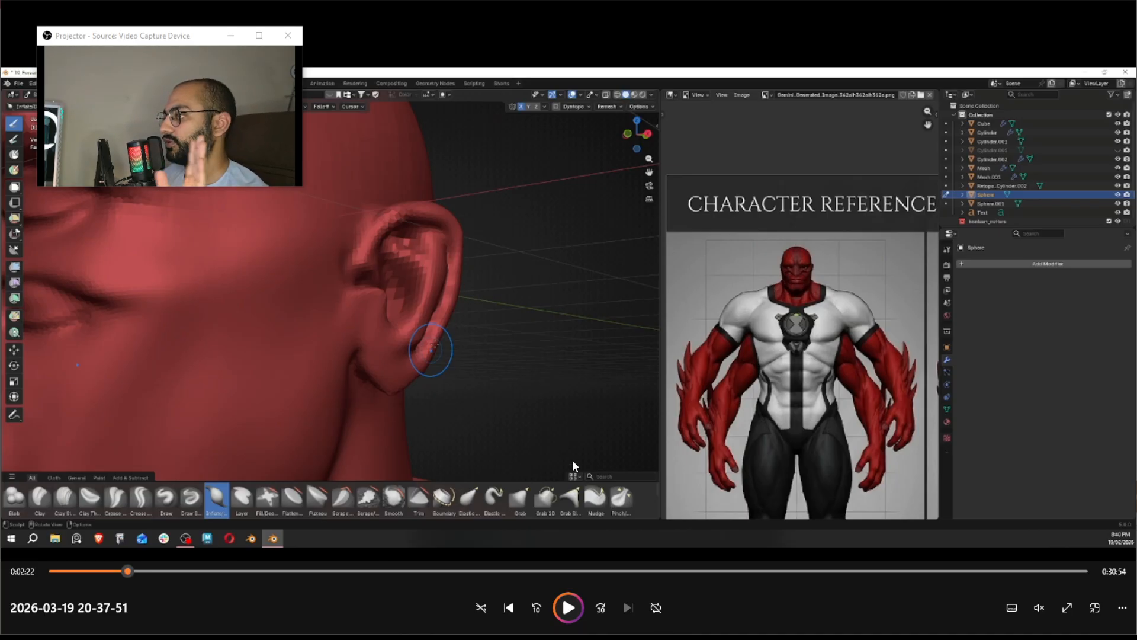
Resume playback, skip to the eyeball sphere around 0:03:39, and return to the eye socket masking around 0:03:00
click(568, 608)
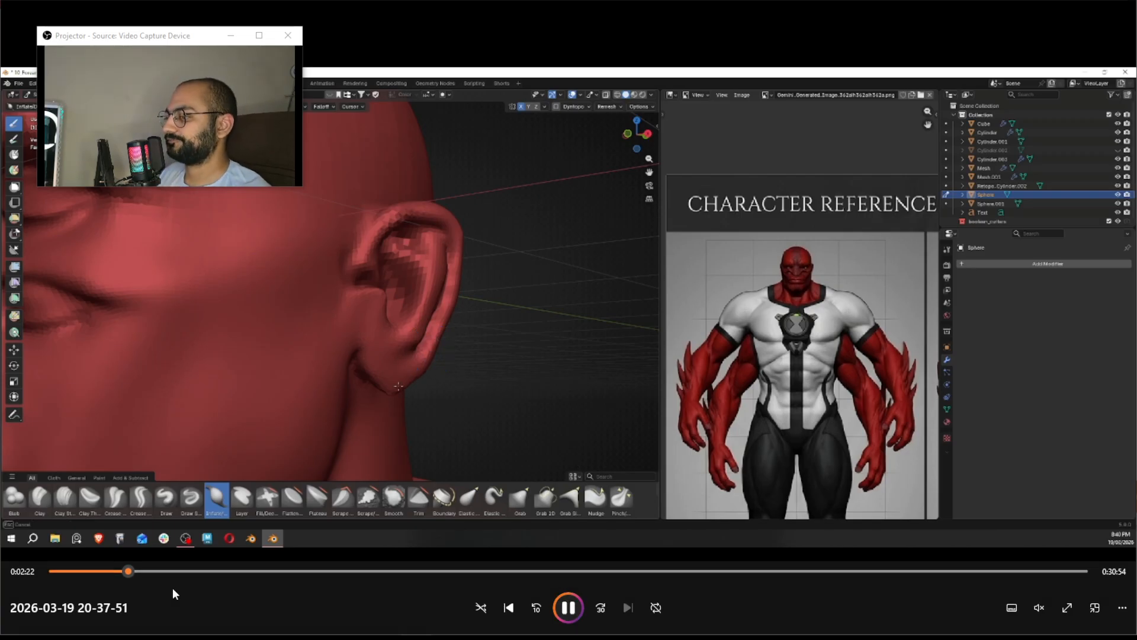
click(151, 570)
click(169, 570)
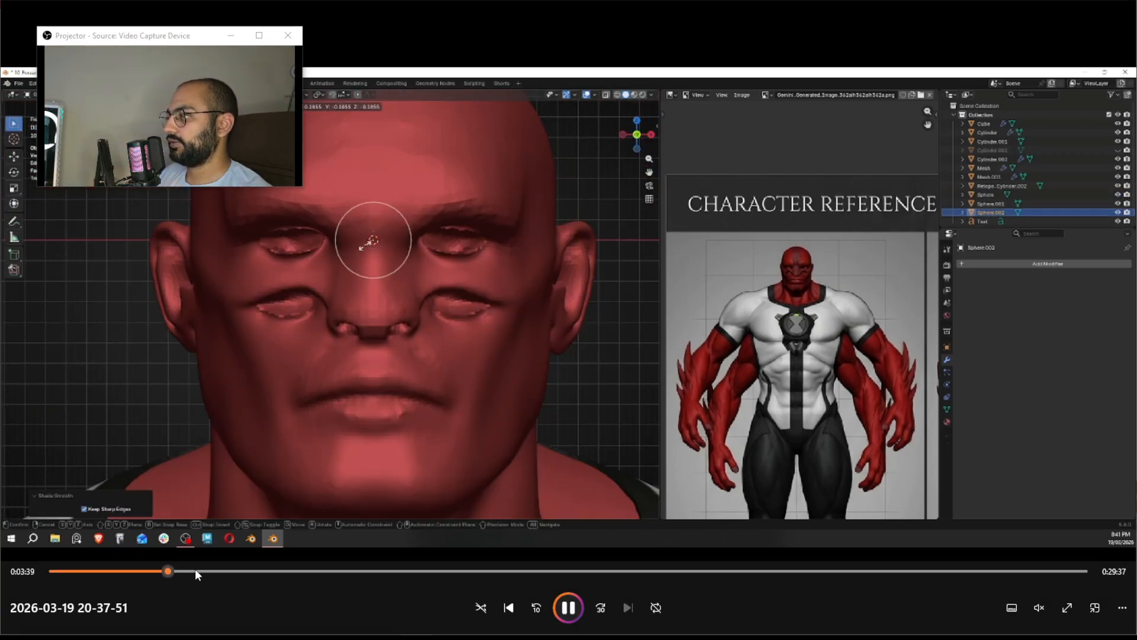
click(148, 569)
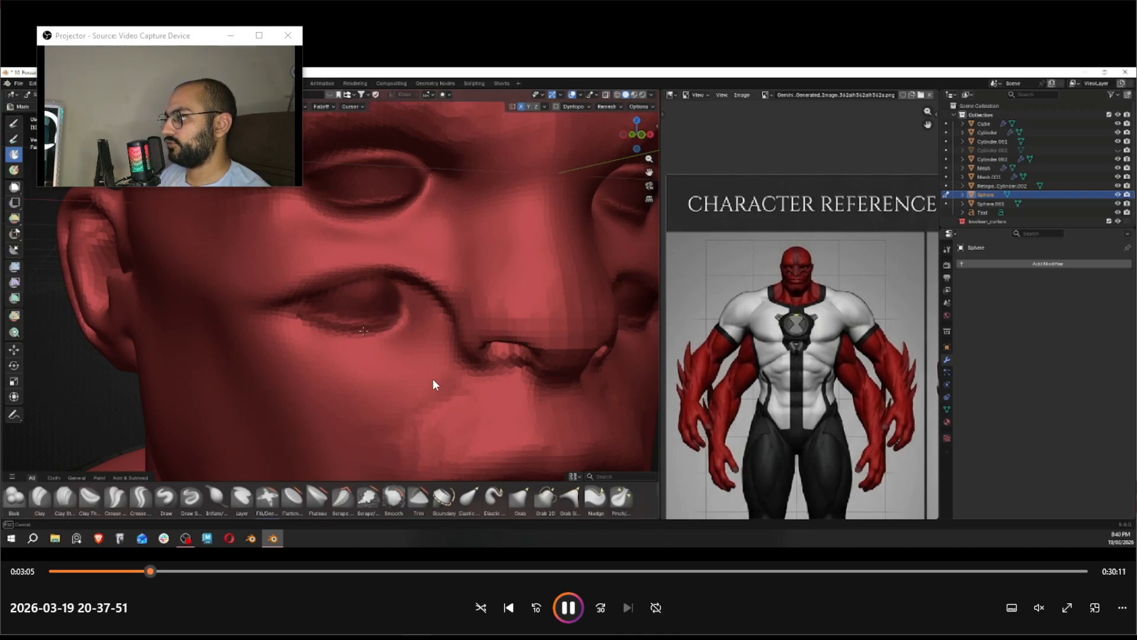
Change the recording's playback speed, skip 30 seconds ahead to the inserted eyeballs, and pause around 0:03:58 before resuming
right_click(526, 338)
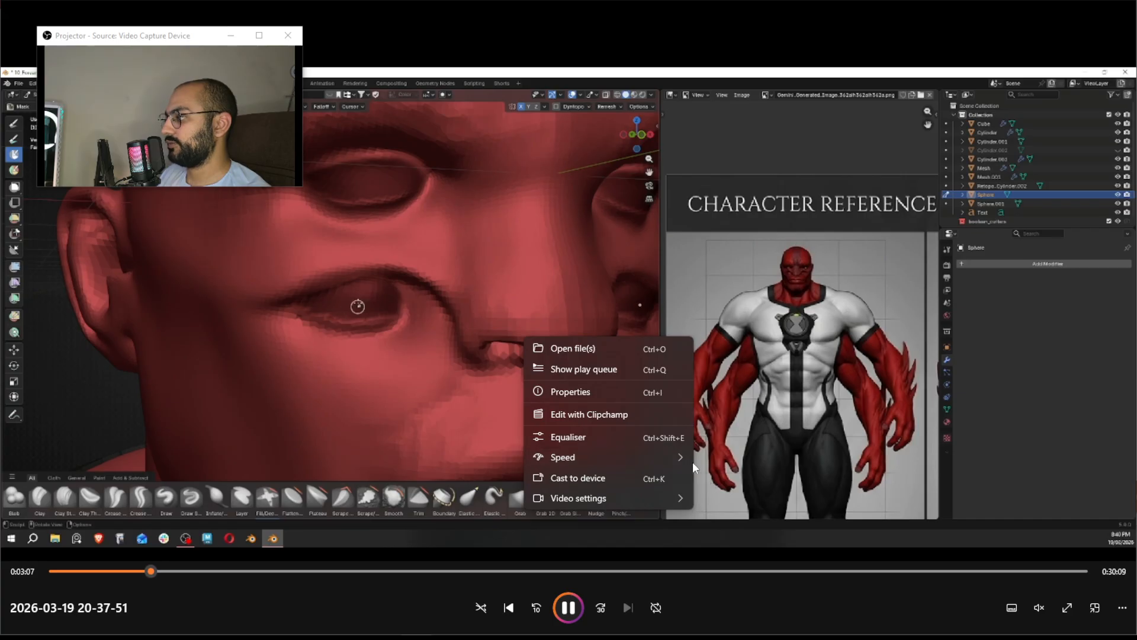
mouse_move(691, 460)
click(744, 571)
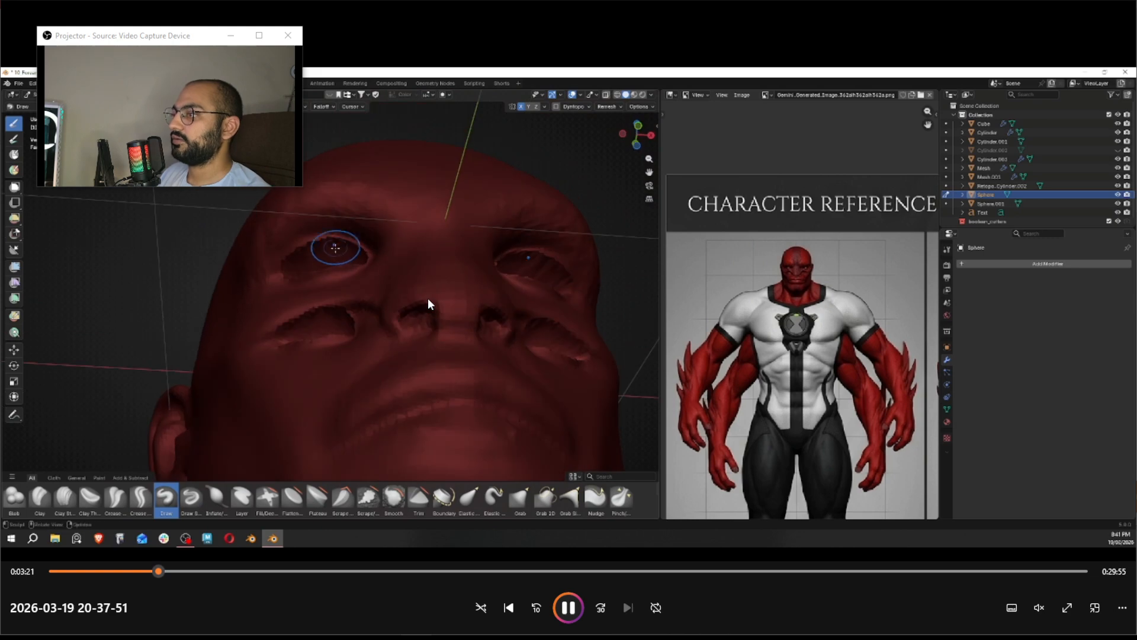
click(601, 608)
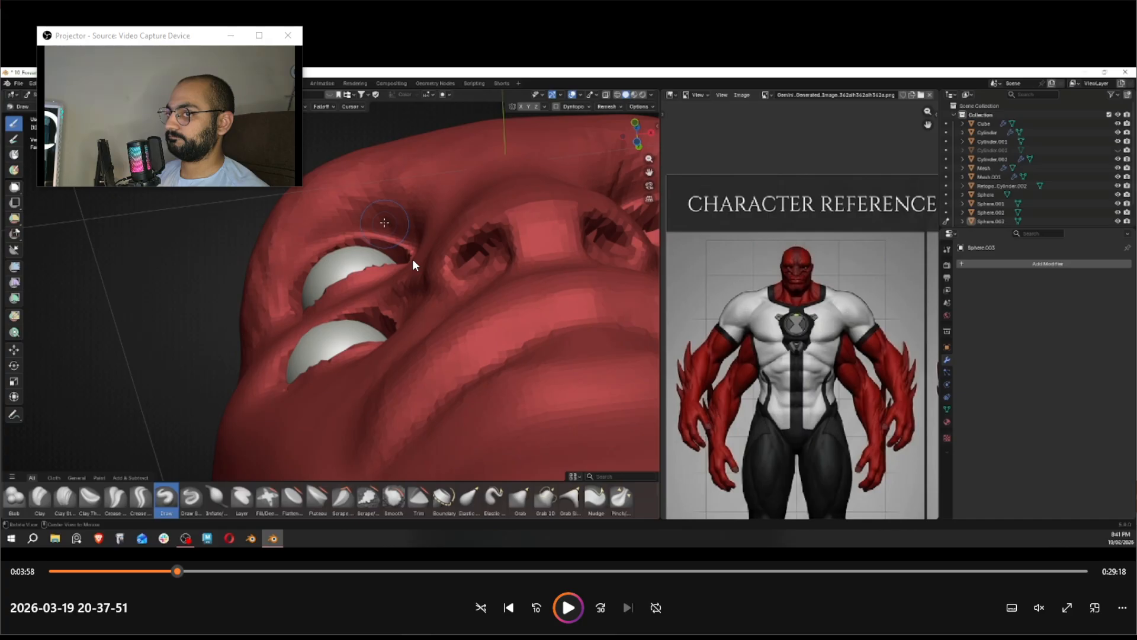
click(568, 607)
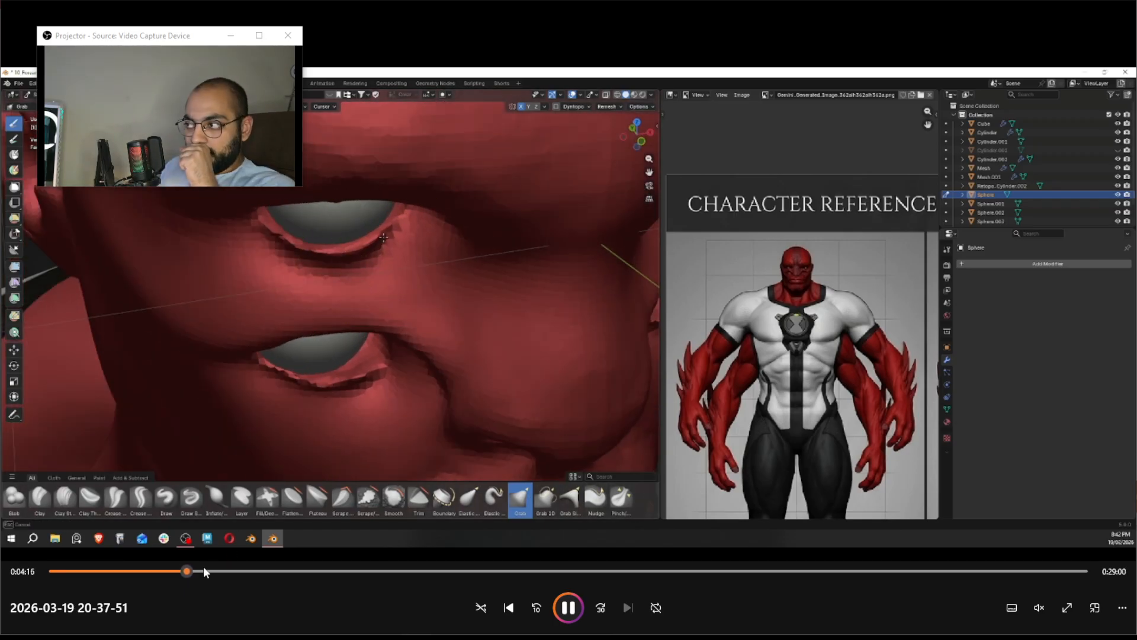
Skim the recording from the eyelid shaping past the head's remesh settings to the neck sculpting around 0:11:15
click(204, 566)
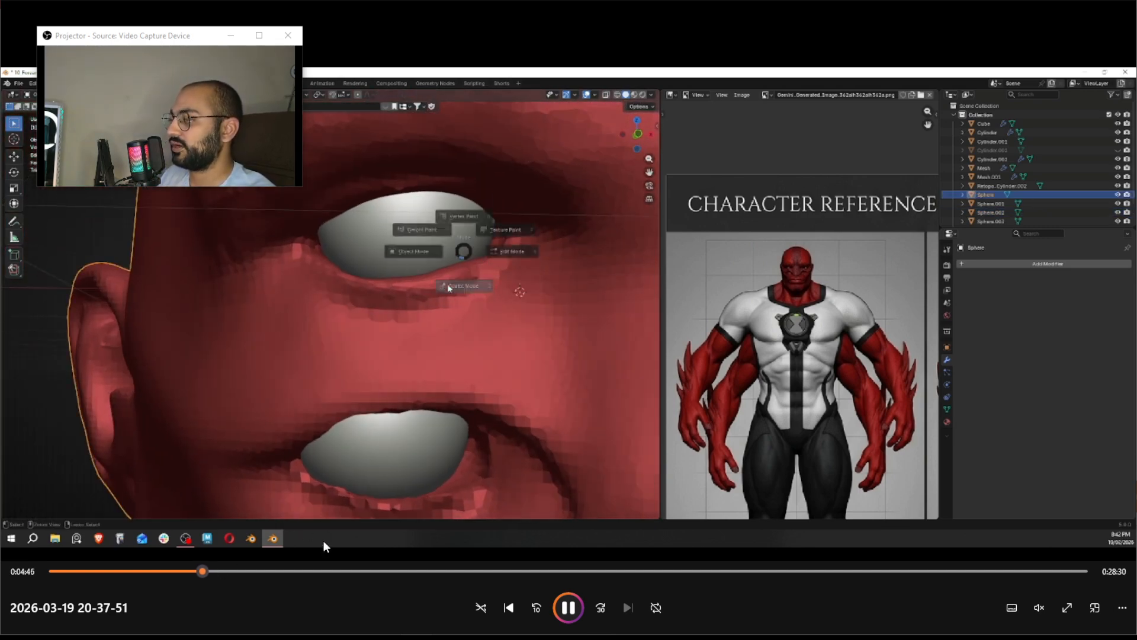
click(229, 571)
drag(230, 571, 366, 571)
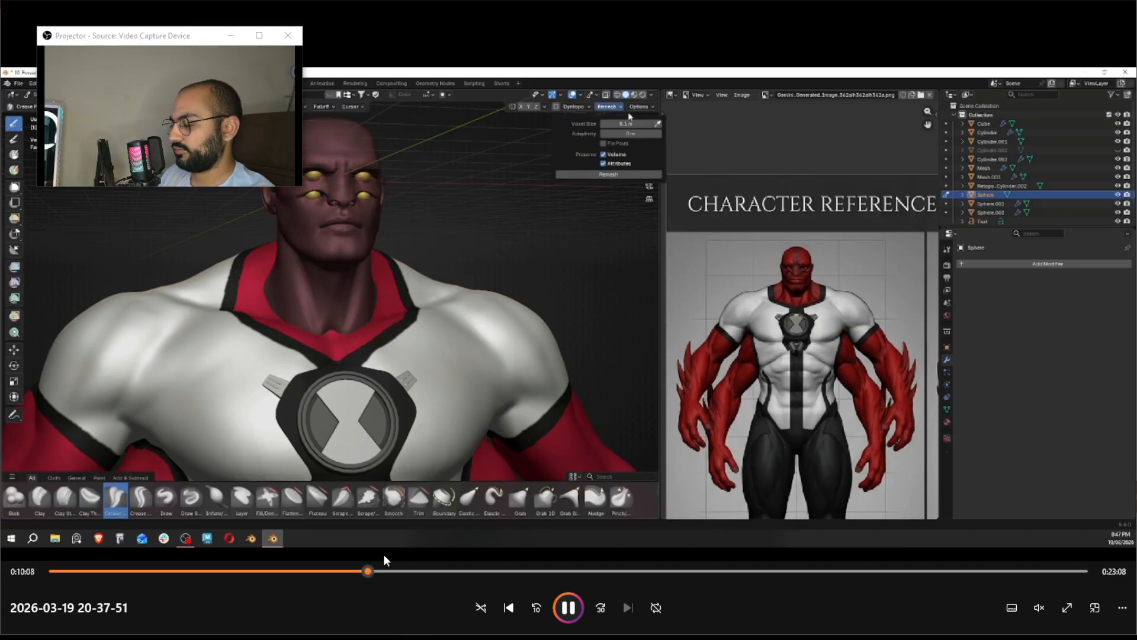
click(375, 571)
click(394, 570)
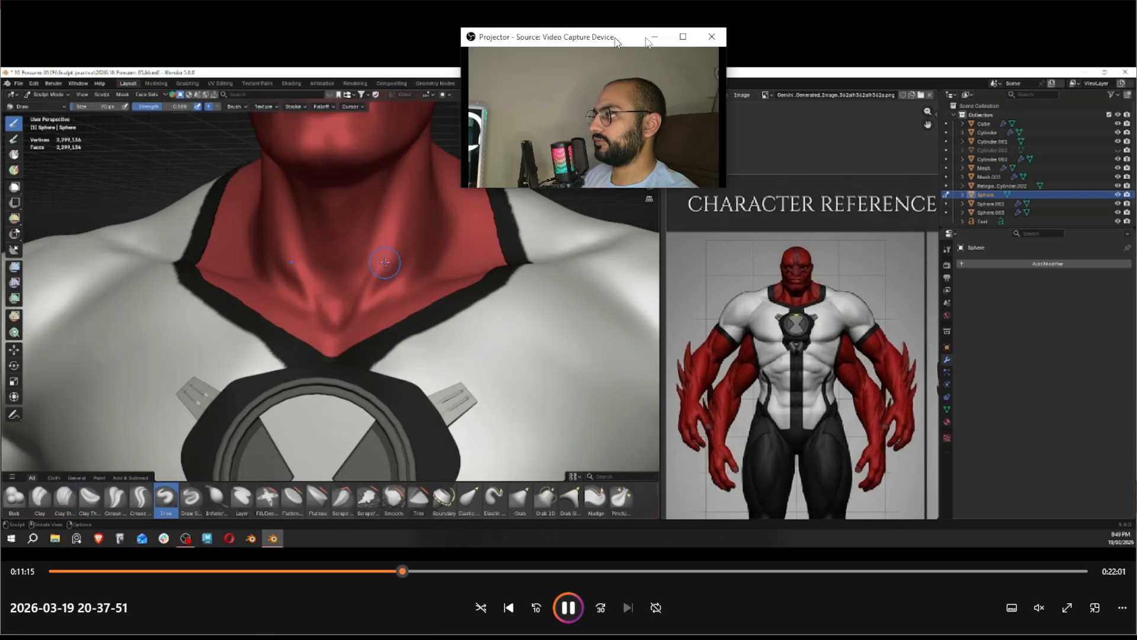
Skim the recorded face creasing from 0:13:00 through the face painting toward the suit painting
click(455, 569)
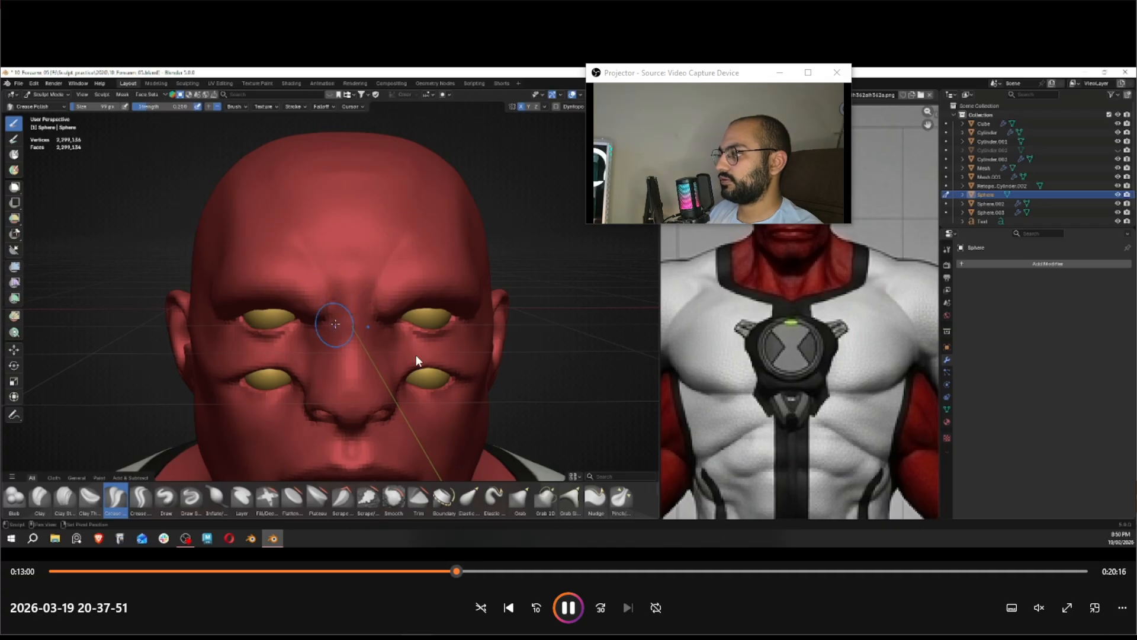
click(469, 570)
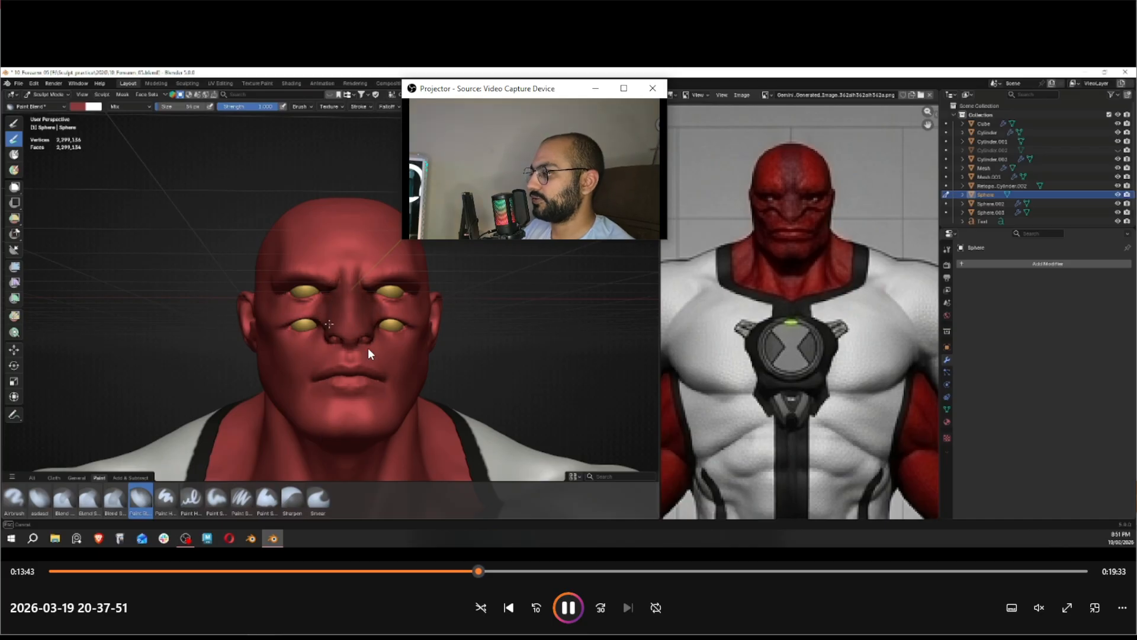
drag(508, 567, 542, 567)
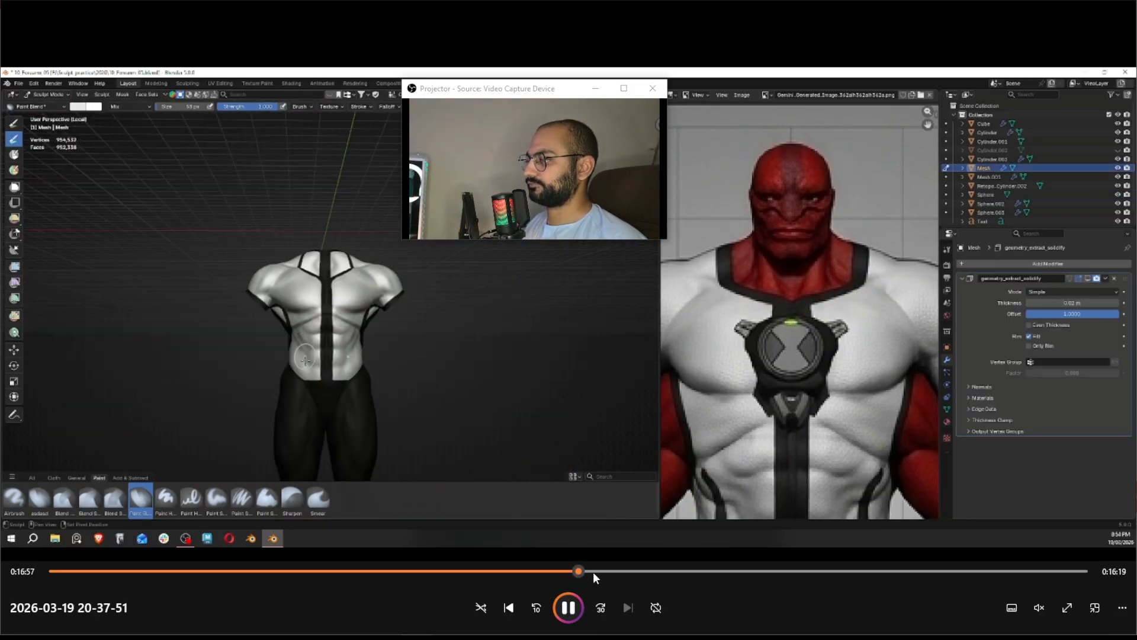
Skim the recorded suit work from the torso painting through the leg masking to around 0:20:41
click(589, 571)
click(618, 570)
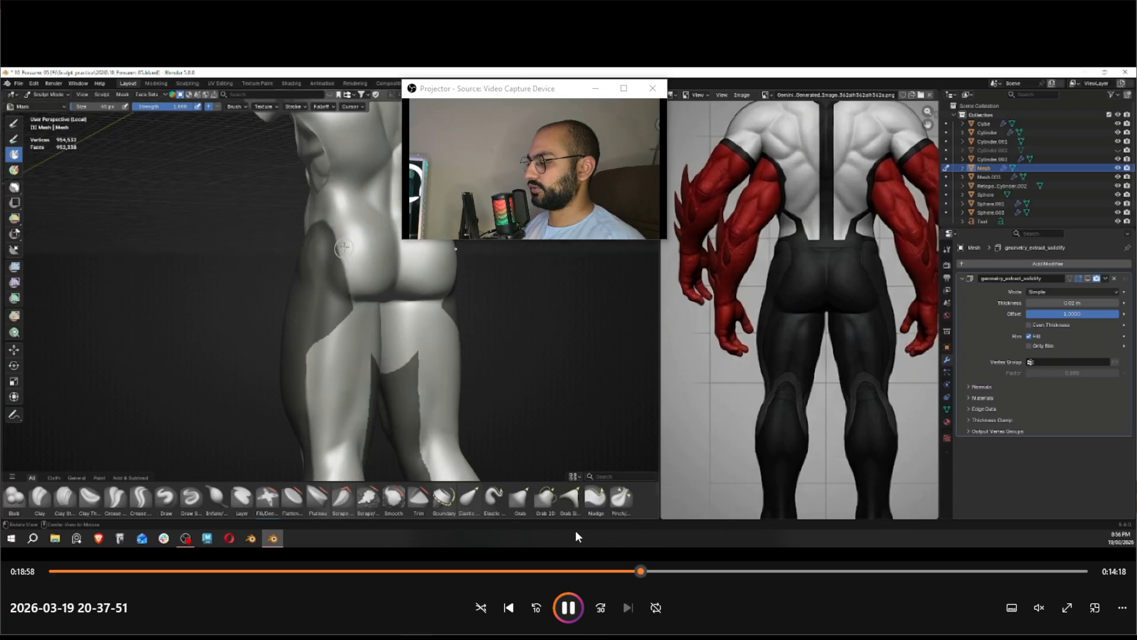
drag(653, 570, 697, 570)
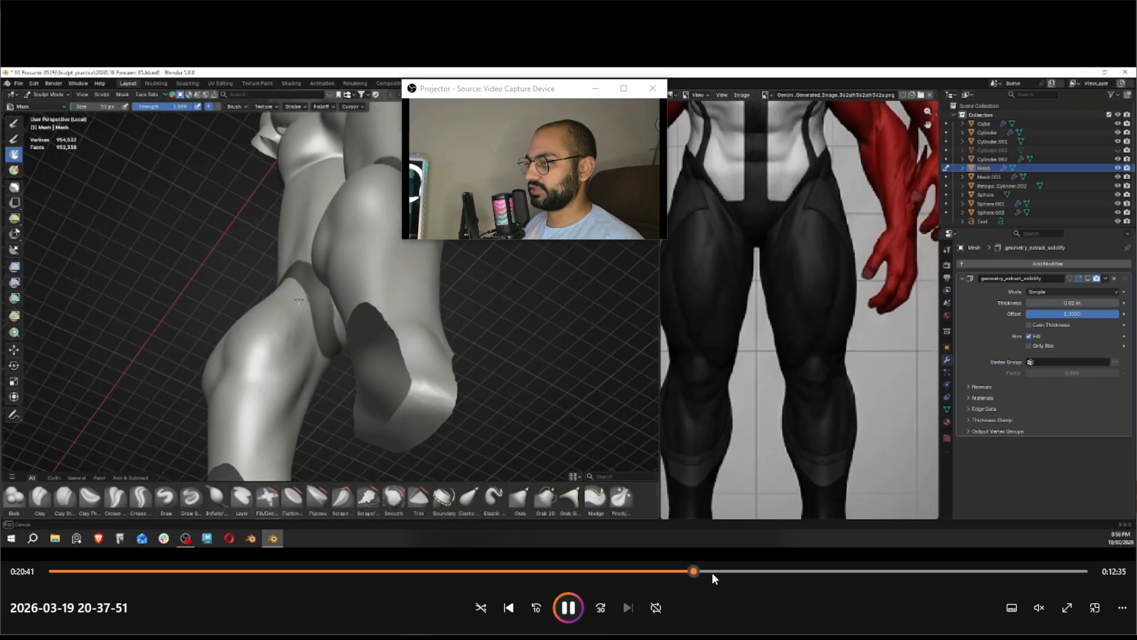
Skim the recording from the leg masking through the suit painting and forearm spikes, and pause it around 0:30:03
click(712, 571)
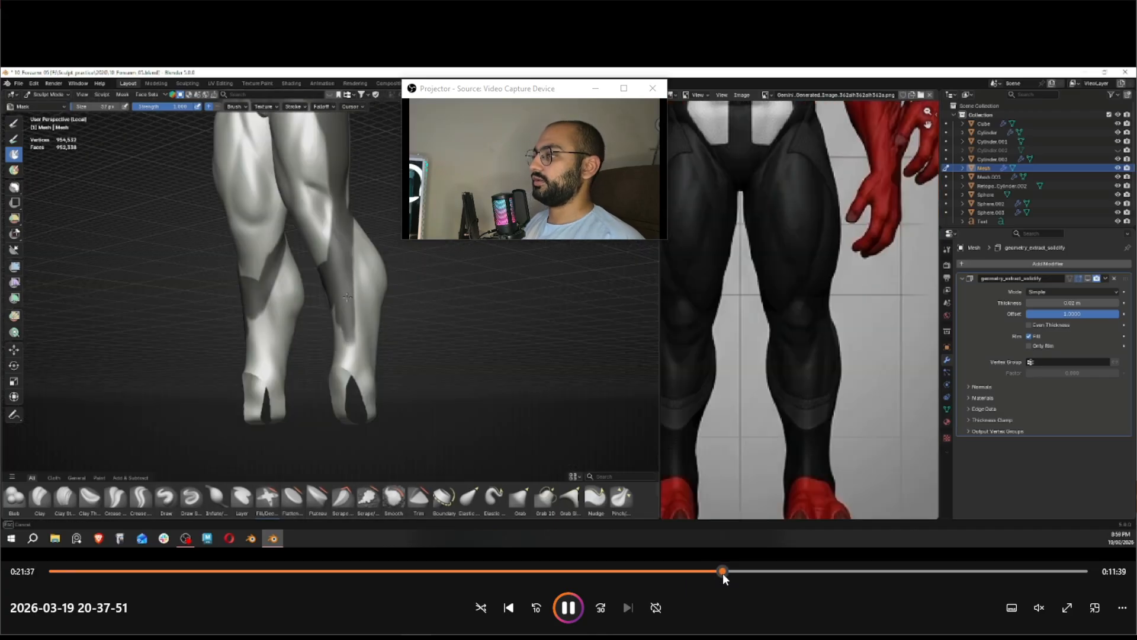
drag(722, 573, 767, 575)
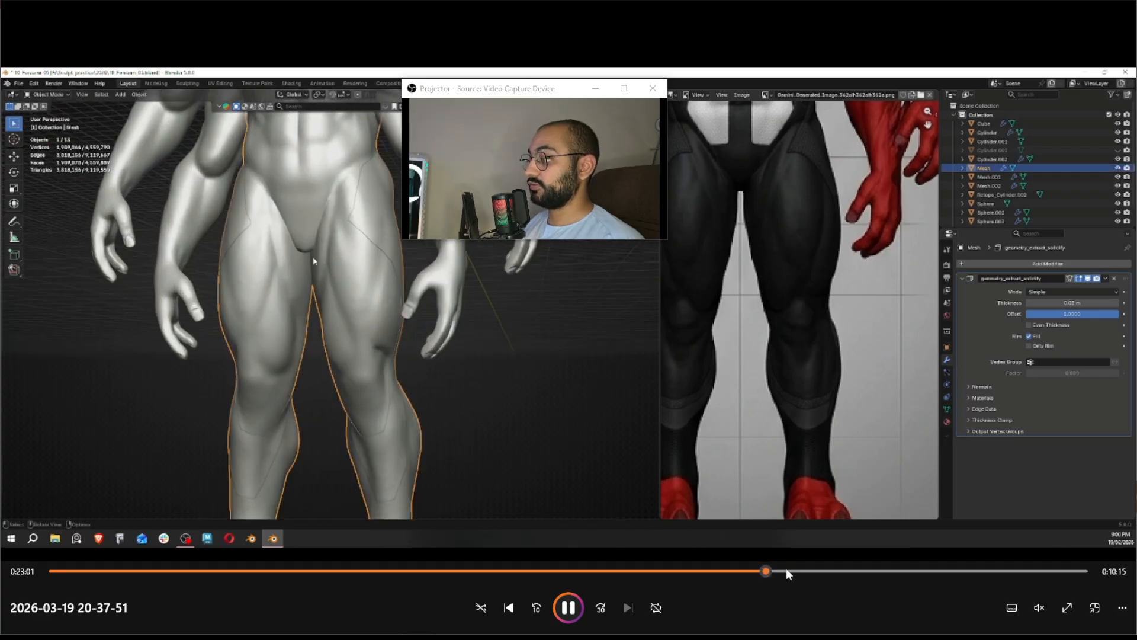
click(787, 571)
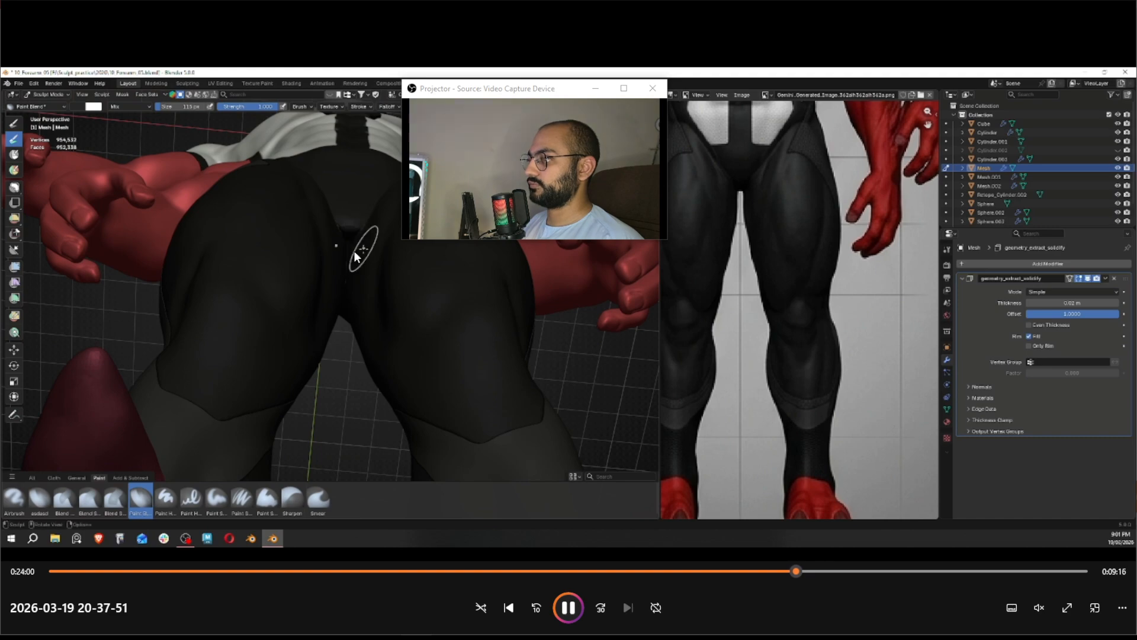
click(827, 571)
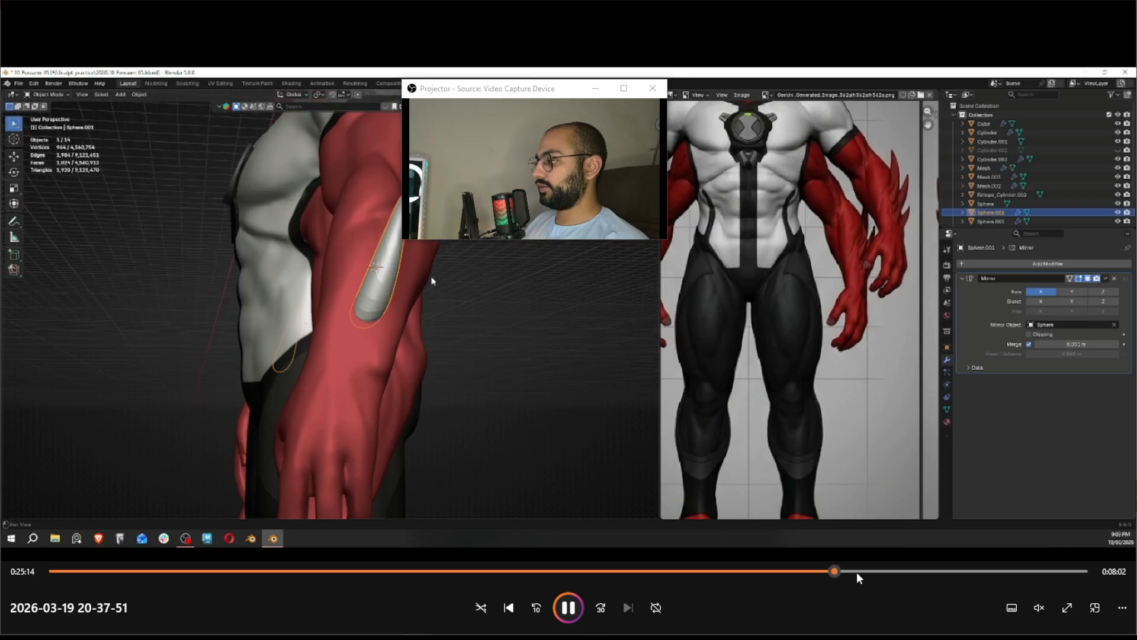
drag(856, 571, 978, 576)
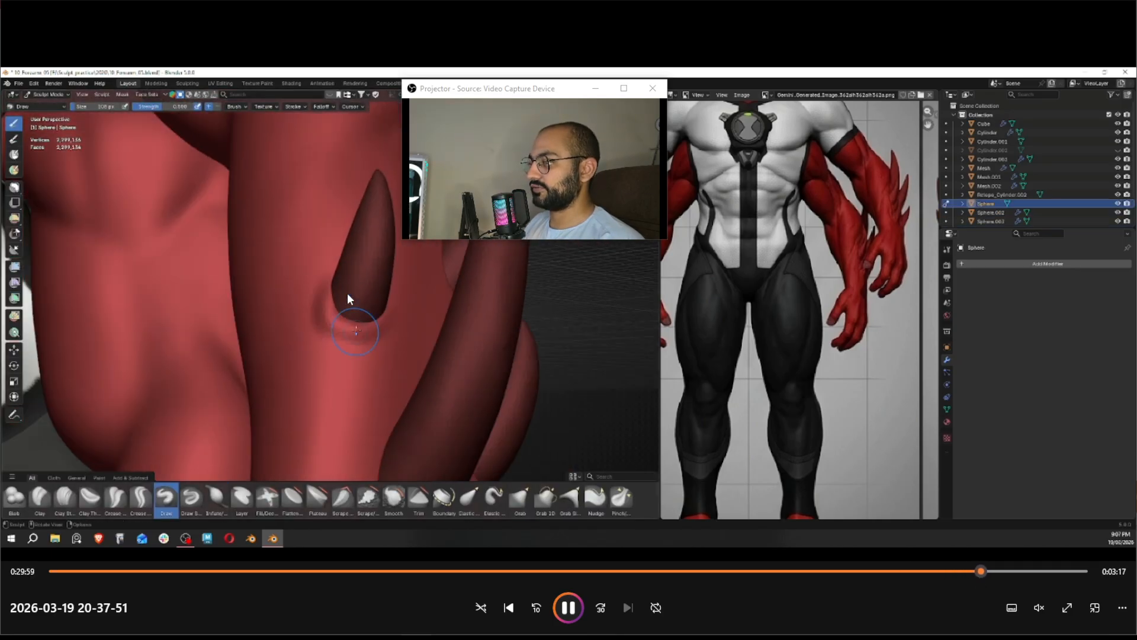
click(570, 607)
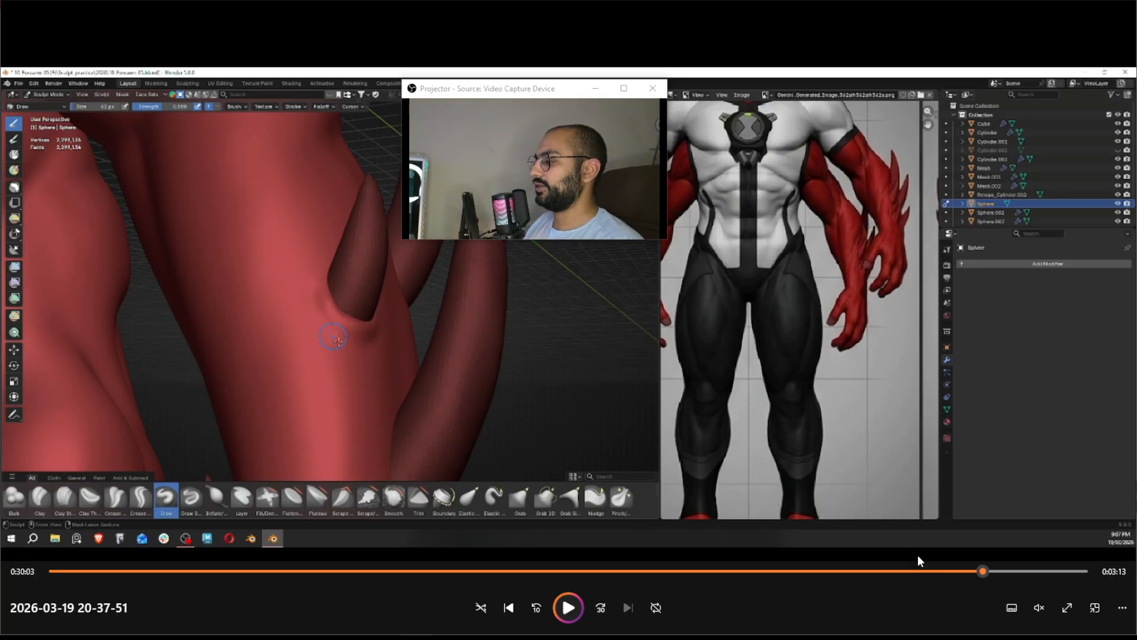
Rewind the recording to the forearm spike placement, uncover it by moving the webcam window, and pause around 0:28:07
drag(975, 570, 950, 570)
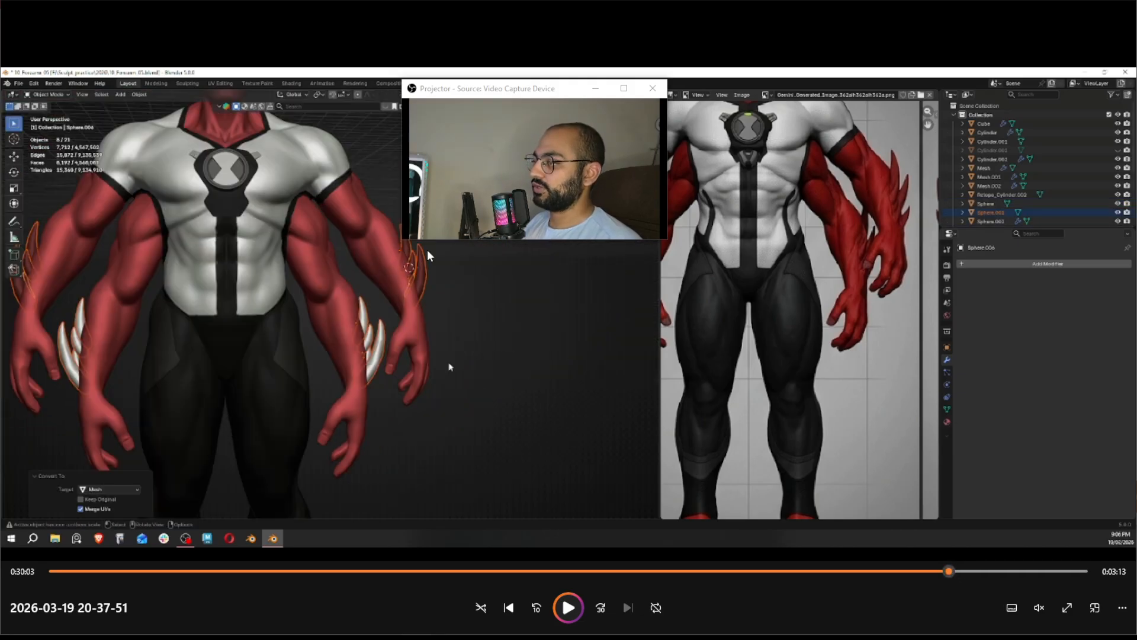
drag(481, 90, 582, 298)
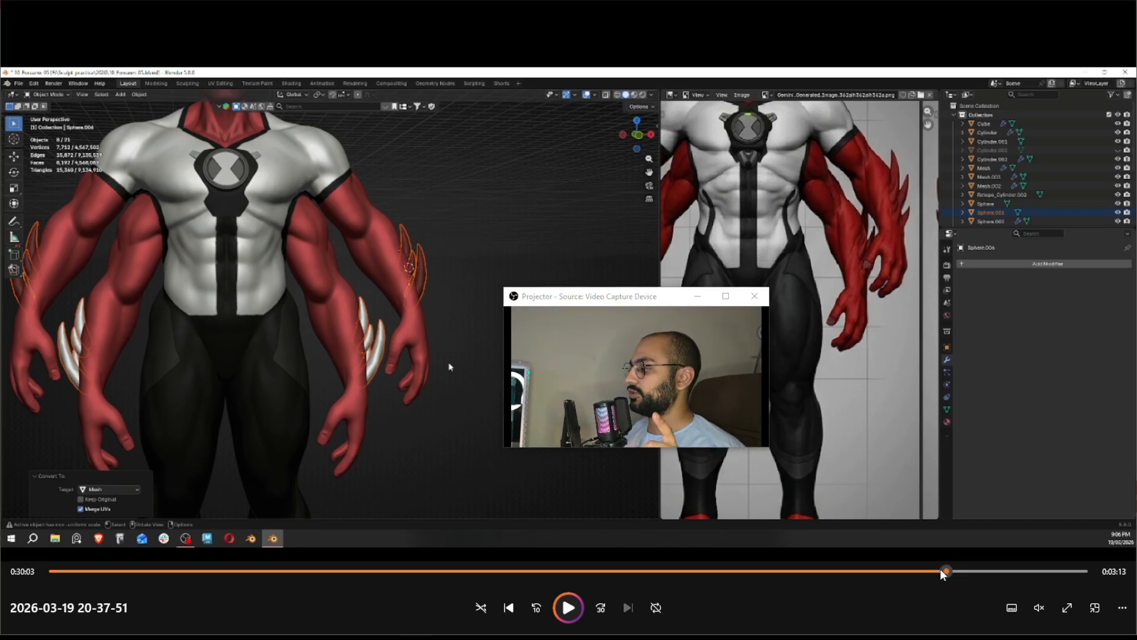
click(572, 602)
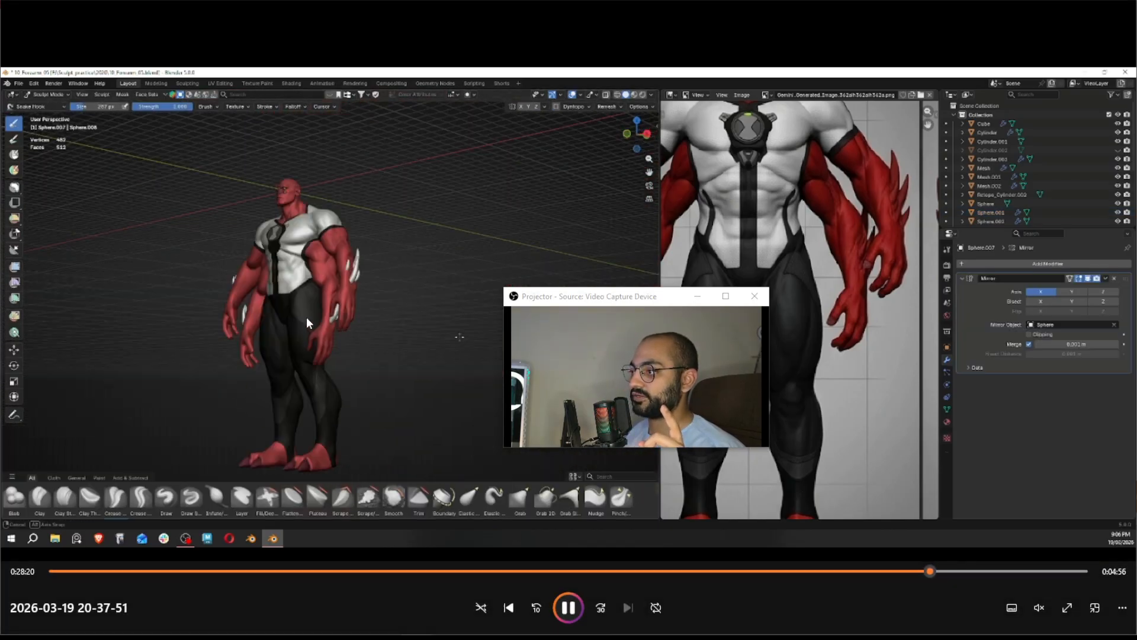
click(923, 571)
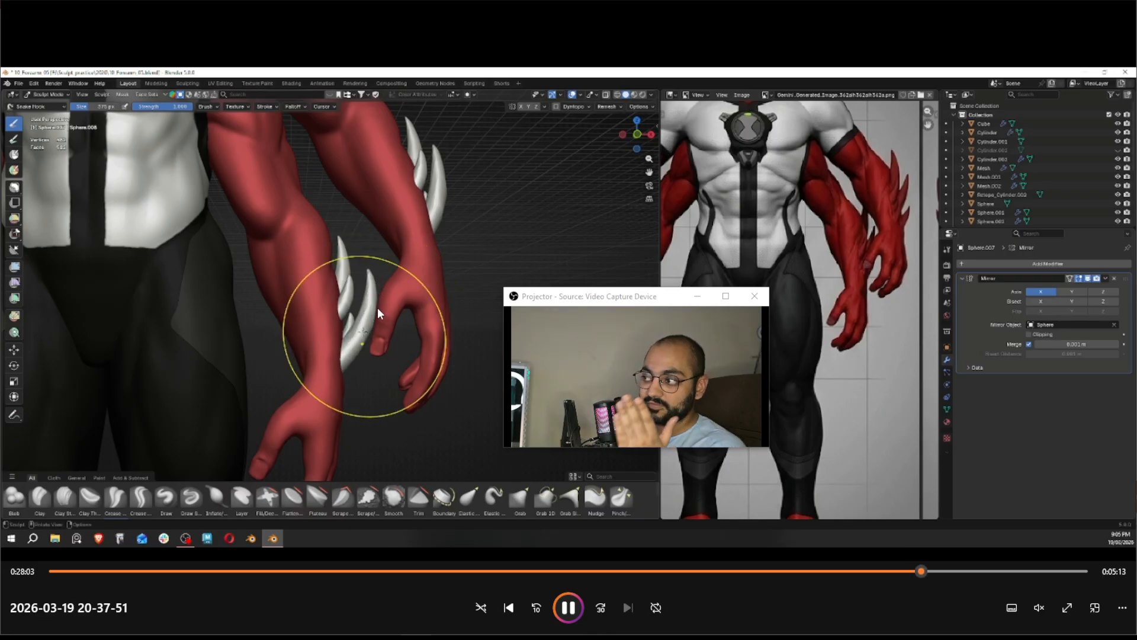
click(495, 424)
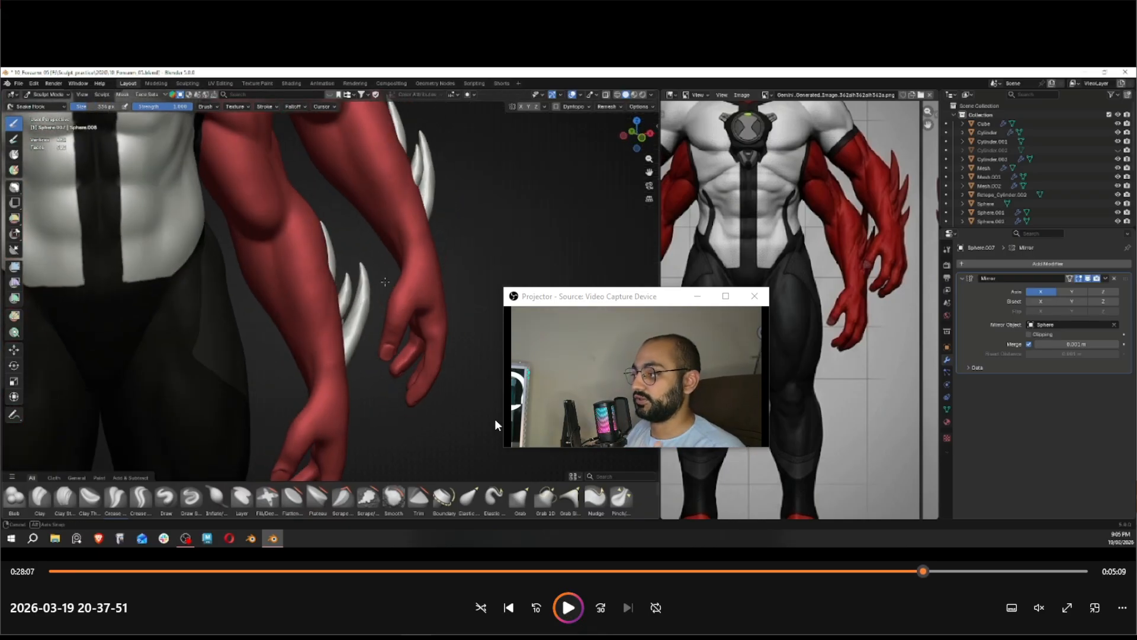
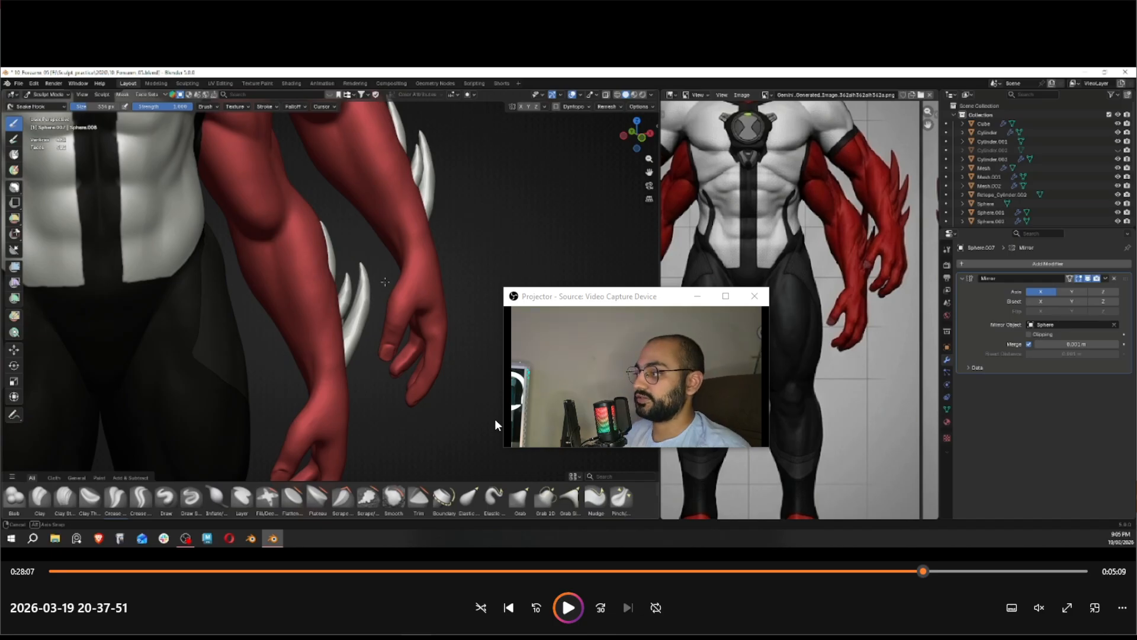
Resume the recording and skim from the spike placement past the blending of the spike bases to the finished character
key(space)
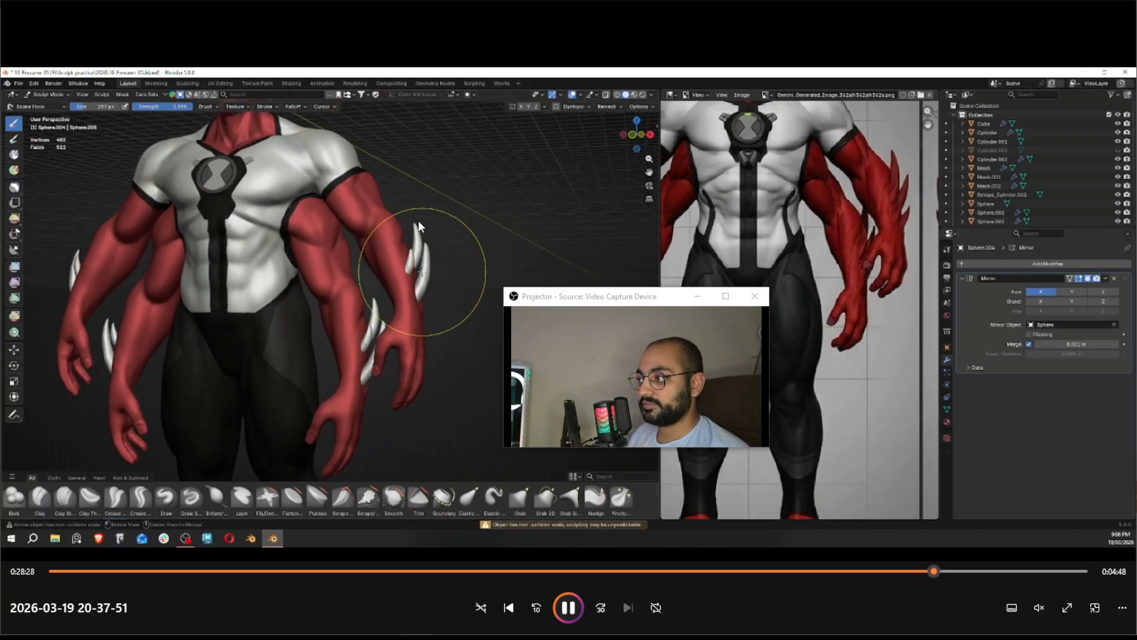
drag(946, 570, 980, 570)
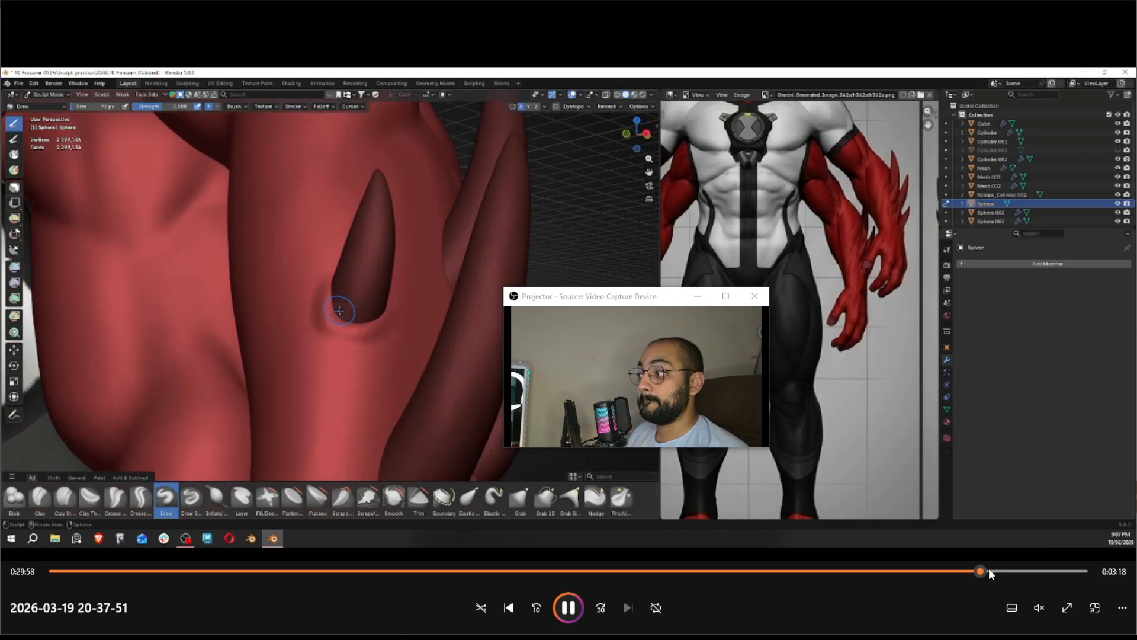
click(990, 570)
drag(1000, 571, 1082, 571)
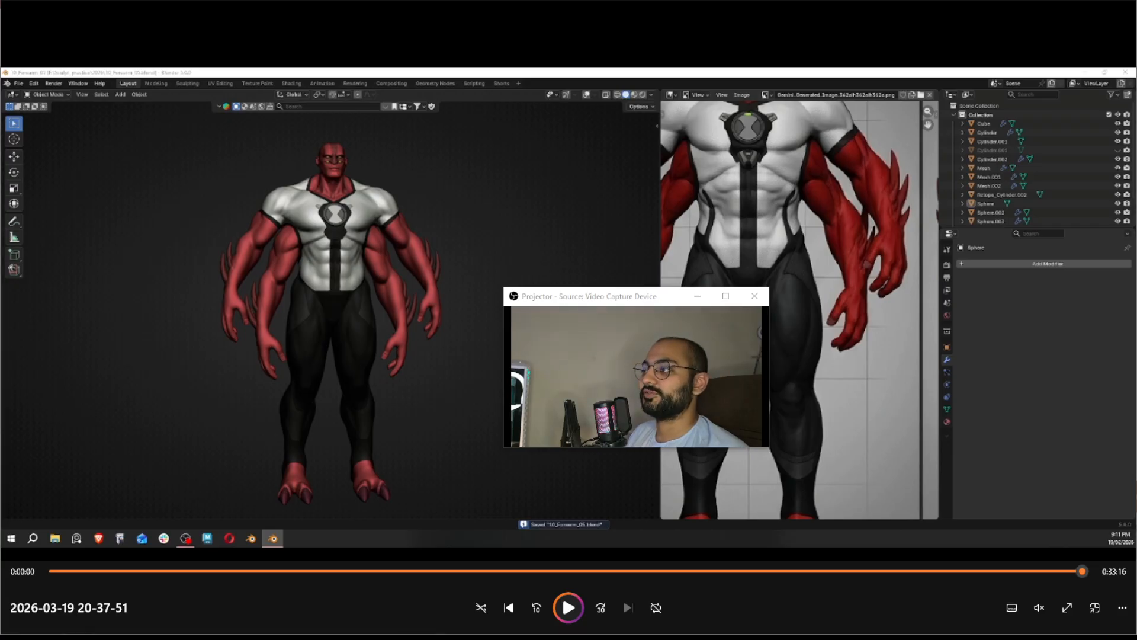
Switch to the Renders folder and open the Fourarms0000.png render in the image viewer
drag(0, 97, 132, 1)
drag(610, 336, 550, 235)
click(475, 468)
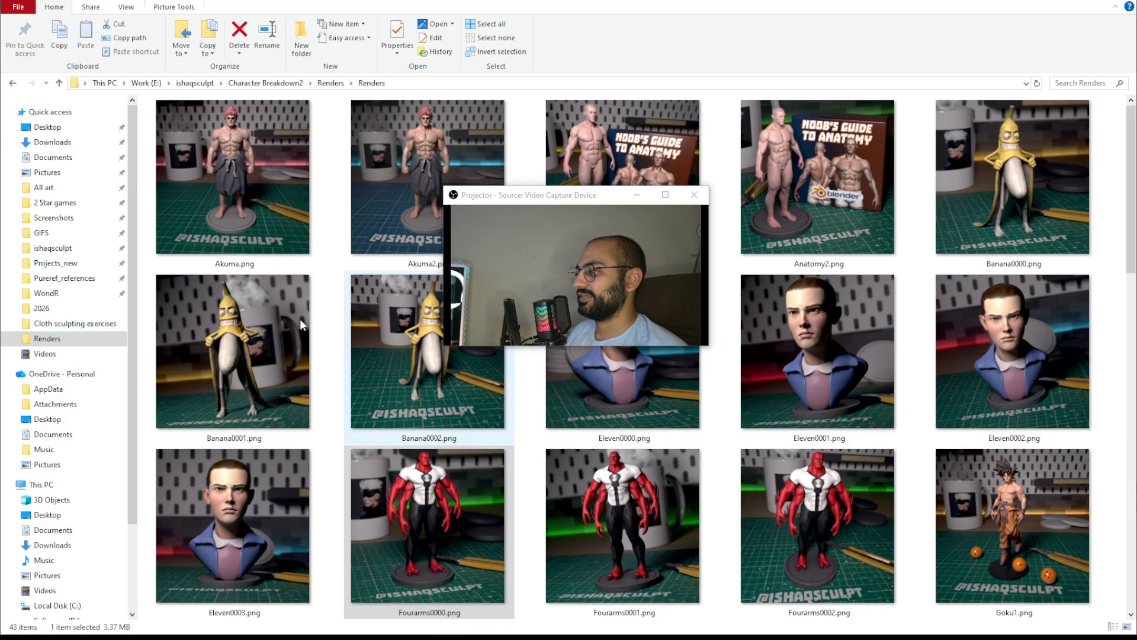
drag(0, 128, 246, 1)
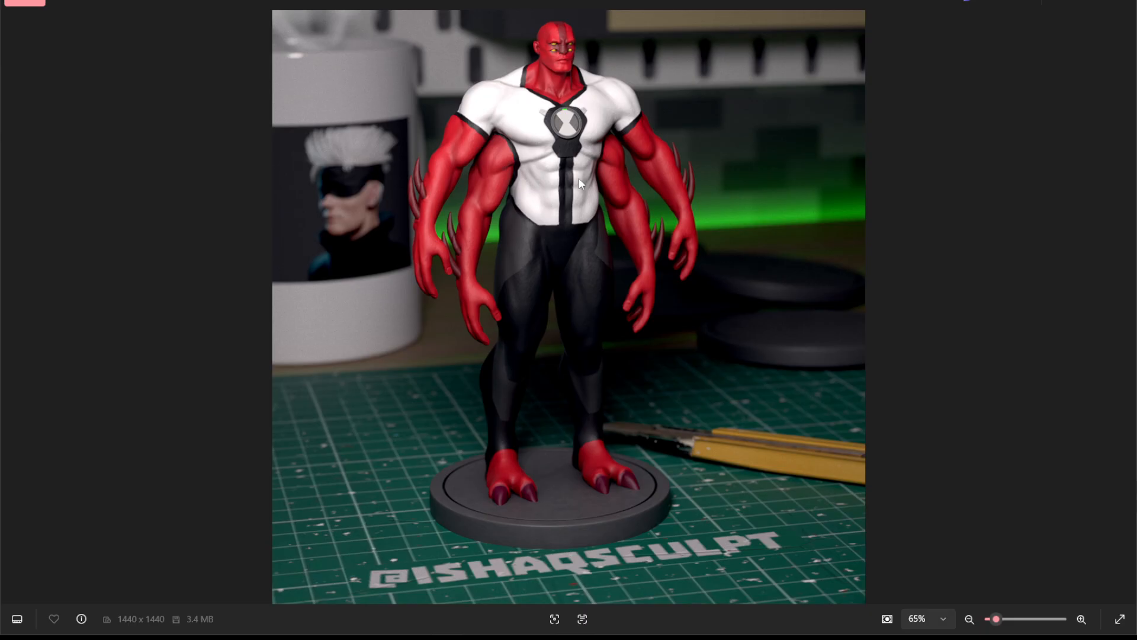
Examine the render's chest emblem up close, and advance two images through the Fourarms renders
scroll(579, 182, up, 10)
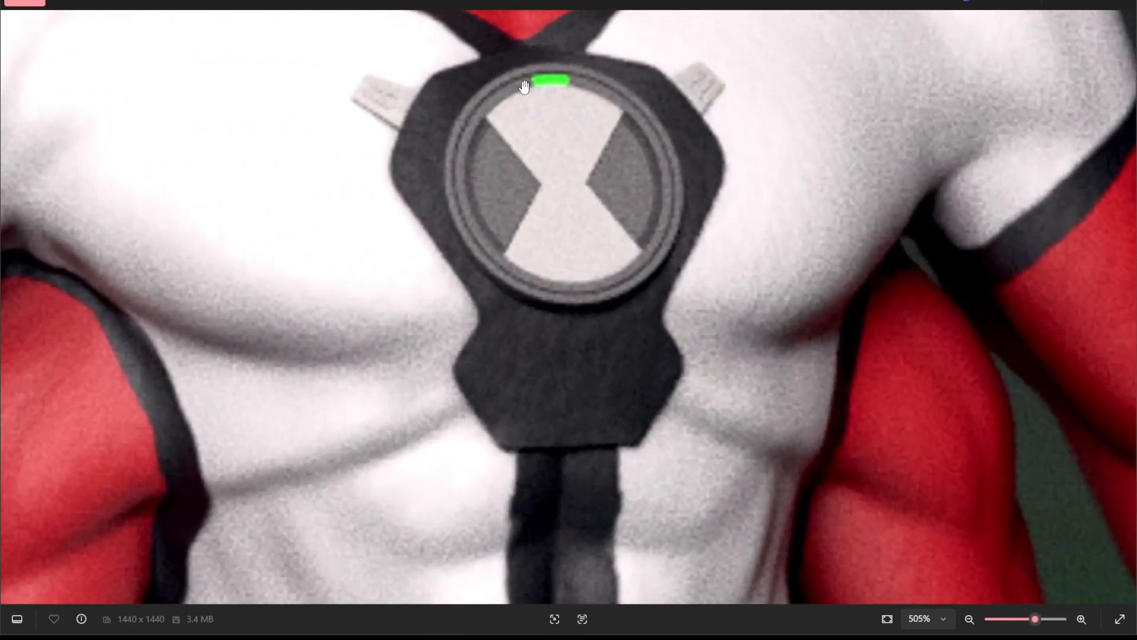
scroll(619, 189, down, 10)
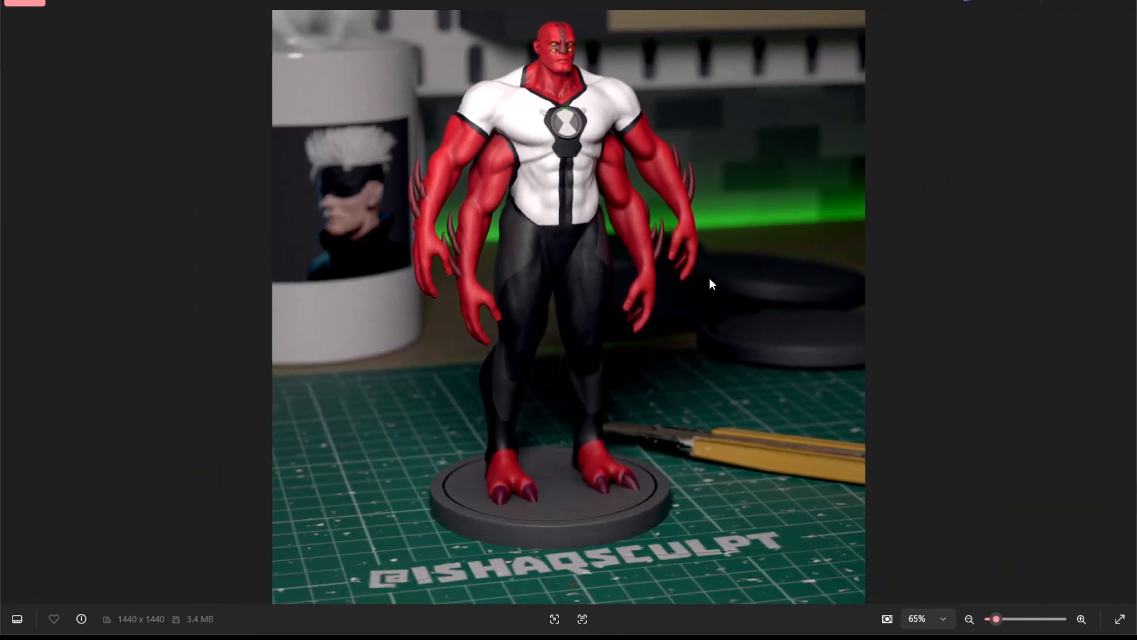
key(Right)
key(Right)
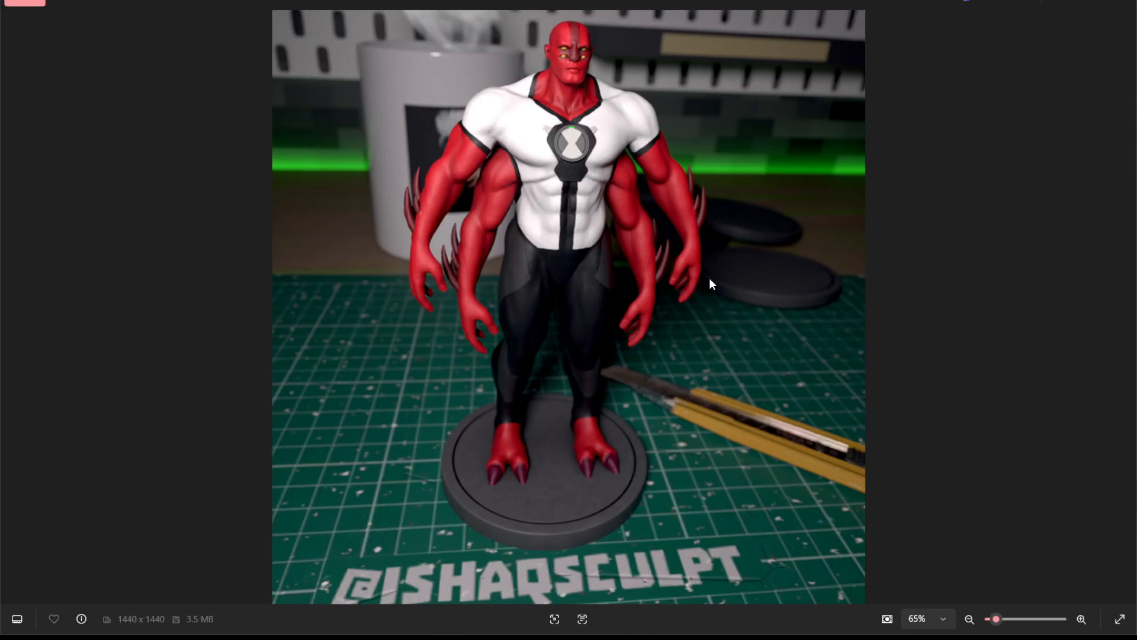
Bring the webcam projector window in front of the render and place it beside the figure
mouse_move(305, 618)
click(305, 597)
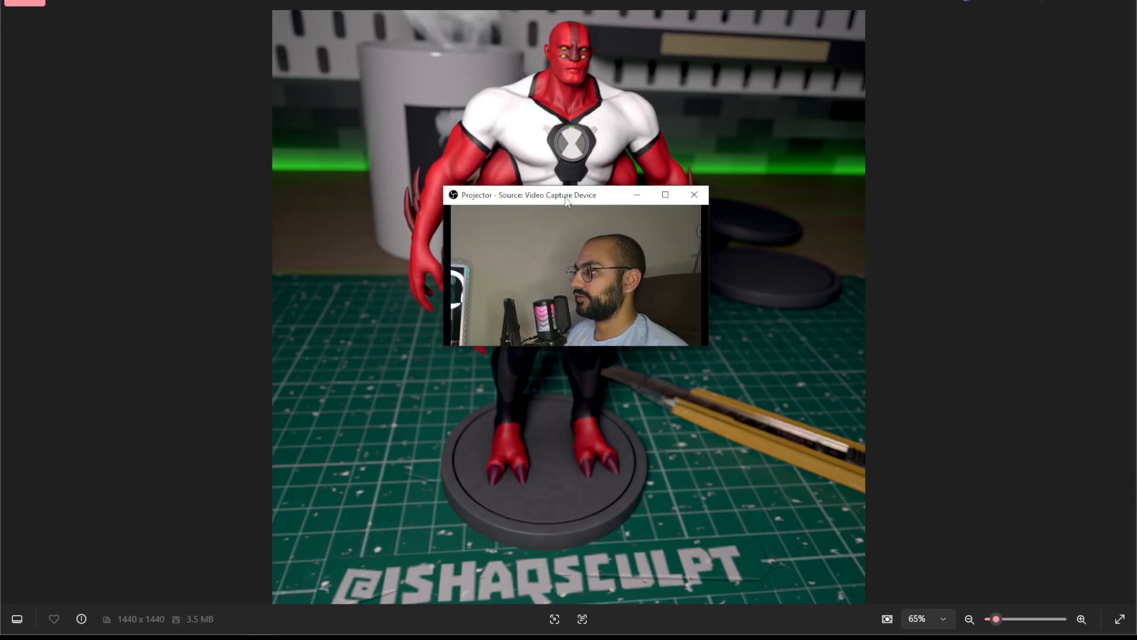
drag(567, 202, 887, 242)
right_click(889, 289)
click(809, 158)
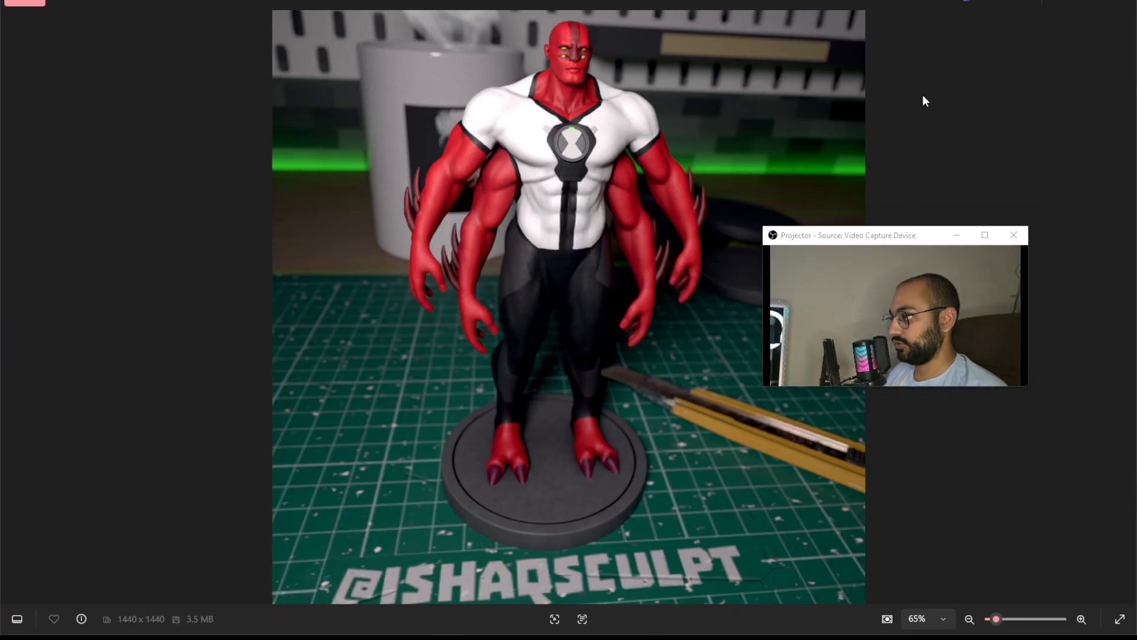
Switch to Blender, maximize the 3D viewport on the character and change from Sculpt Mode to Object Mode
click(391, 629)
middle_drag(521, 347, 427, 354)
key(ctrl+space)
scroll(569, 308, down, 5)
key(ctrl+Tab)
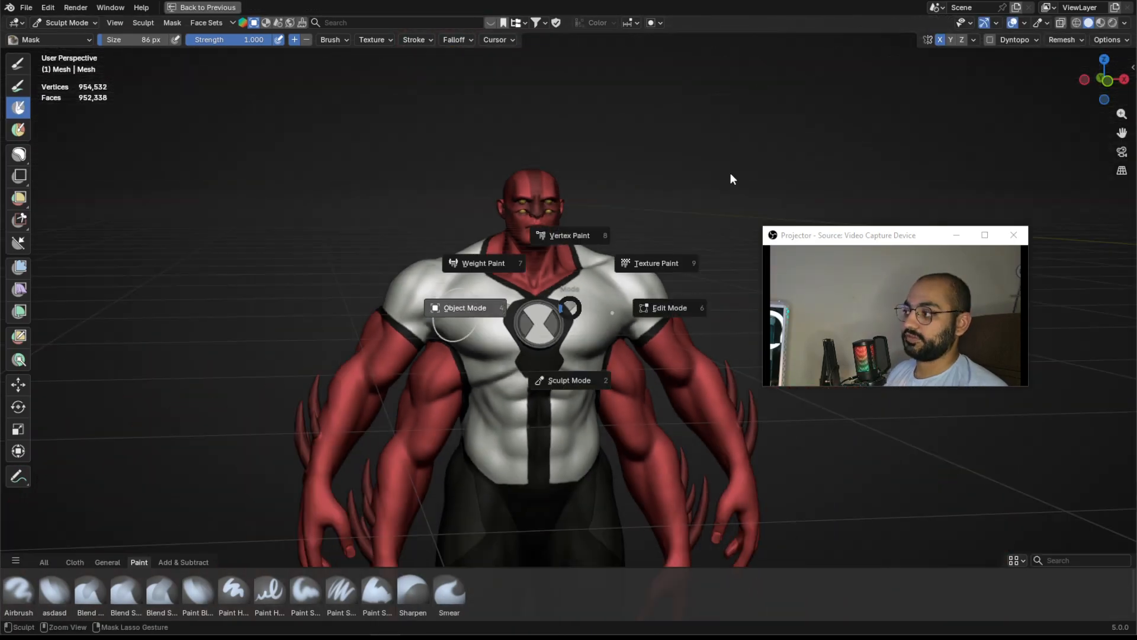
click(489, 295)
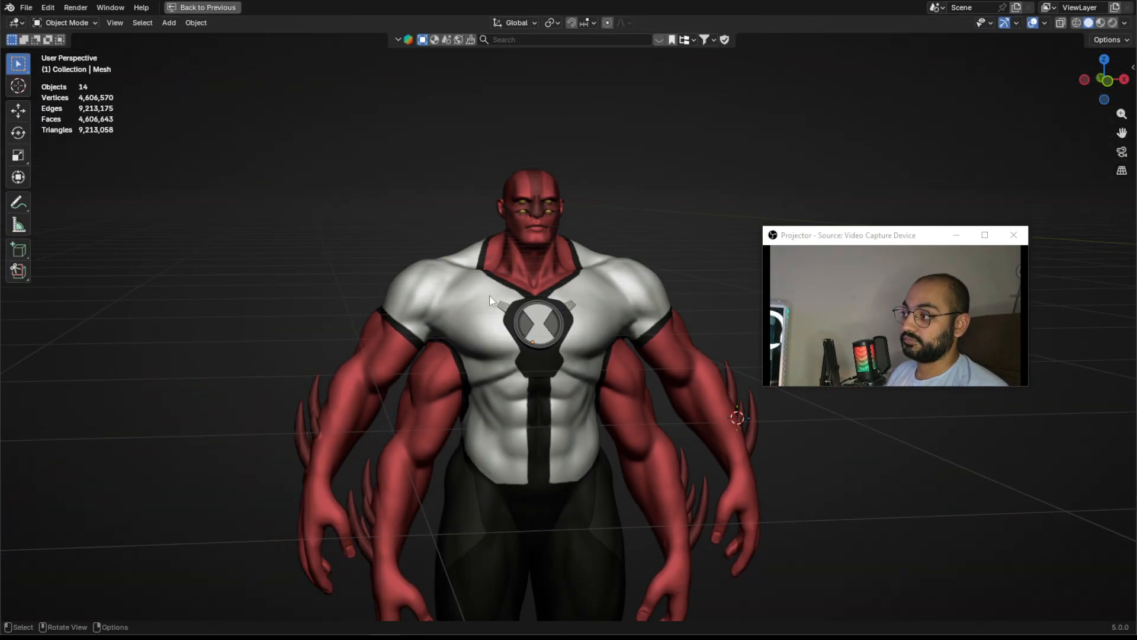
Frame the character's head and chest, and enlarge the webcam window and place it clear of the head
scroll(685, 204, up, 4)
middle_drag(680, 232, 651, 278)
drag(841, 236, 785, 187)
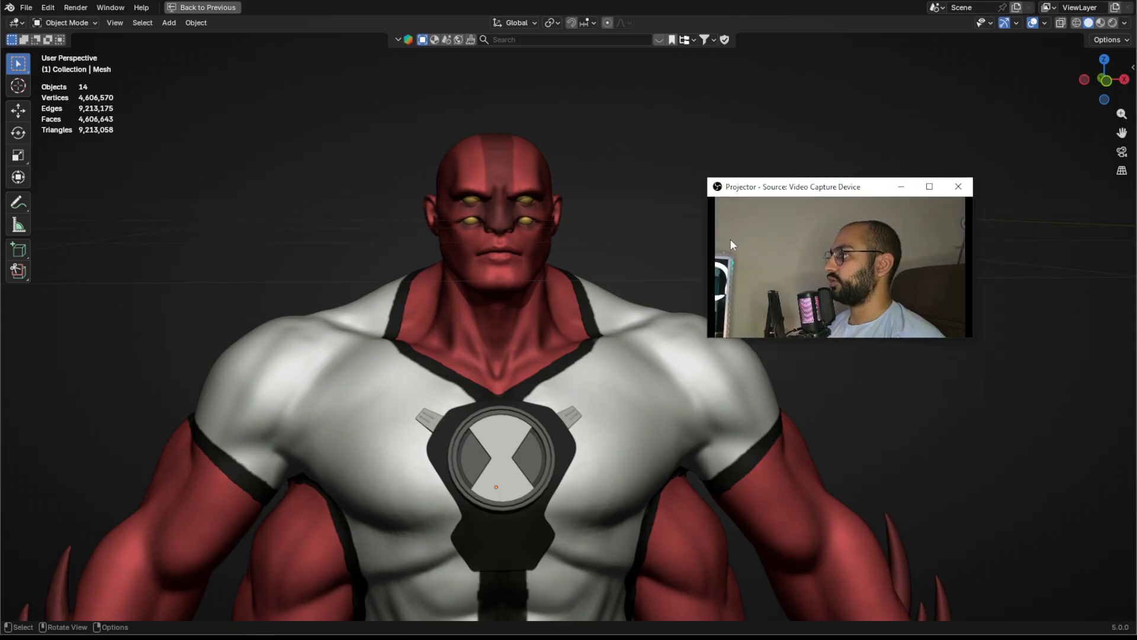
drag(709, 234, 719, 234)
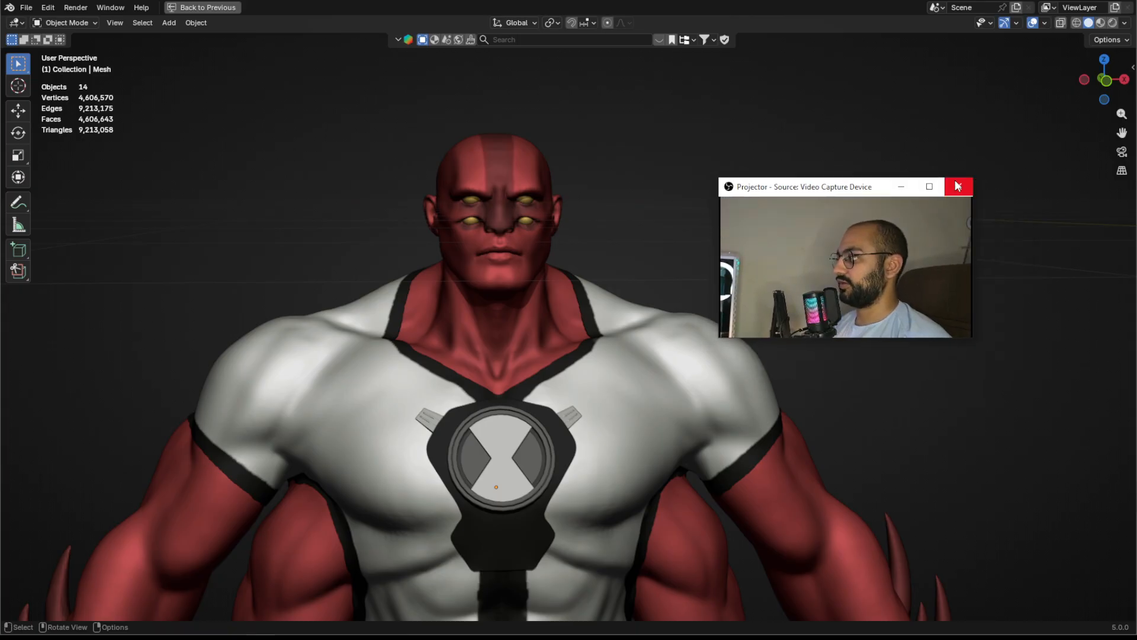
drag(973, 178, 1072, 118)
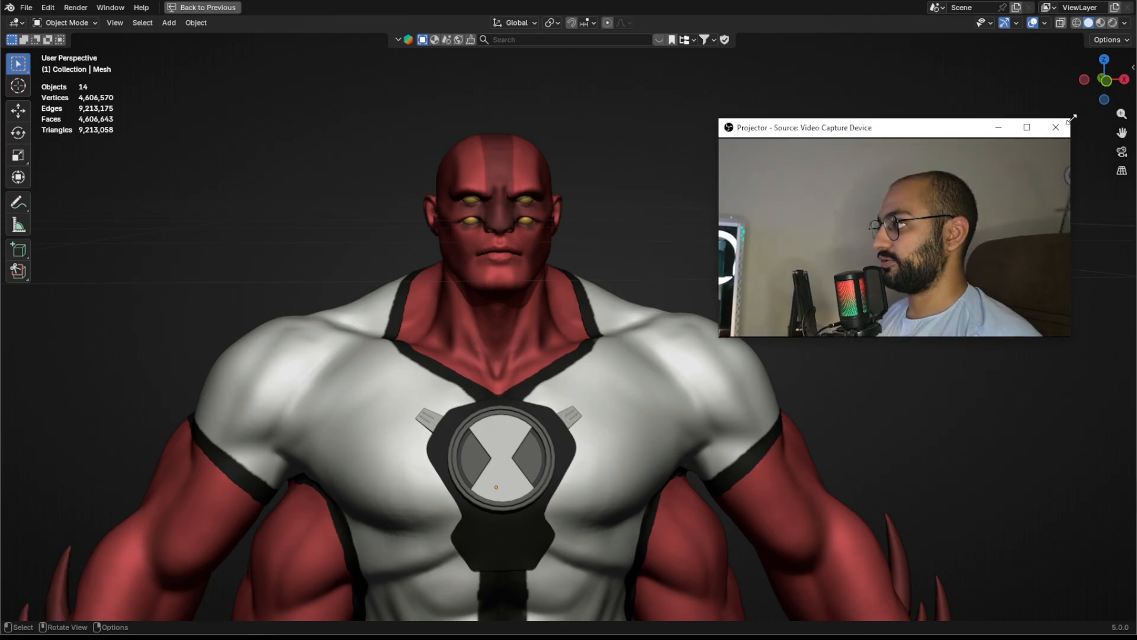
drag(924, 133, 931, 90)
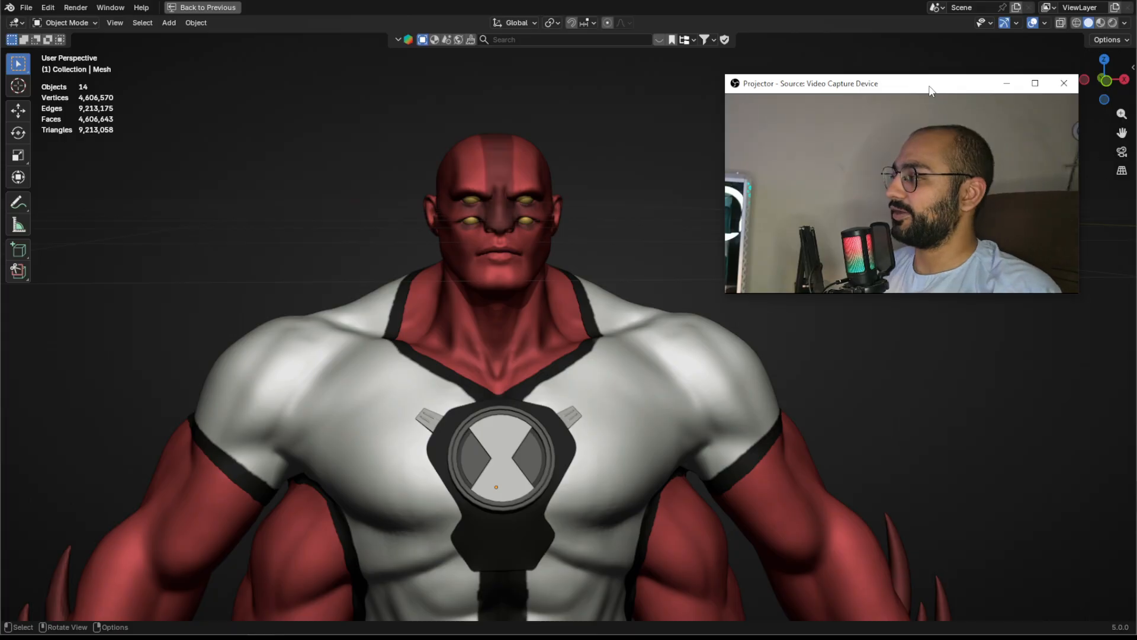
Examine the finished four-armed character's head and chest from the side and front, and the full body from head to feet
middle_drag(542, 362, 583, 377)
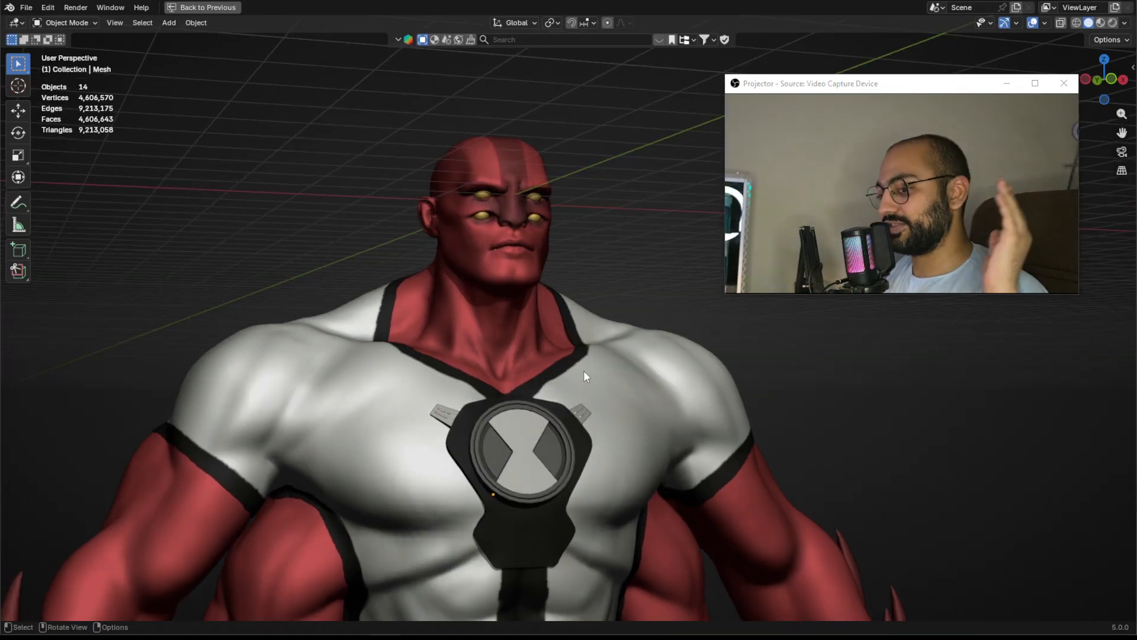
middle_drag(551, 344, 552, 349)
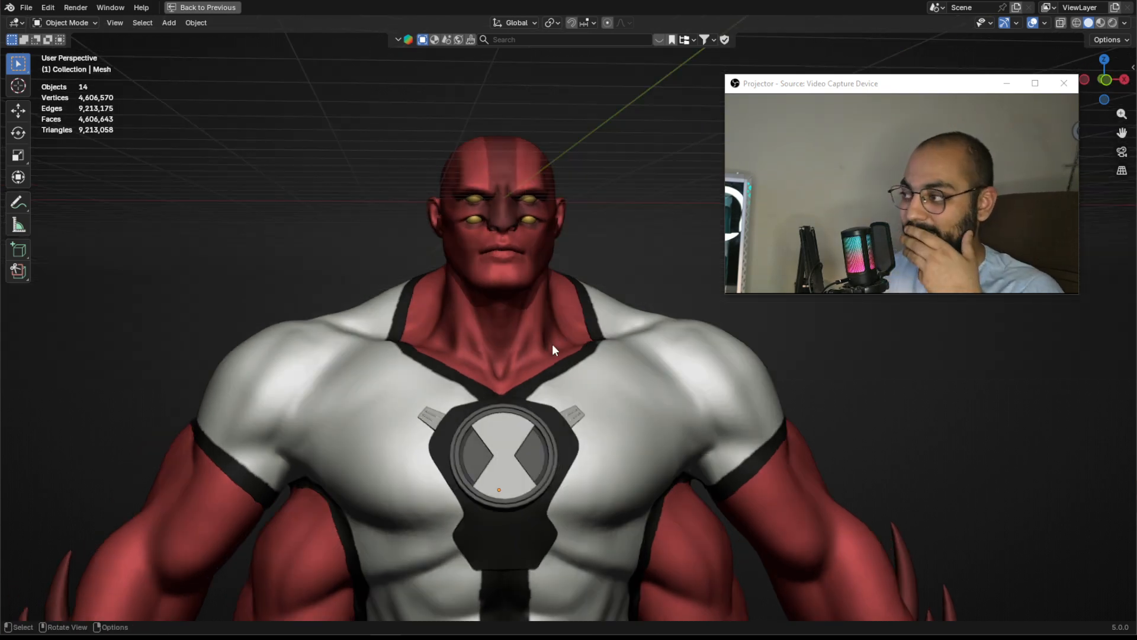
scroll(608, 401, down, 7)
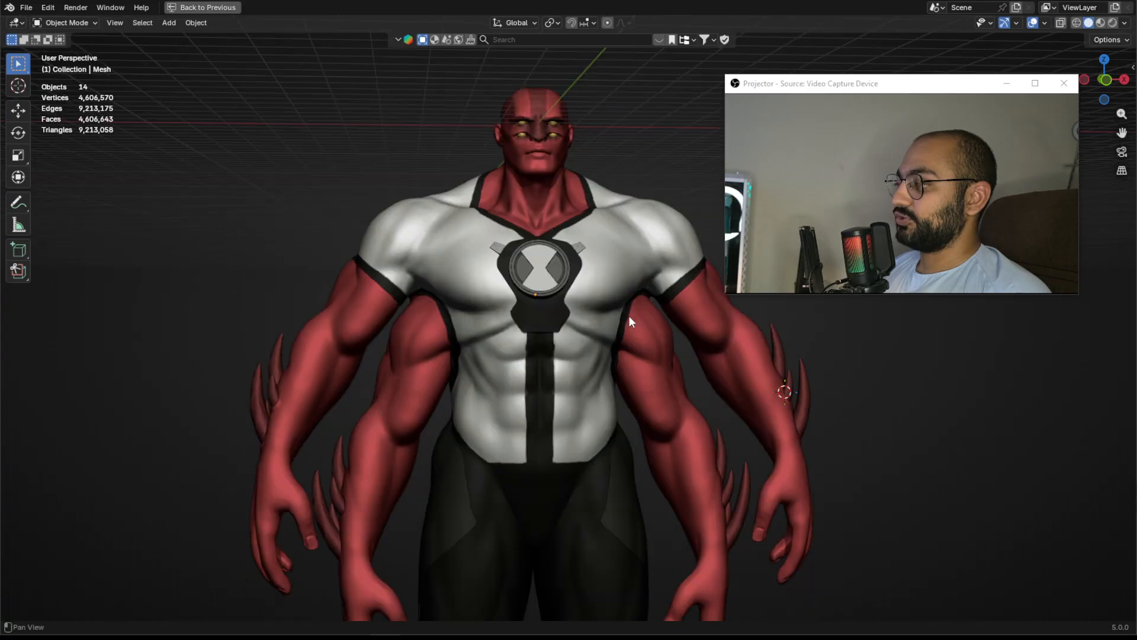
scroll(658, 367, down, 2)
scroll(672, 352, up, 4)
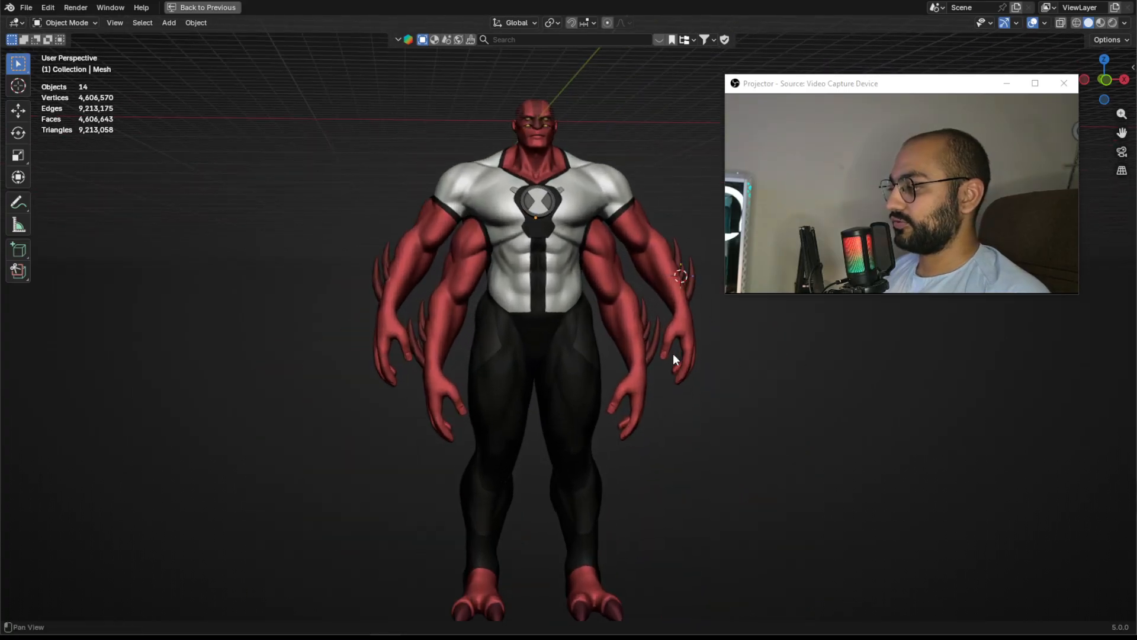
middle_drag(679, 391, 713, 411)
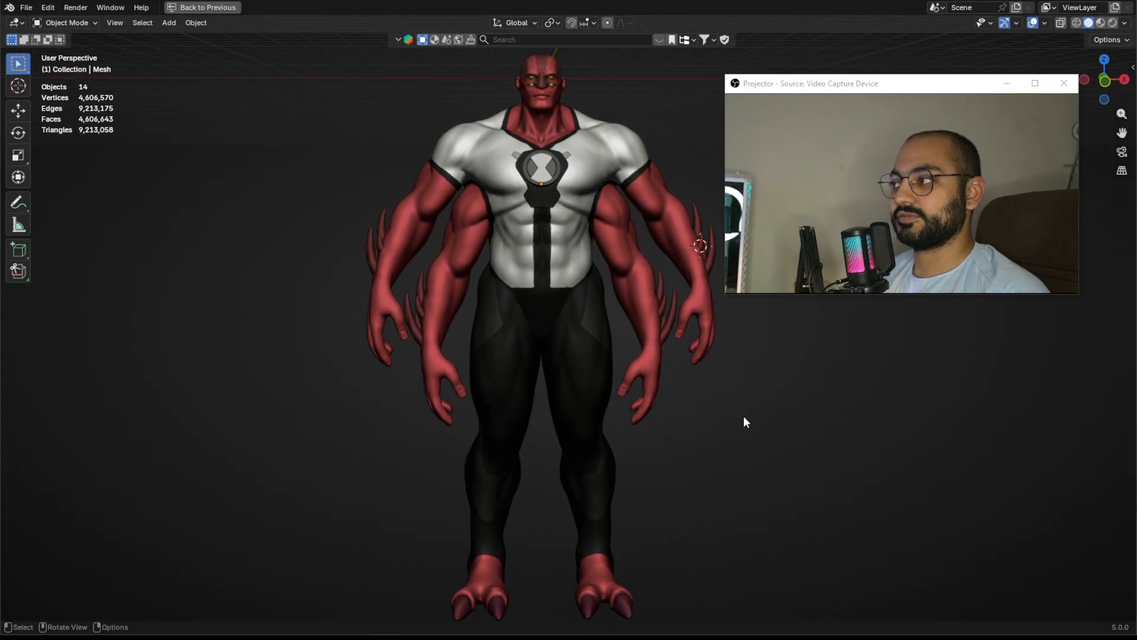